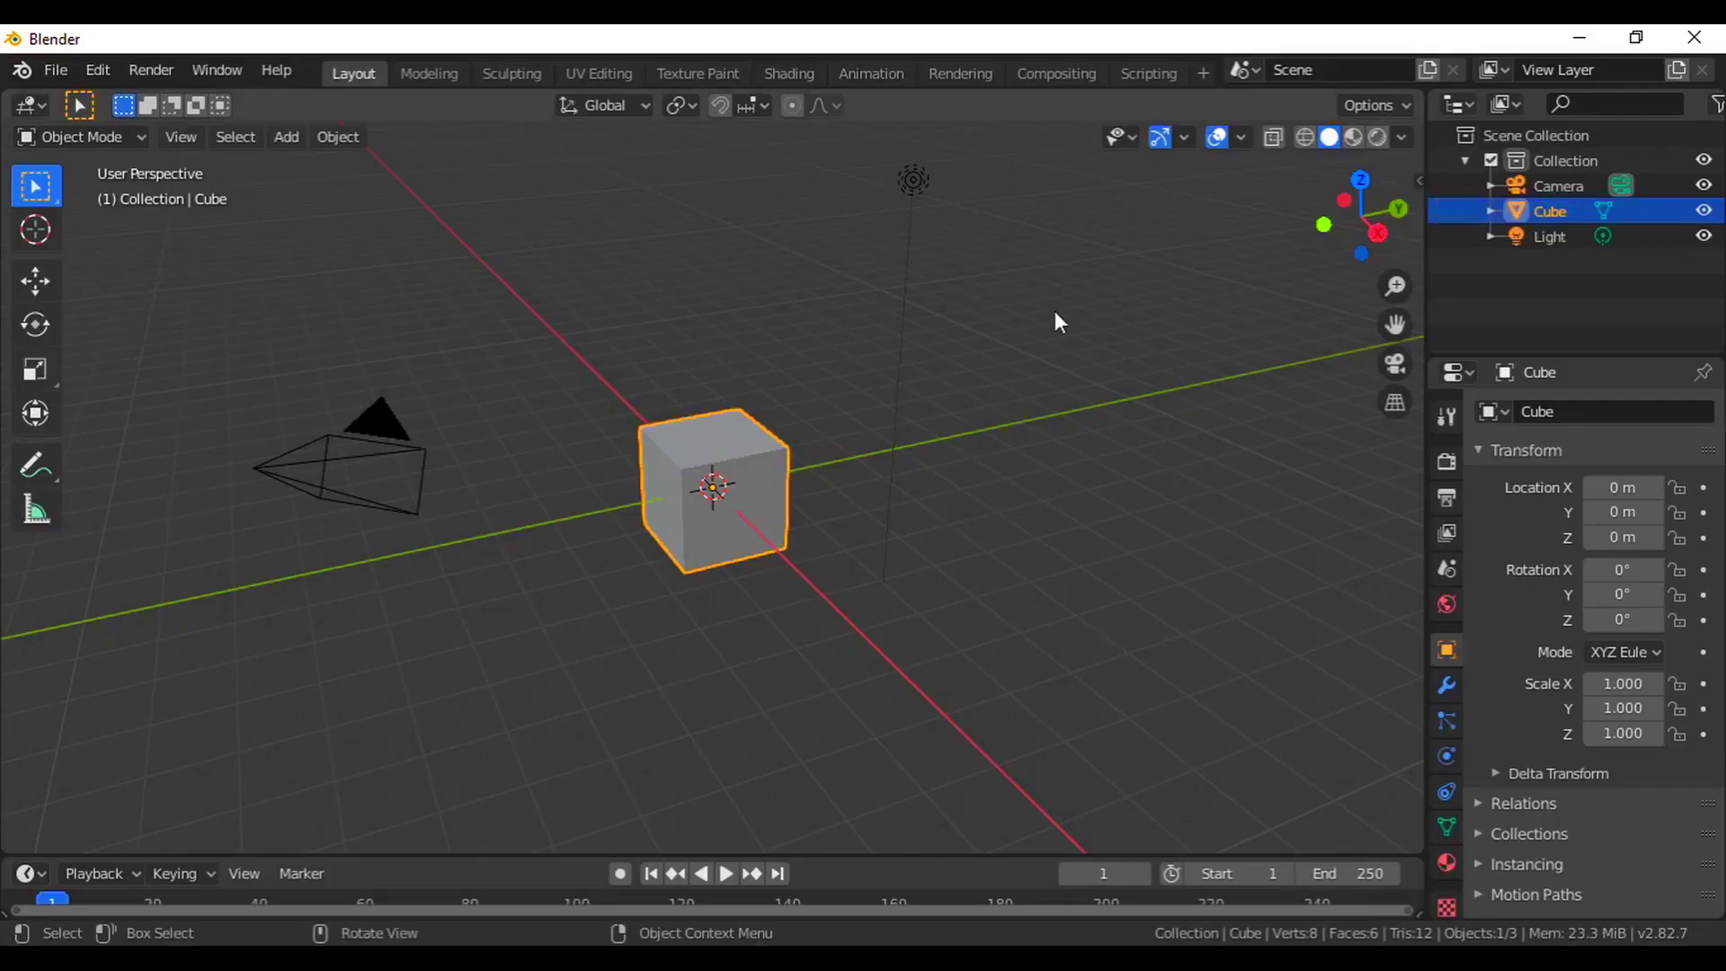
Delete the default cube, camera and light, and add a mesh plane at the origin.
drag(1050, 281, 214, 634)
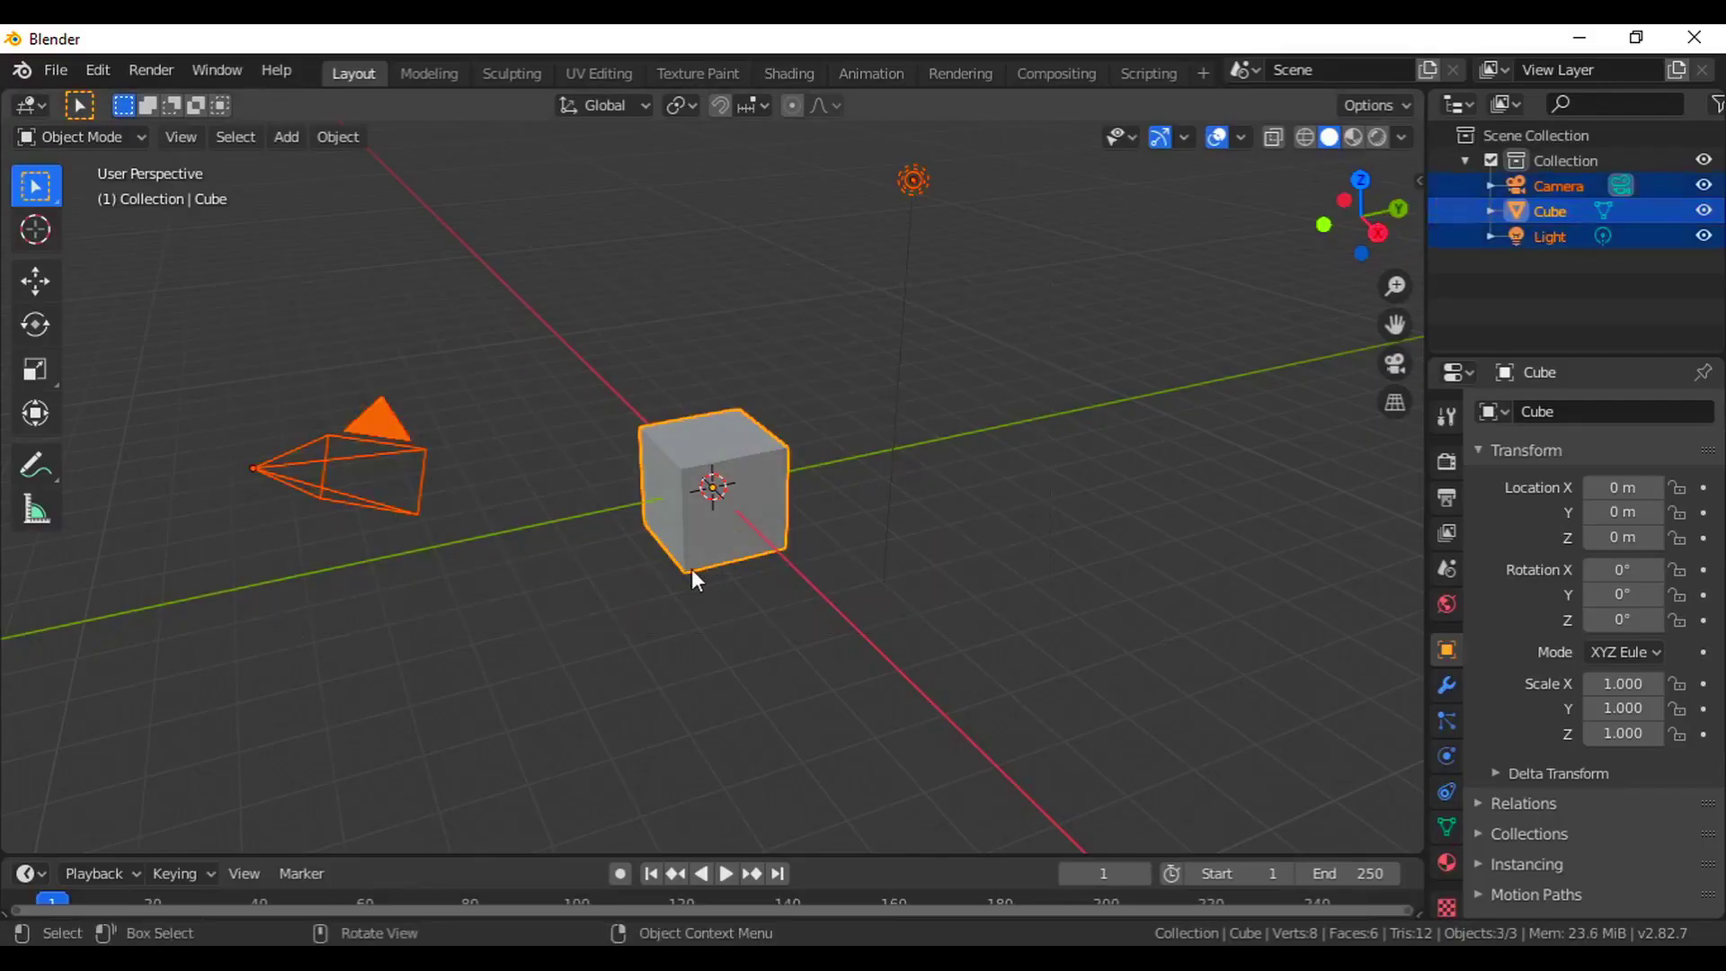
key(Delete)
key(shift+a)
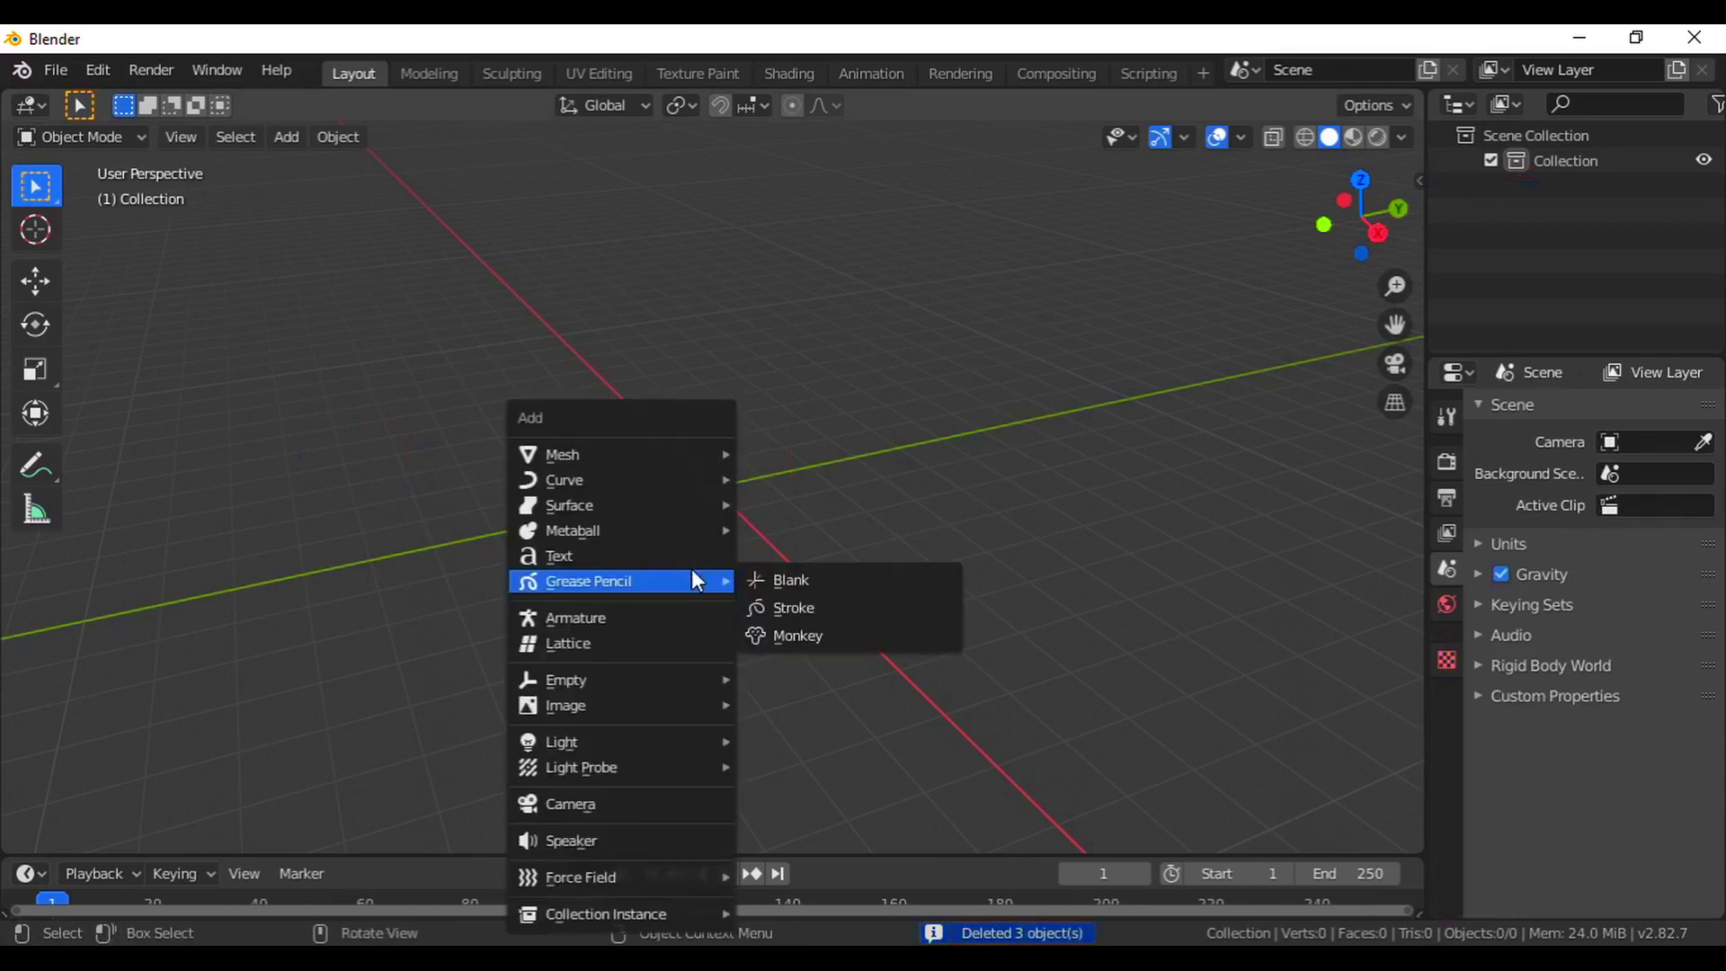
mouse_move(735, 454)
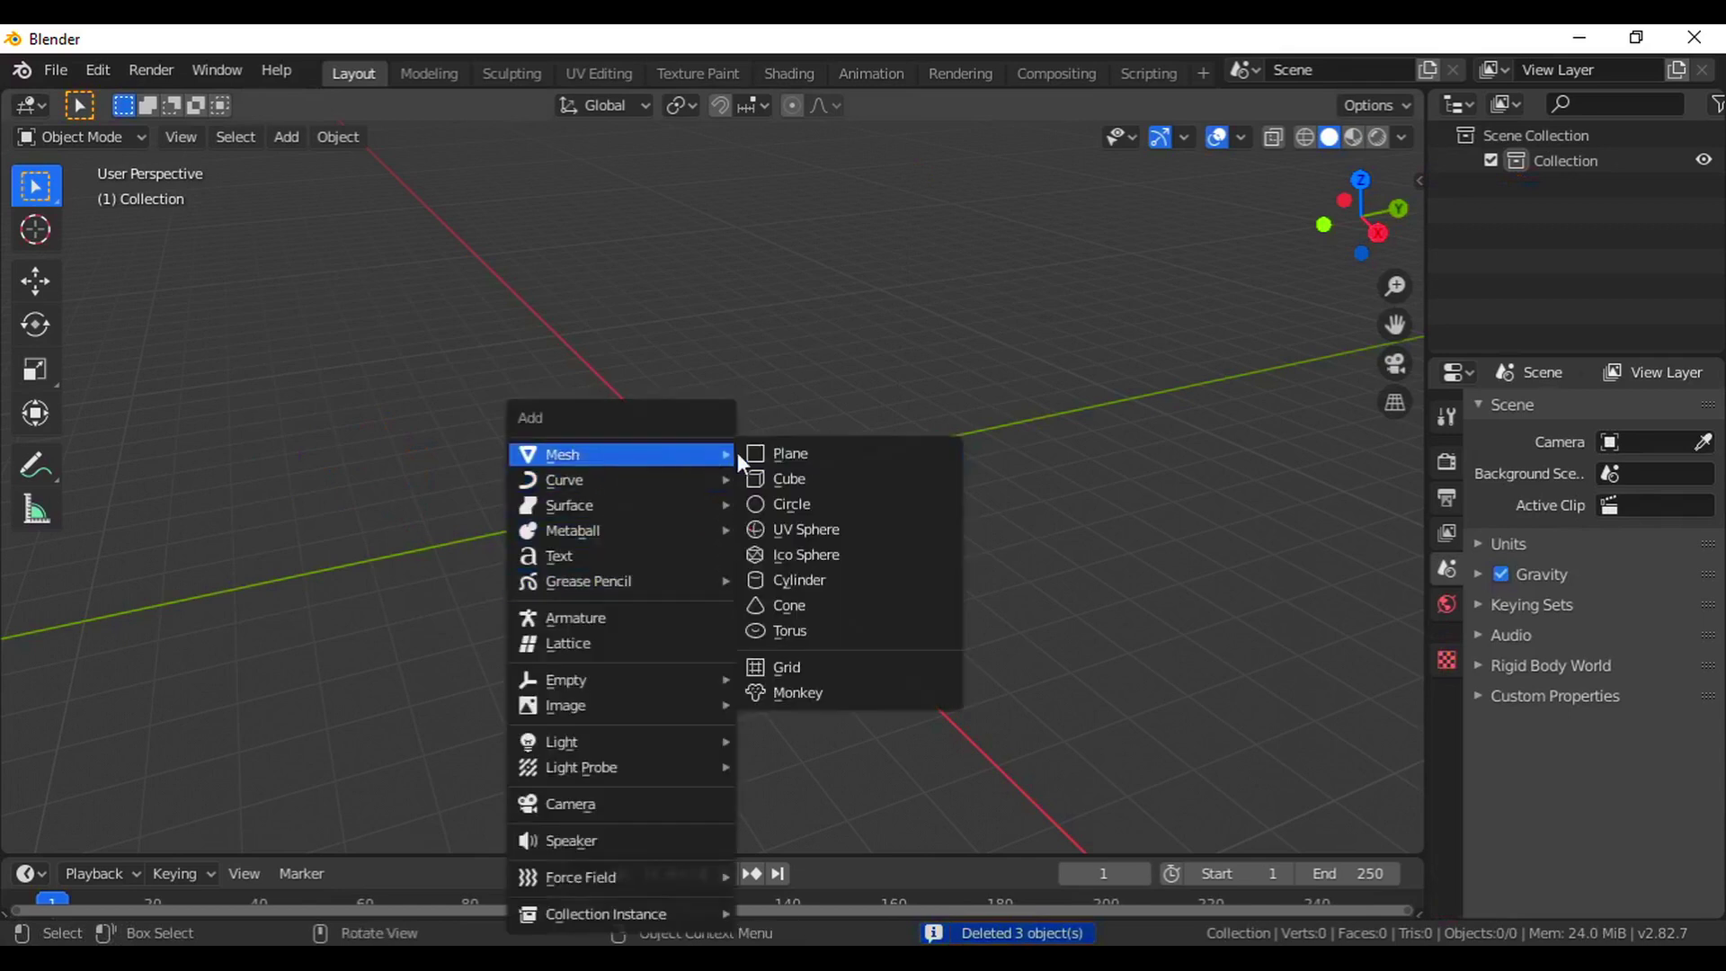
click(823, 452)
middle_drag(946, 633, 881, 636)
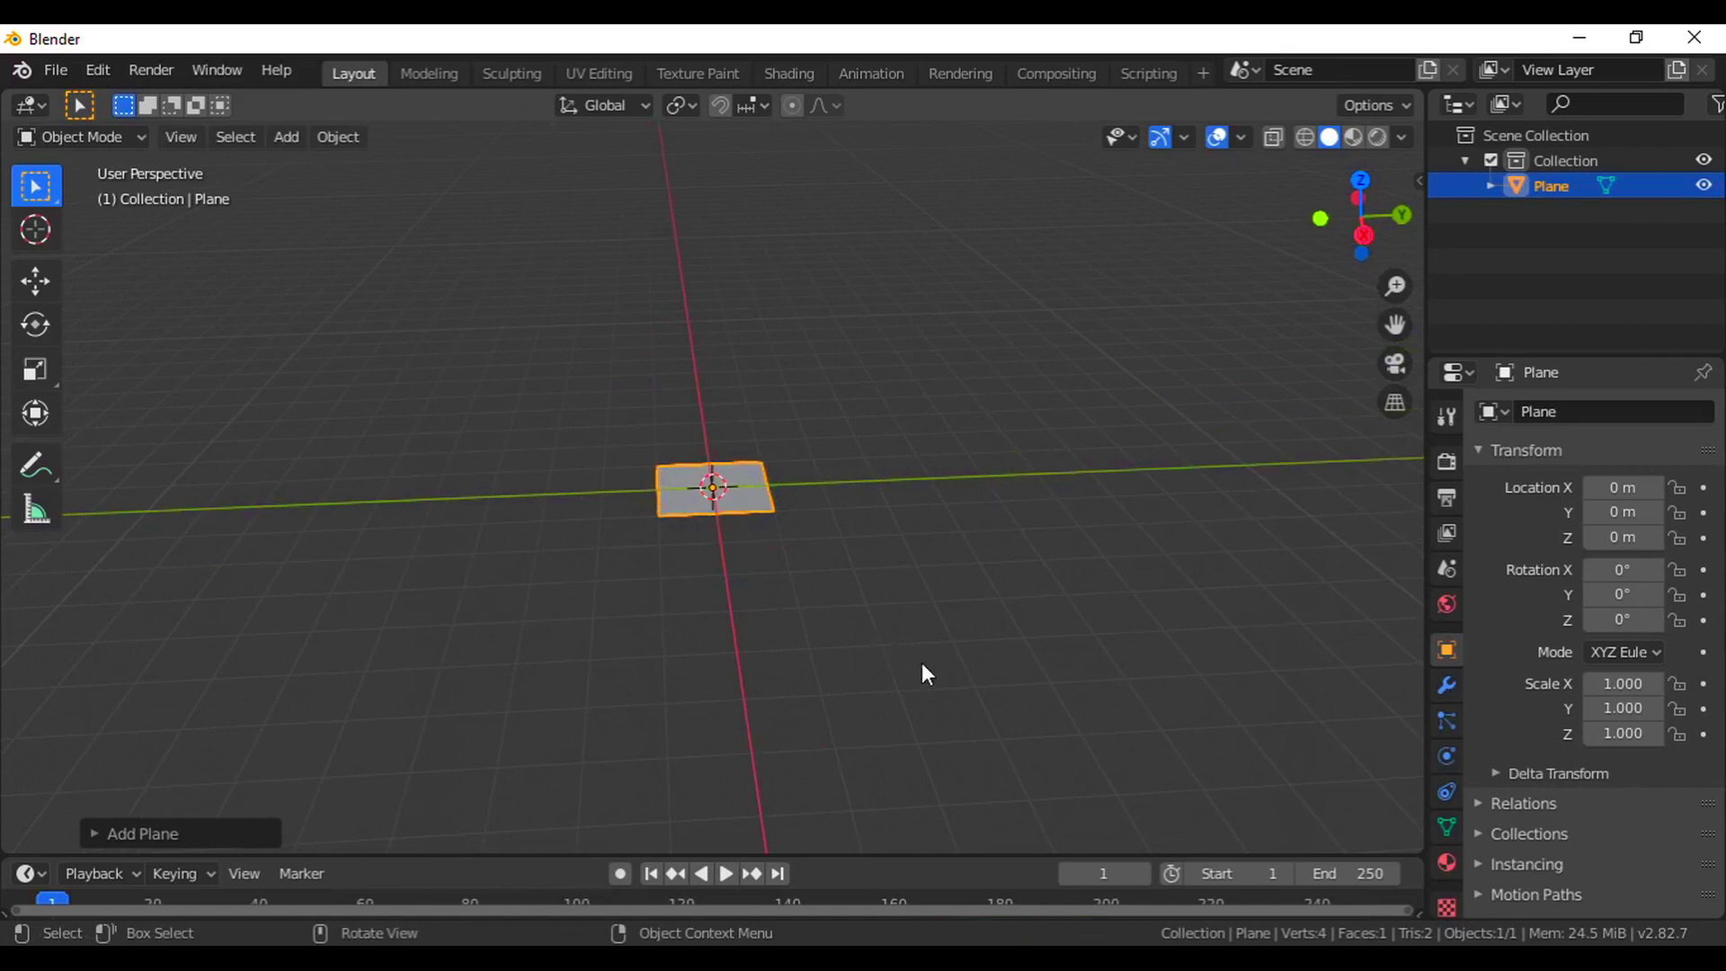
Add an emitter particle system to the plane and widen the area showing its settings.
click(1447, 727)
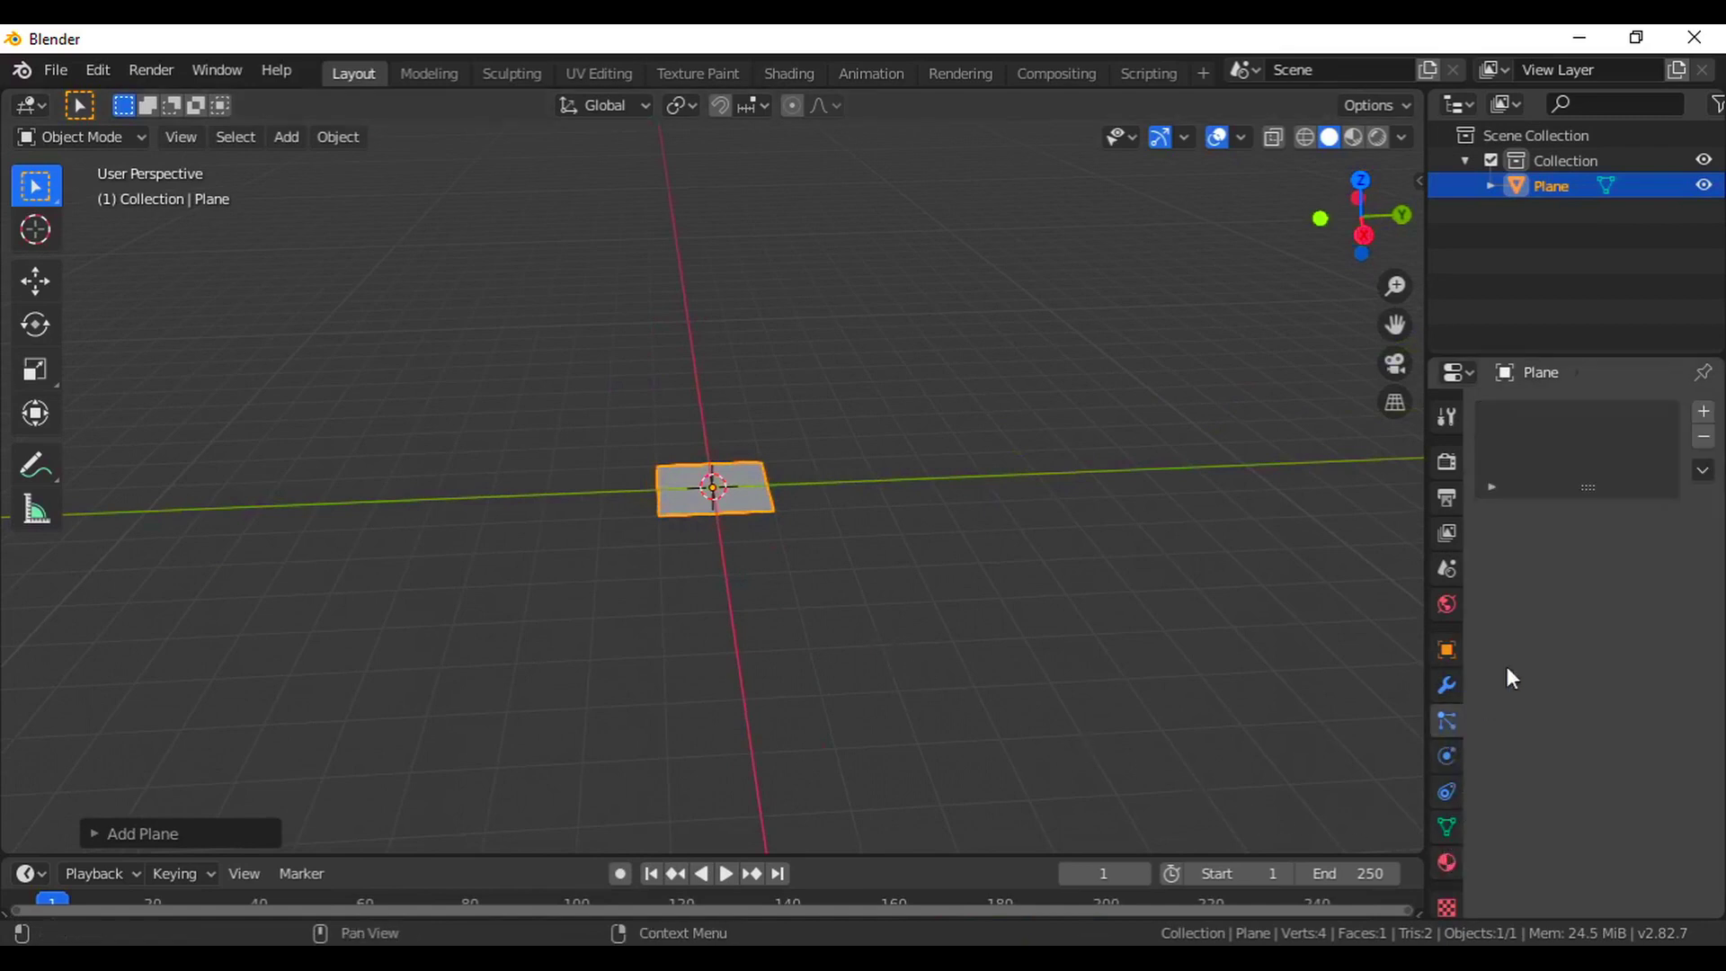
click(1703, 421)
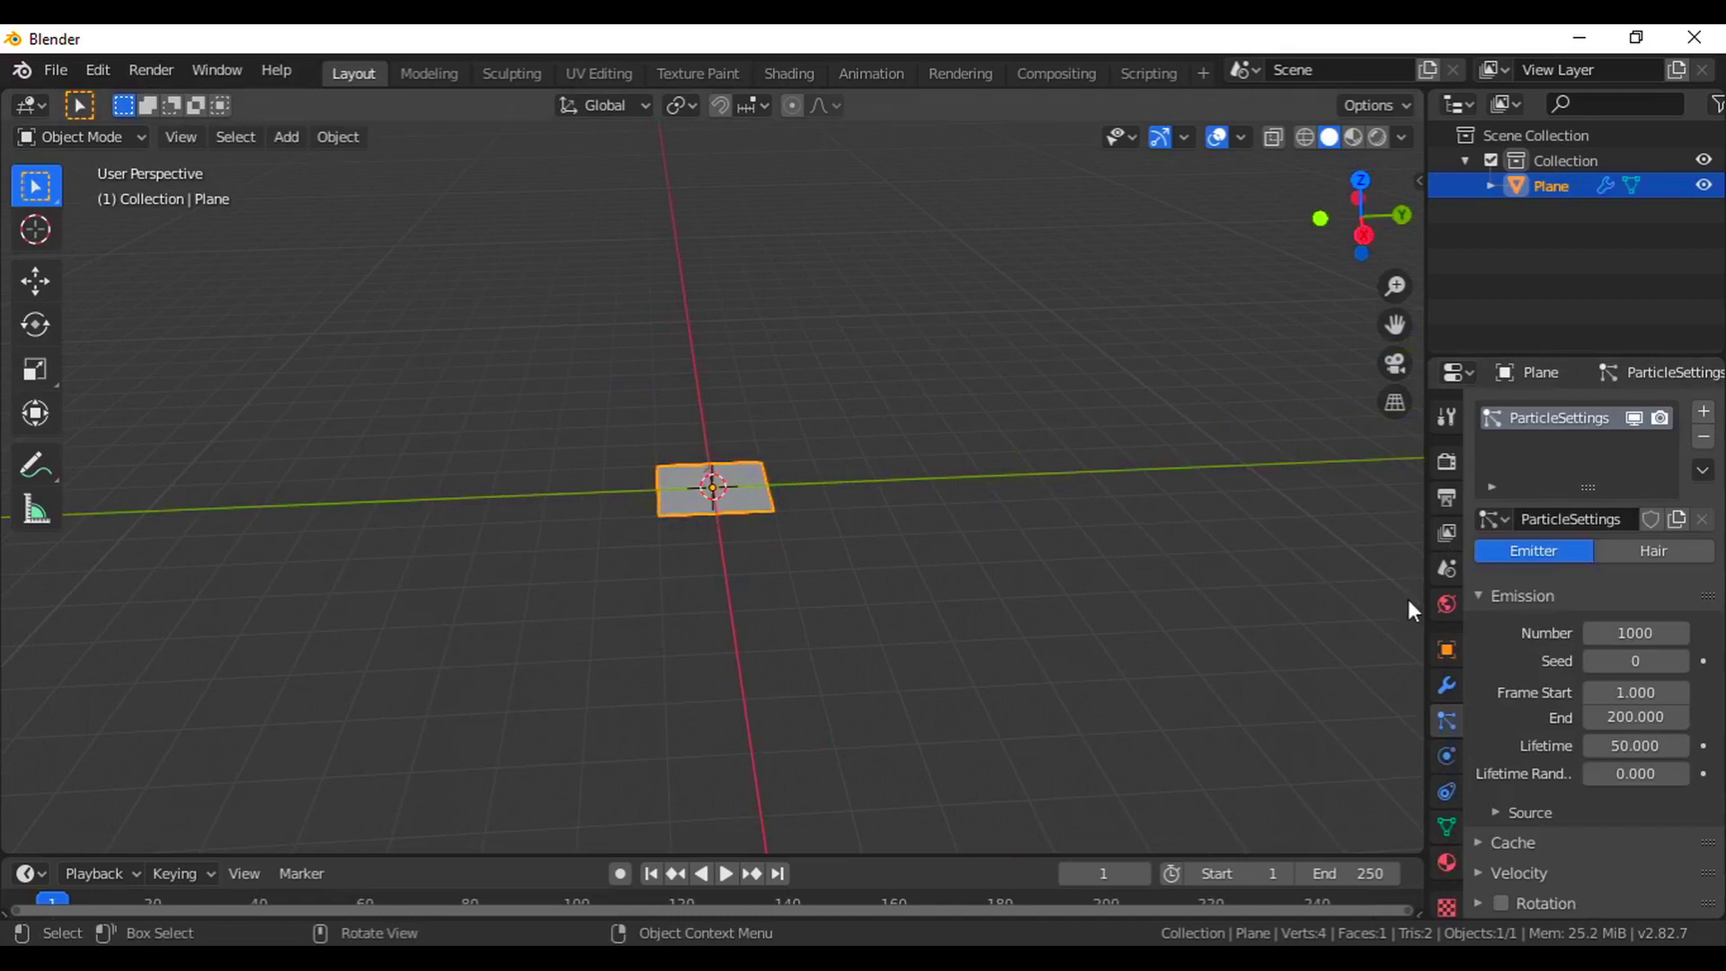
drag(1422, 600, 1366, 598)
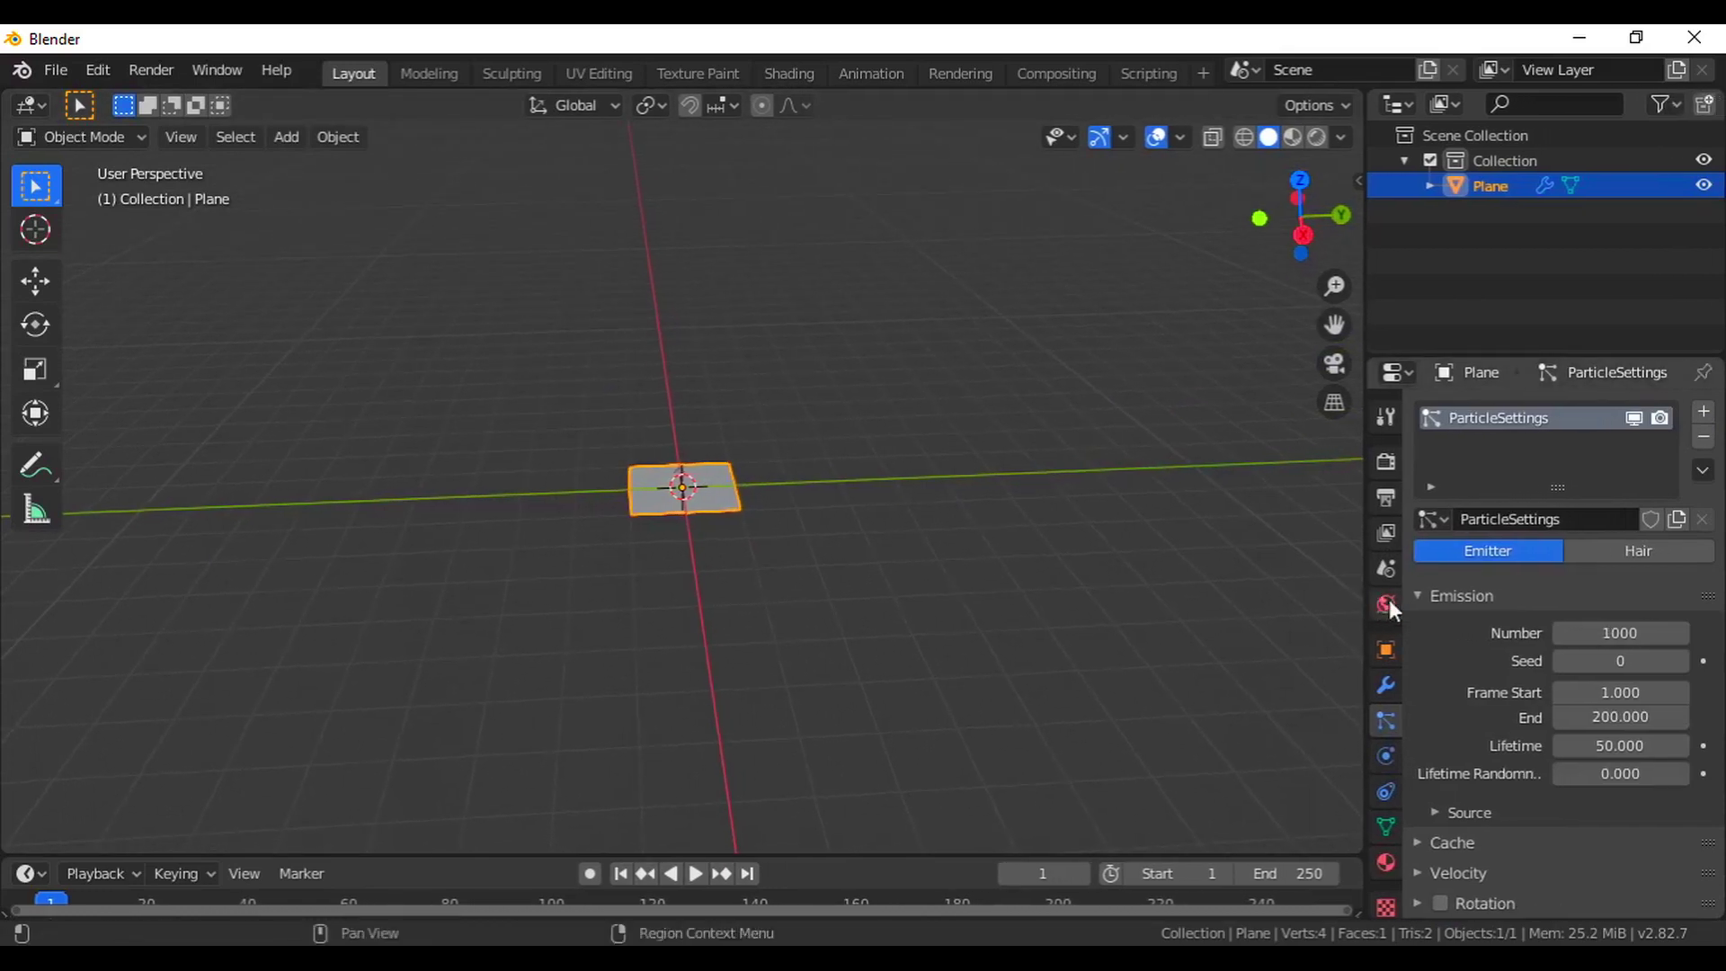
scroll(1480, 676, down, 2)
scroll(1479, 676, down, 3)
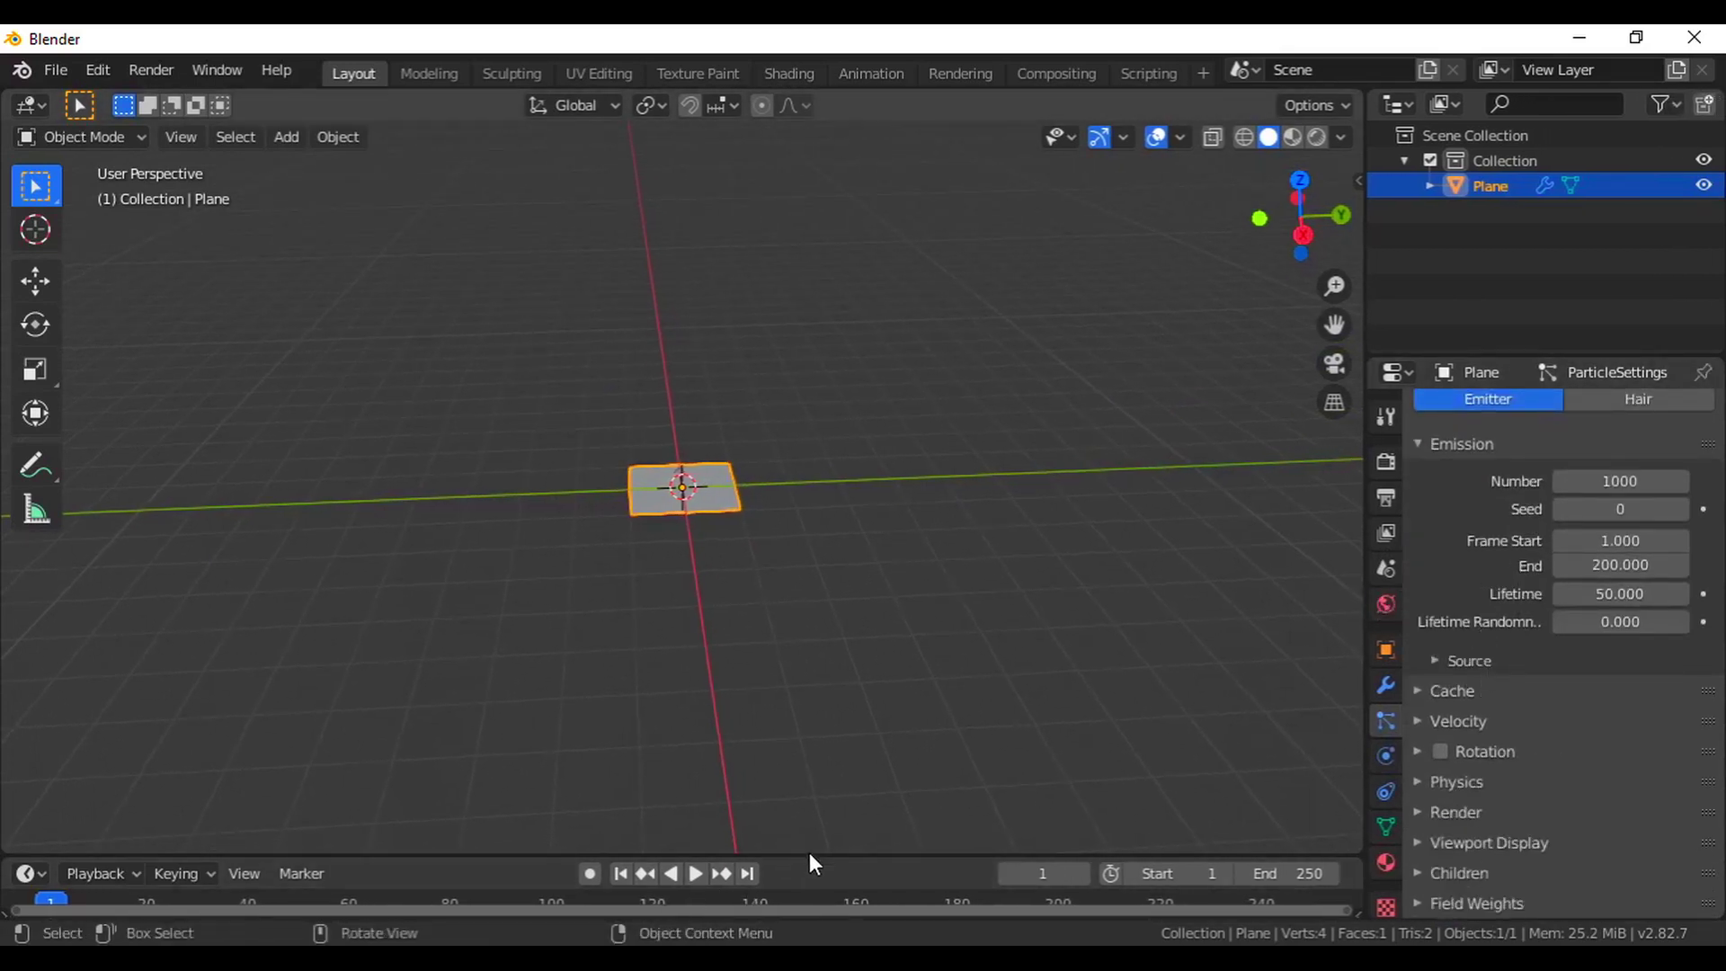
Enlarge the timeline area and set the scene's end frame to 30.
drag(809, 852, 813, 806)
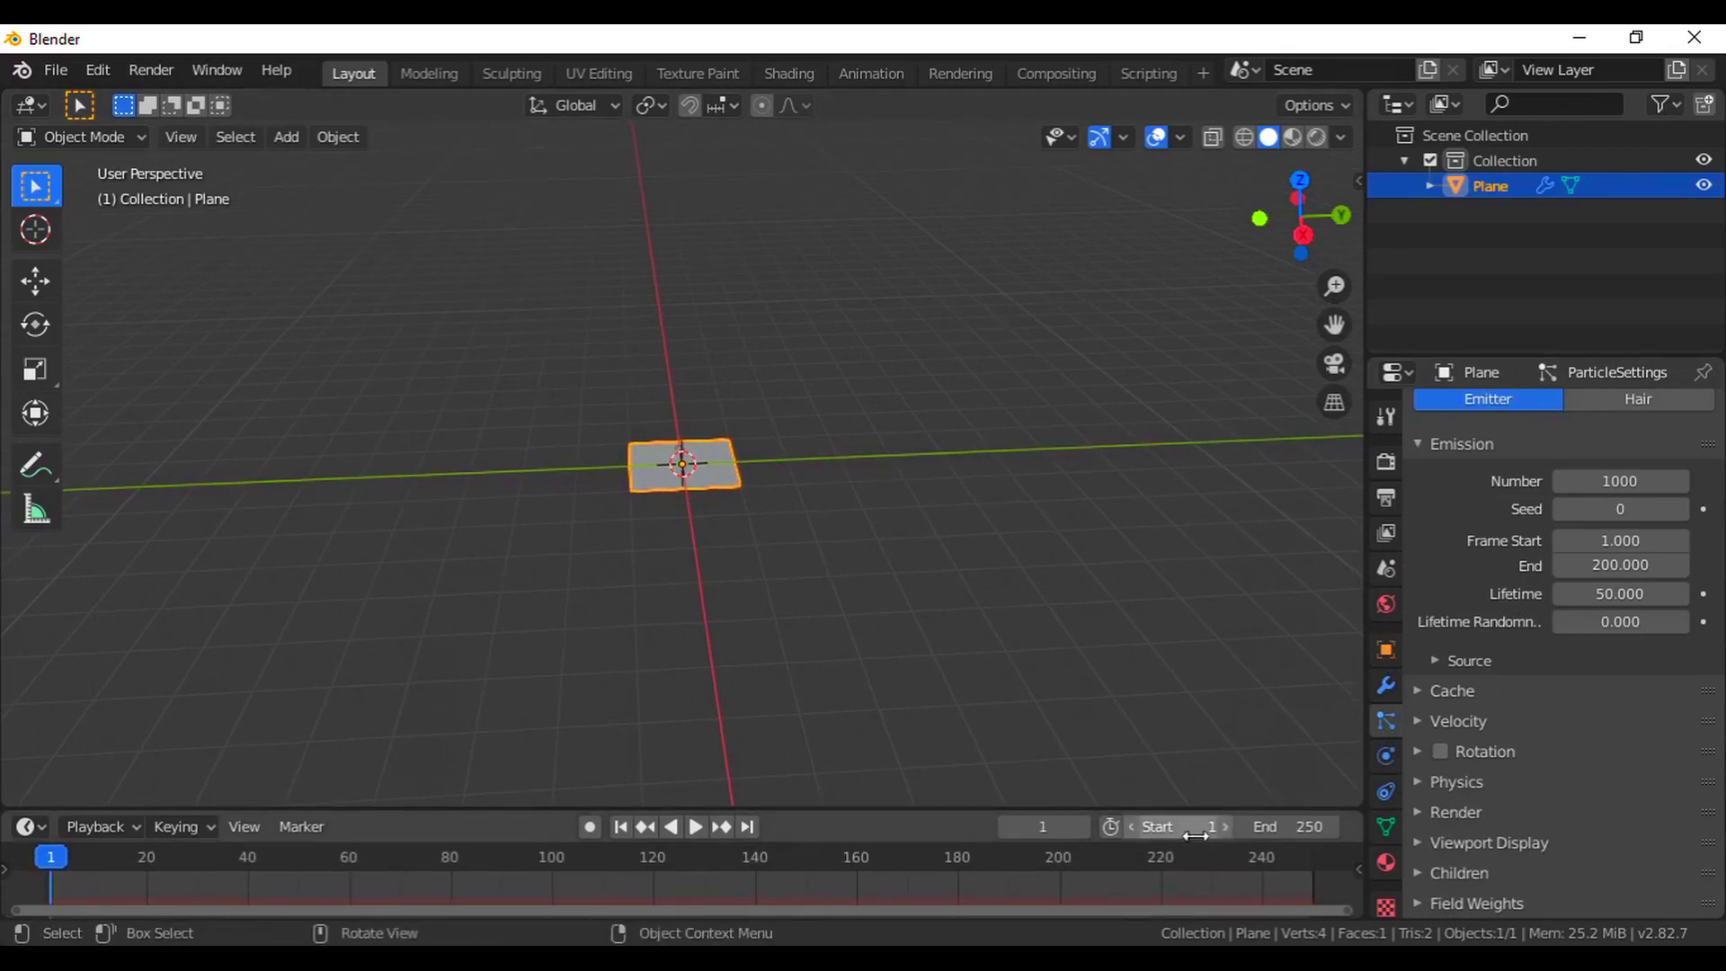
click(1280, 827)
text(30)
key(Return)
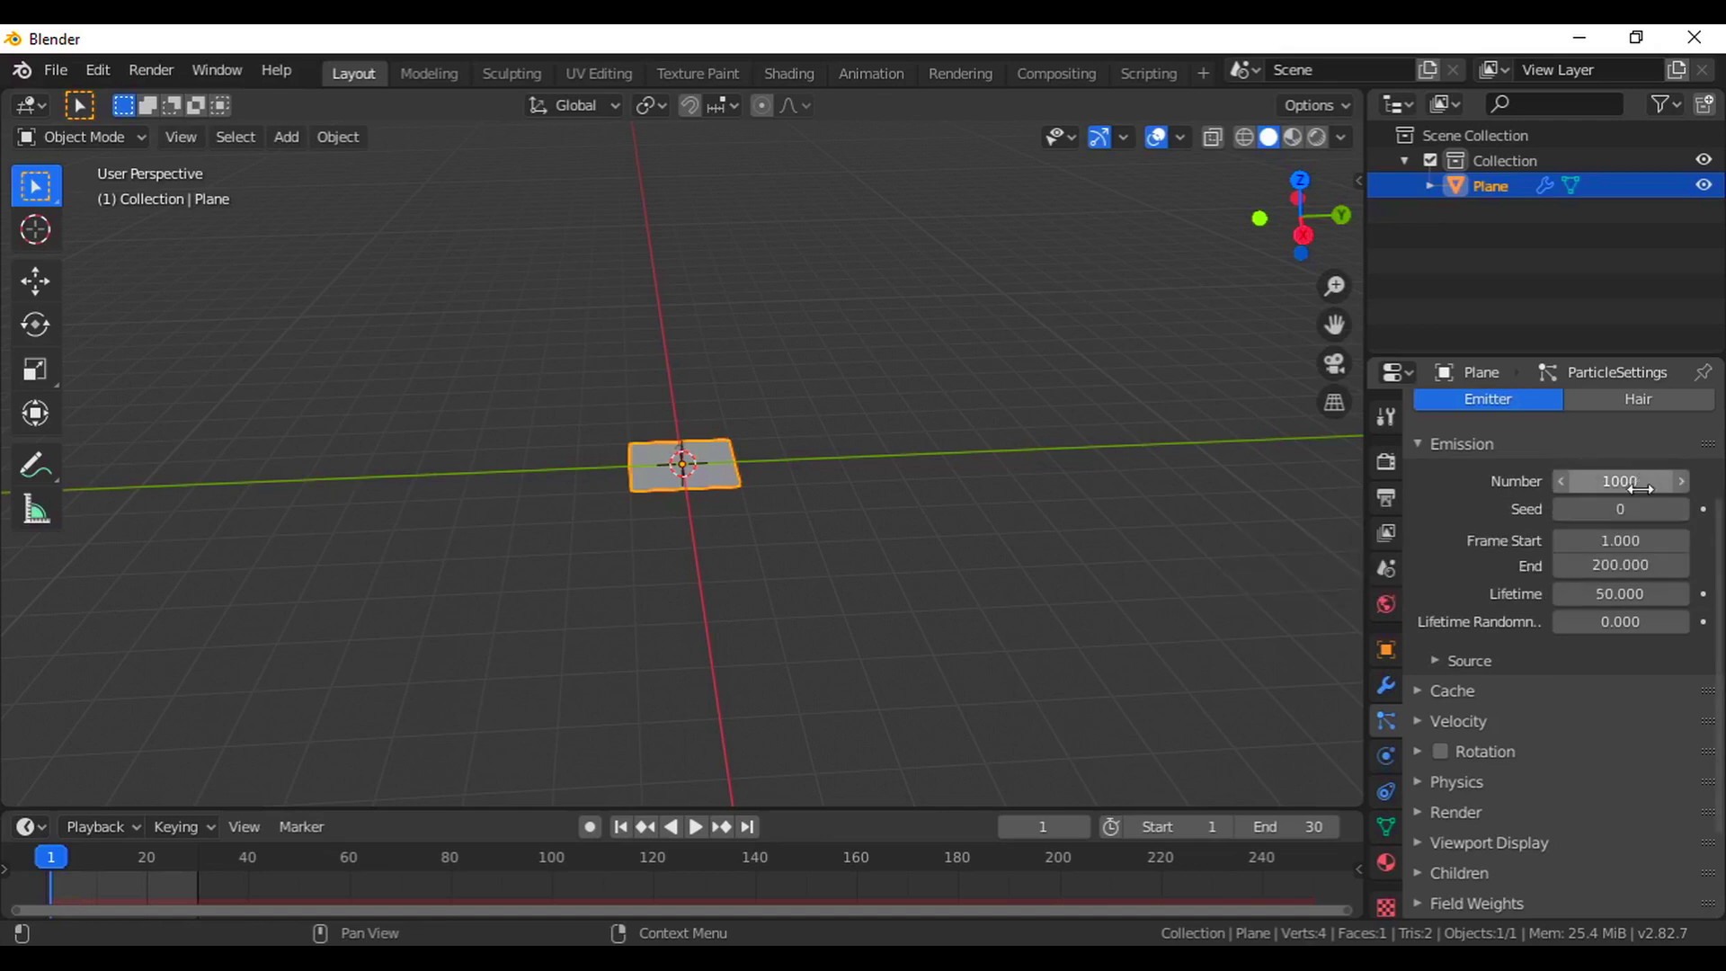
Set the particle emission's end frame to 5 and the particle lifetime to 5.
click(1619, 565)
text(5)
key(Return)
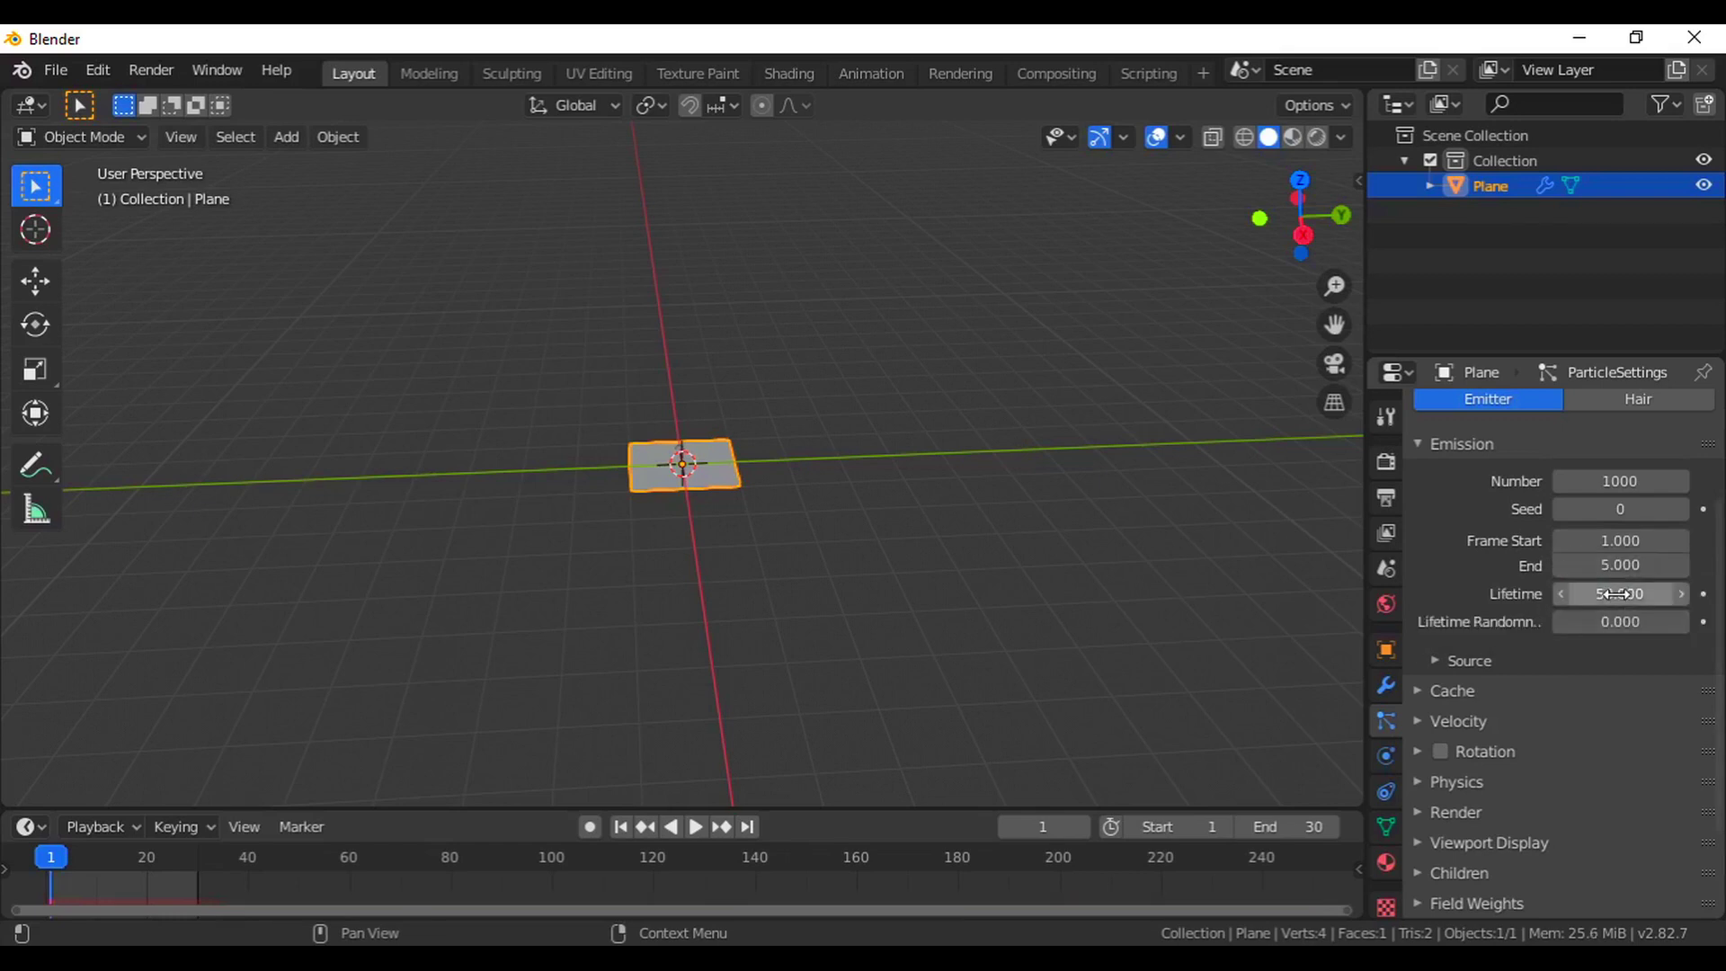
click(1618, 594)
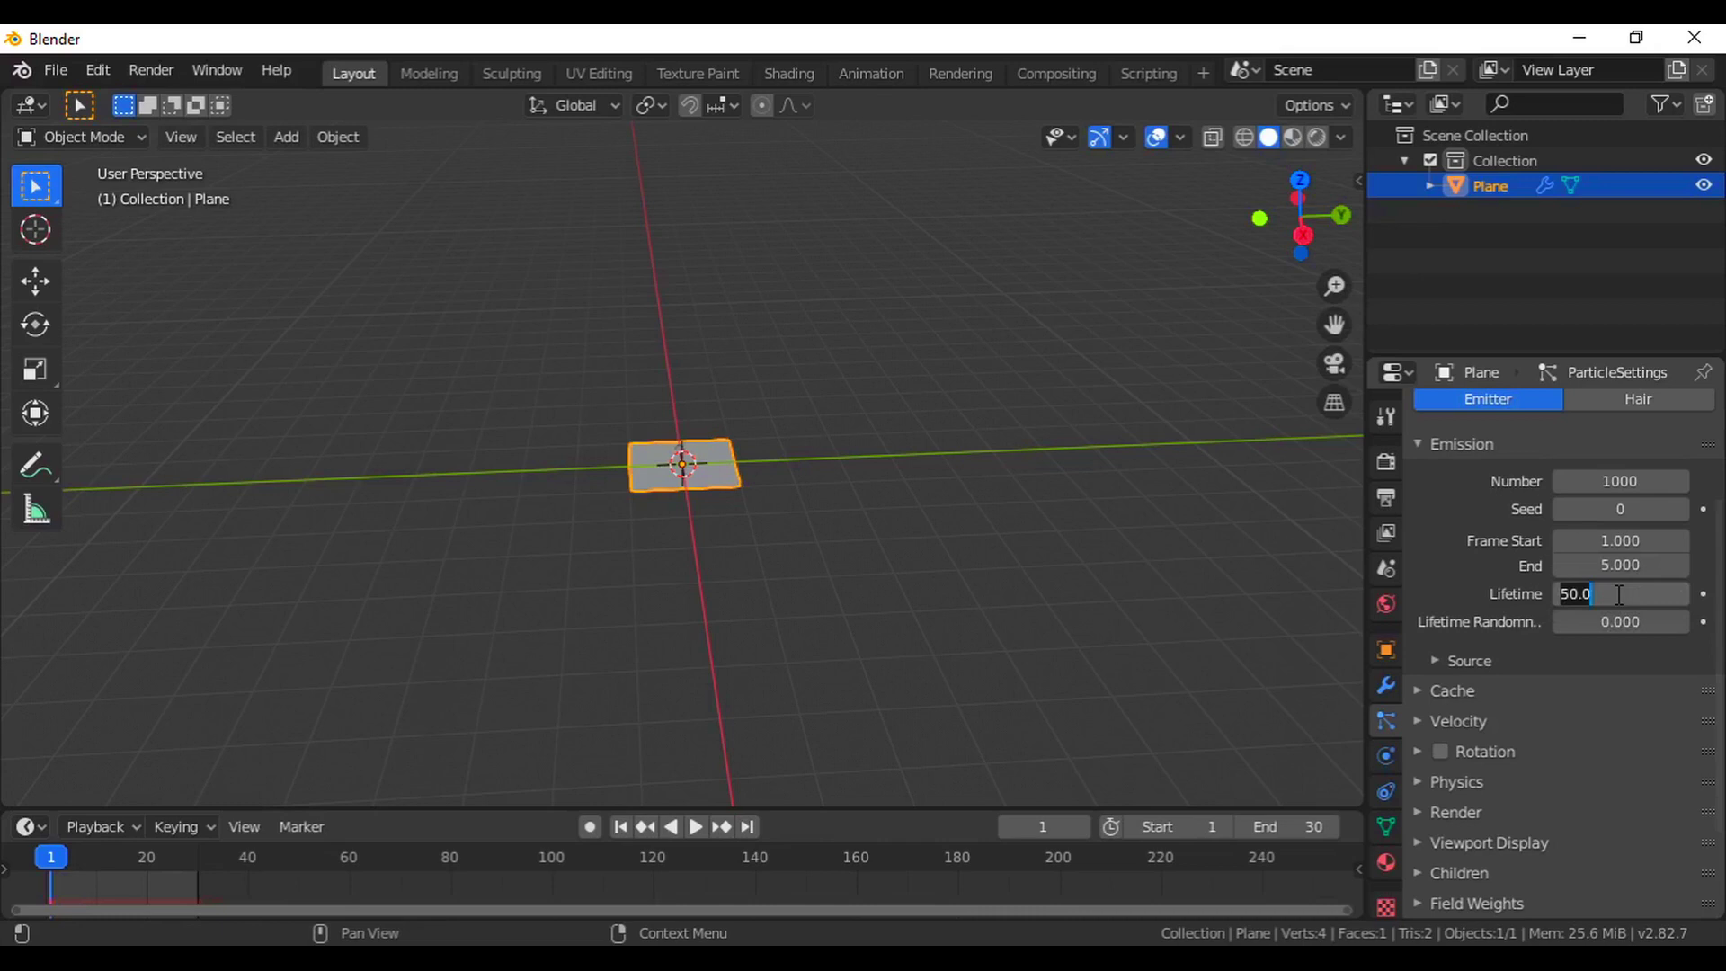
text(5)
key(Return)
Set the particles' normal velocity to 8 m/s.
scroll(1609, 593, down, 3)
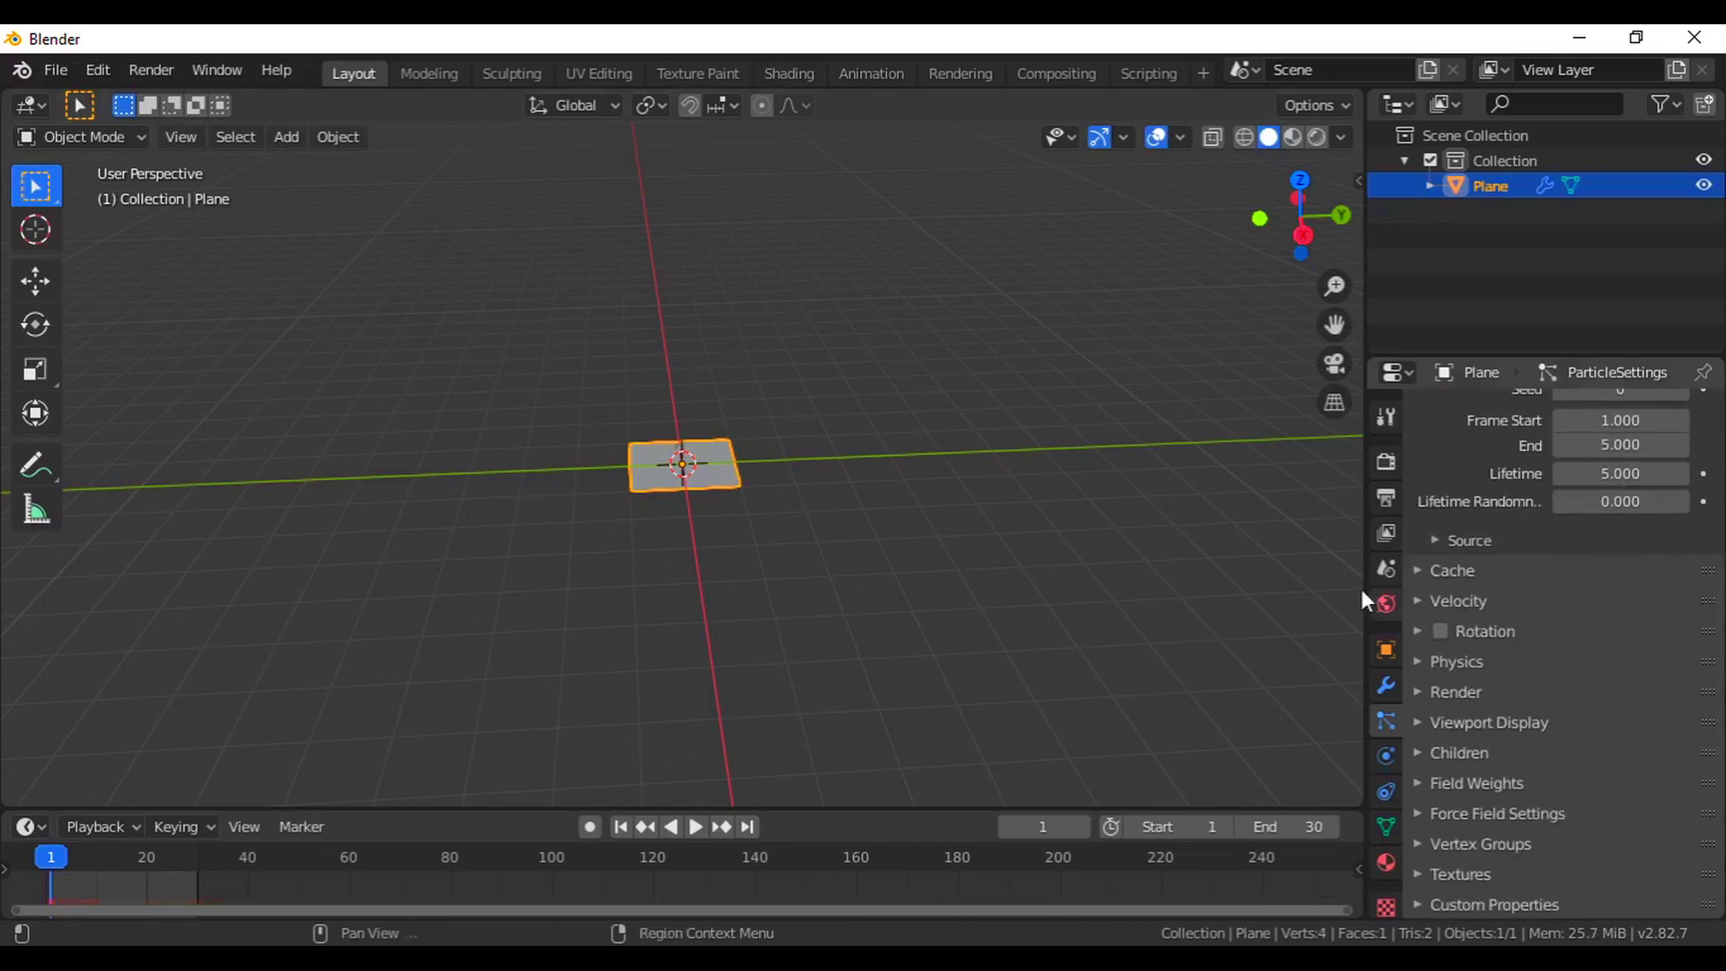
click(1420, 602)
scroll(1424, 602, down, 4)
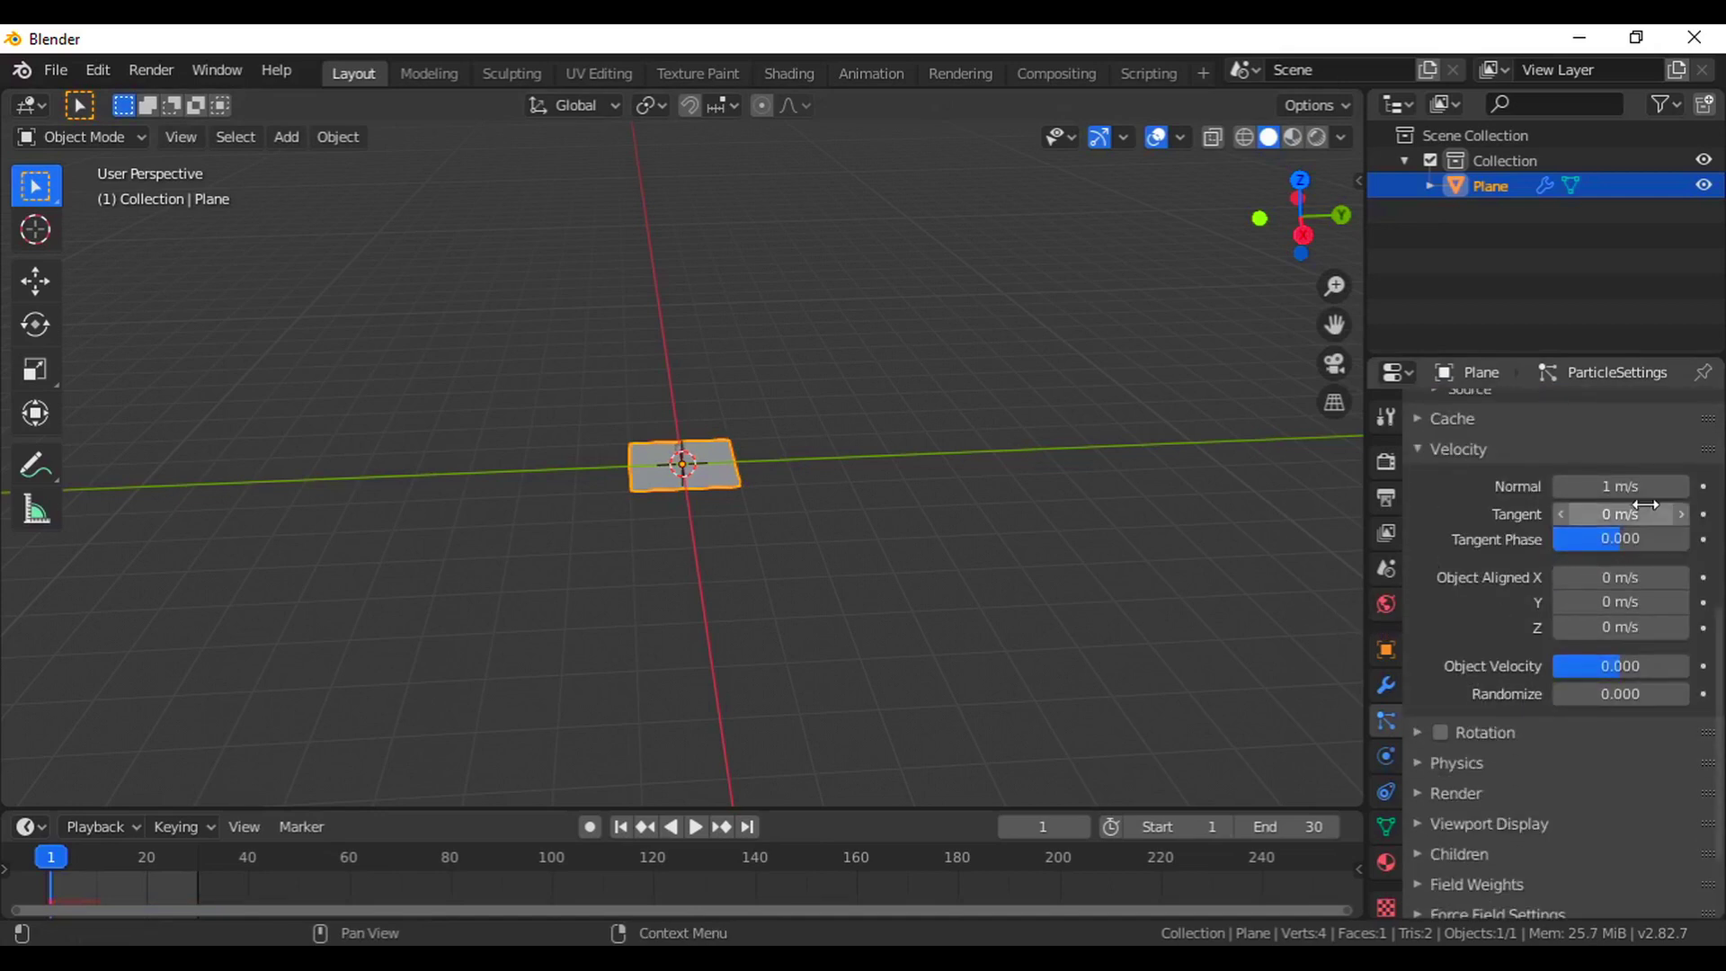
click(1618, 488)
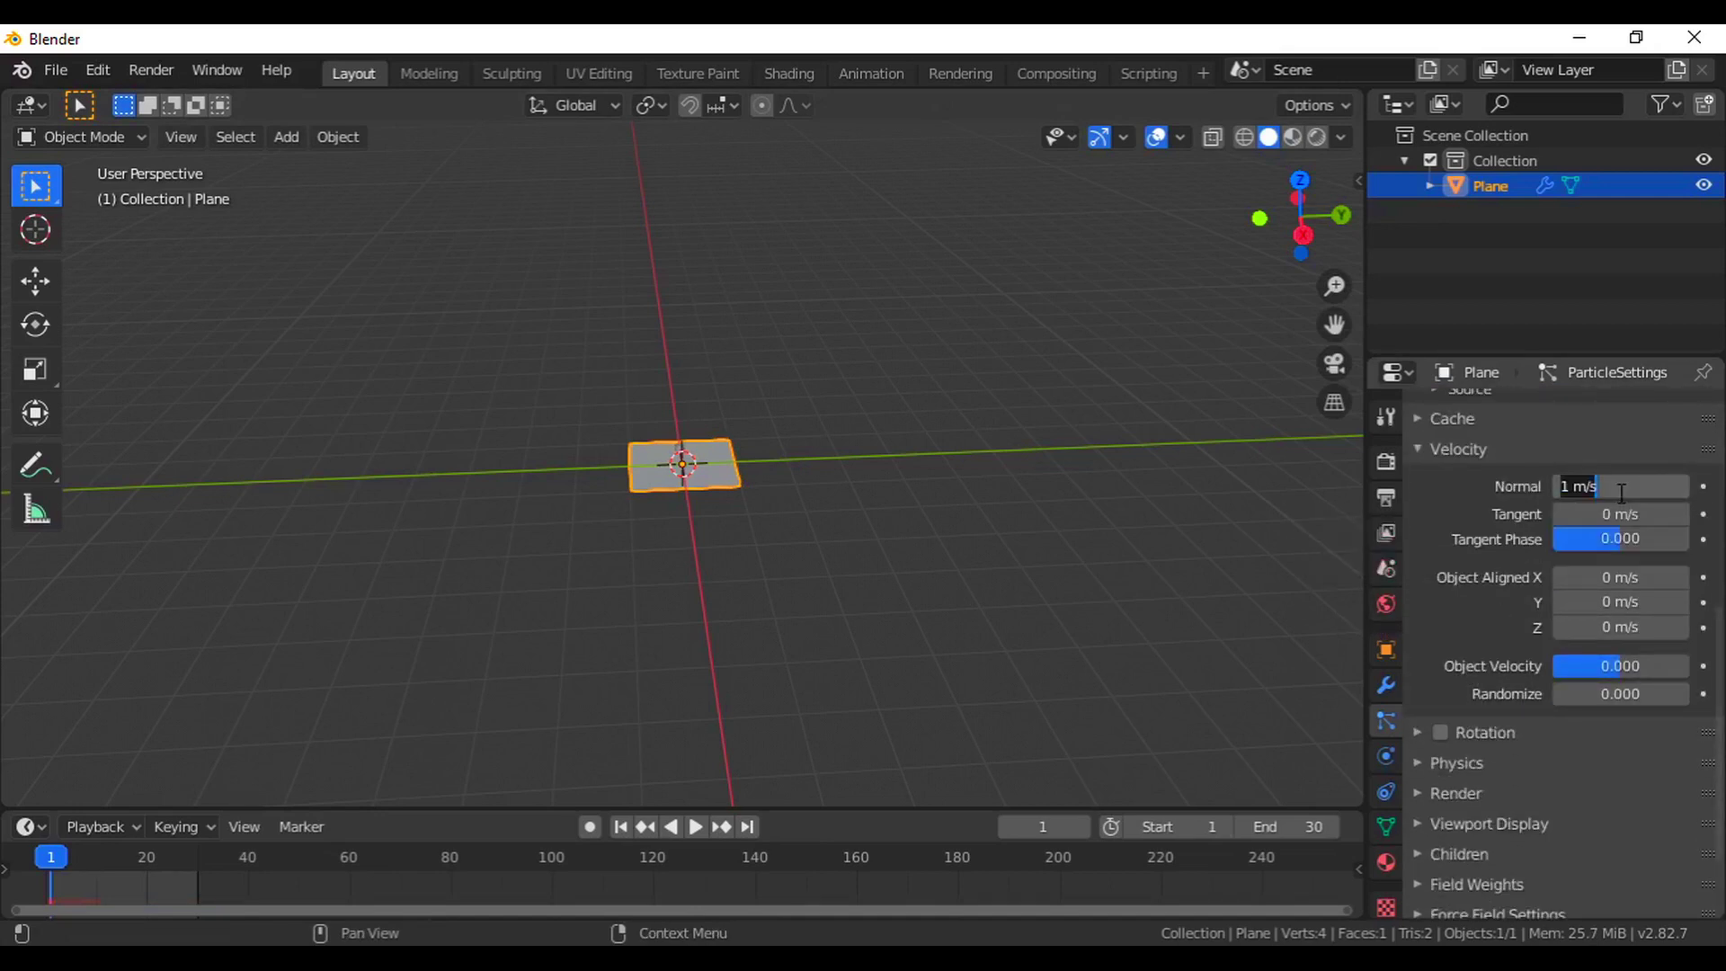
text(8)
key(Return)
Set the particle velocity's Randomize value to 5 and its Object Aligned Z component to 8 m/s.
scroll(1618, 489, down, 3)
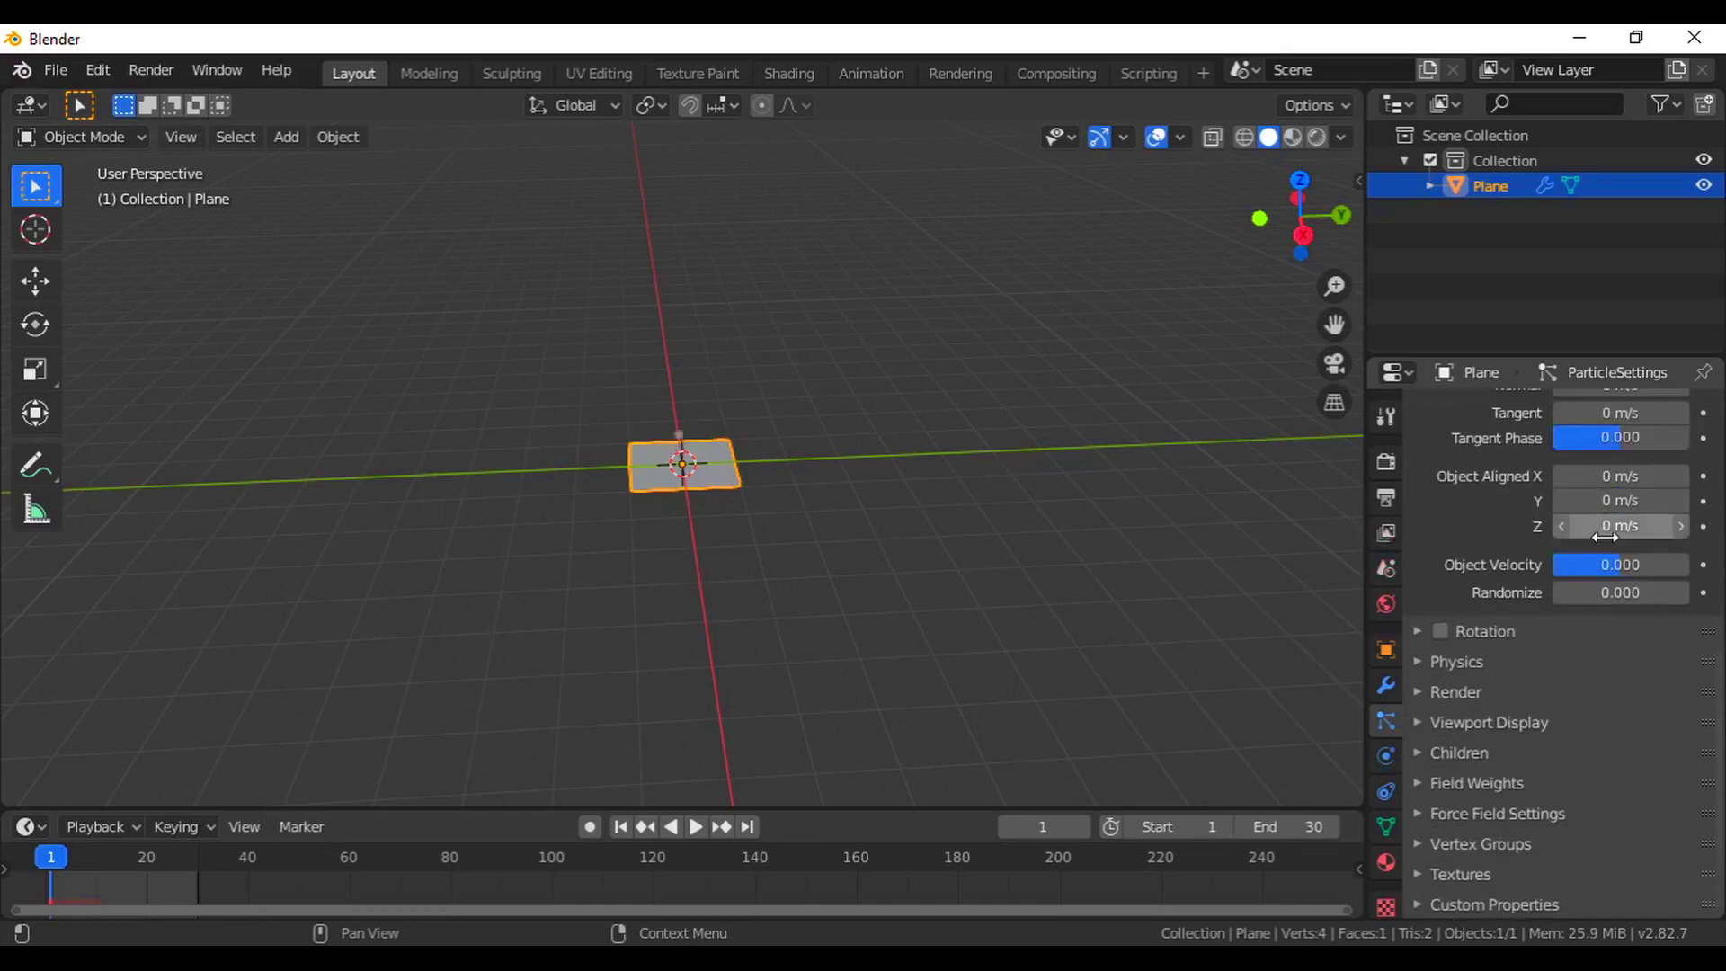
click(1626, 592)
text(5)
key(Return)
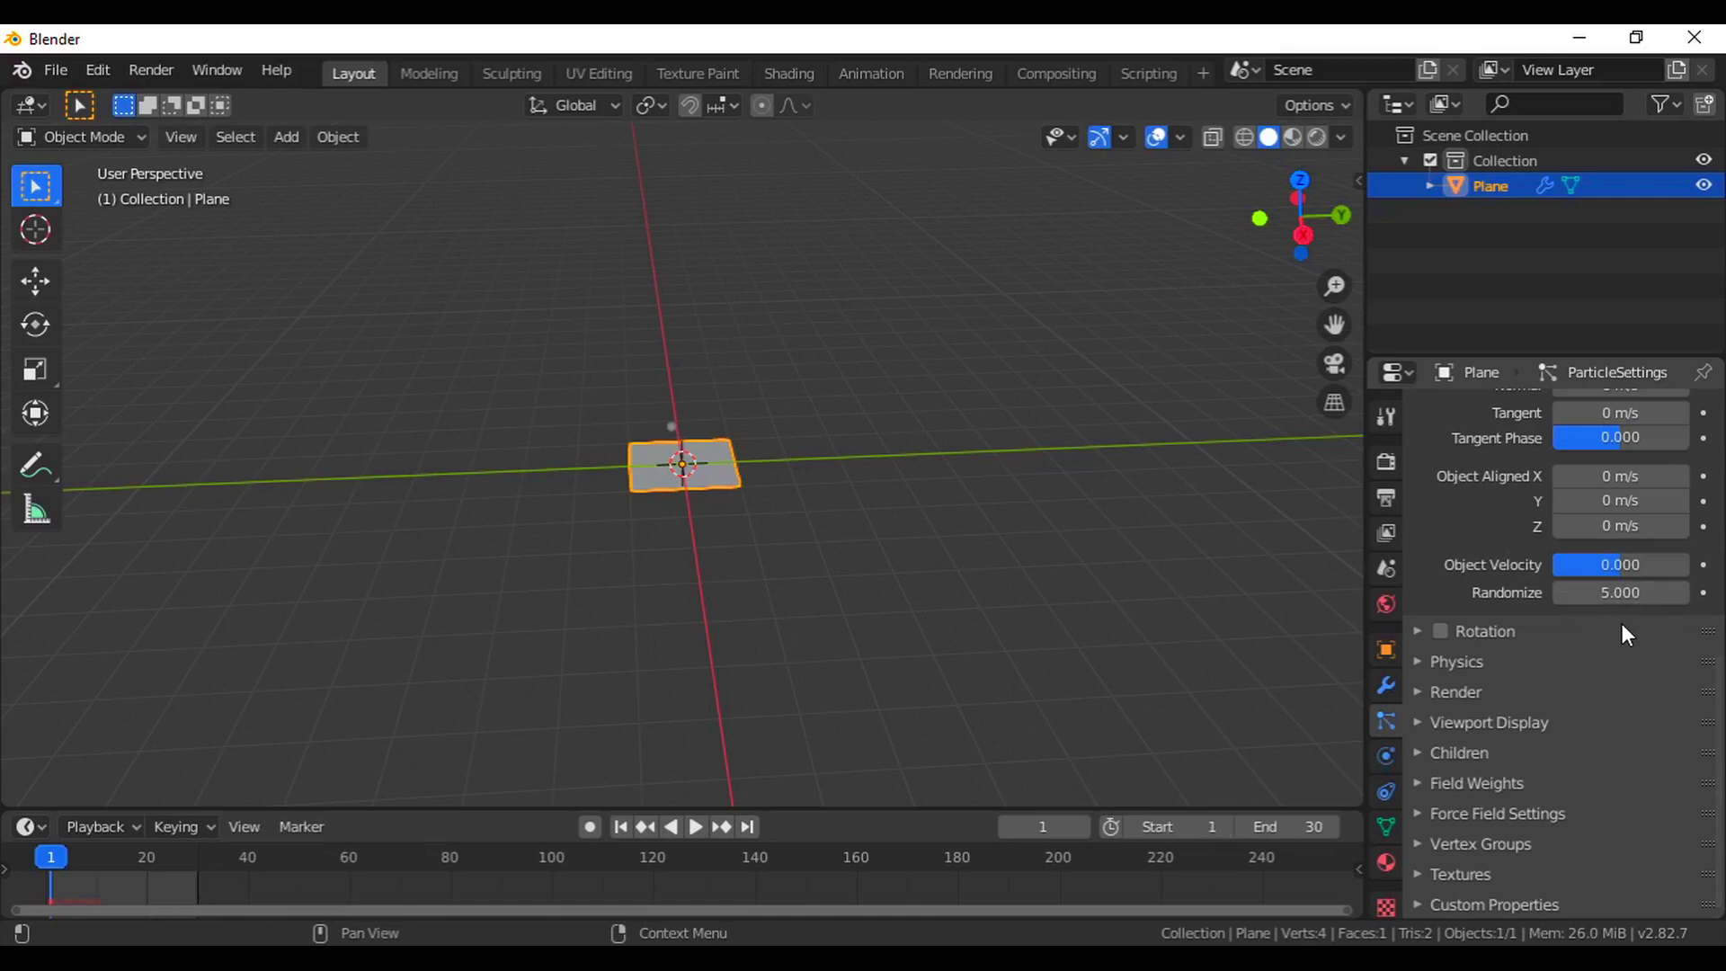
scroll(1624, 626, up, 2)
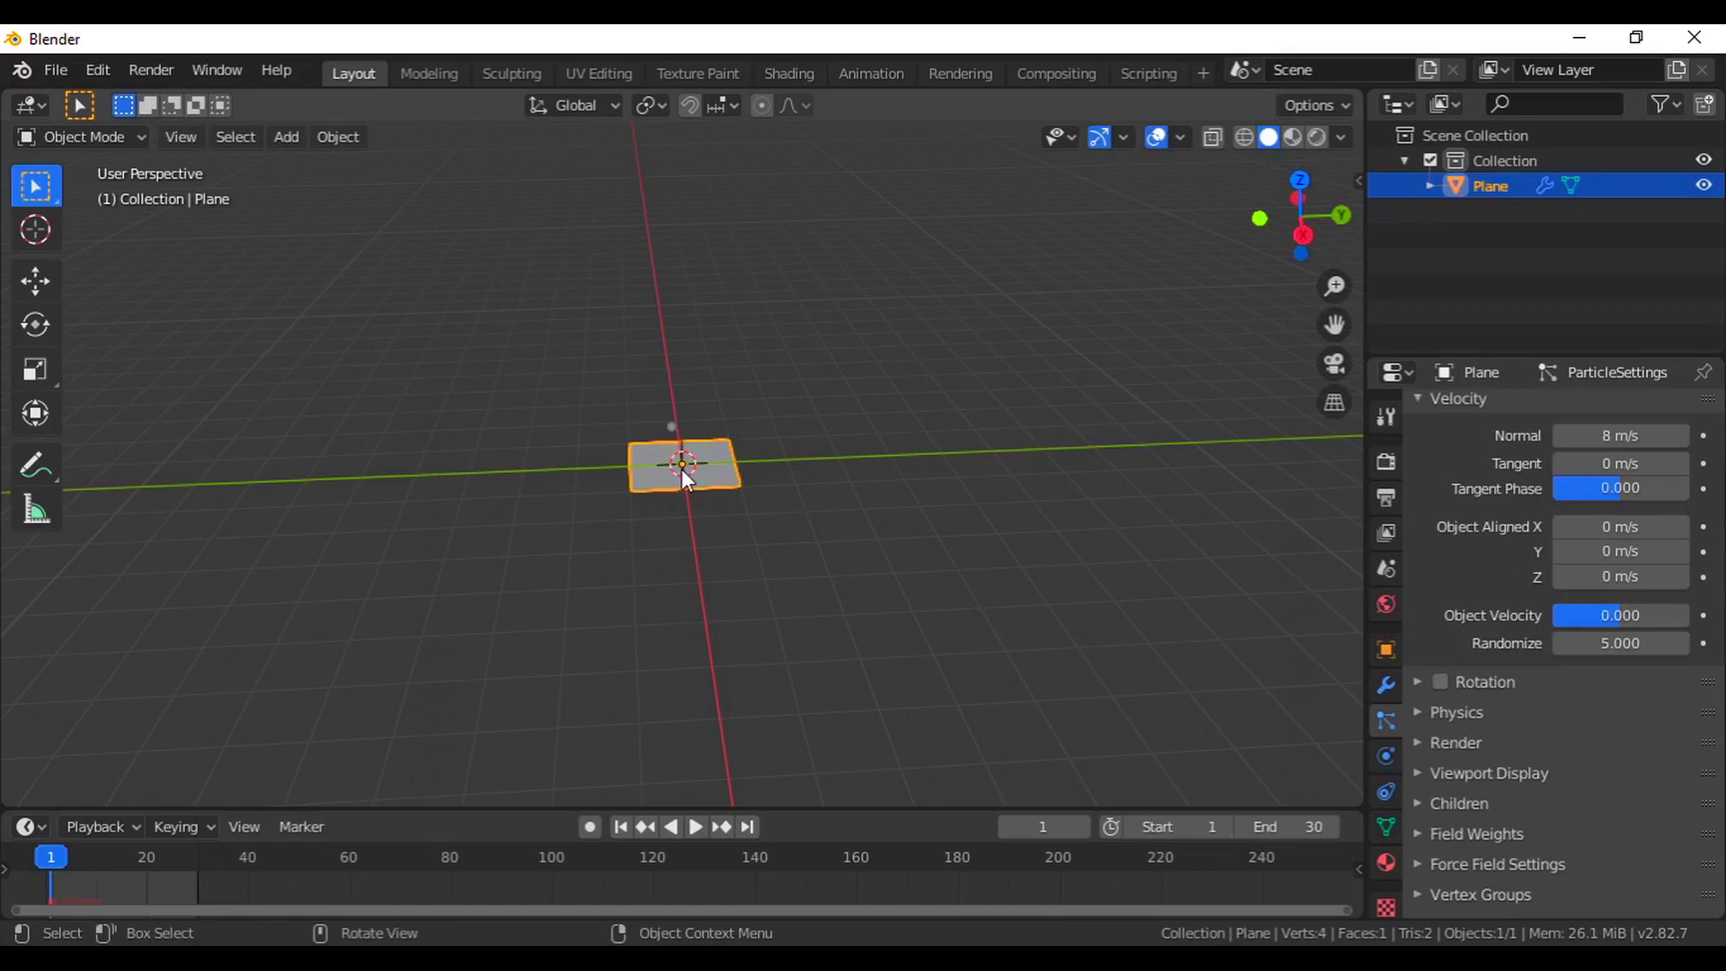
click(1613, 577)
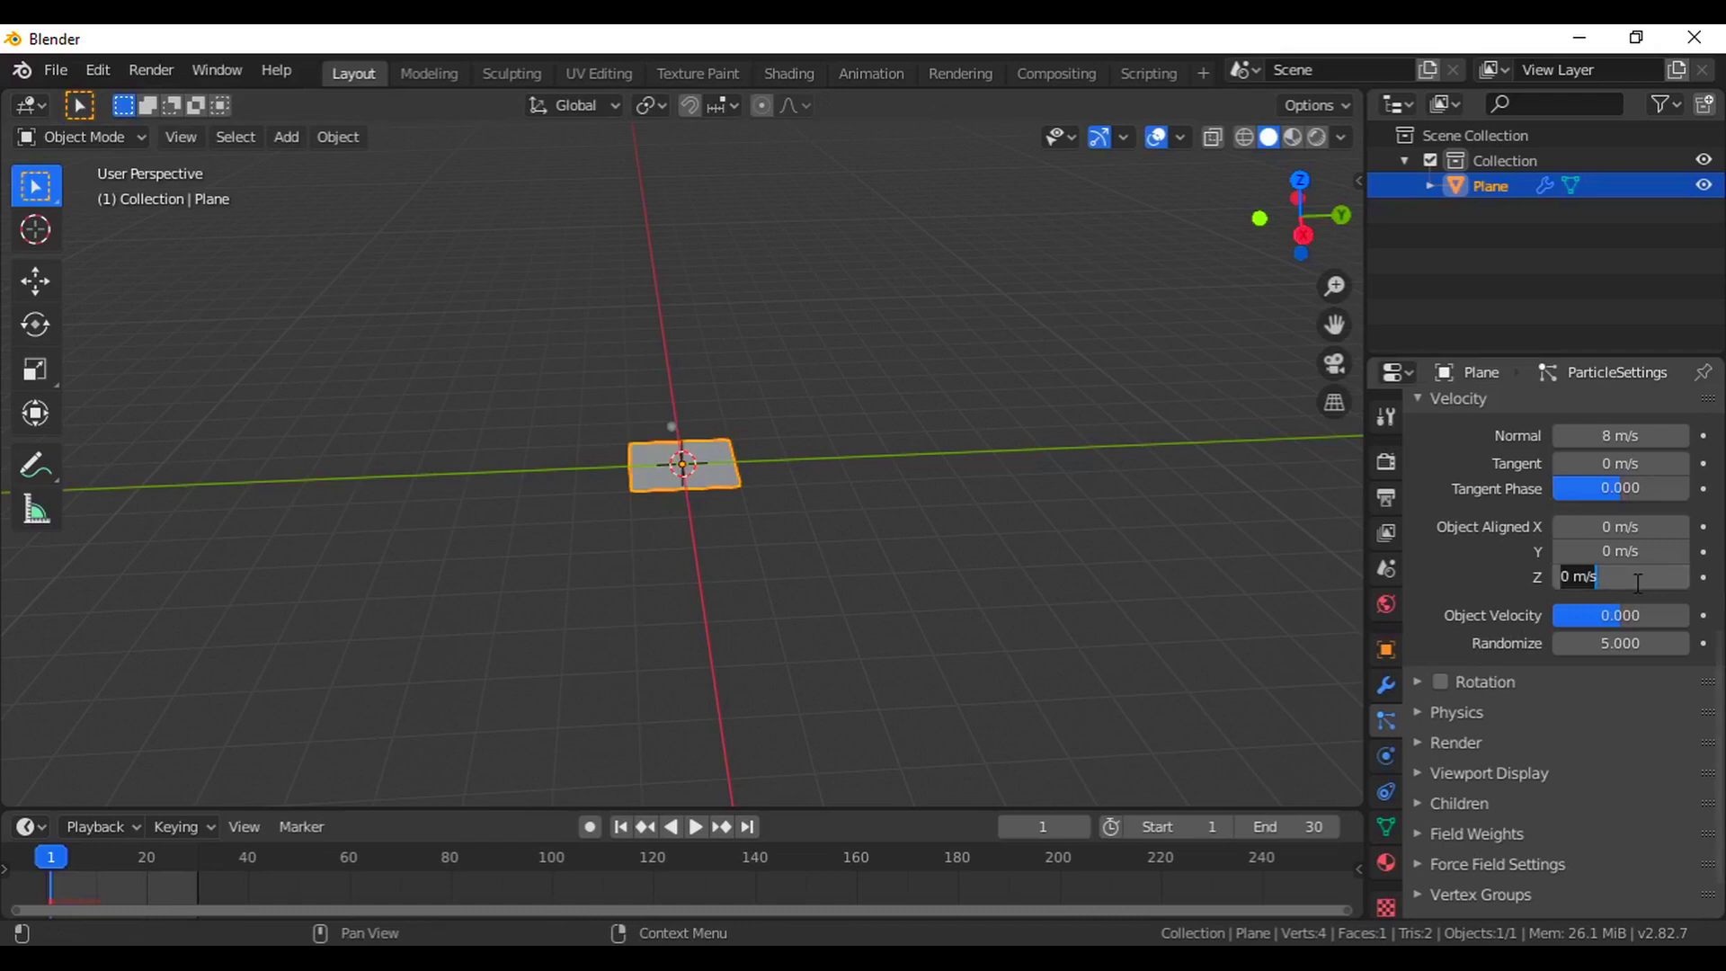
text(8)
key(Return)
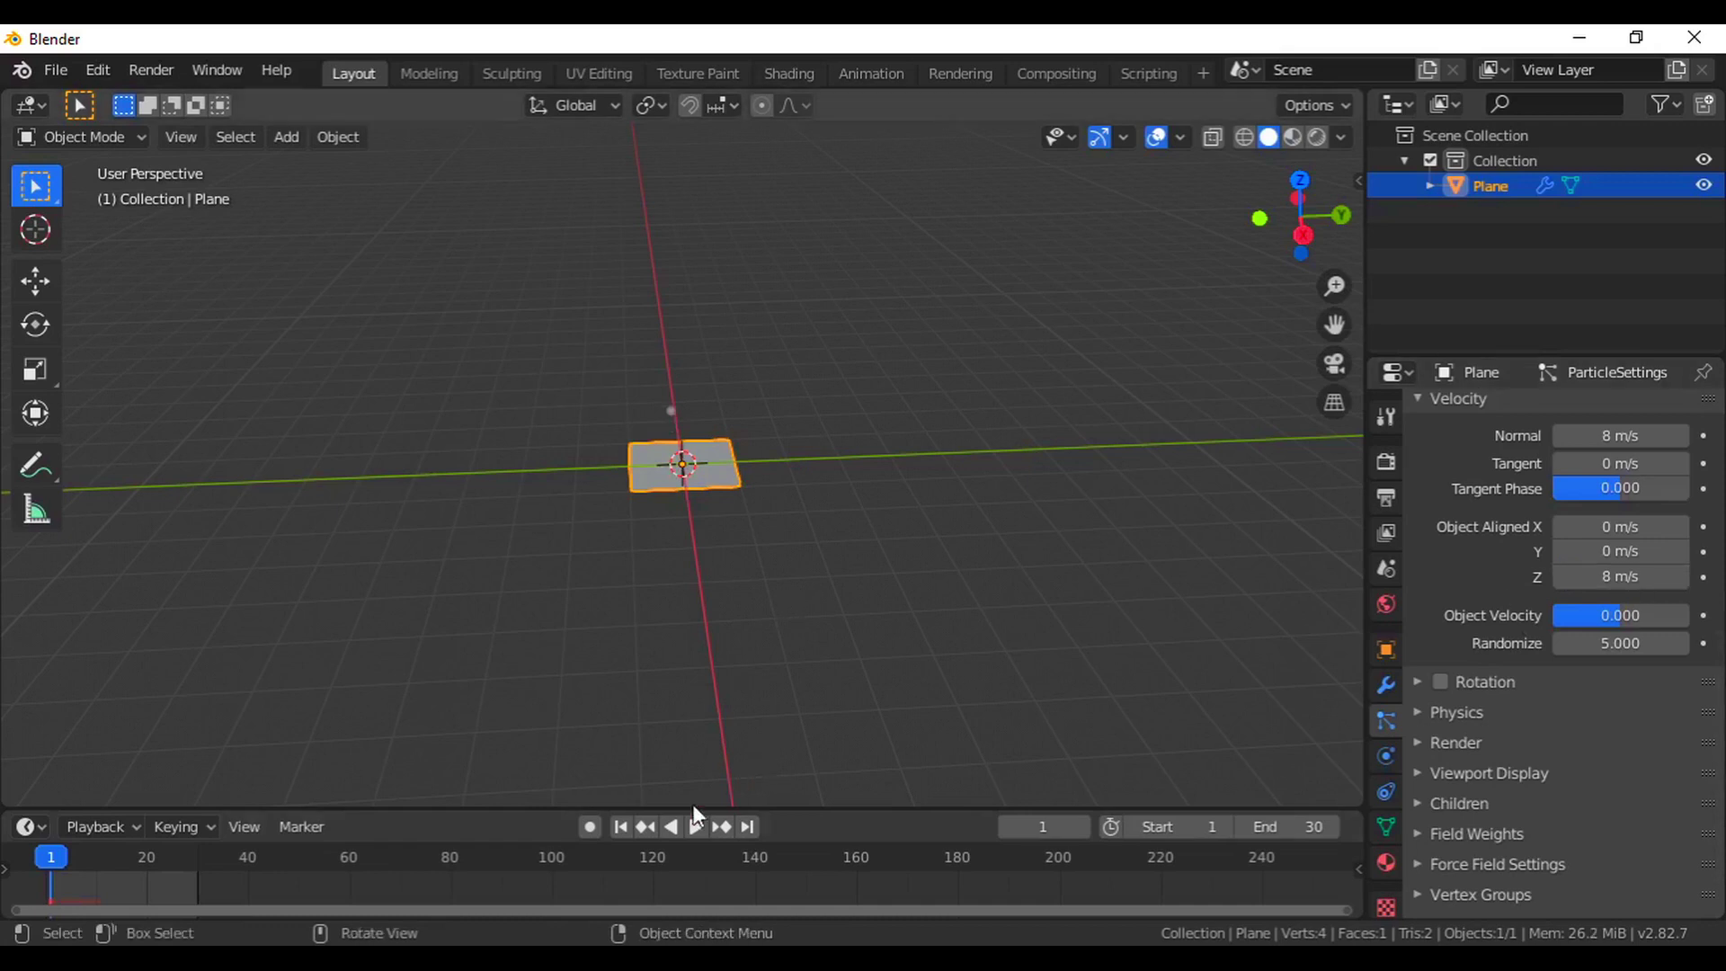
Play the animation to check the particle burst from another angle, and stop playback.
click(695, 826)
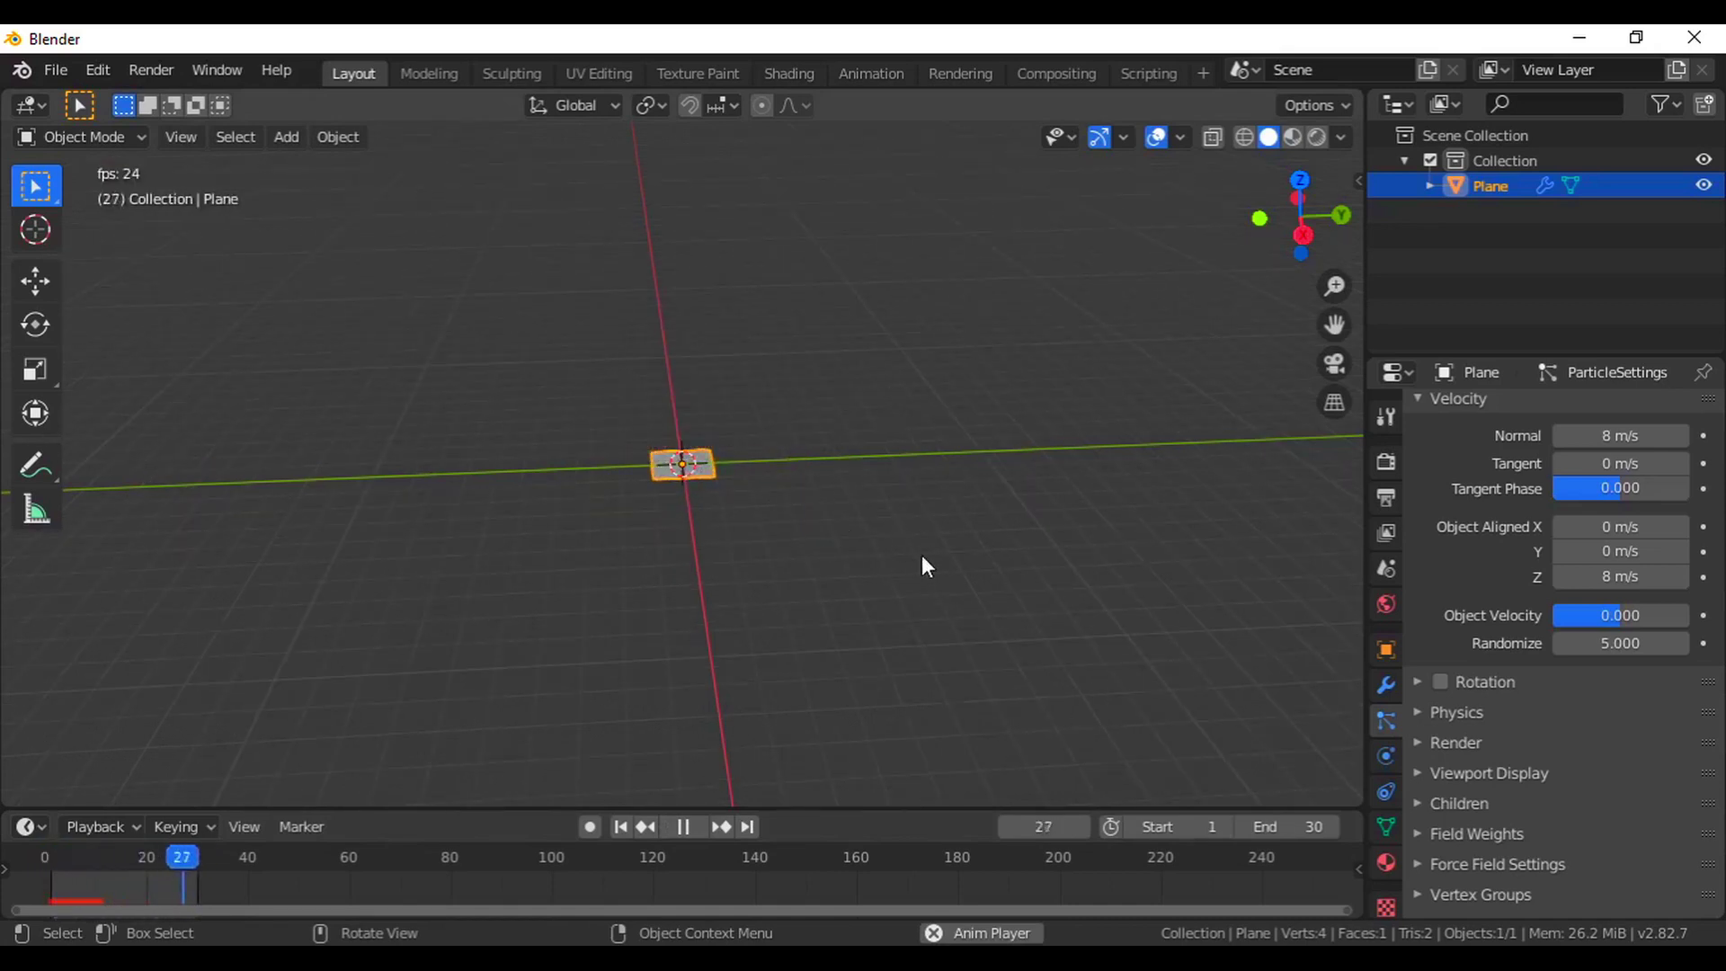
middle_drag(922, 557, 871, 558)
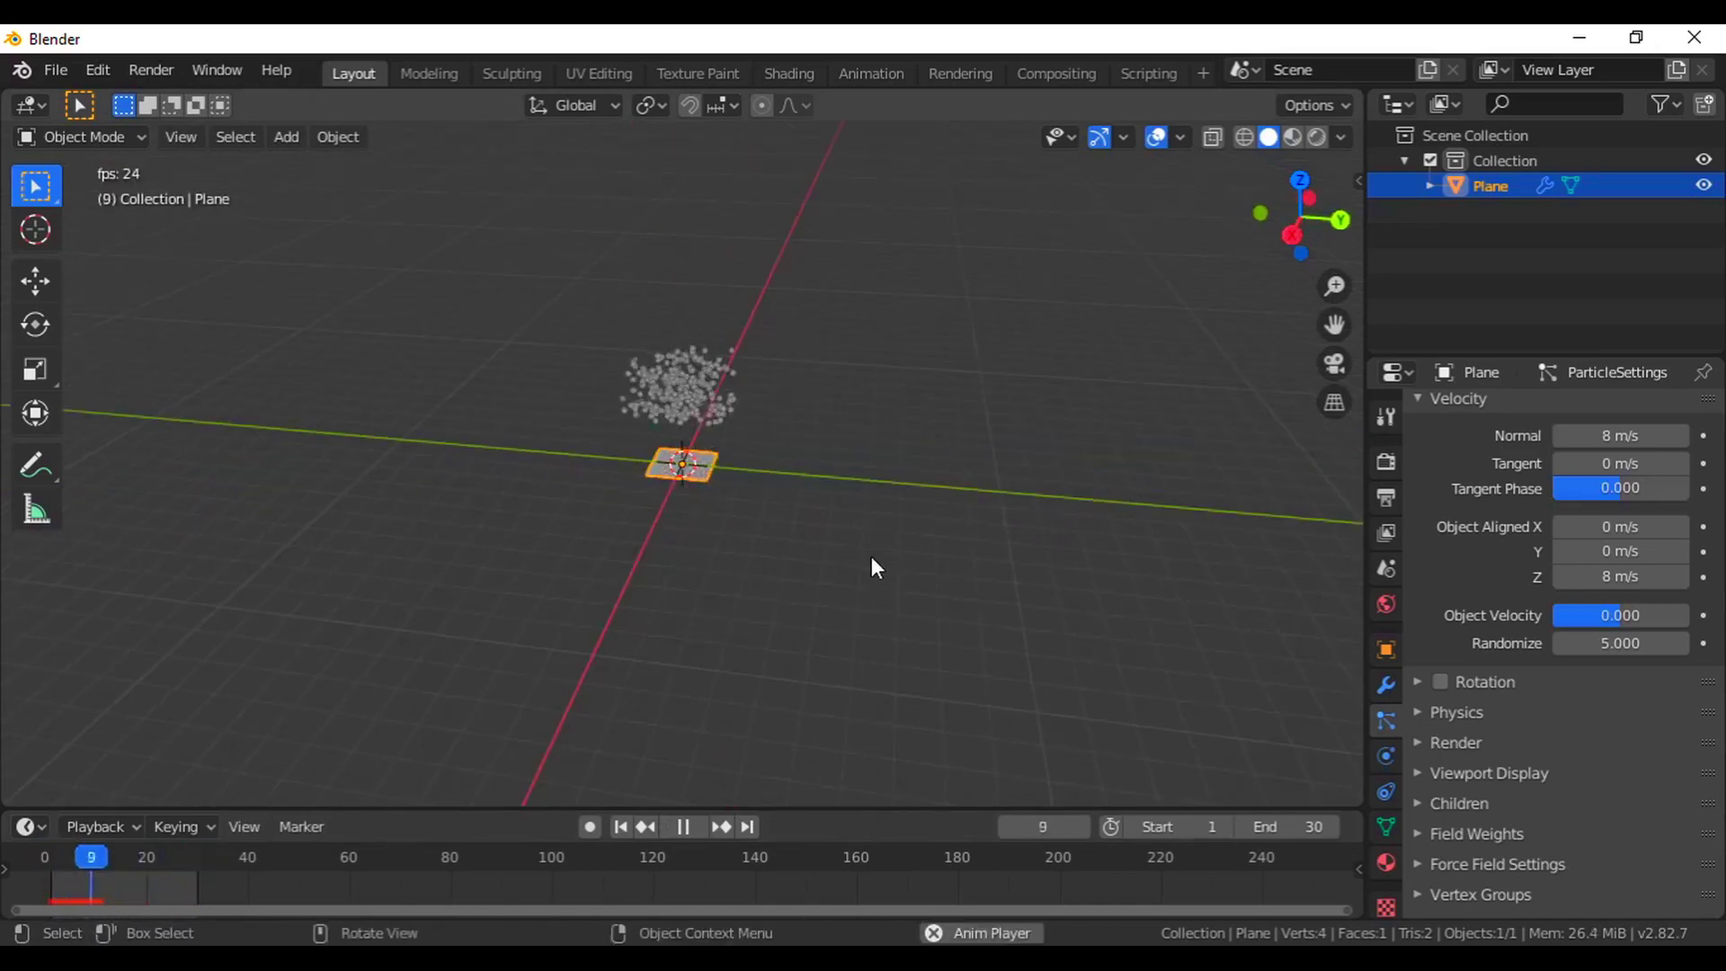
click(684, 824)
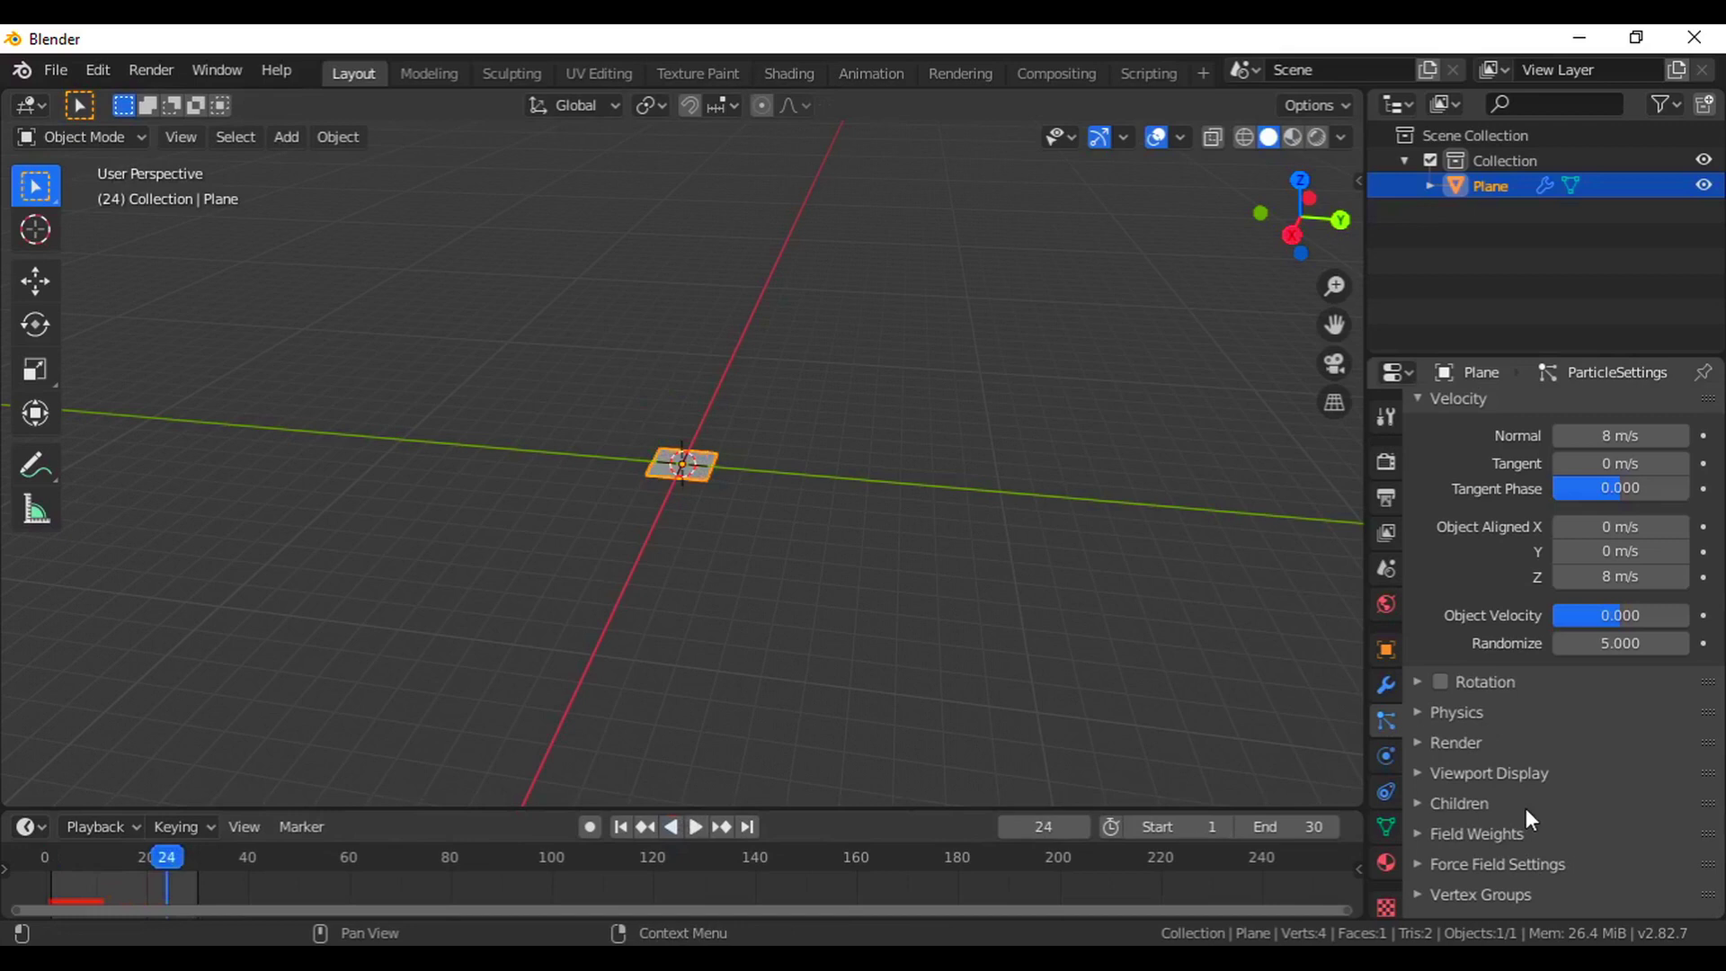
Return to frame 1 and apply the Quick Smoke effect to the plane.
mouse_move(391, 613)
middle_down()
mouse_move(473, 621)
mouse_move(380, 606)
middle_up()
key(s)
click(739, 492)
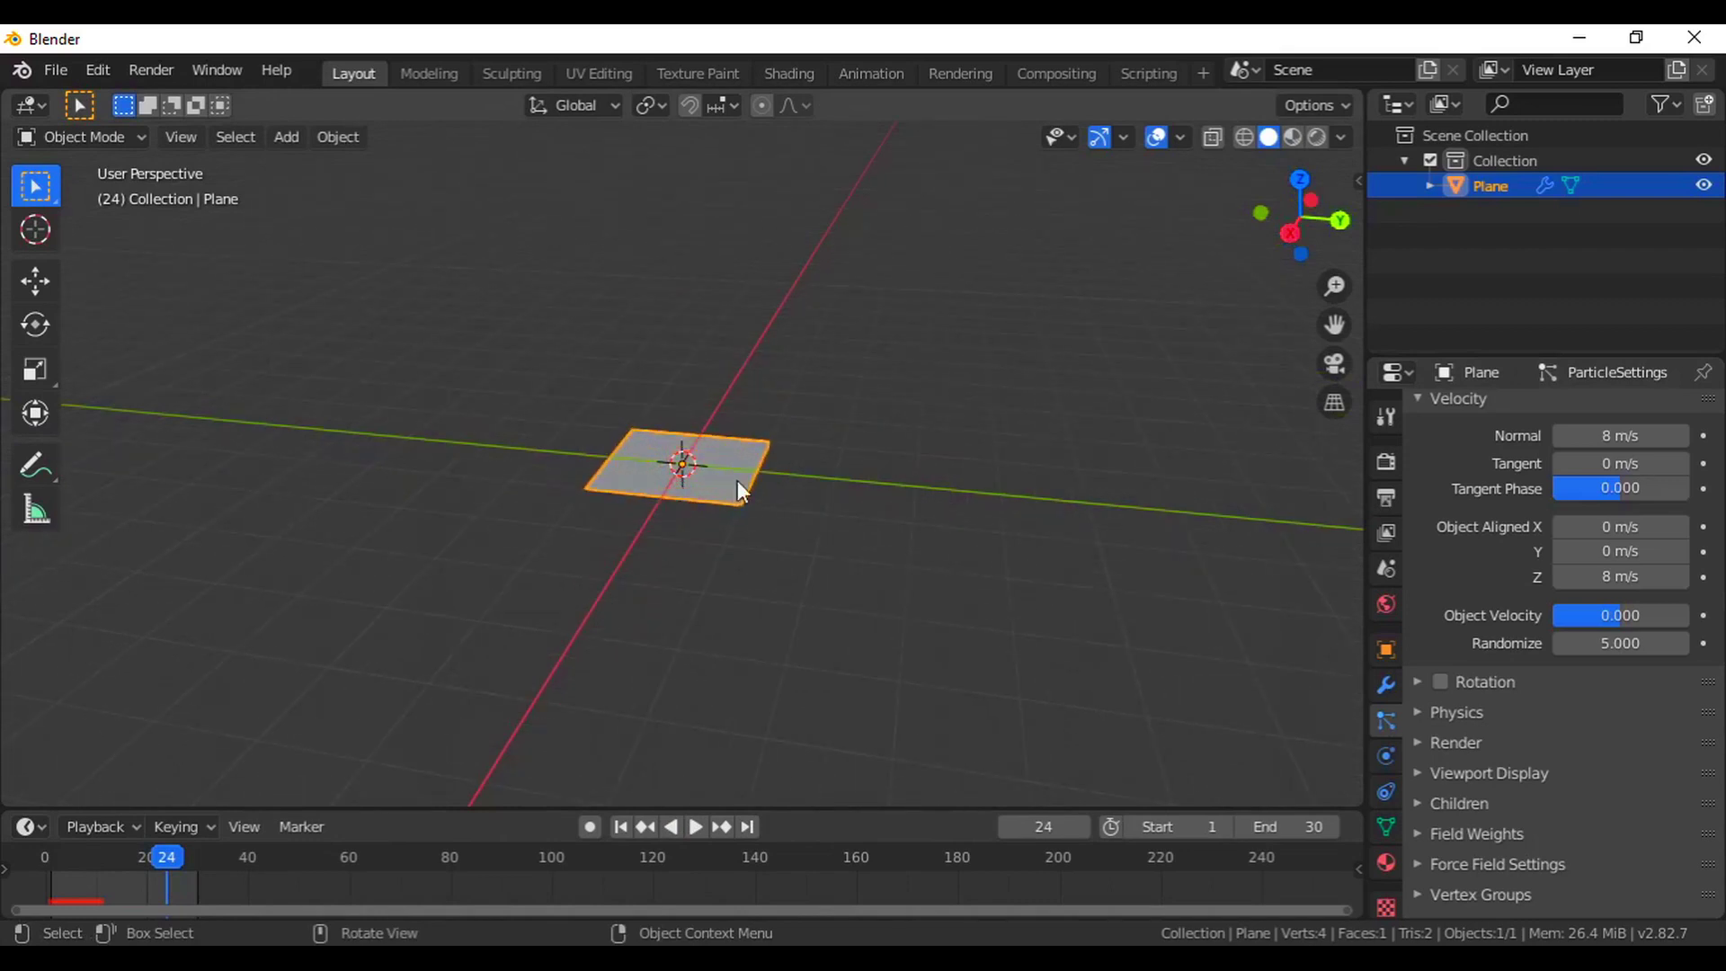
click(621, 827)
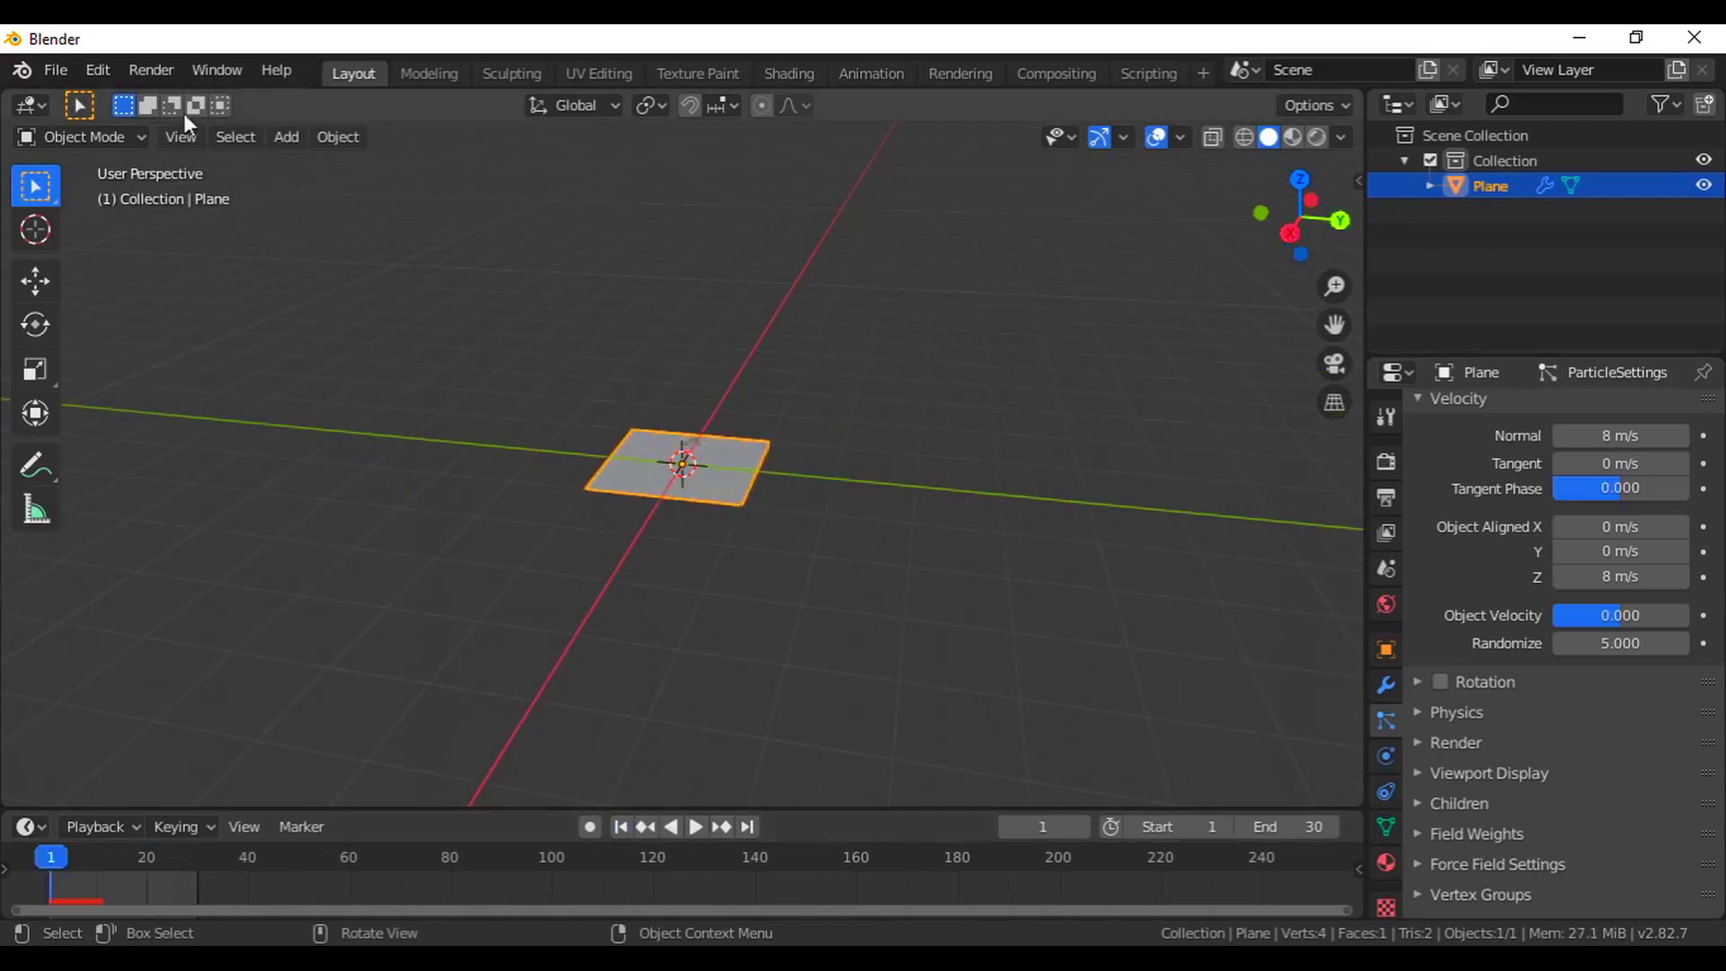
click(333, 137)
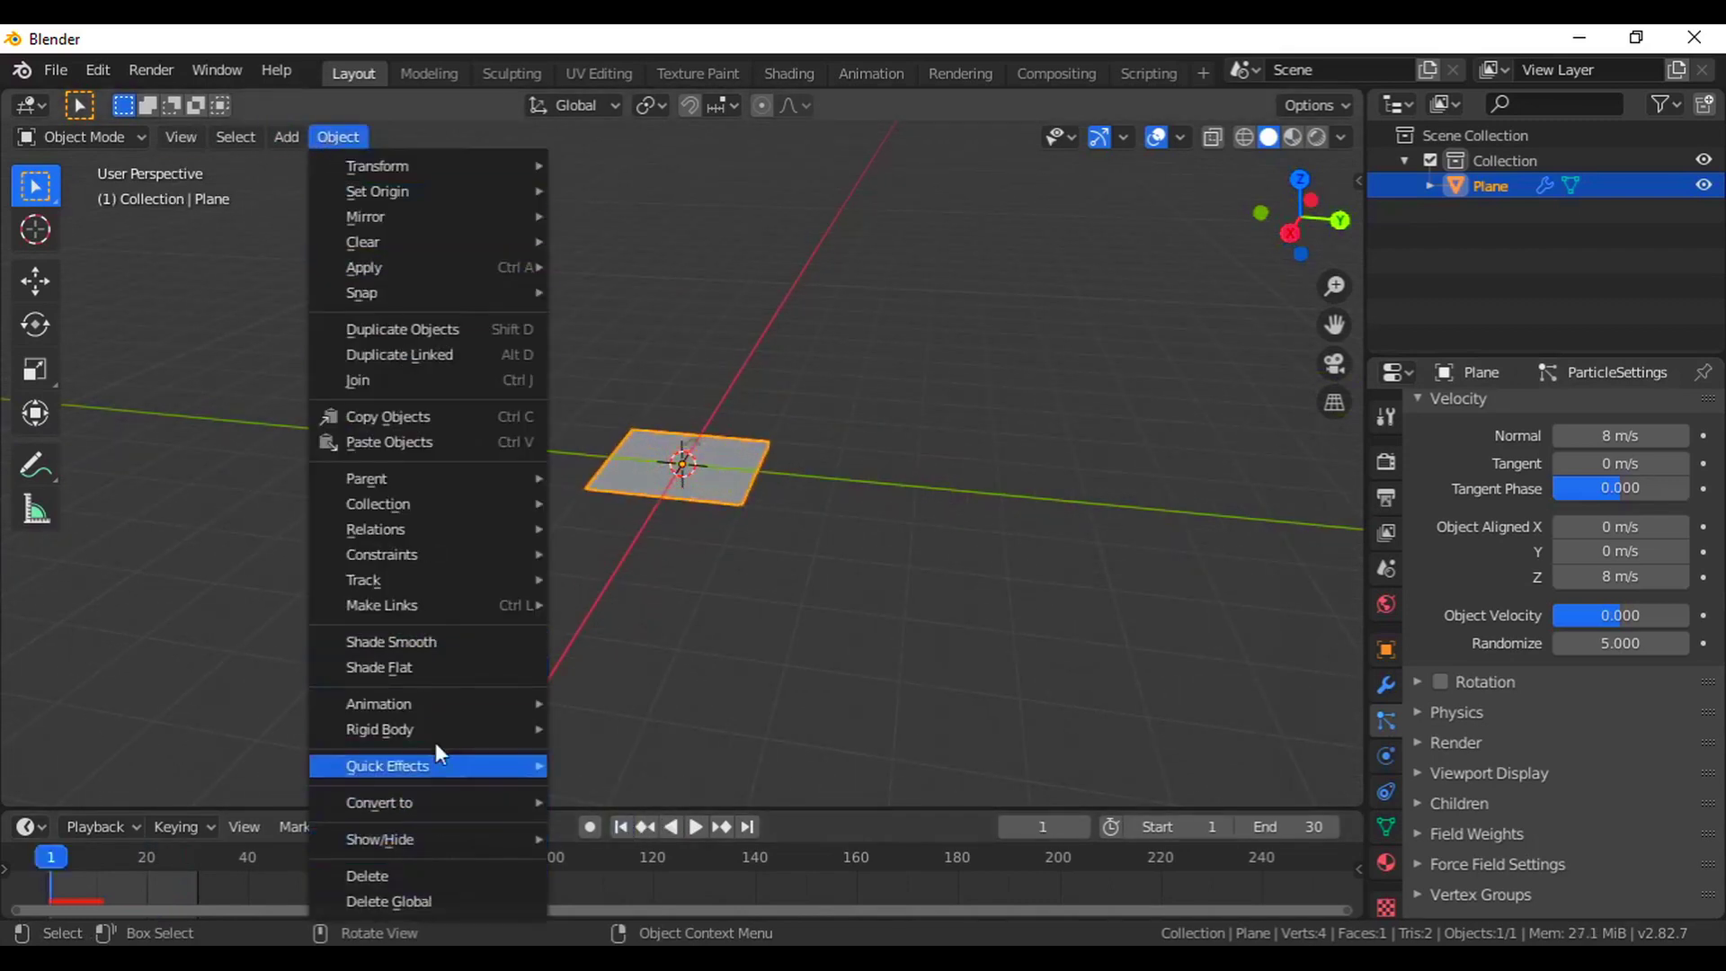
mouse_move(404, 766)
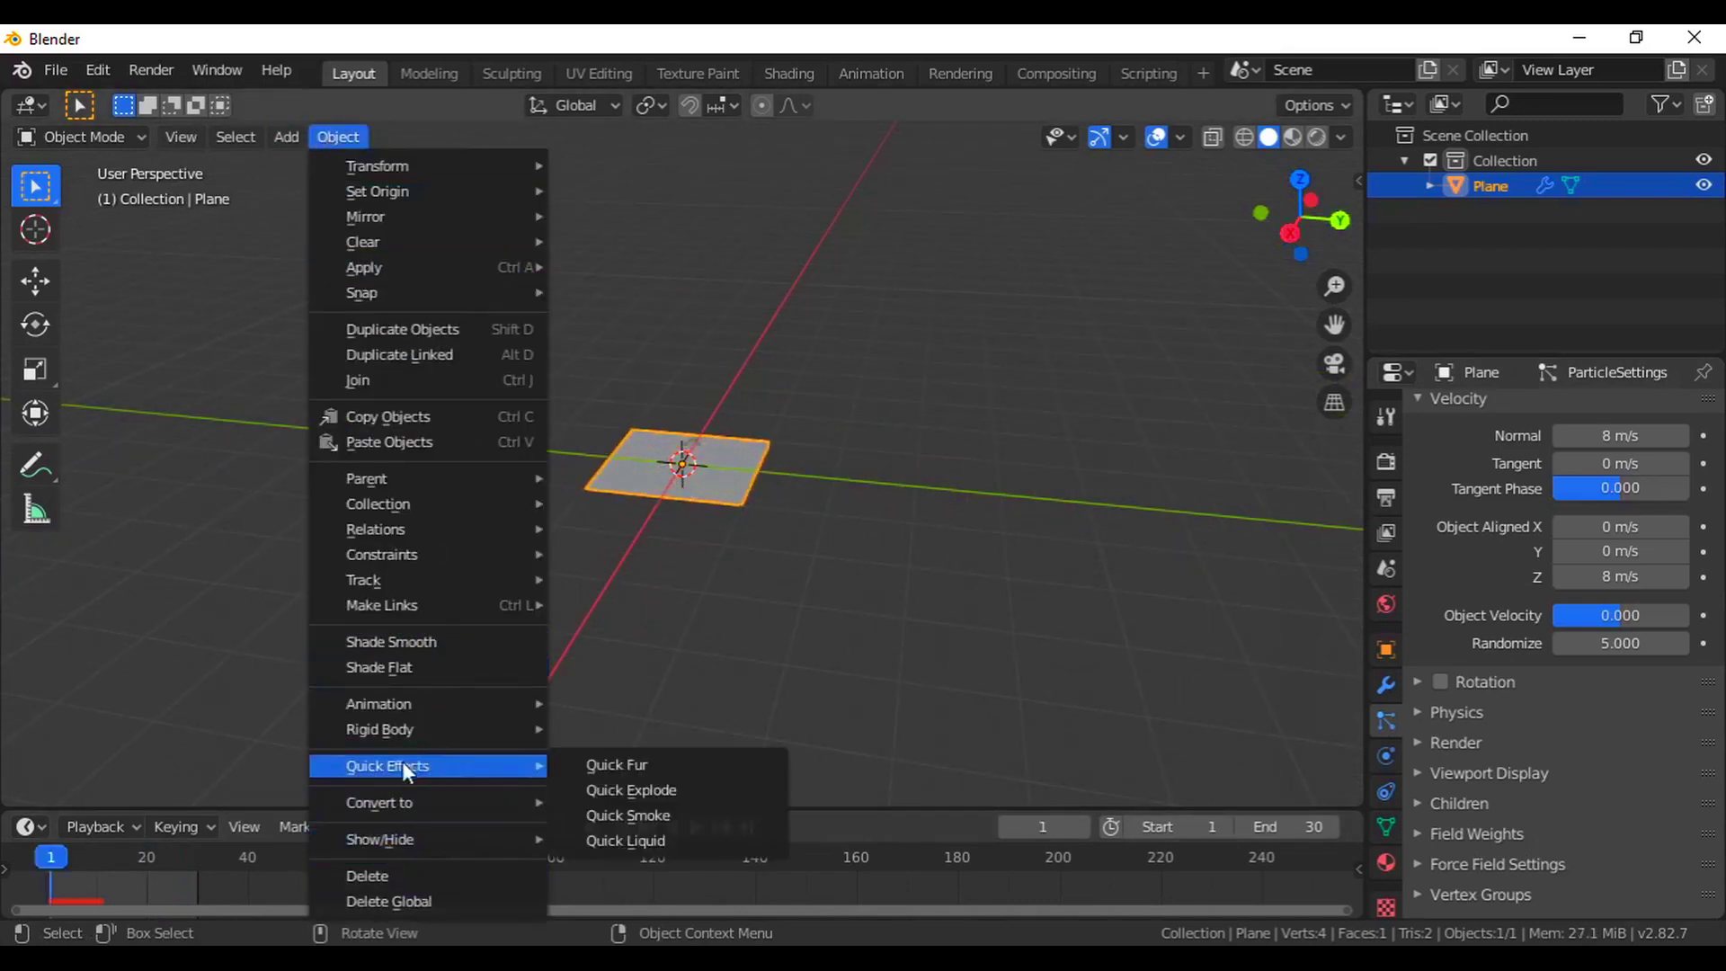
click(667, 820)
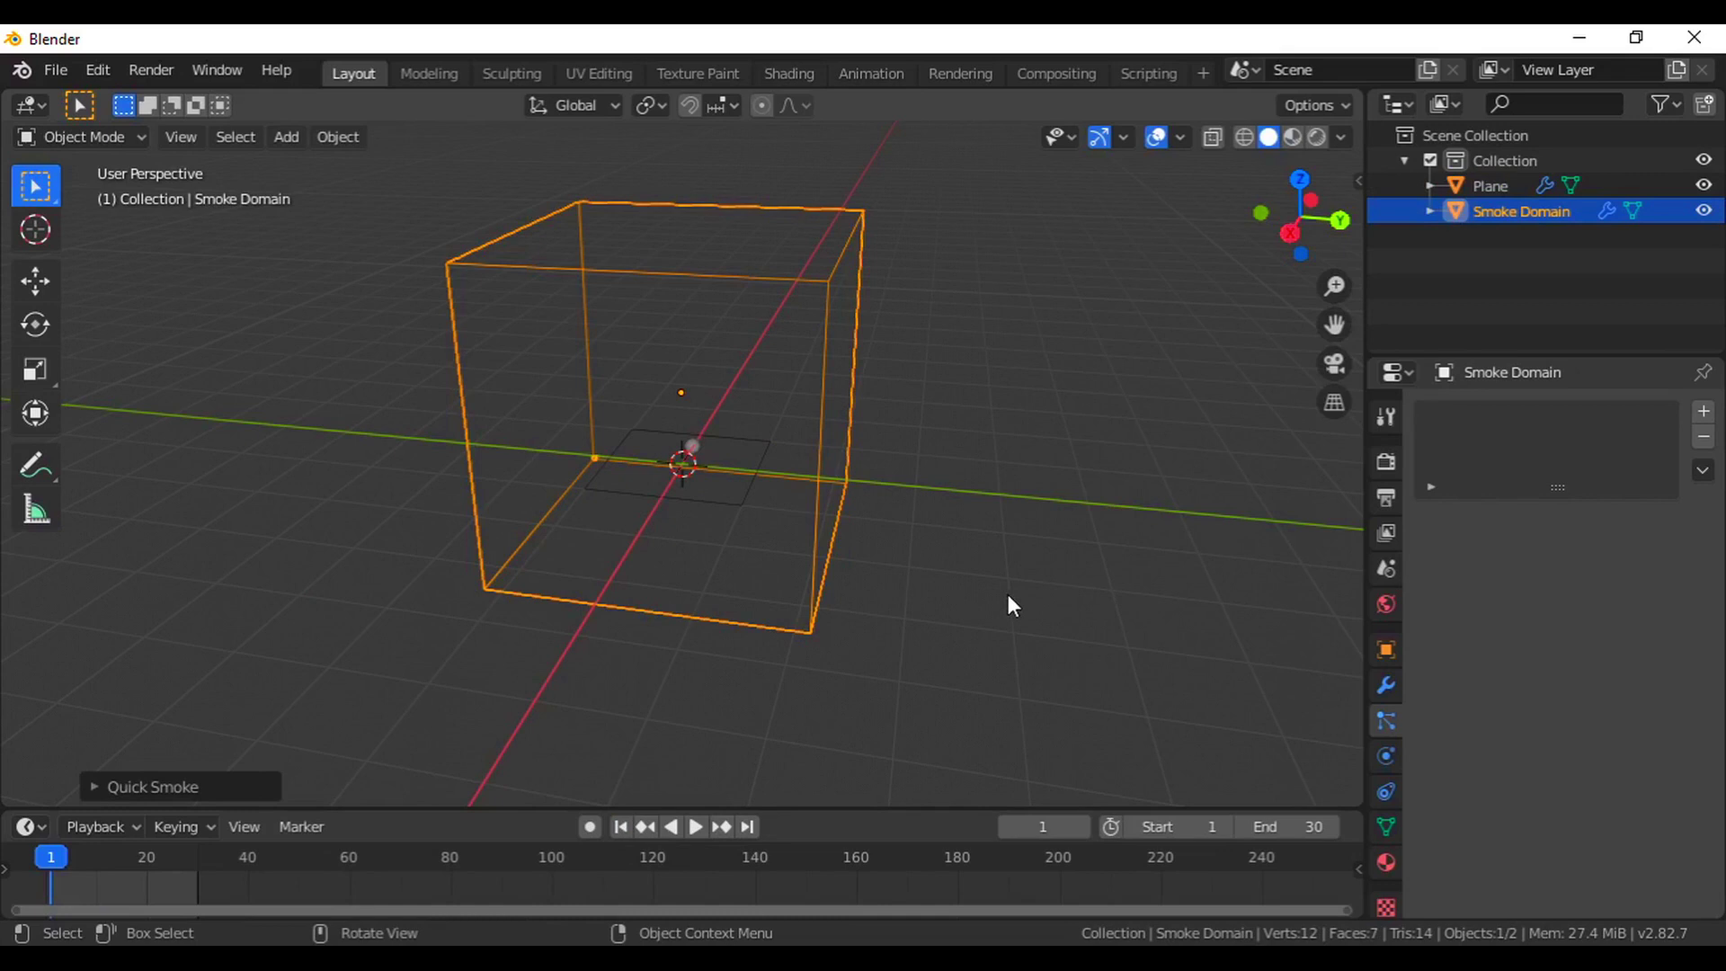
Scale the smoke domain uniformly to nearly double its size and raise it about 1.8 m along Z.
key(KP_1)
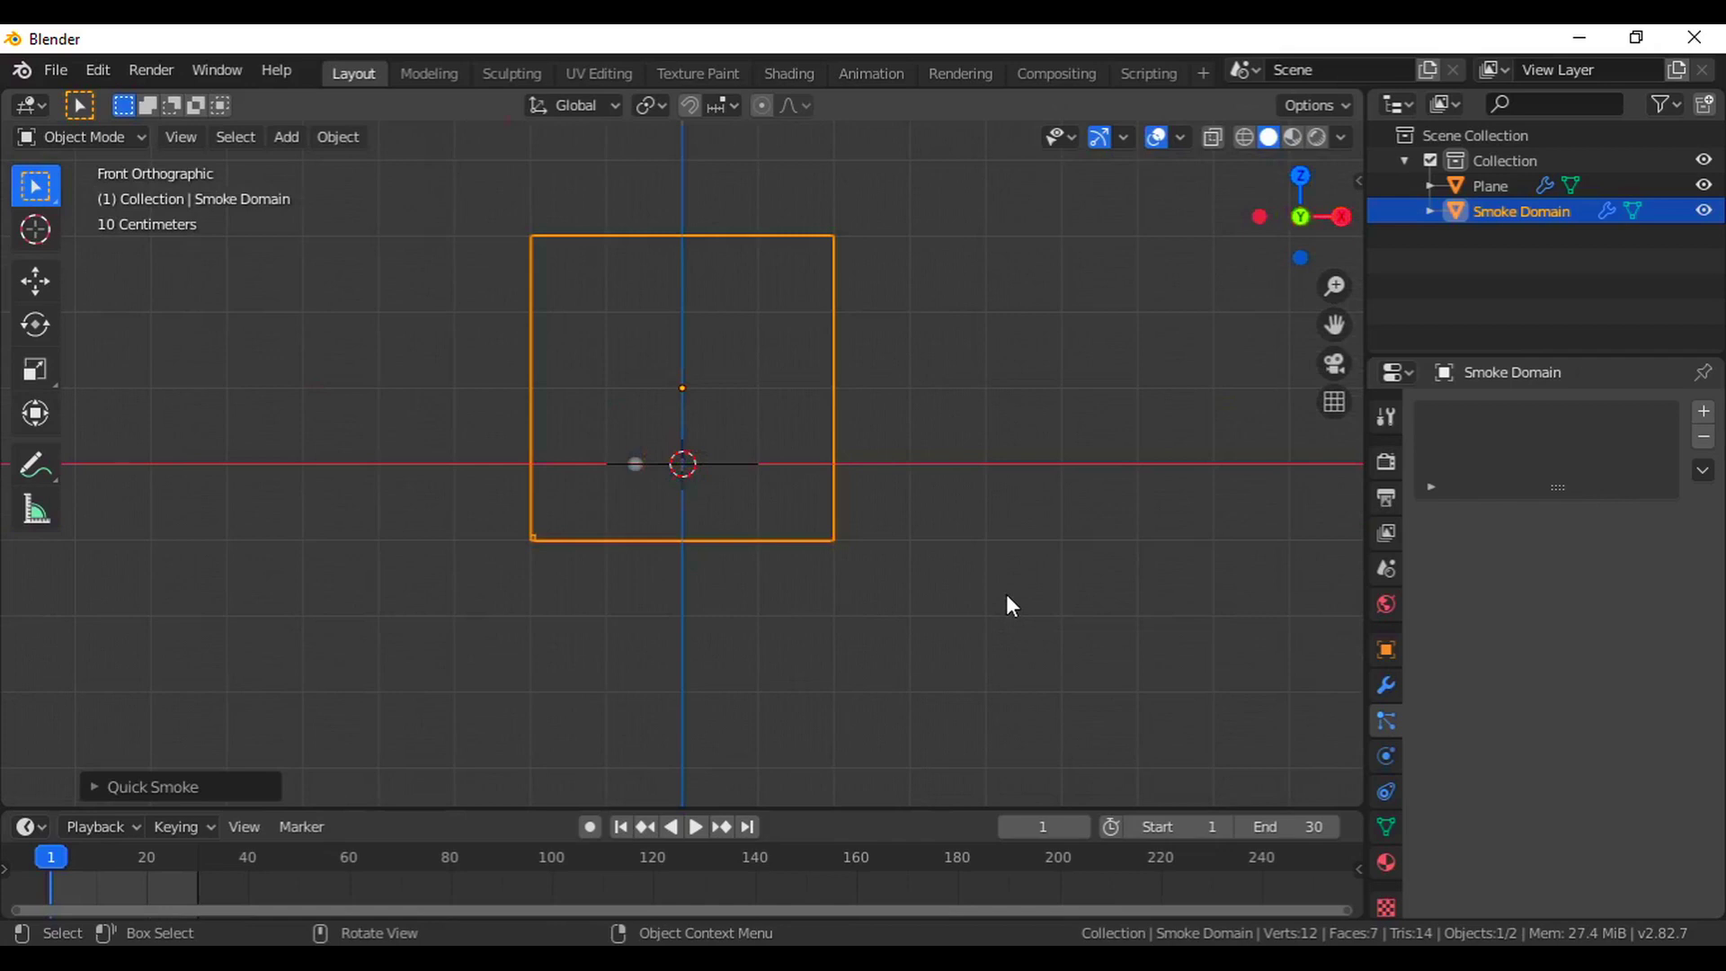
key(s)
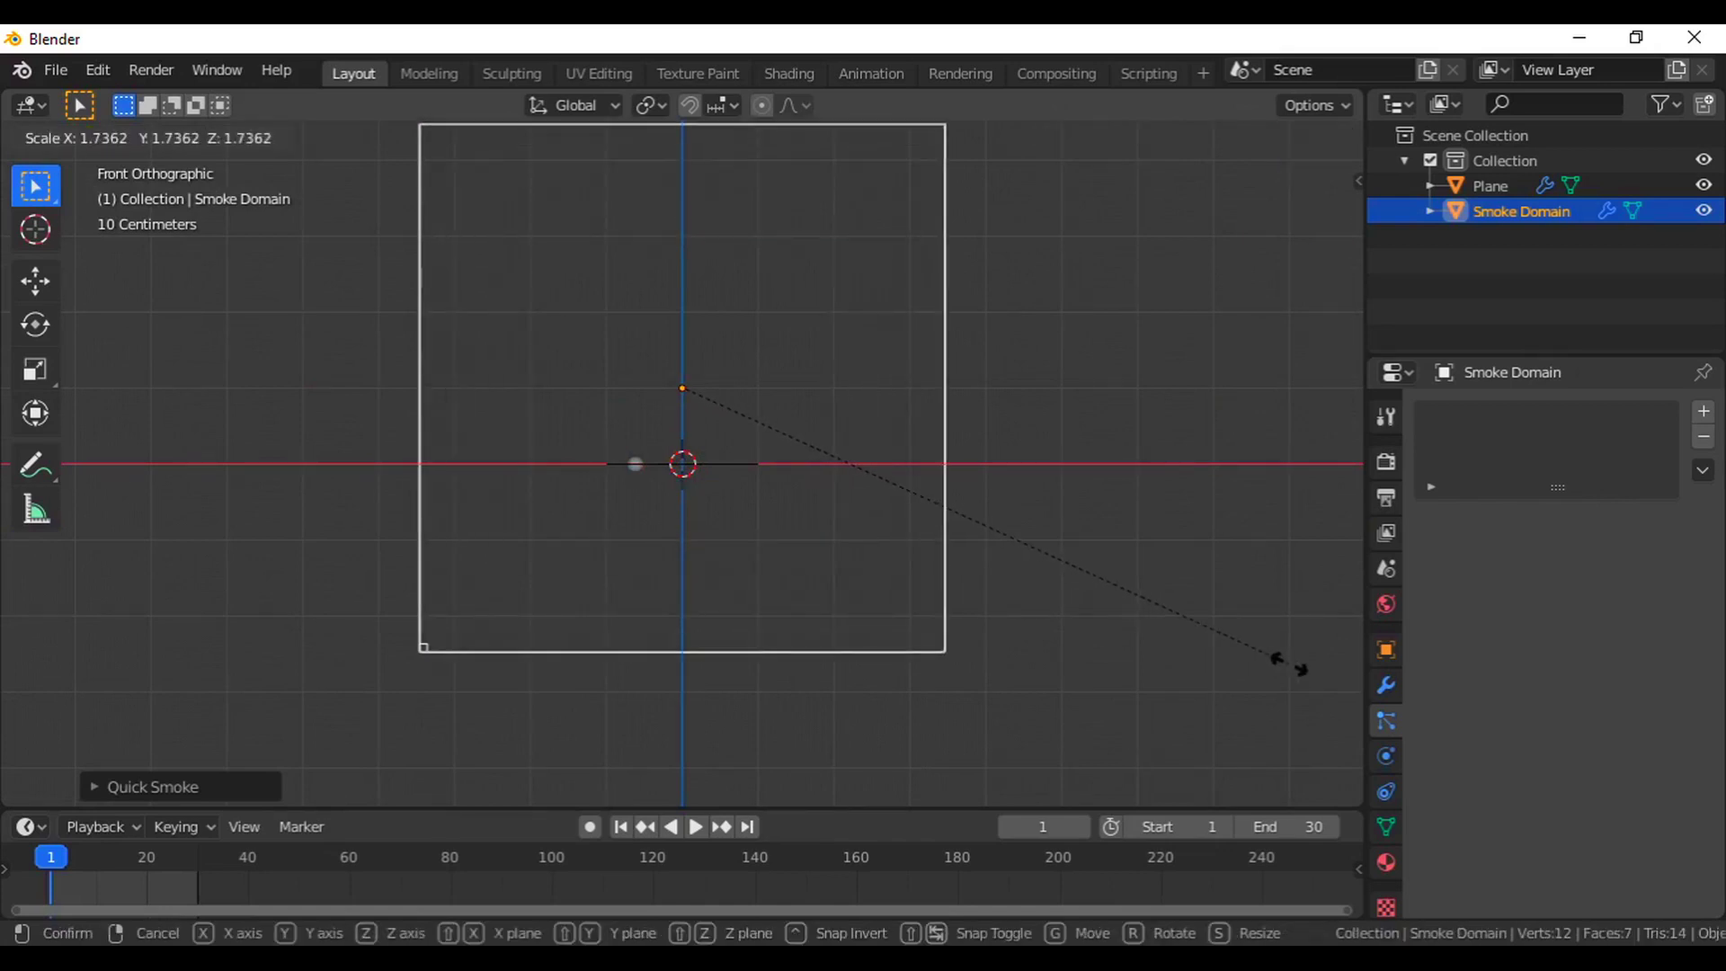
click(5, 673)
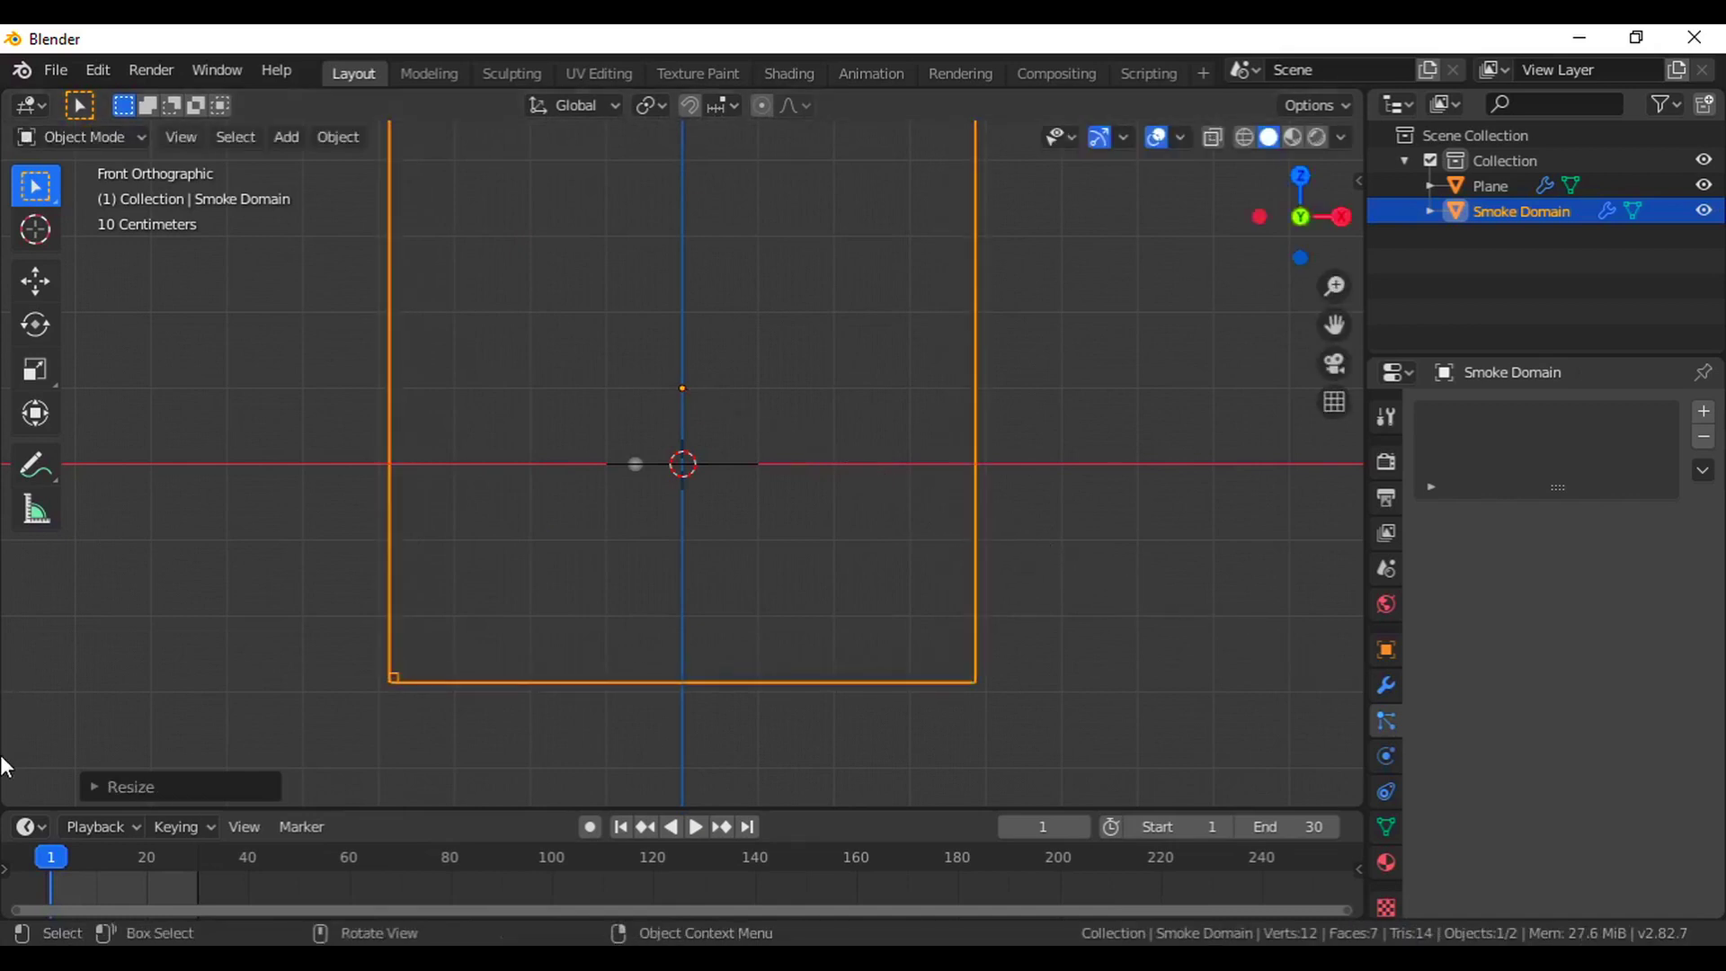
key(g)
key(z)
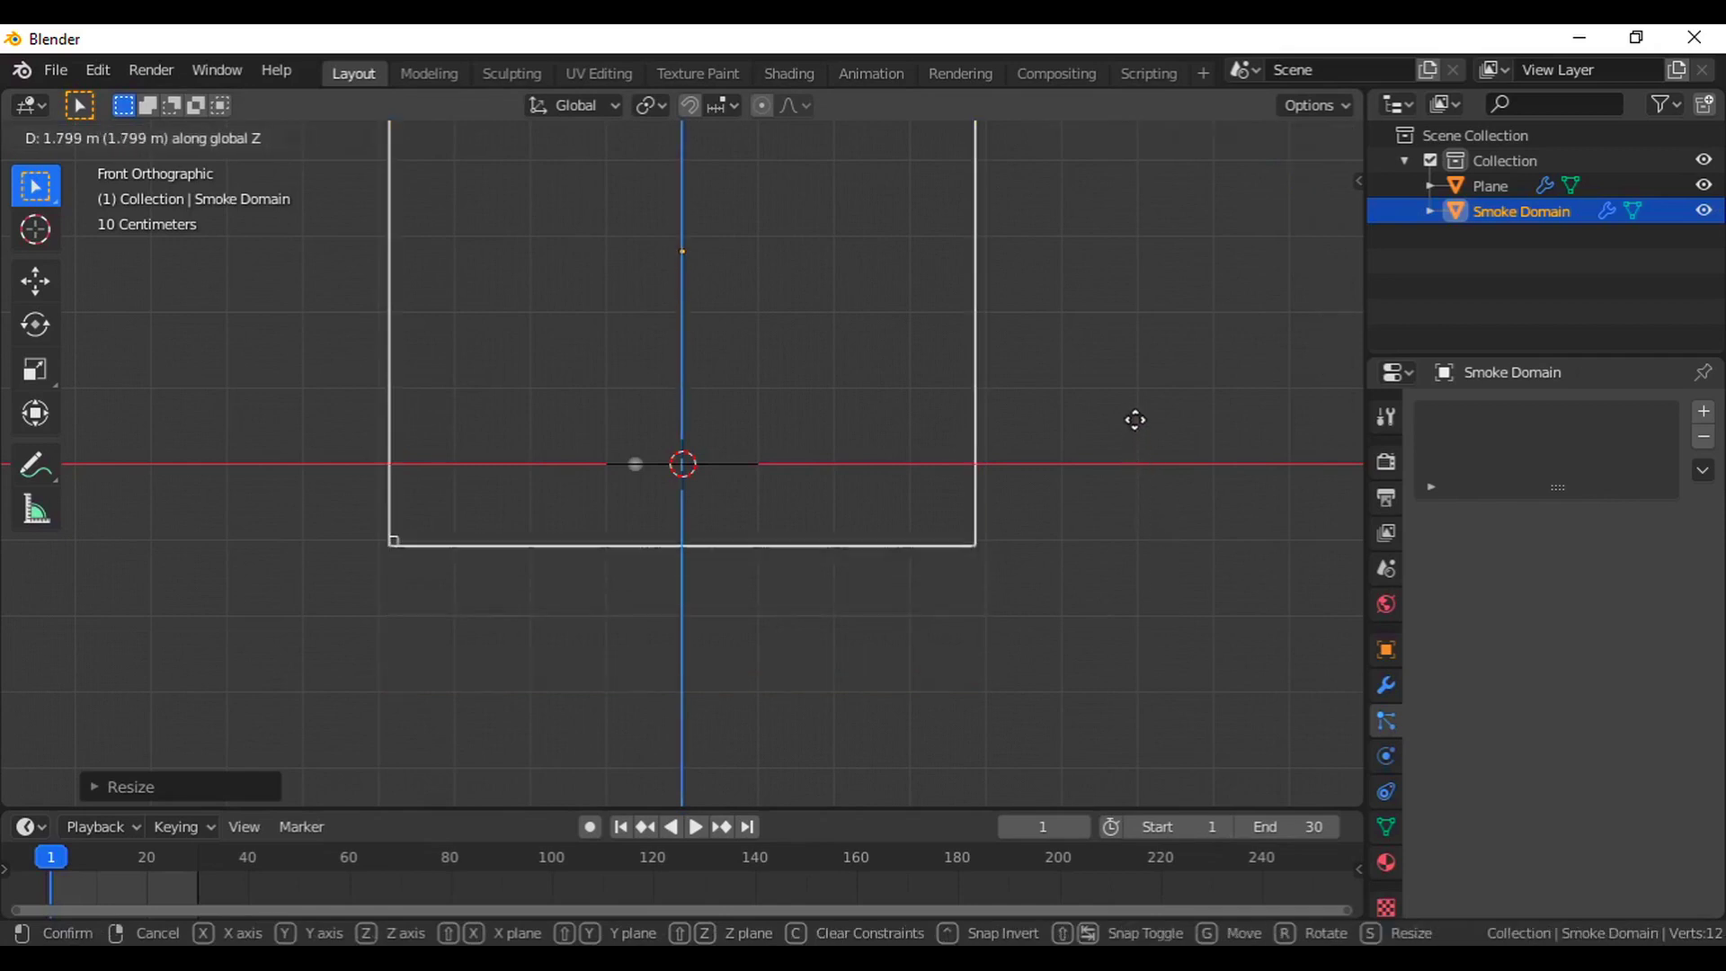
click(1142, 416)
Enlarge the smoke domain uniformly once more to leave extra room around the plane.
middle_drag(1141, 416, 782, 724)
key(s)
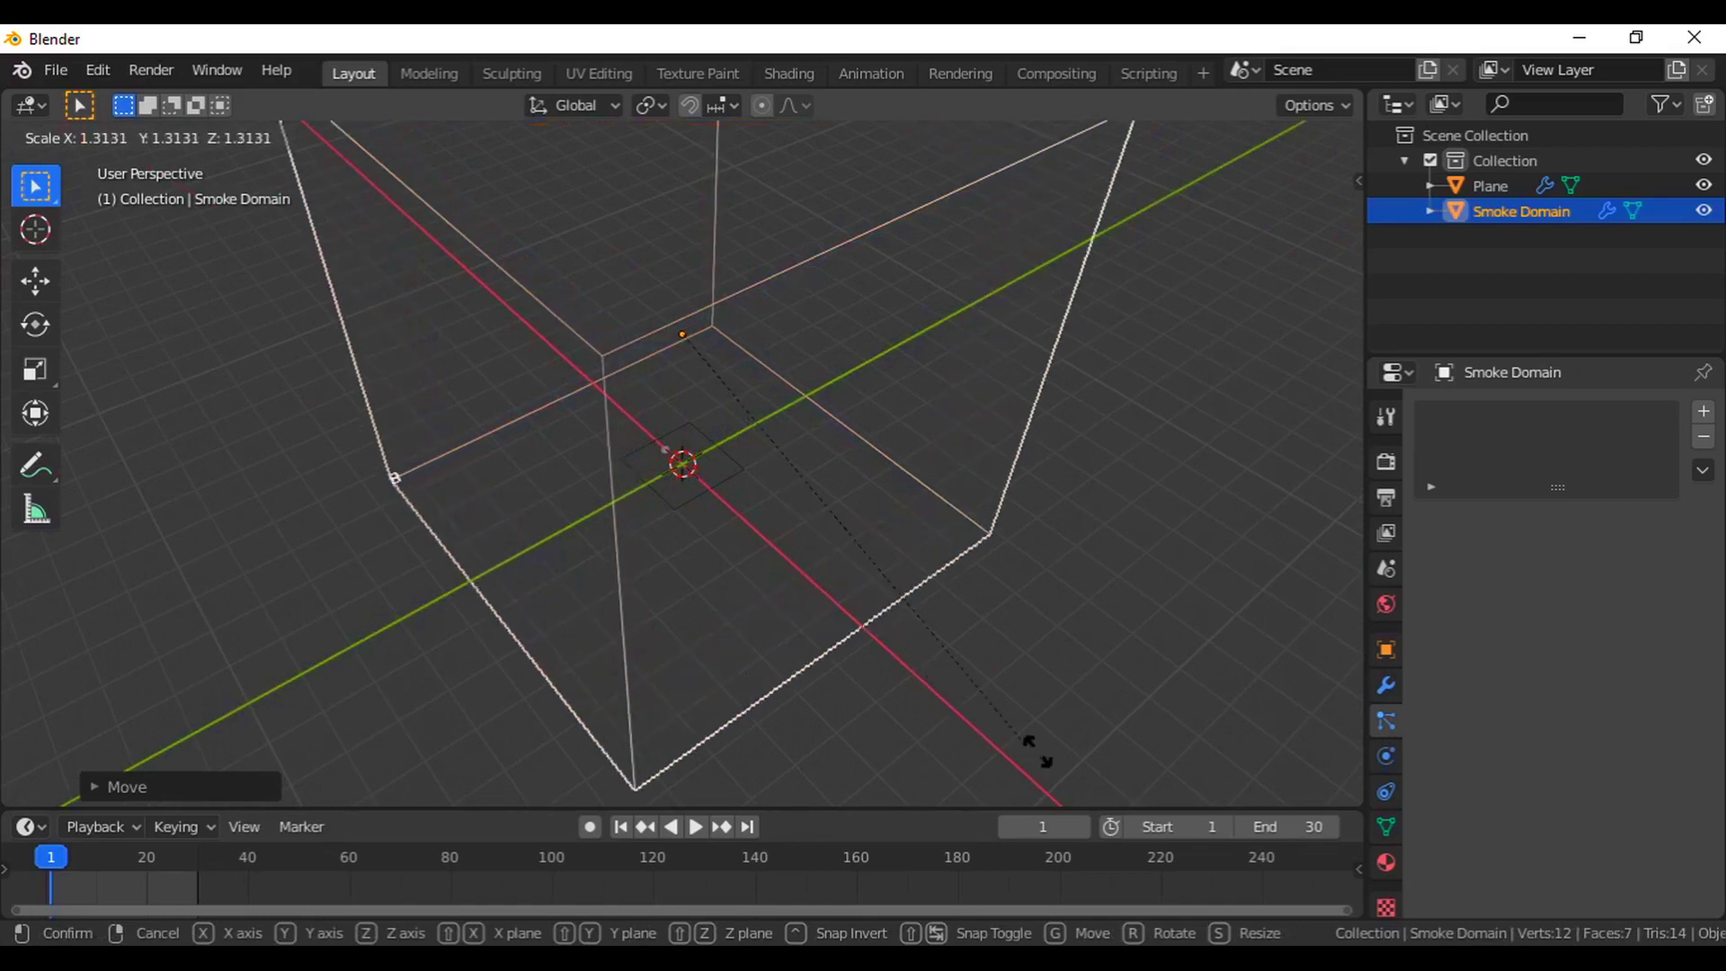
click(1112, 804)
Raise the smoke domain along Z in front view until its floor sits just below the emitter plane.
middle_drag(1124, 762, 1256, 628)
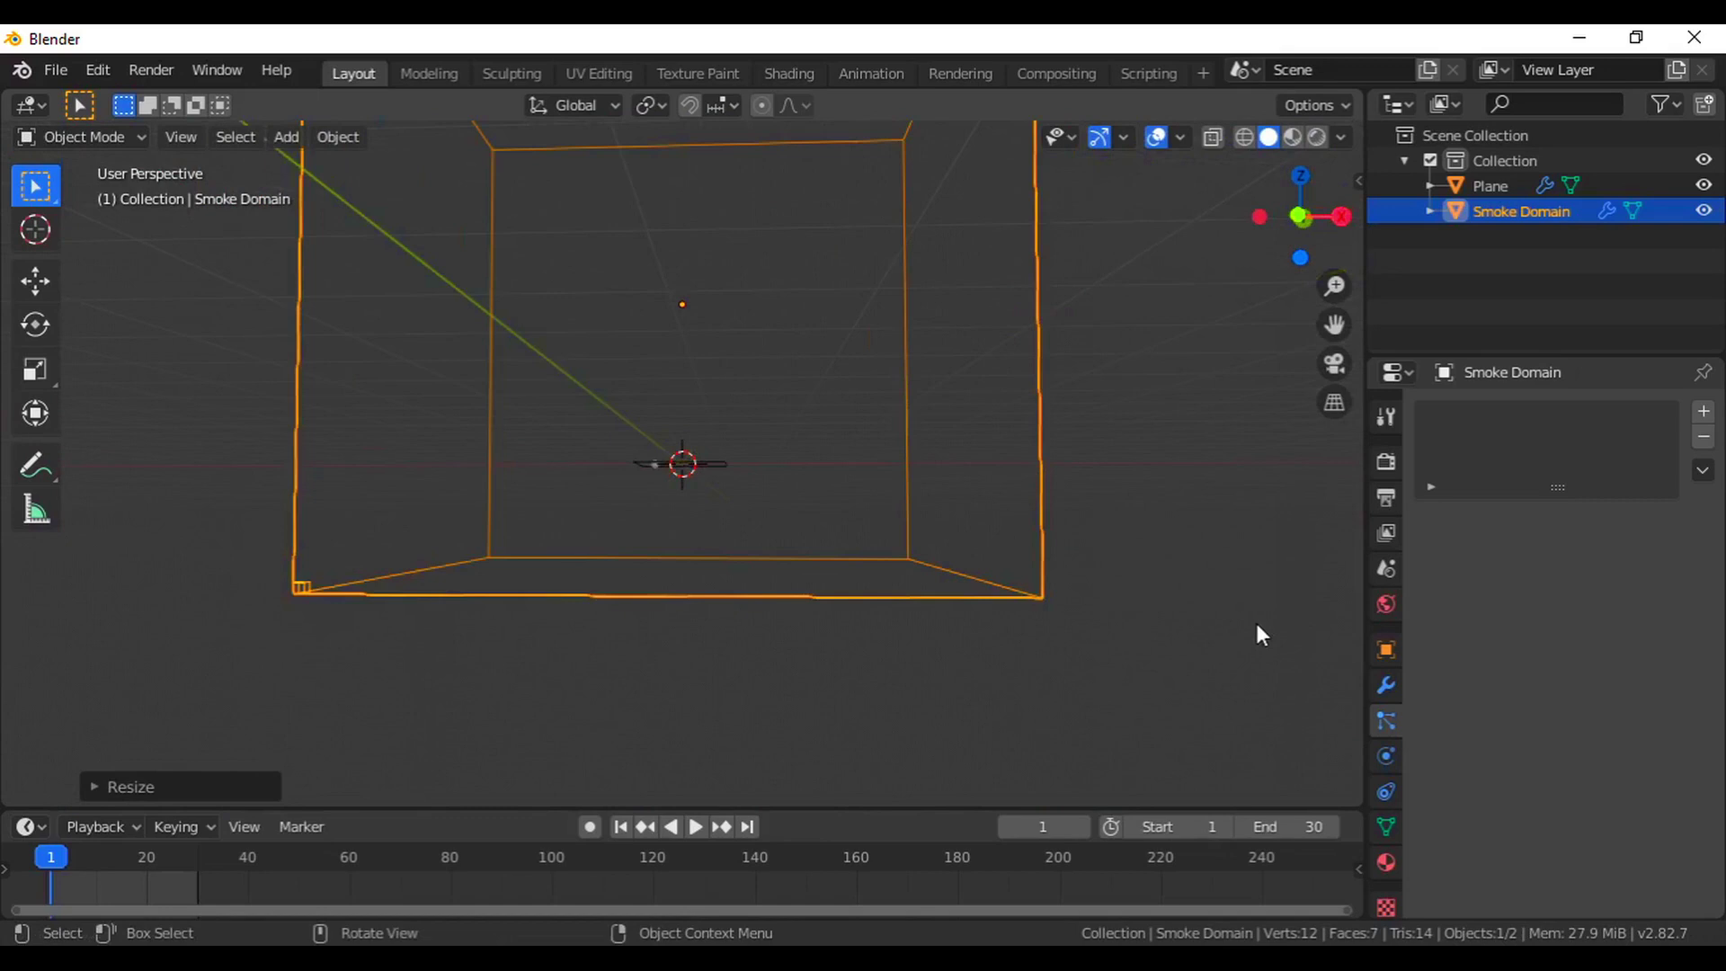
key(KP_1)
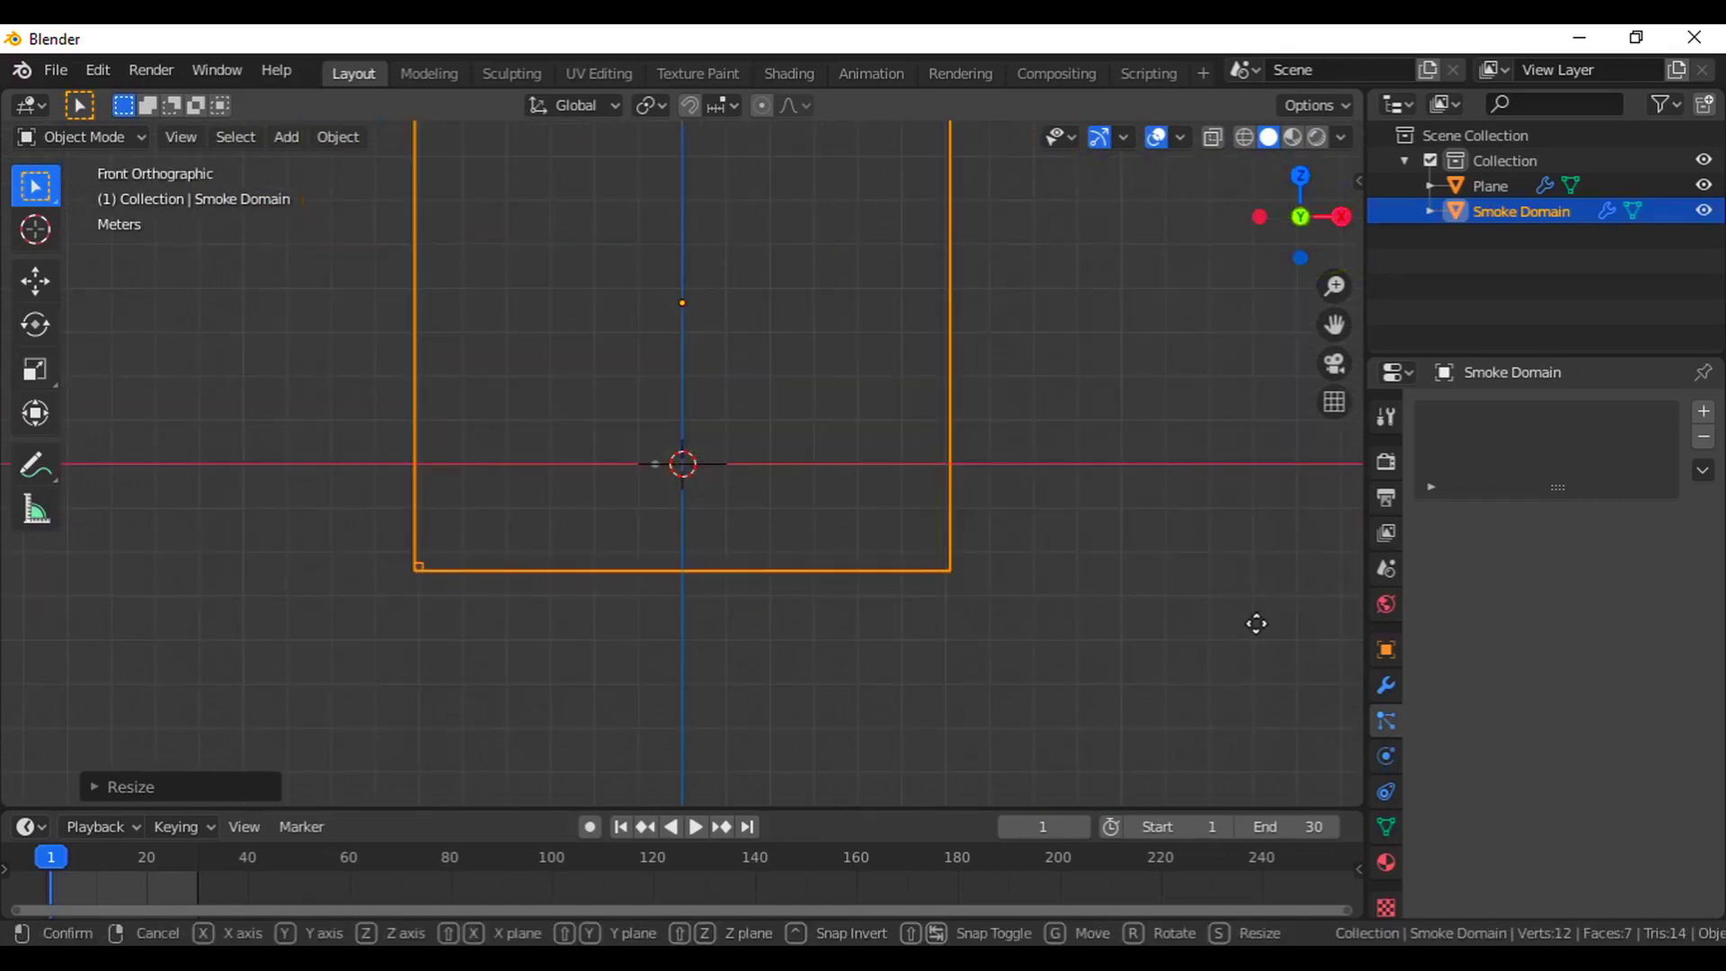
key(g)
key(z)
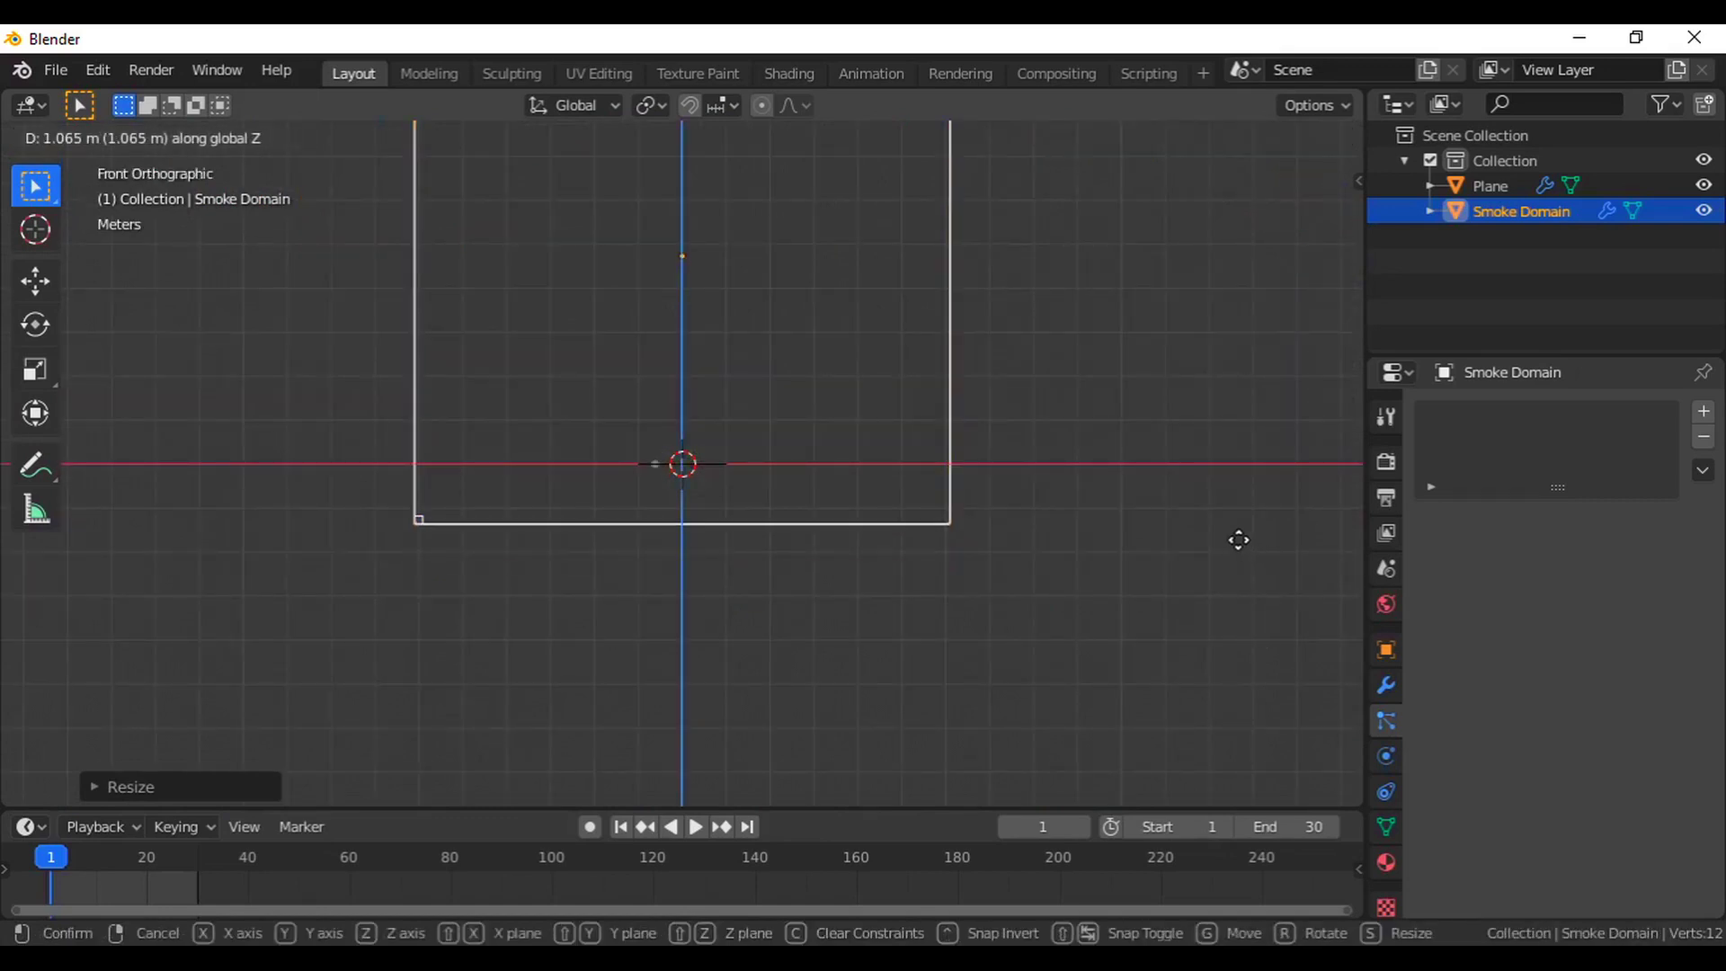
click(1237, 540)
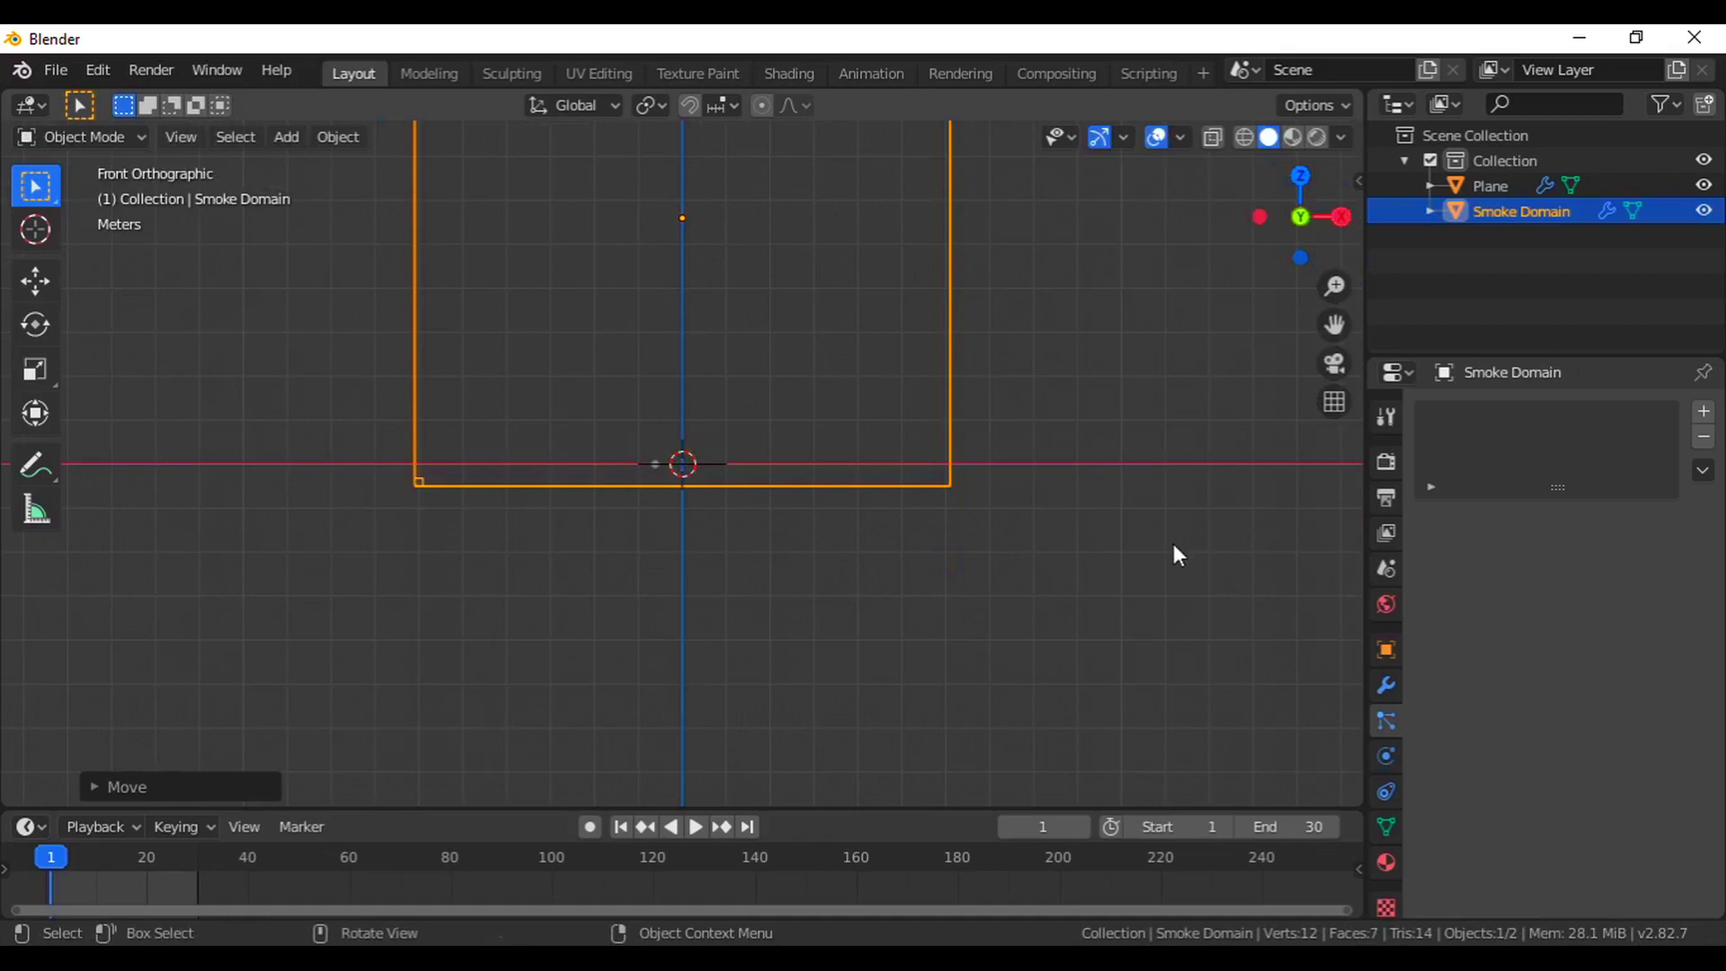
Play the animation to check the particle burst inside the repositioned domain, and stop playback.
key(space)
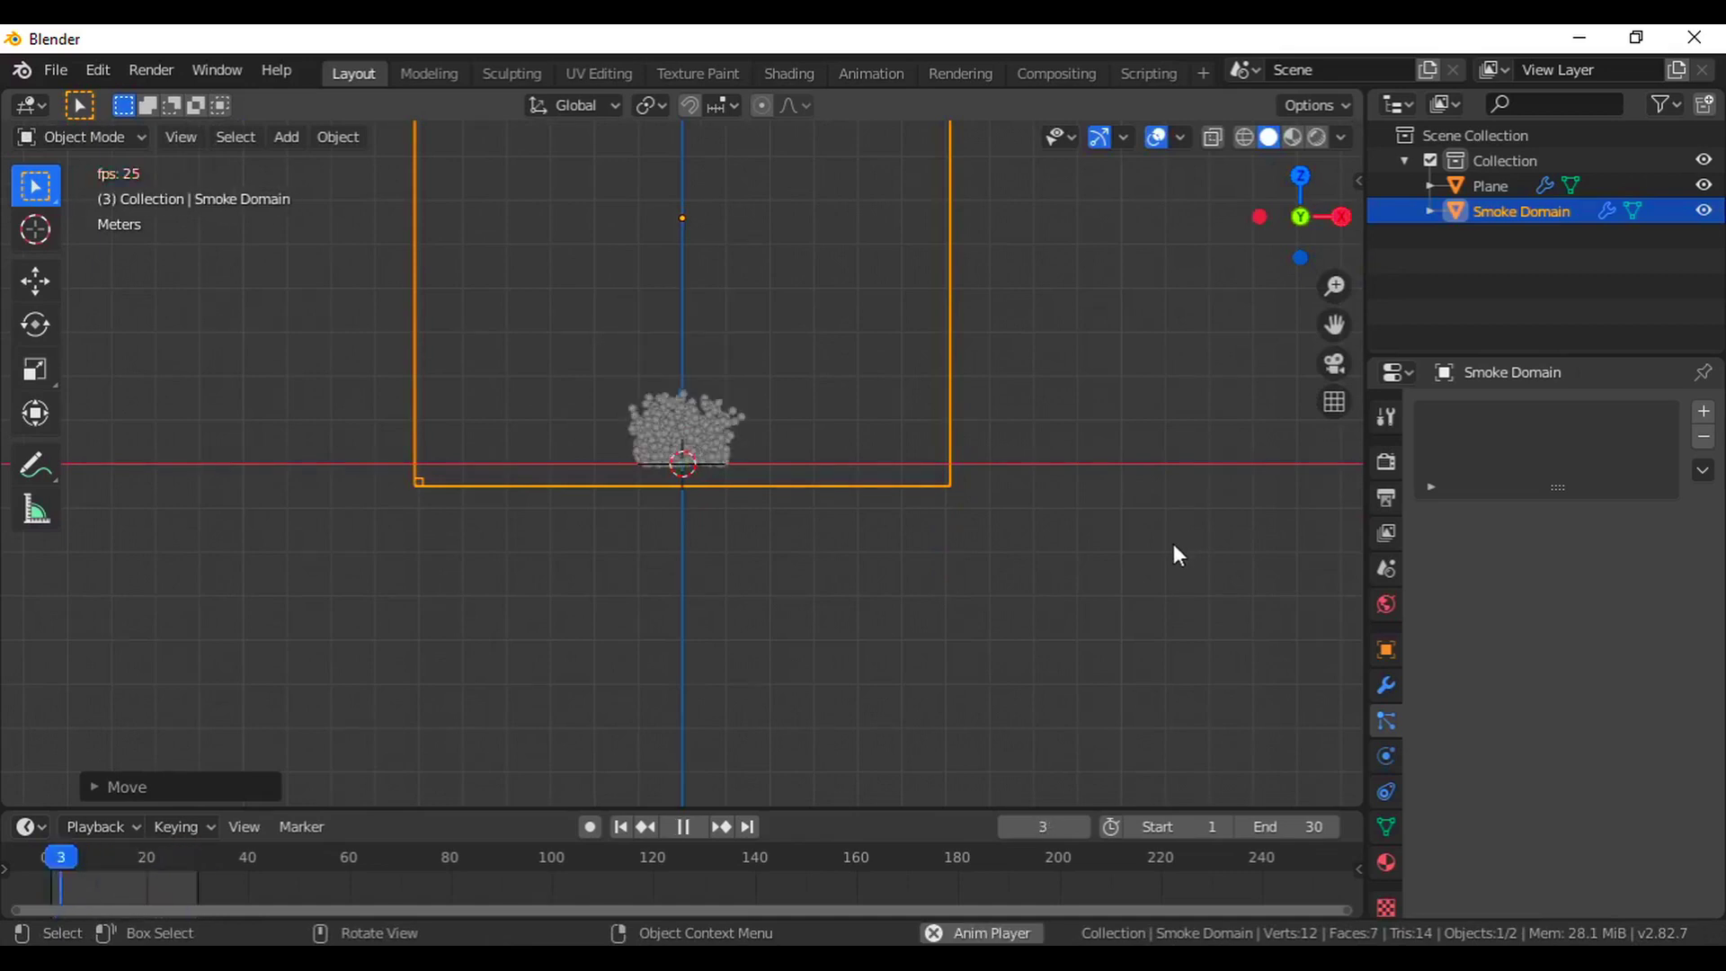
middle_drag(1071, 514, 1112, 535)
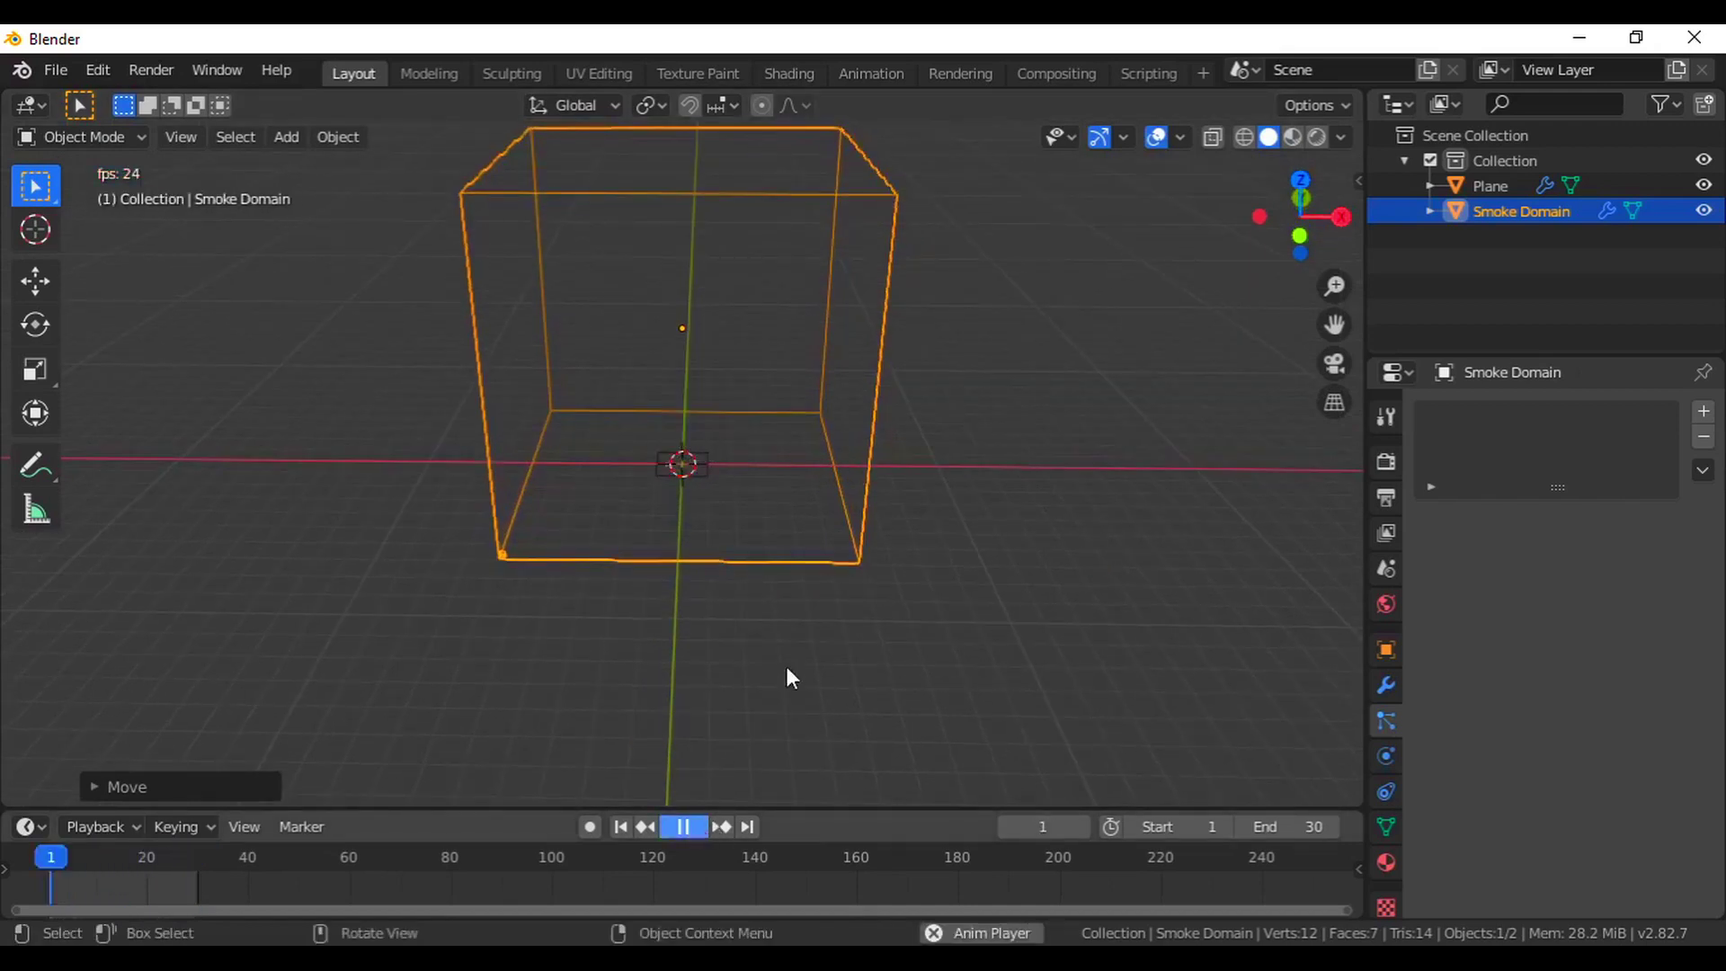
key(space)
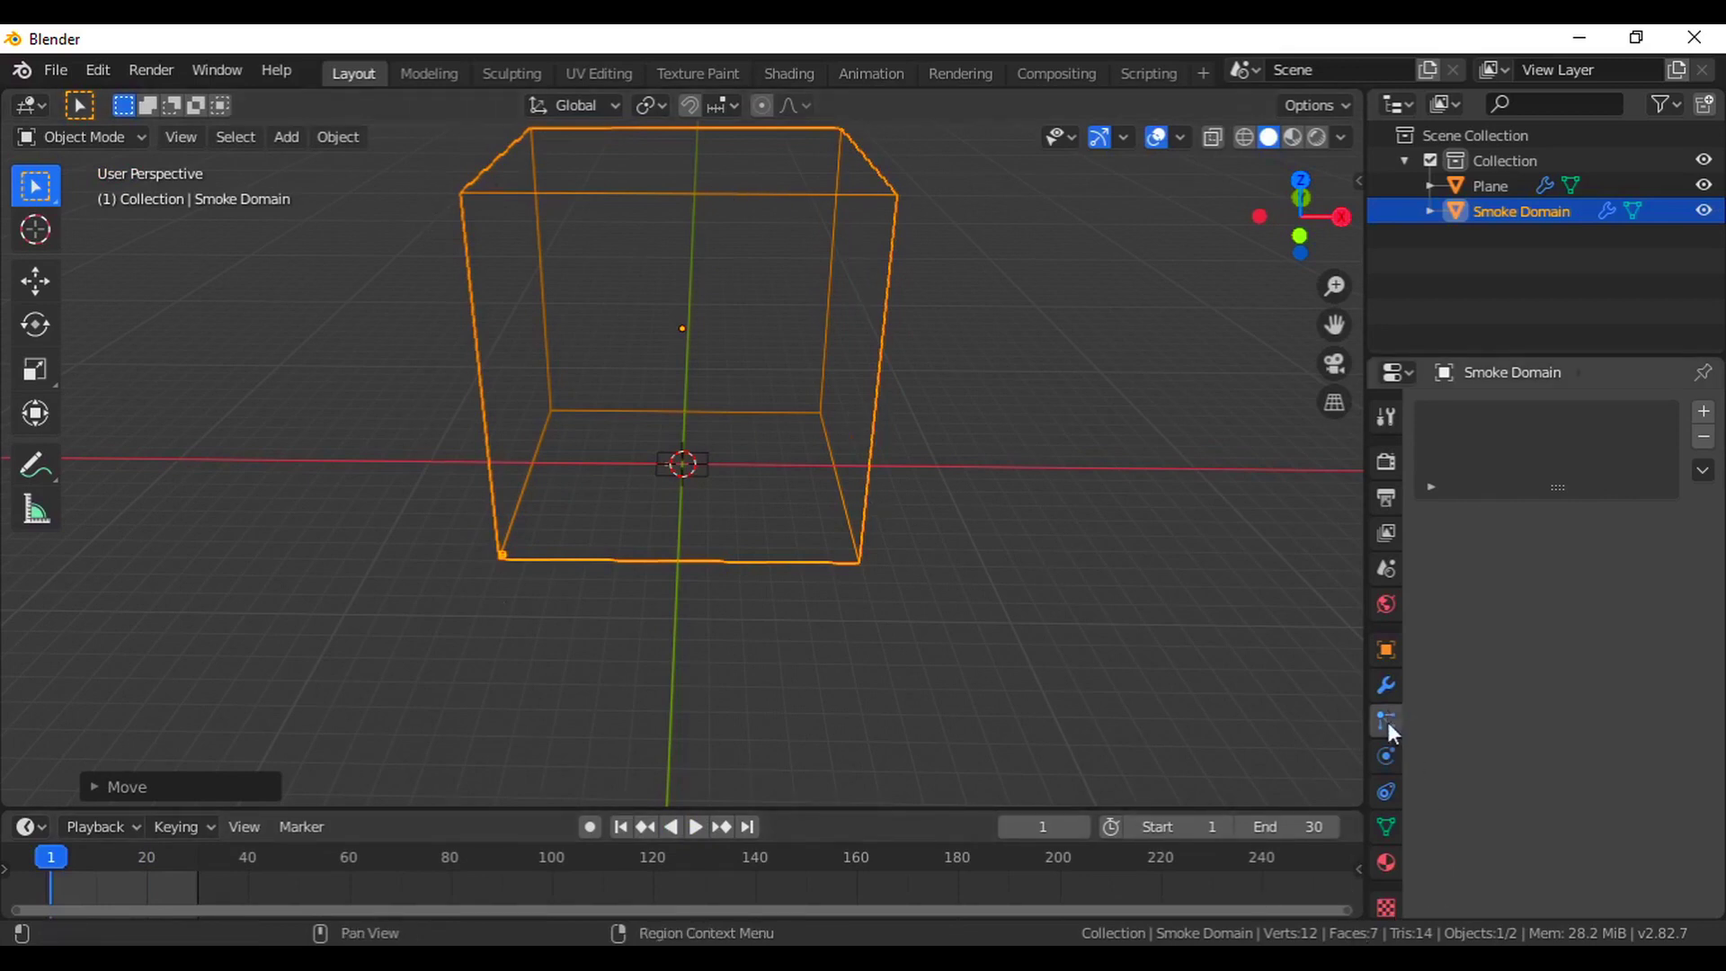
Set the smoke Vorticity to 0.010 in the smoke domain's fluid physics settings.
click(1386, 755)
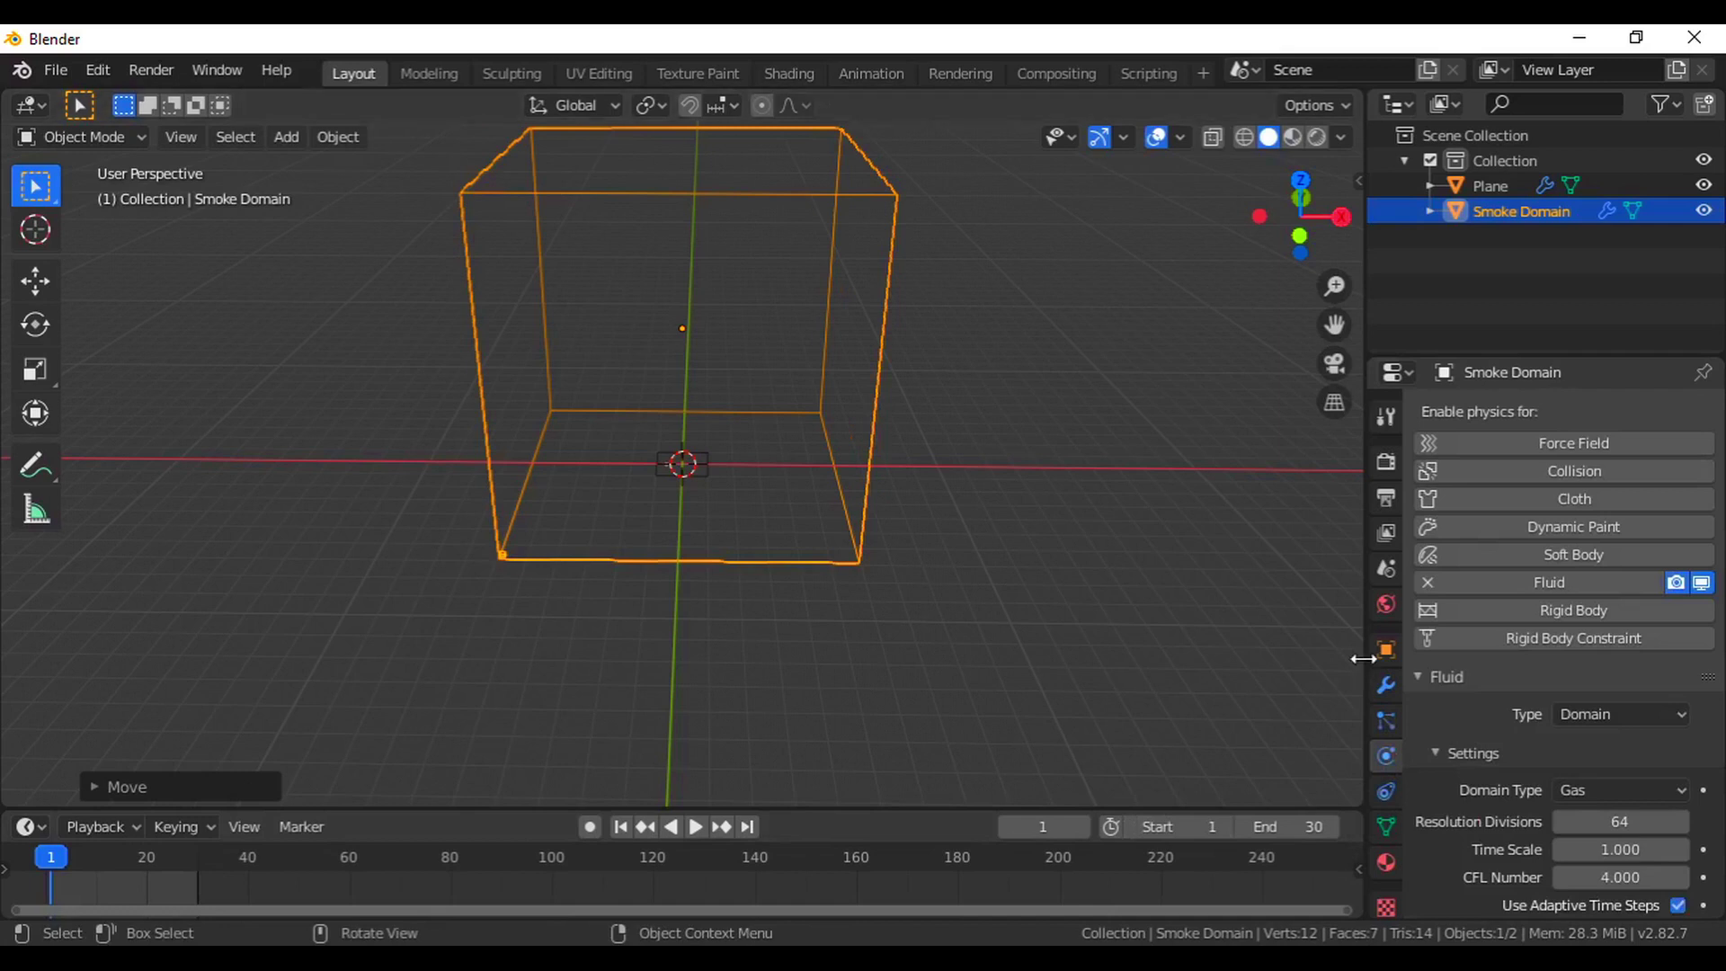
drag(1361, 658, 1291, 655)
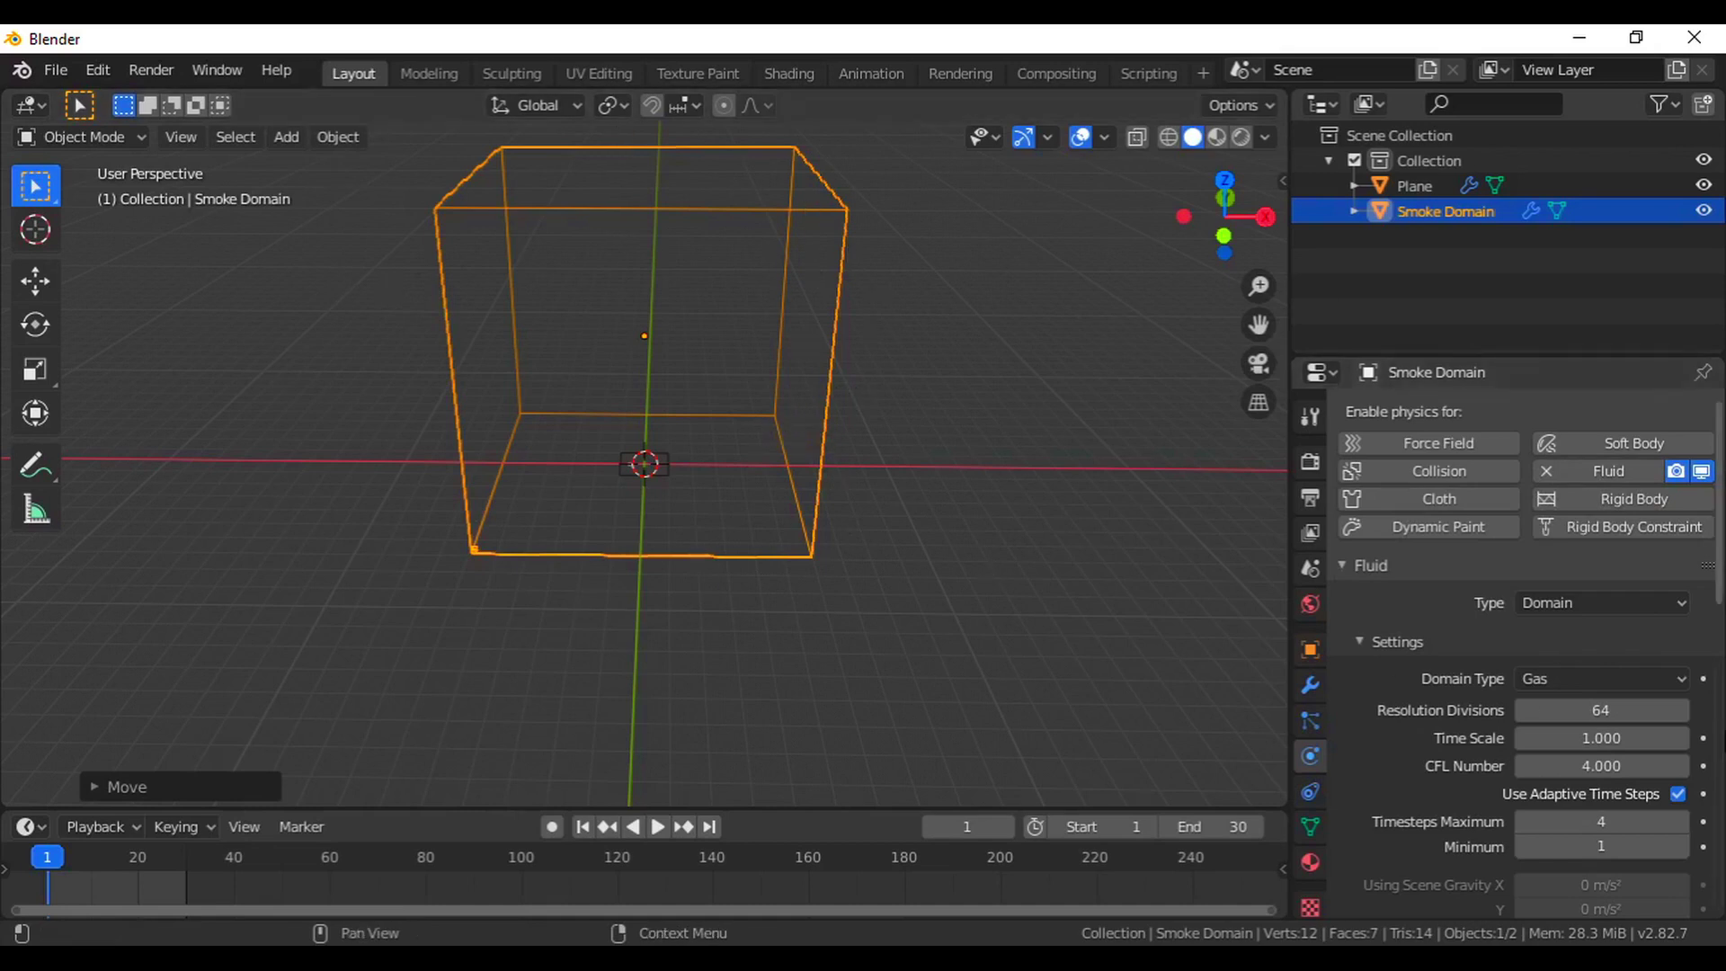
scroll(1569, 611, down, 4)
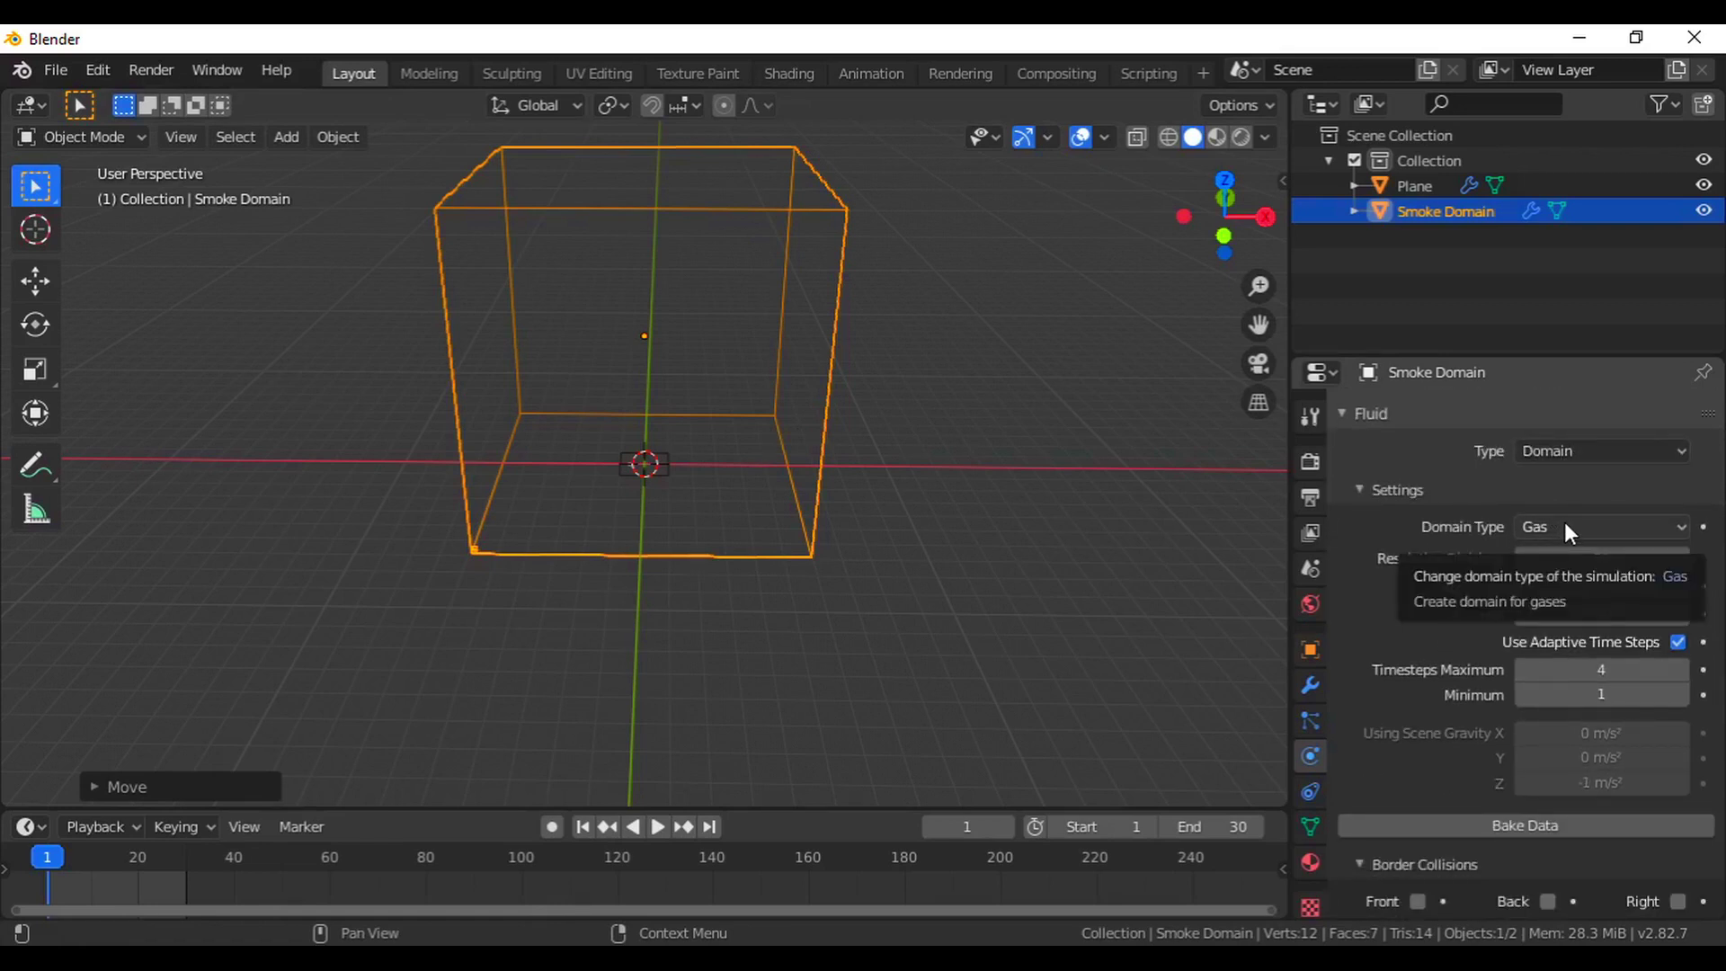
scroll(1442, 665, down, 1)
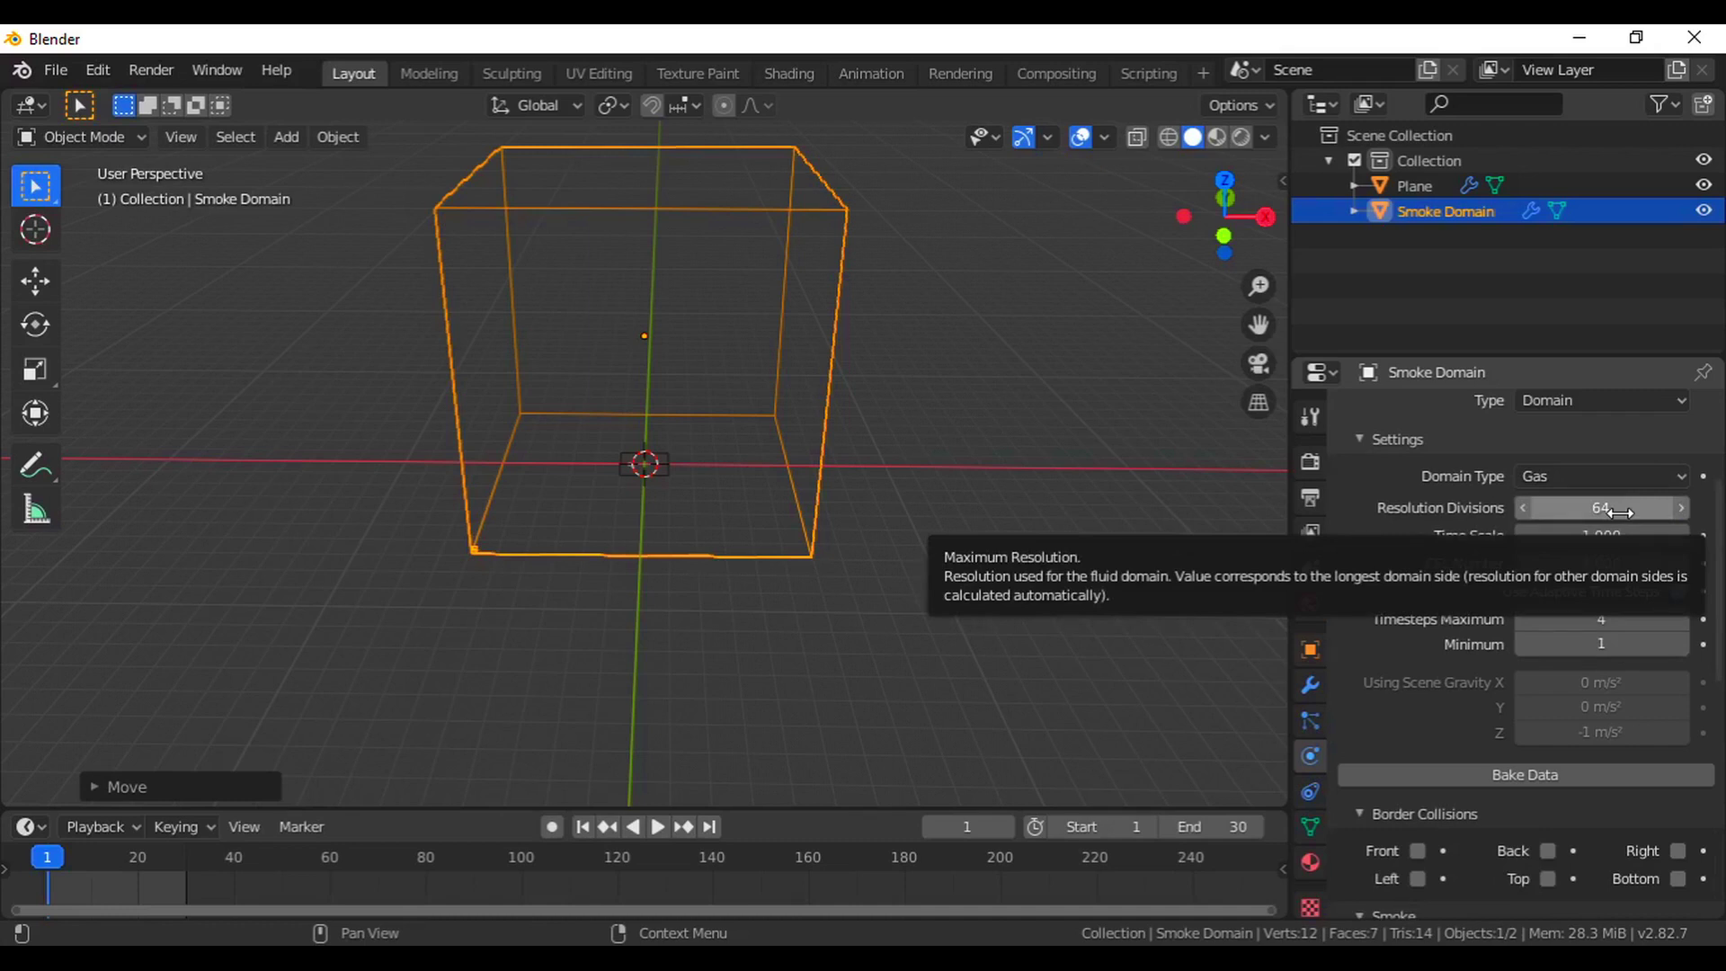
scroll(1441, 718, down, 4)
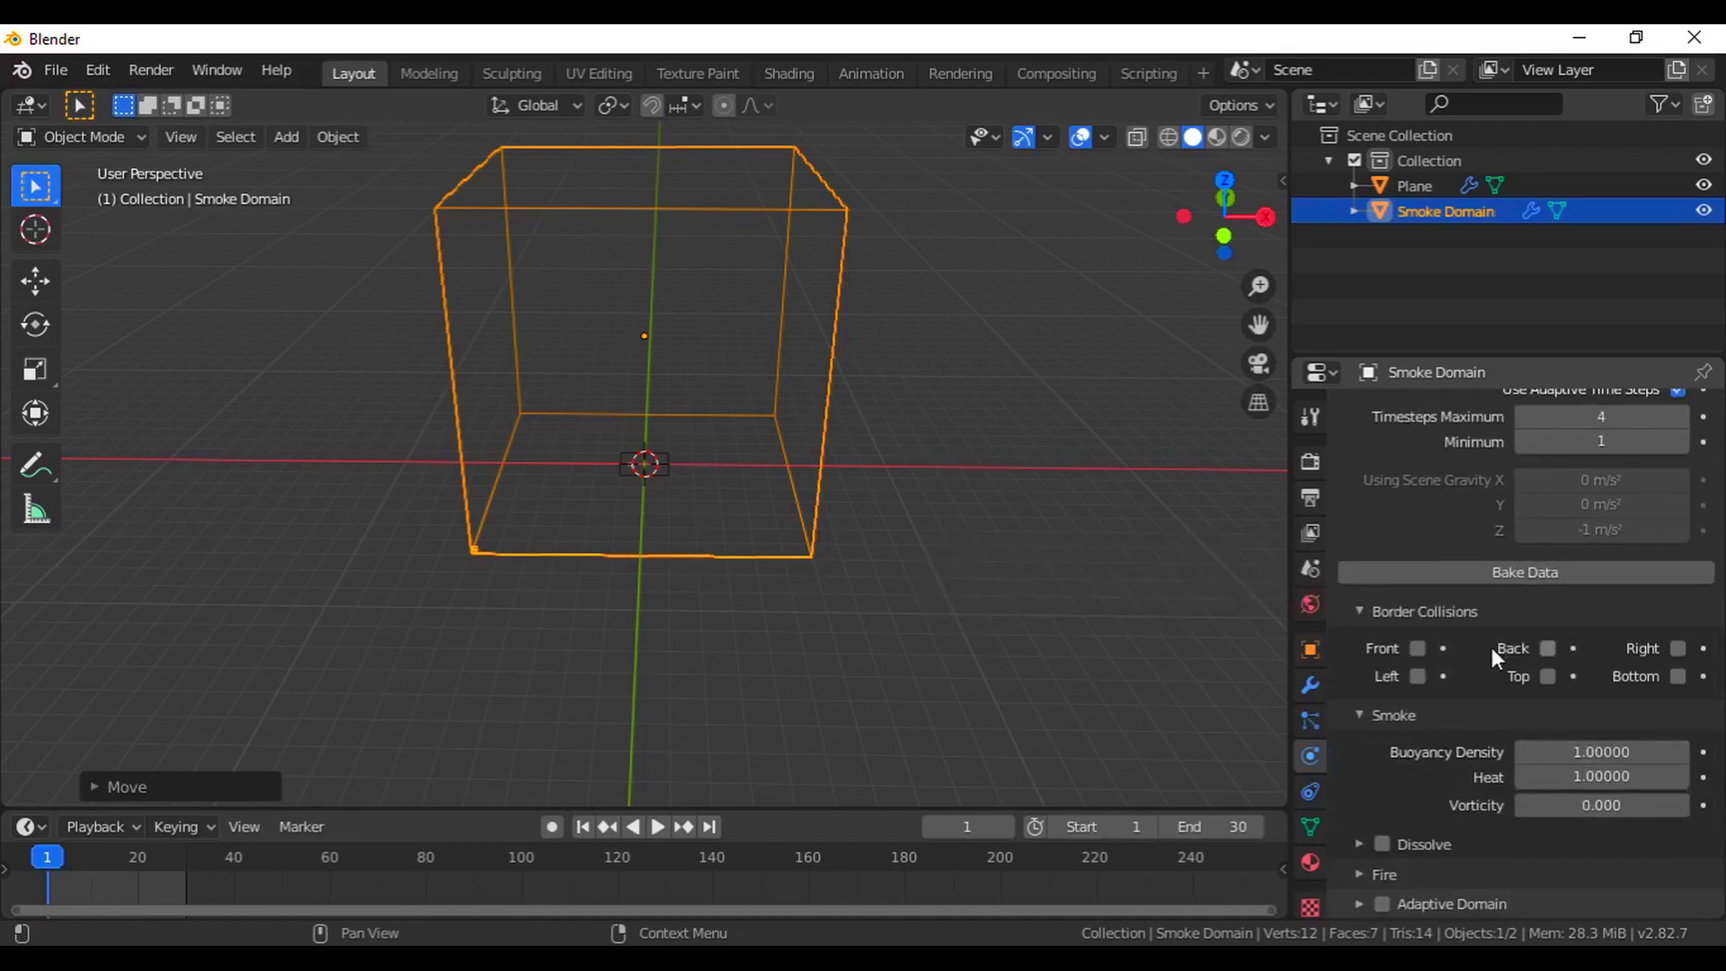
scroll(1438, 683, down, 6)
scroll(1362, 547, up, 1)
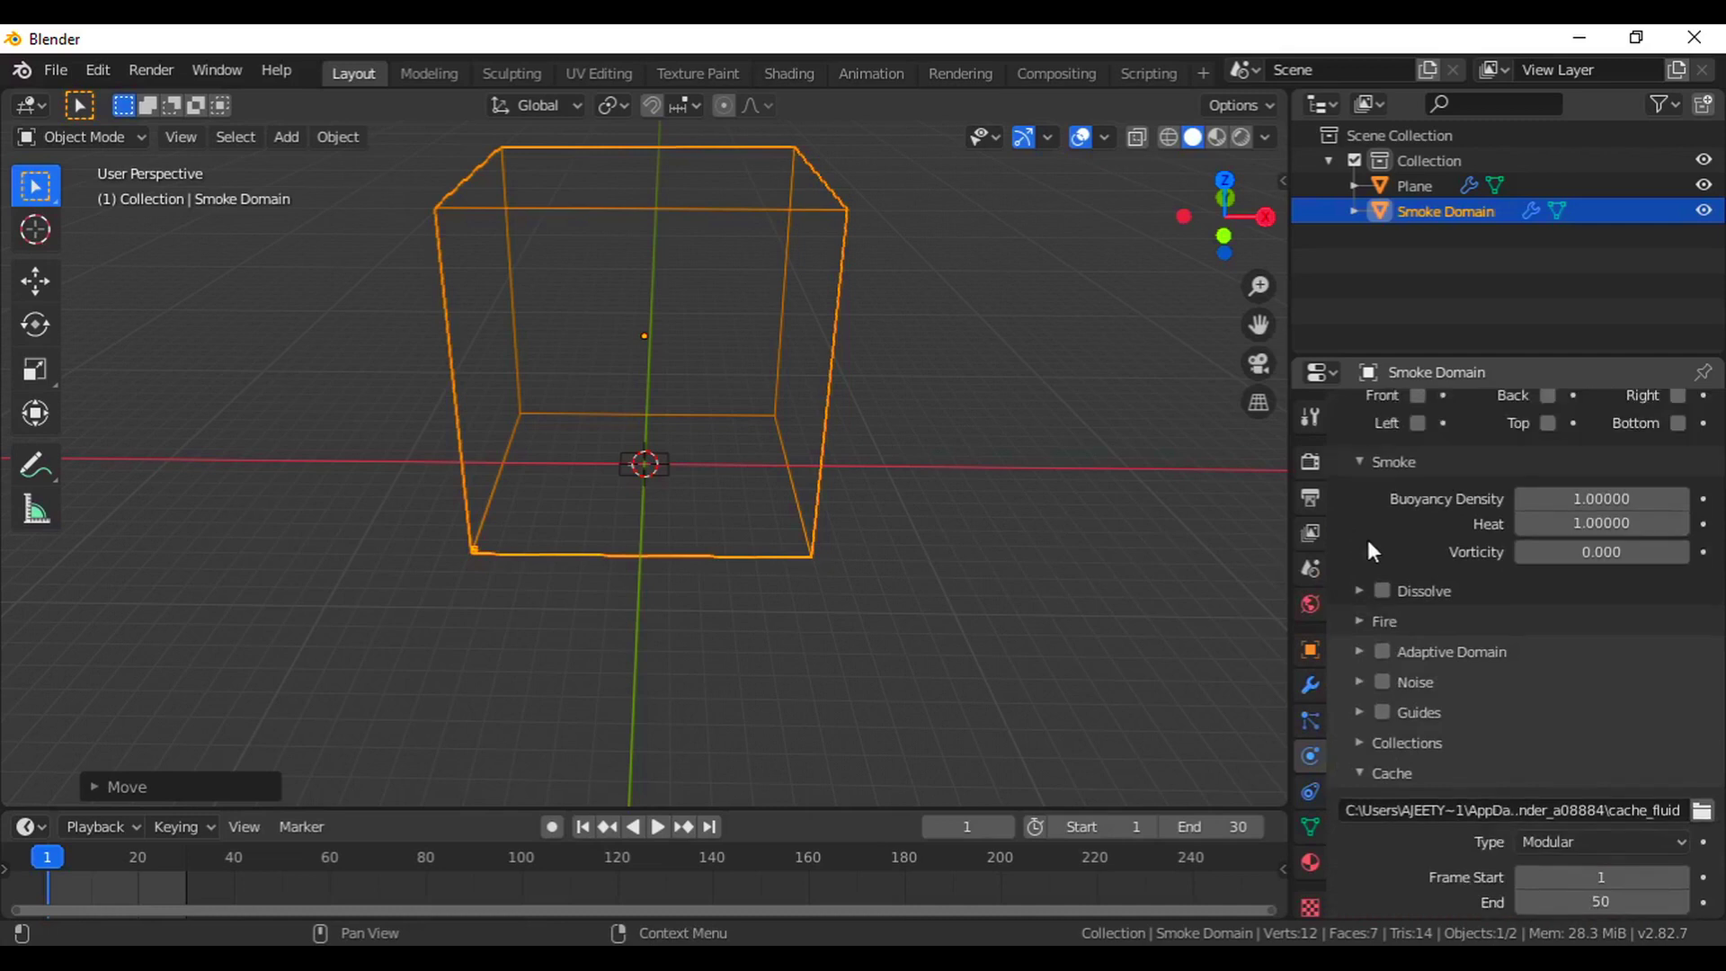
click(1584, 559)
text(0.010)
key(Return)
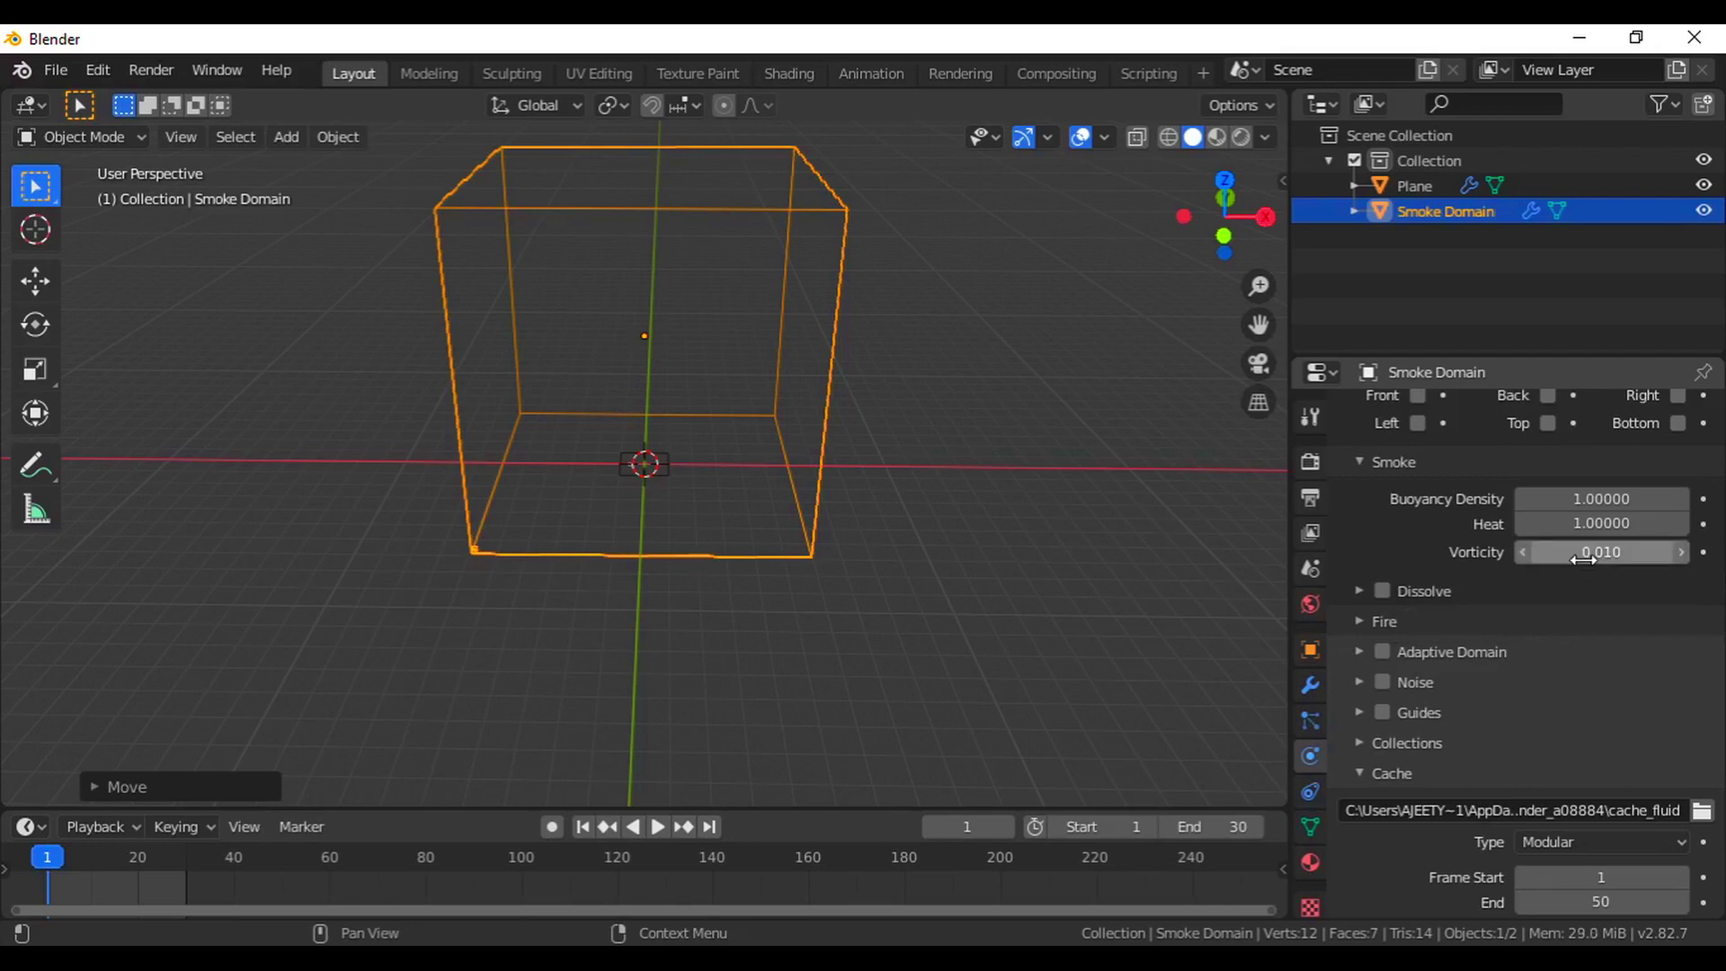
Set the smoke domain's Heat to 1.5.
scroll(1584, 611, up, 2)
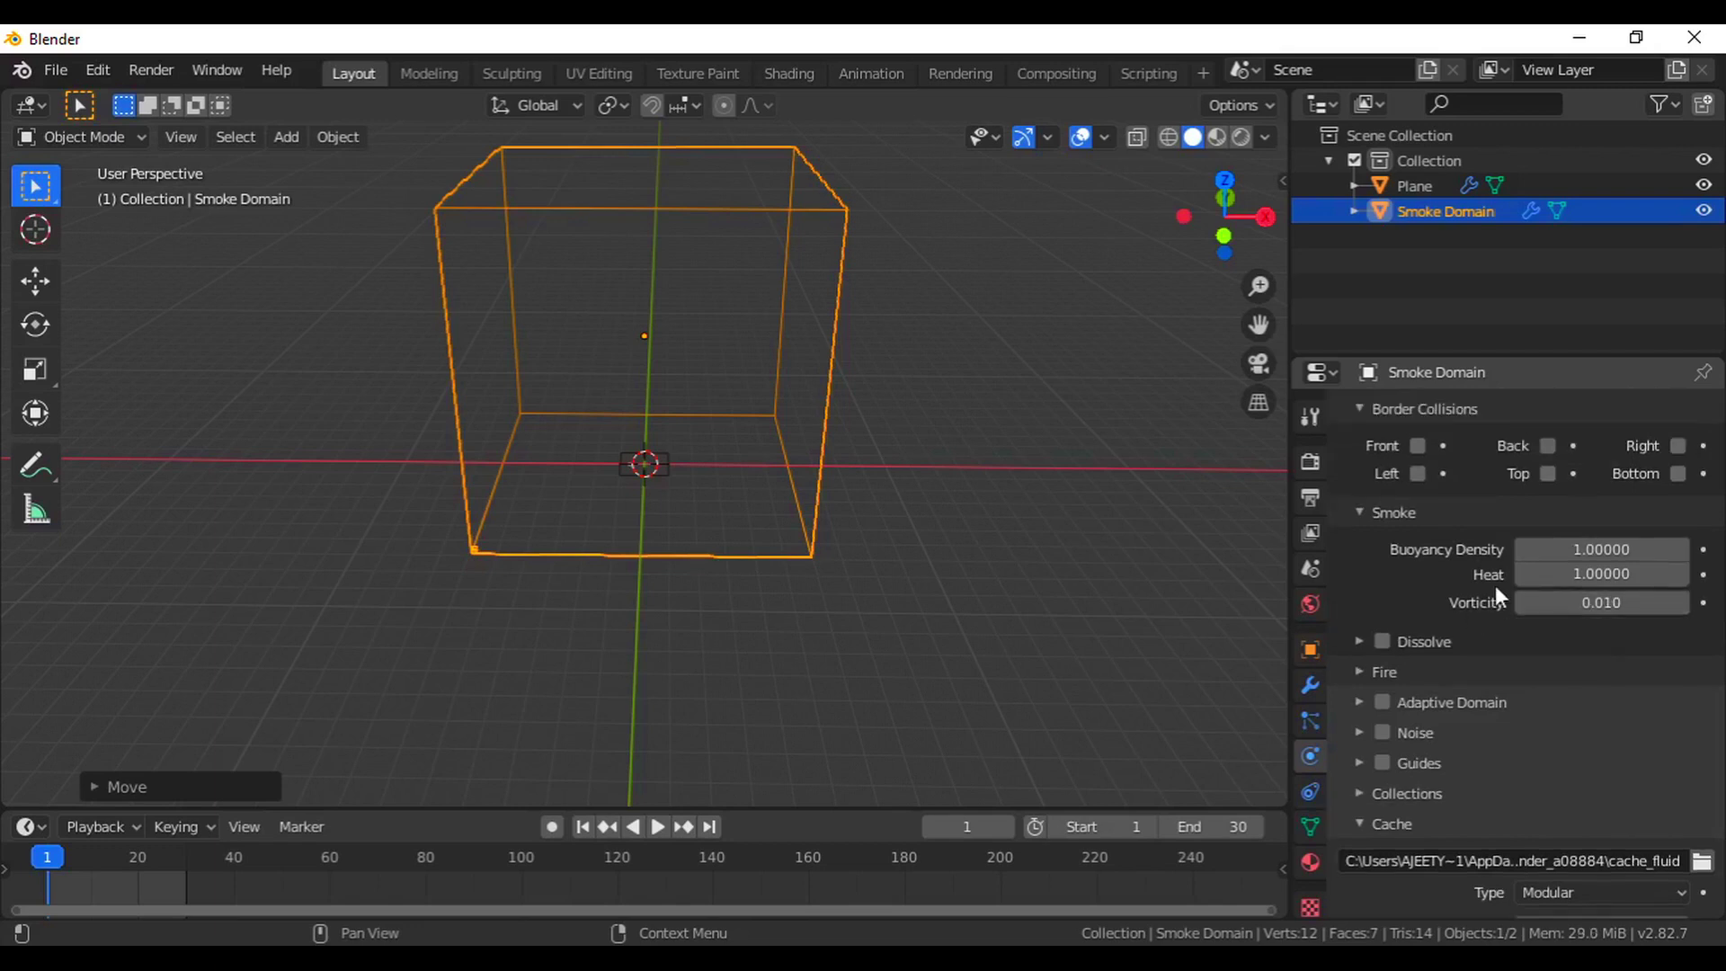
click(1601, 580)
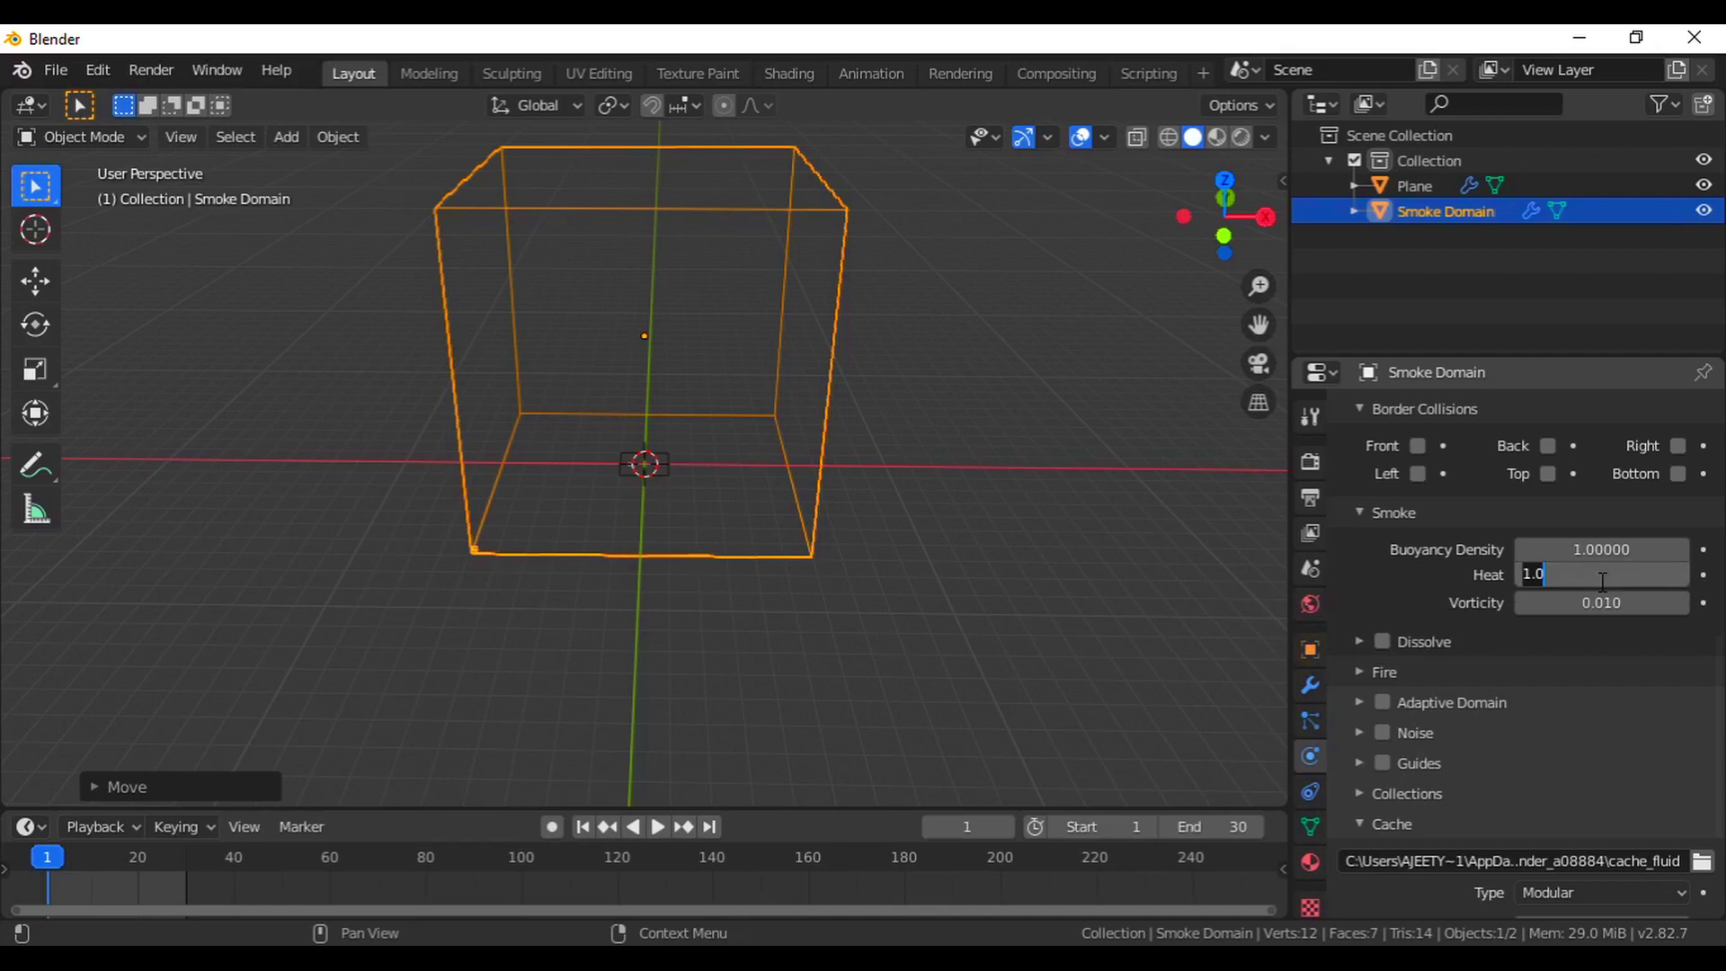
text(1.5)
key(Return)
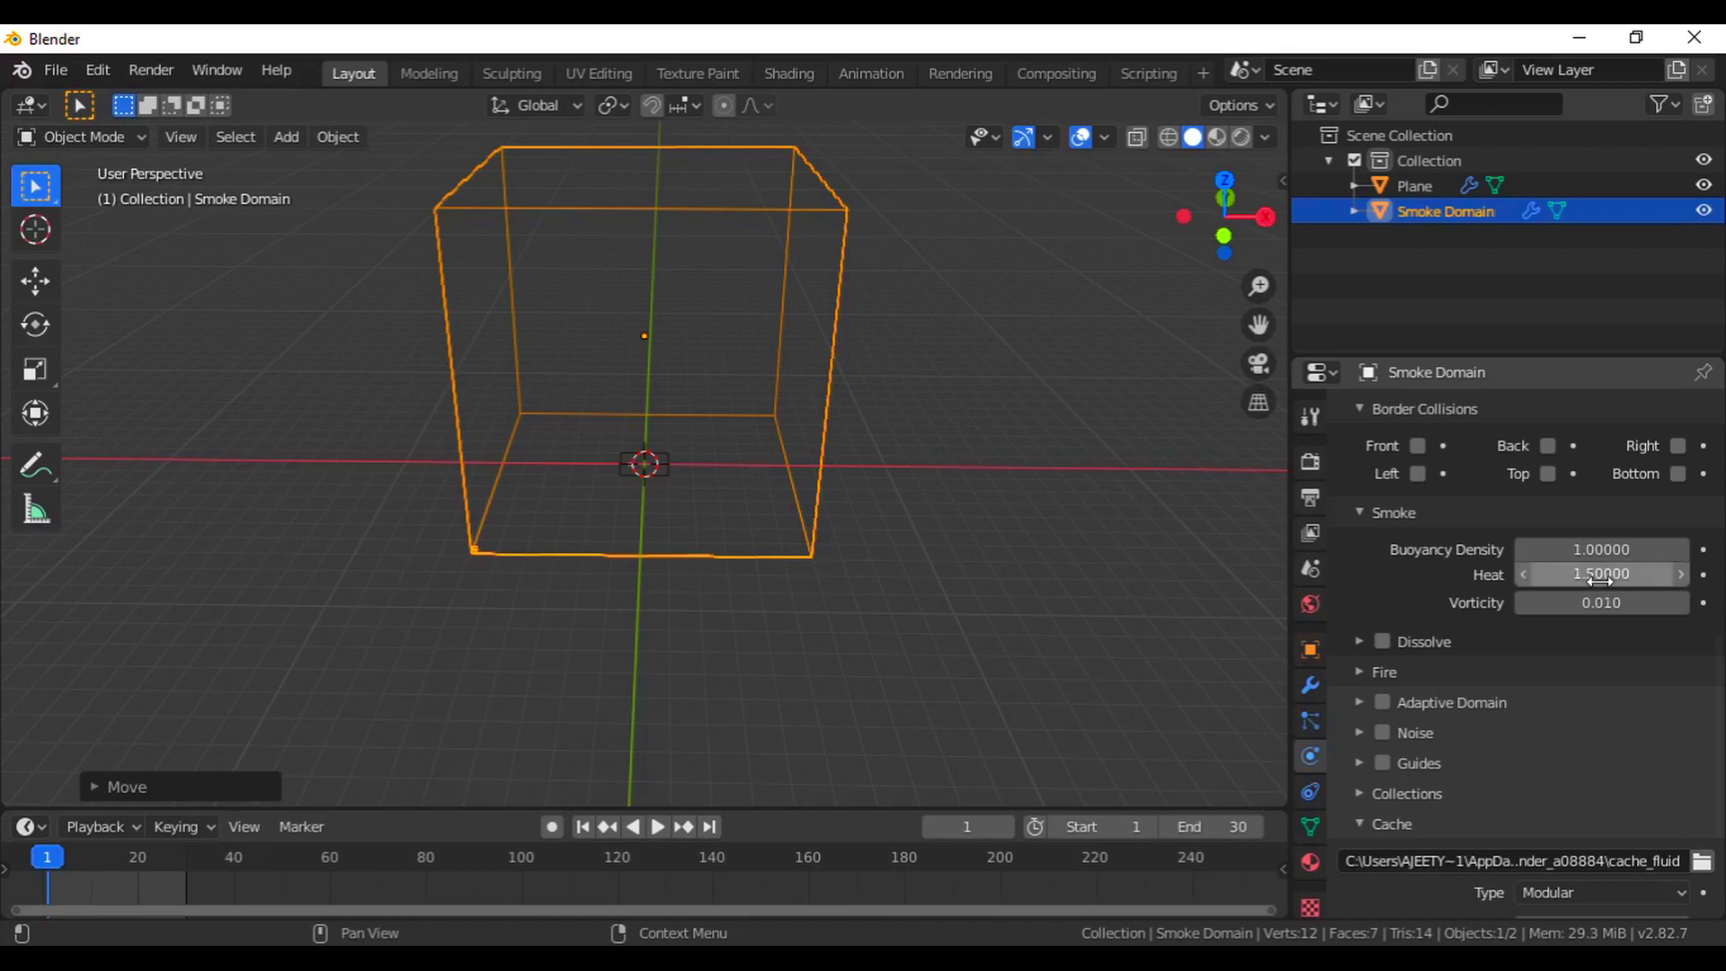
Expand the domain's Fire settings and enable Color Mapping in its viewport display settings.
scroll(1496, 620, down, 3)
click(1359, 574)
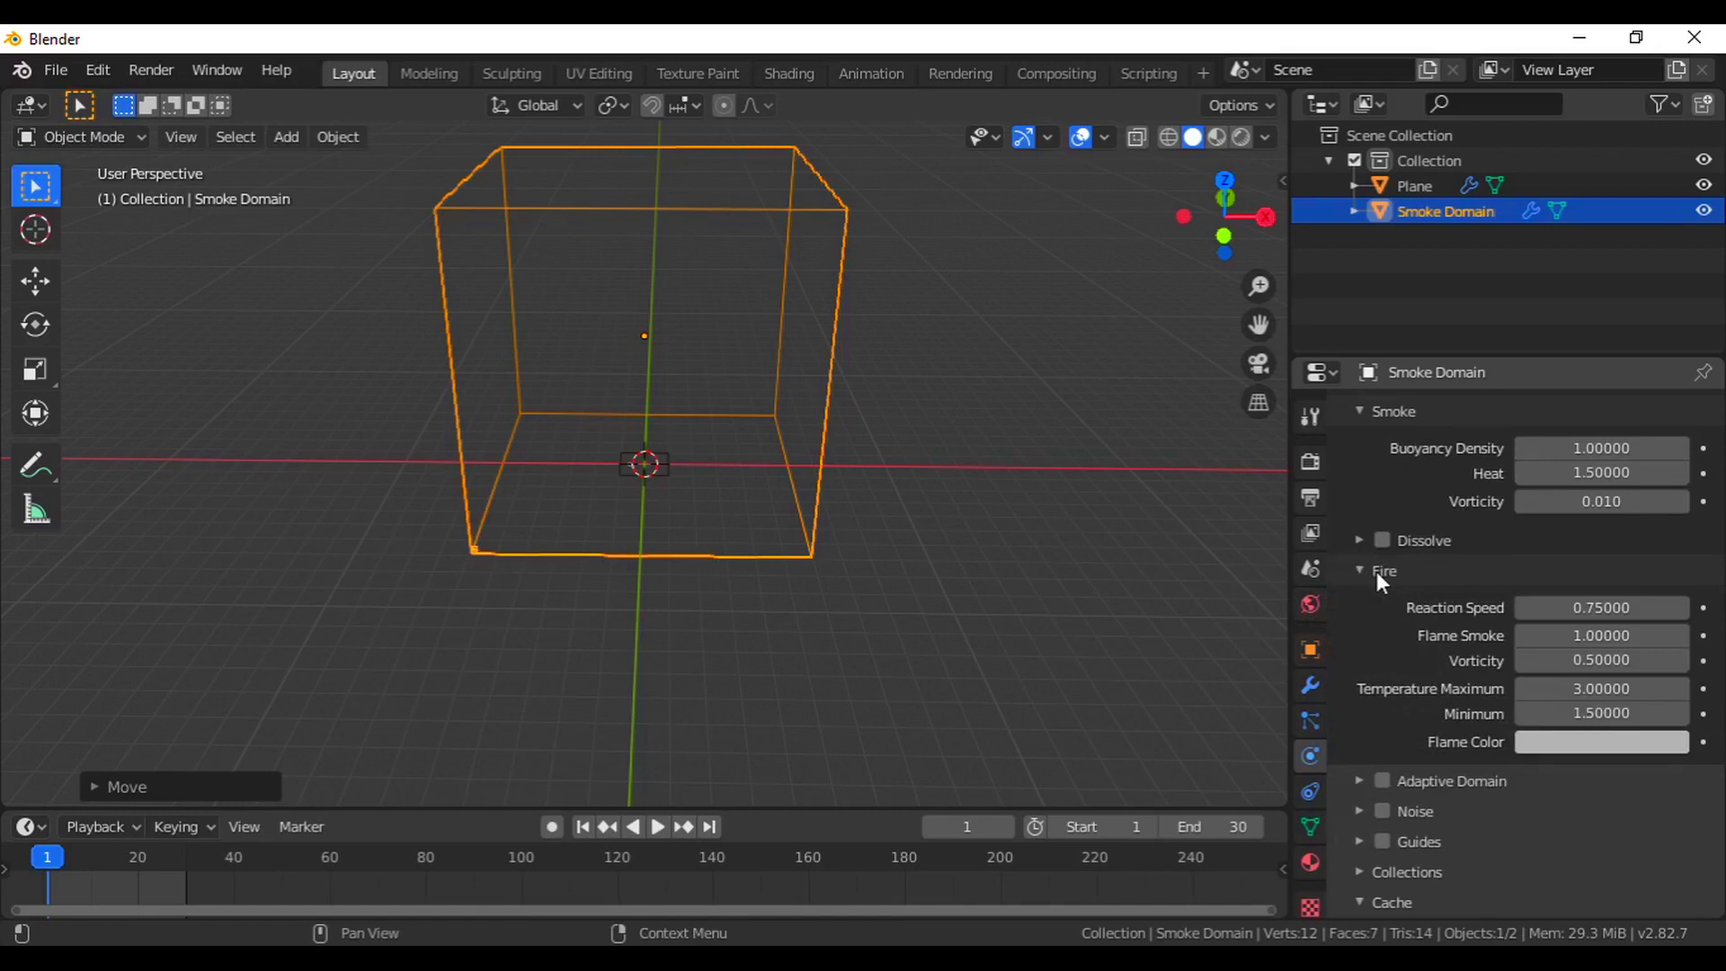
scroll(1427, 593, down, 2)
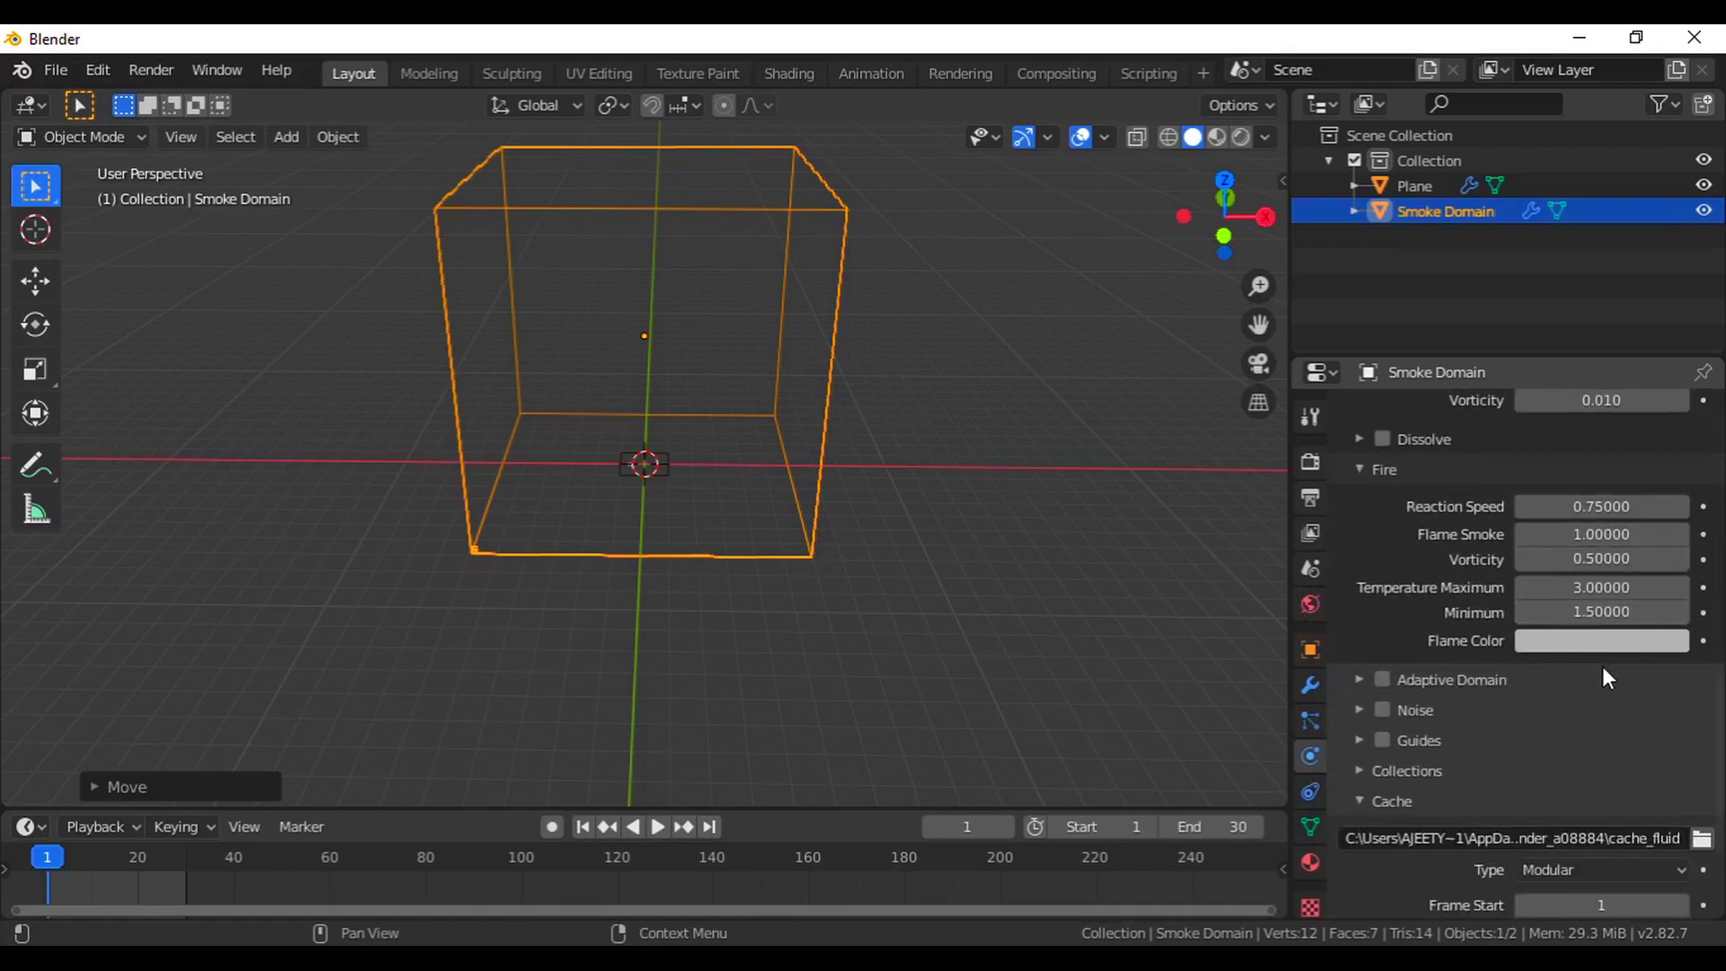
scroll(1602, 666, down, 2)
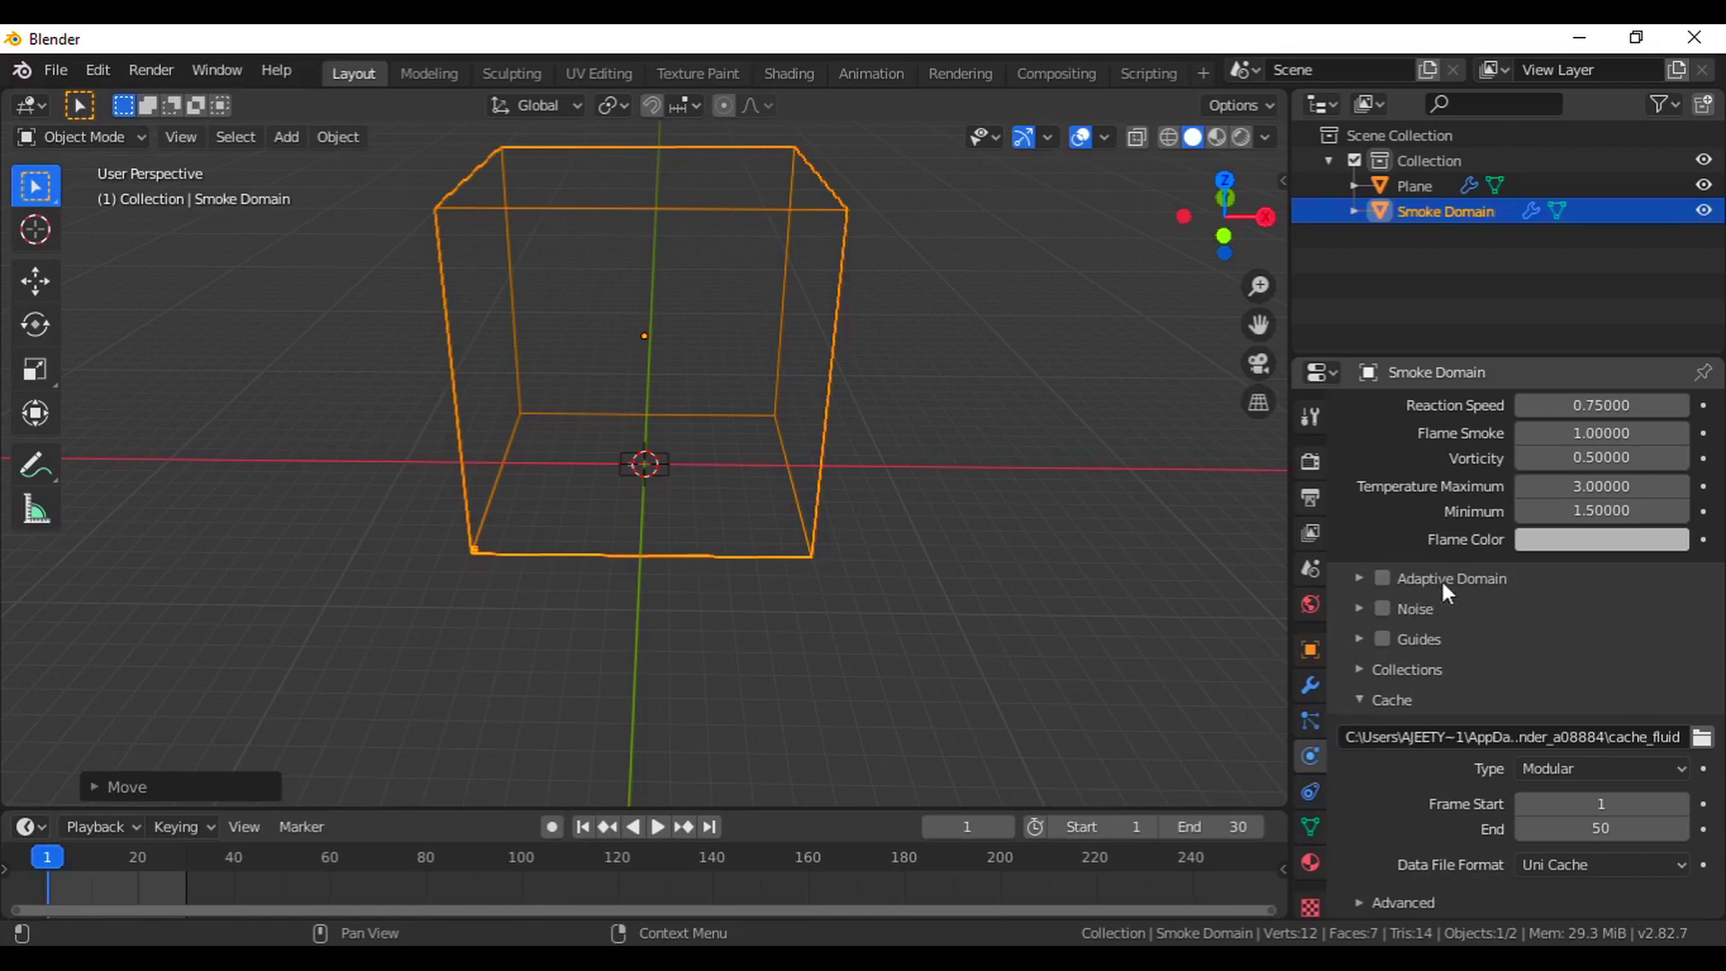
scroll(1442, 581, down, 2)
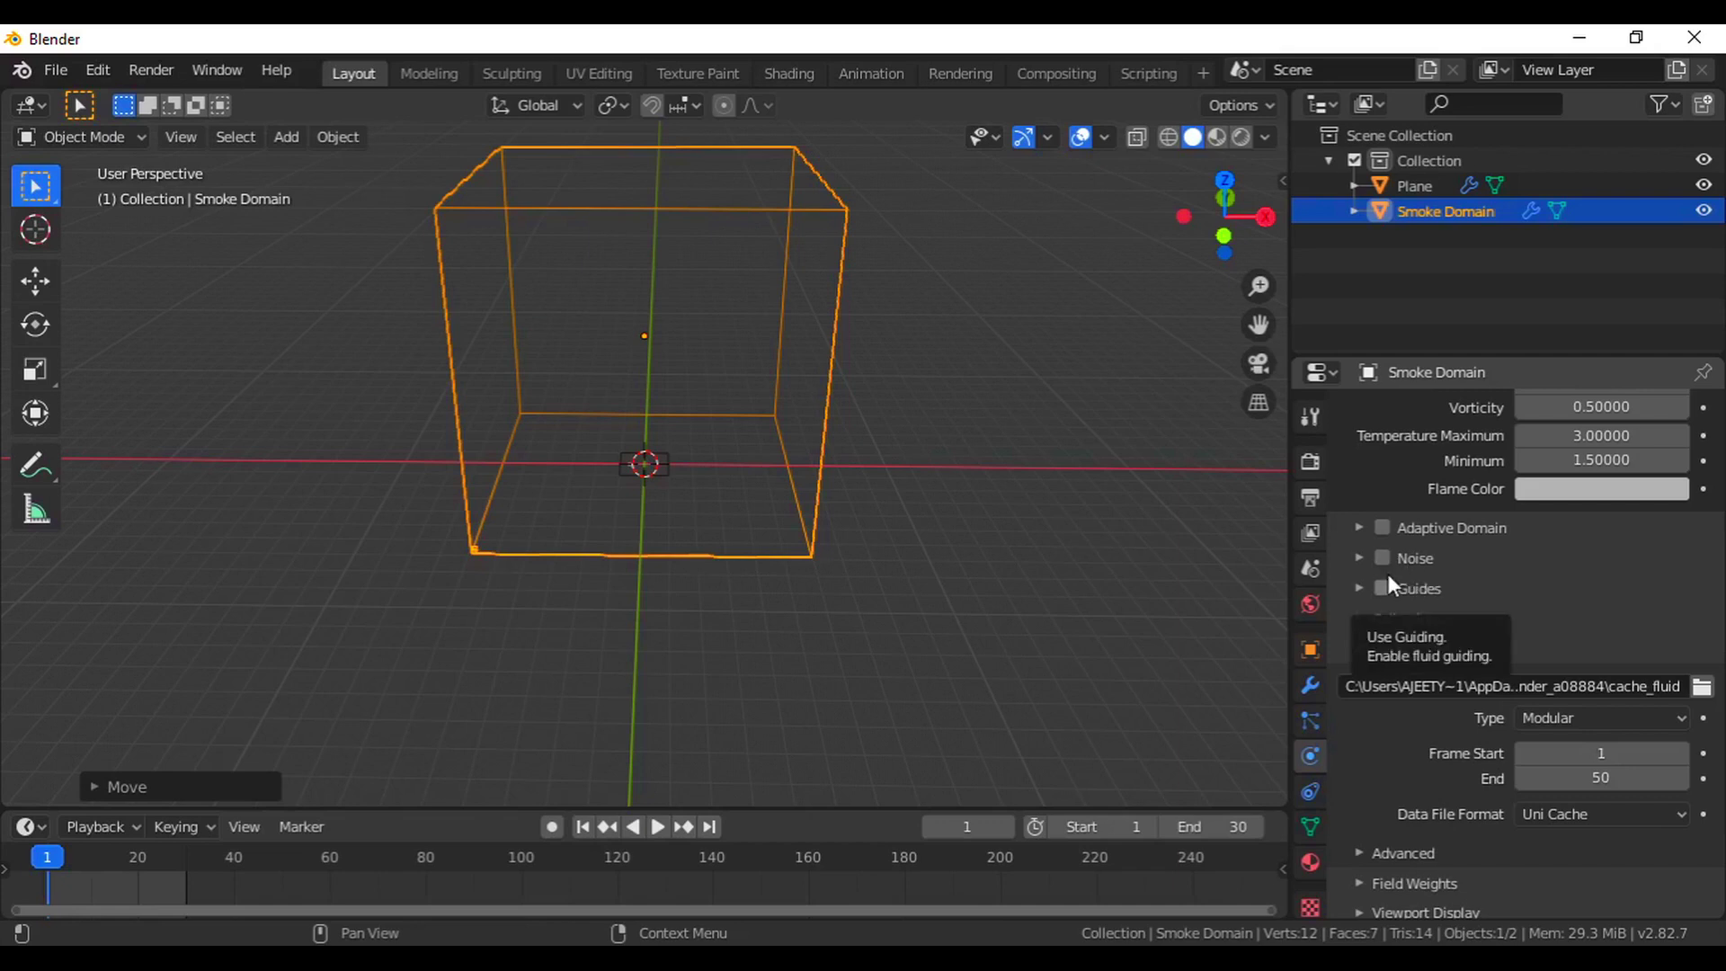
scroll(1388, 582, down, 1)
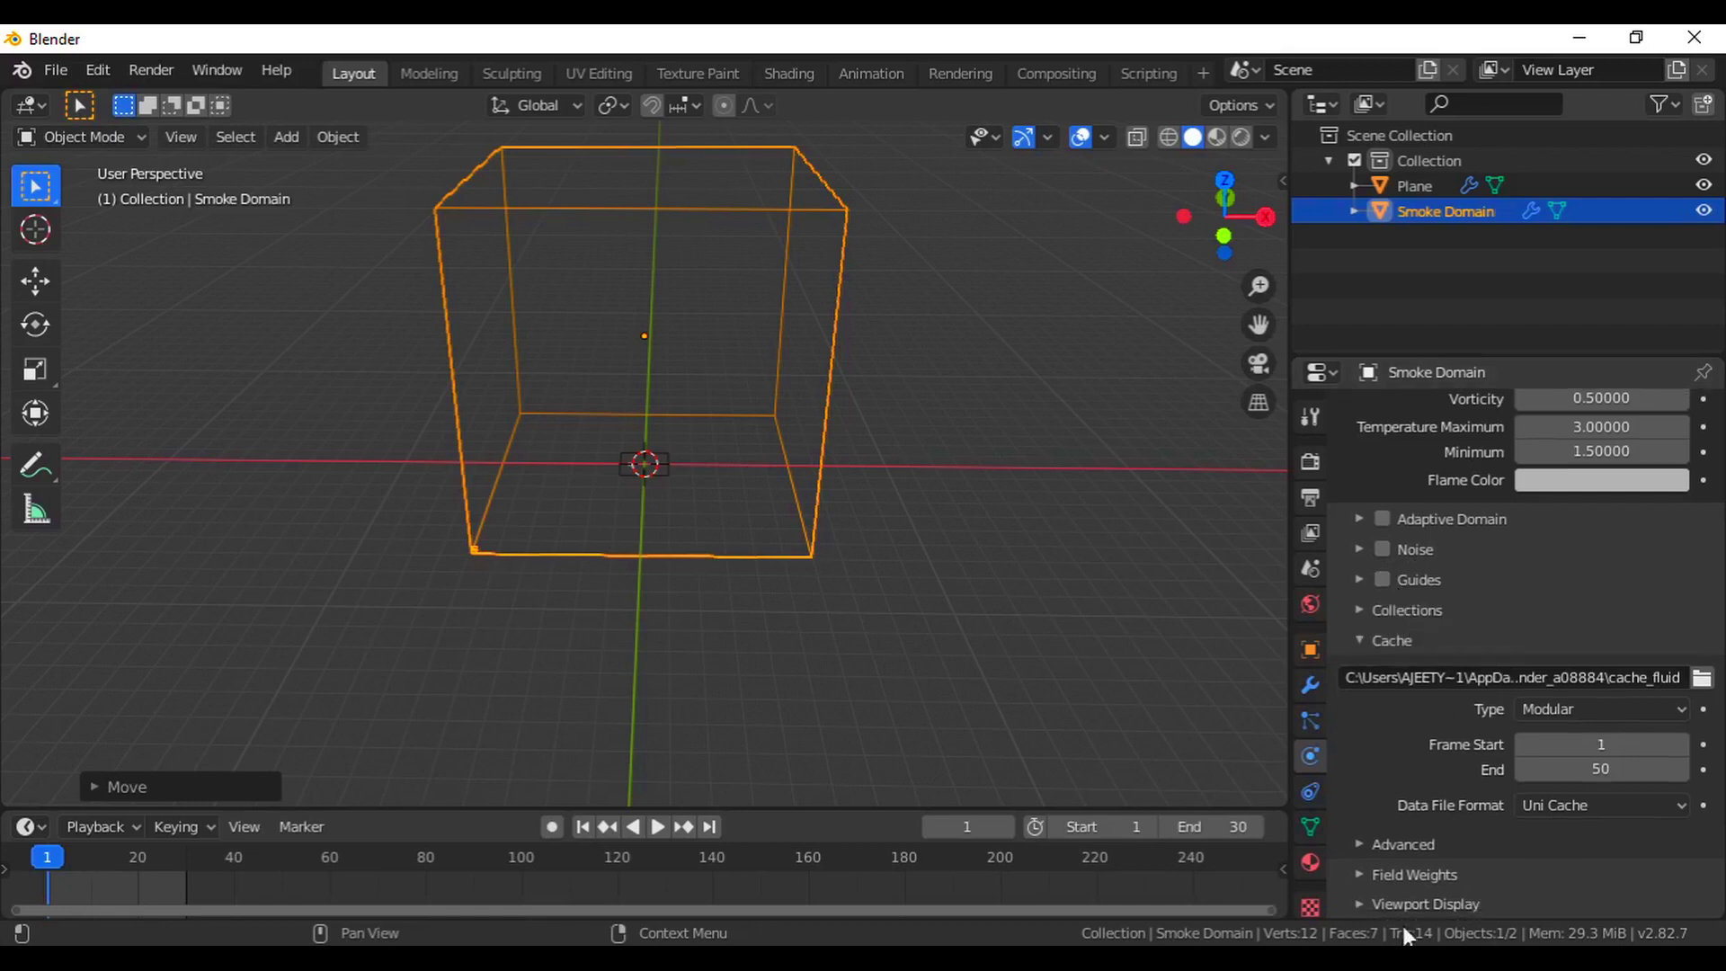
click(1356, 903)
scroll(1393, 877, down, 6)
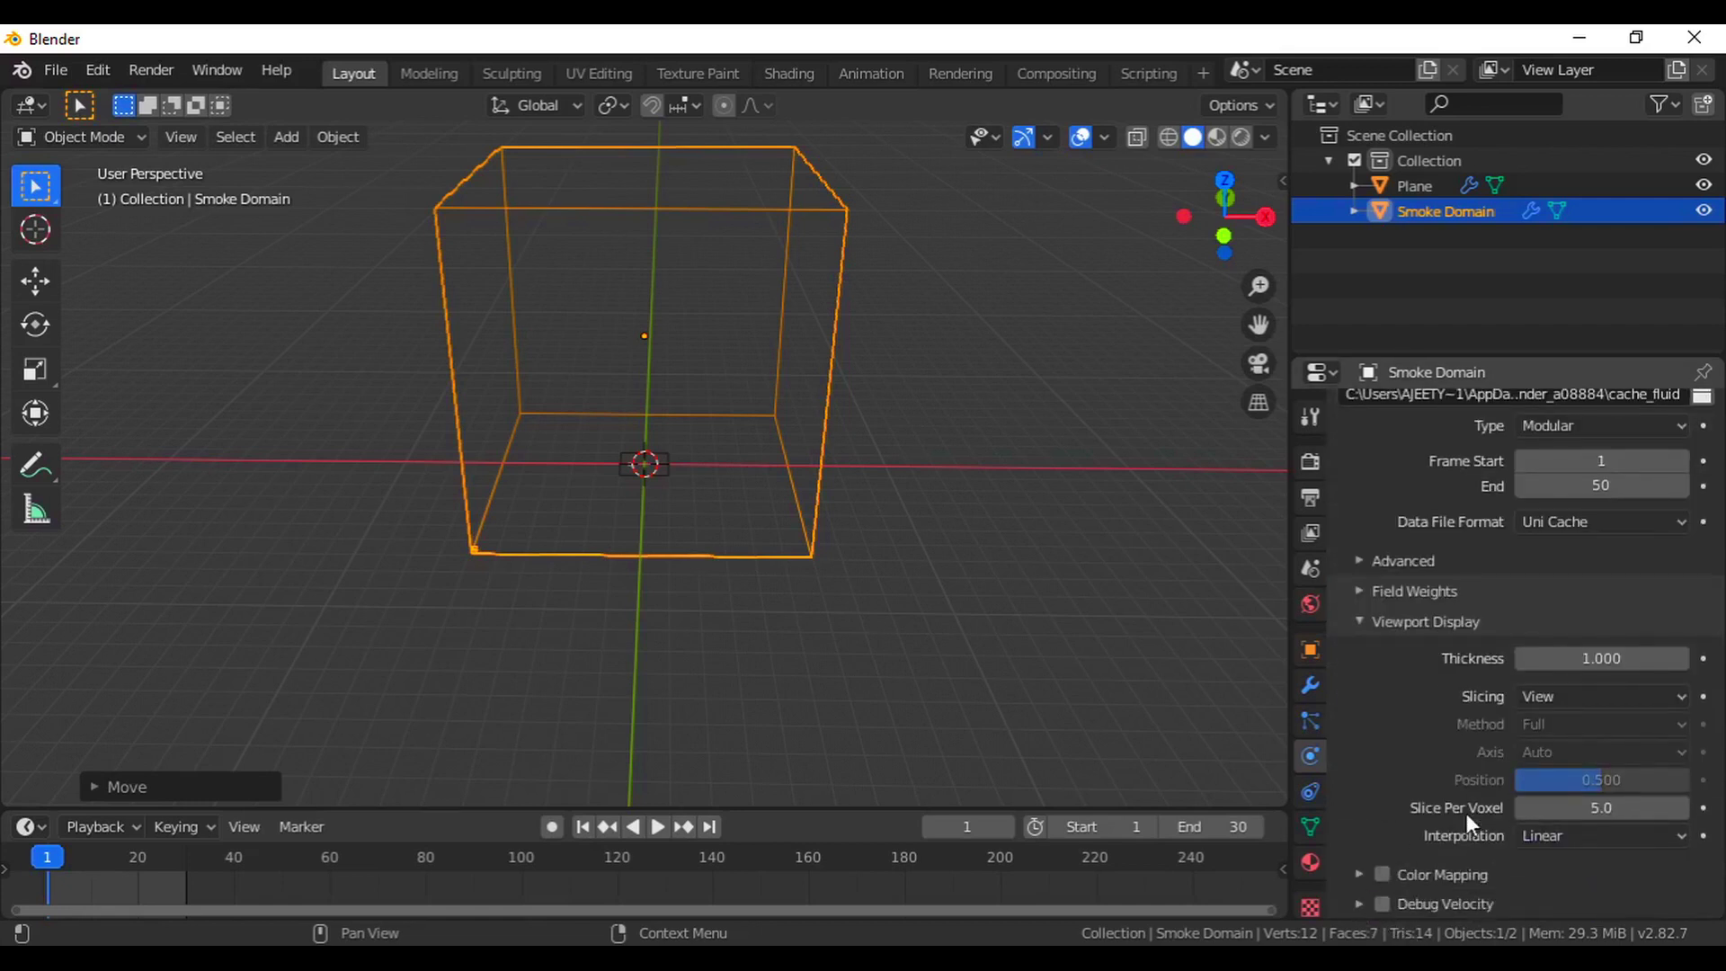
click(1382, 874)
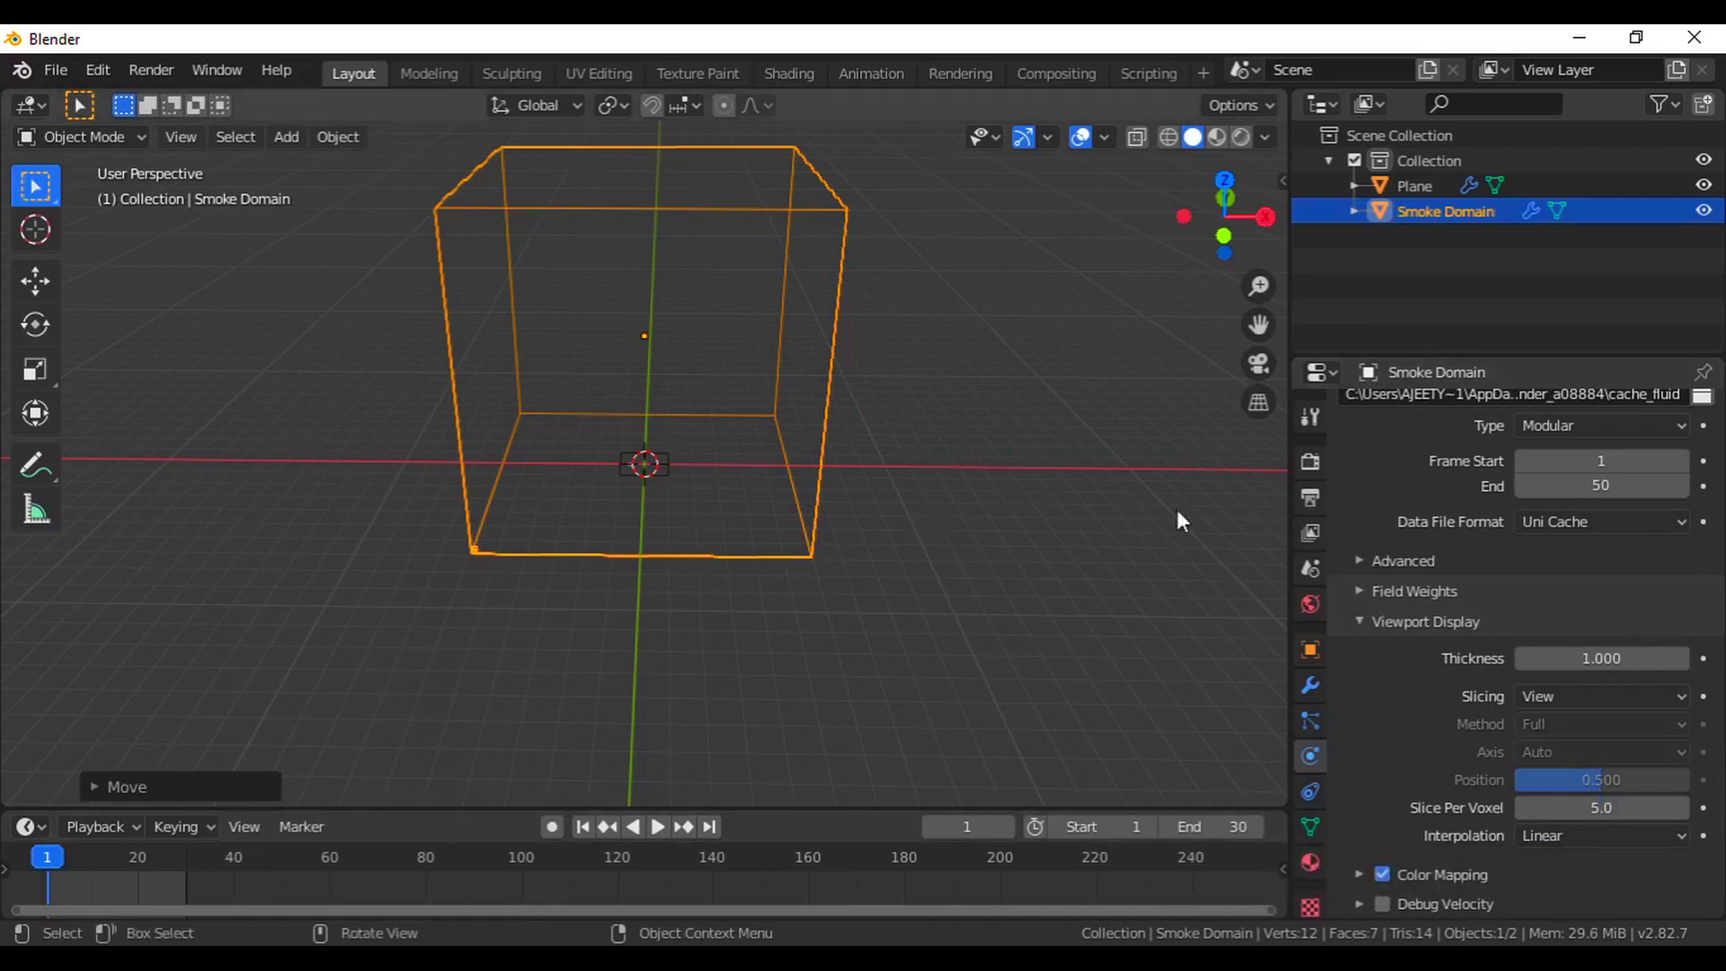
Select the emitter plane inside the domain and set its fluid Flow Type to Fire + Smoke.
scroll(1402, 742, up, 15)
scroll(1405, 742, up, 12)
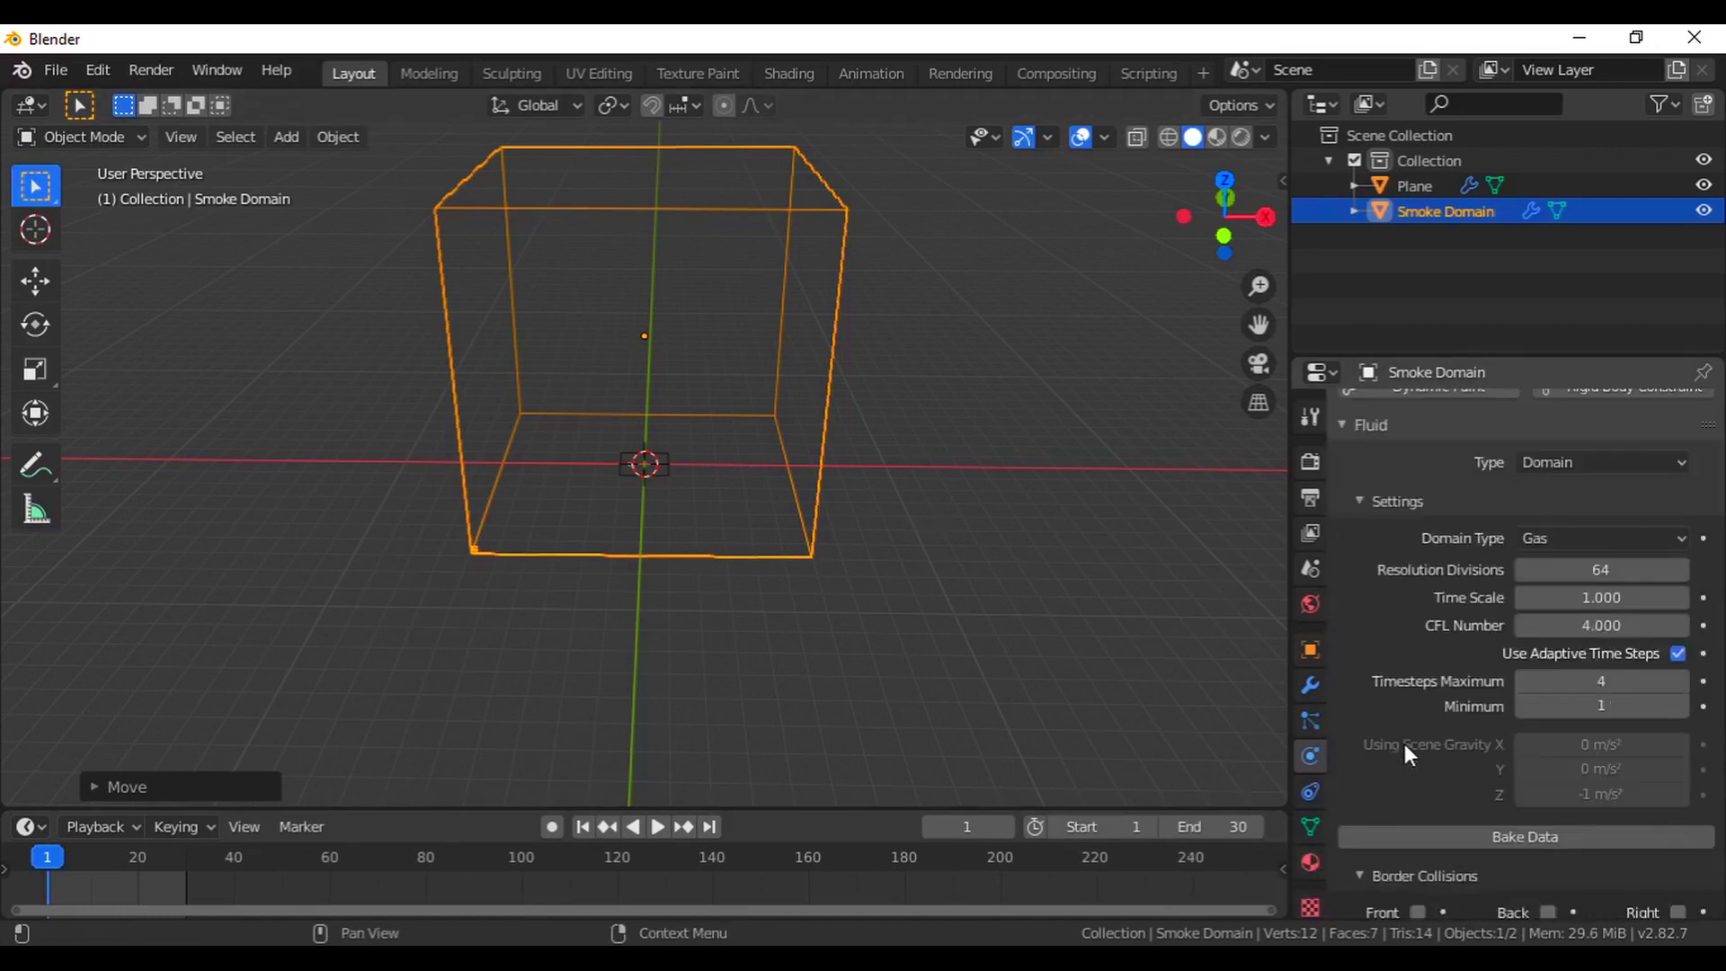
scroll(642, 503, up, 4)
scroll(642, 504, up, 2)
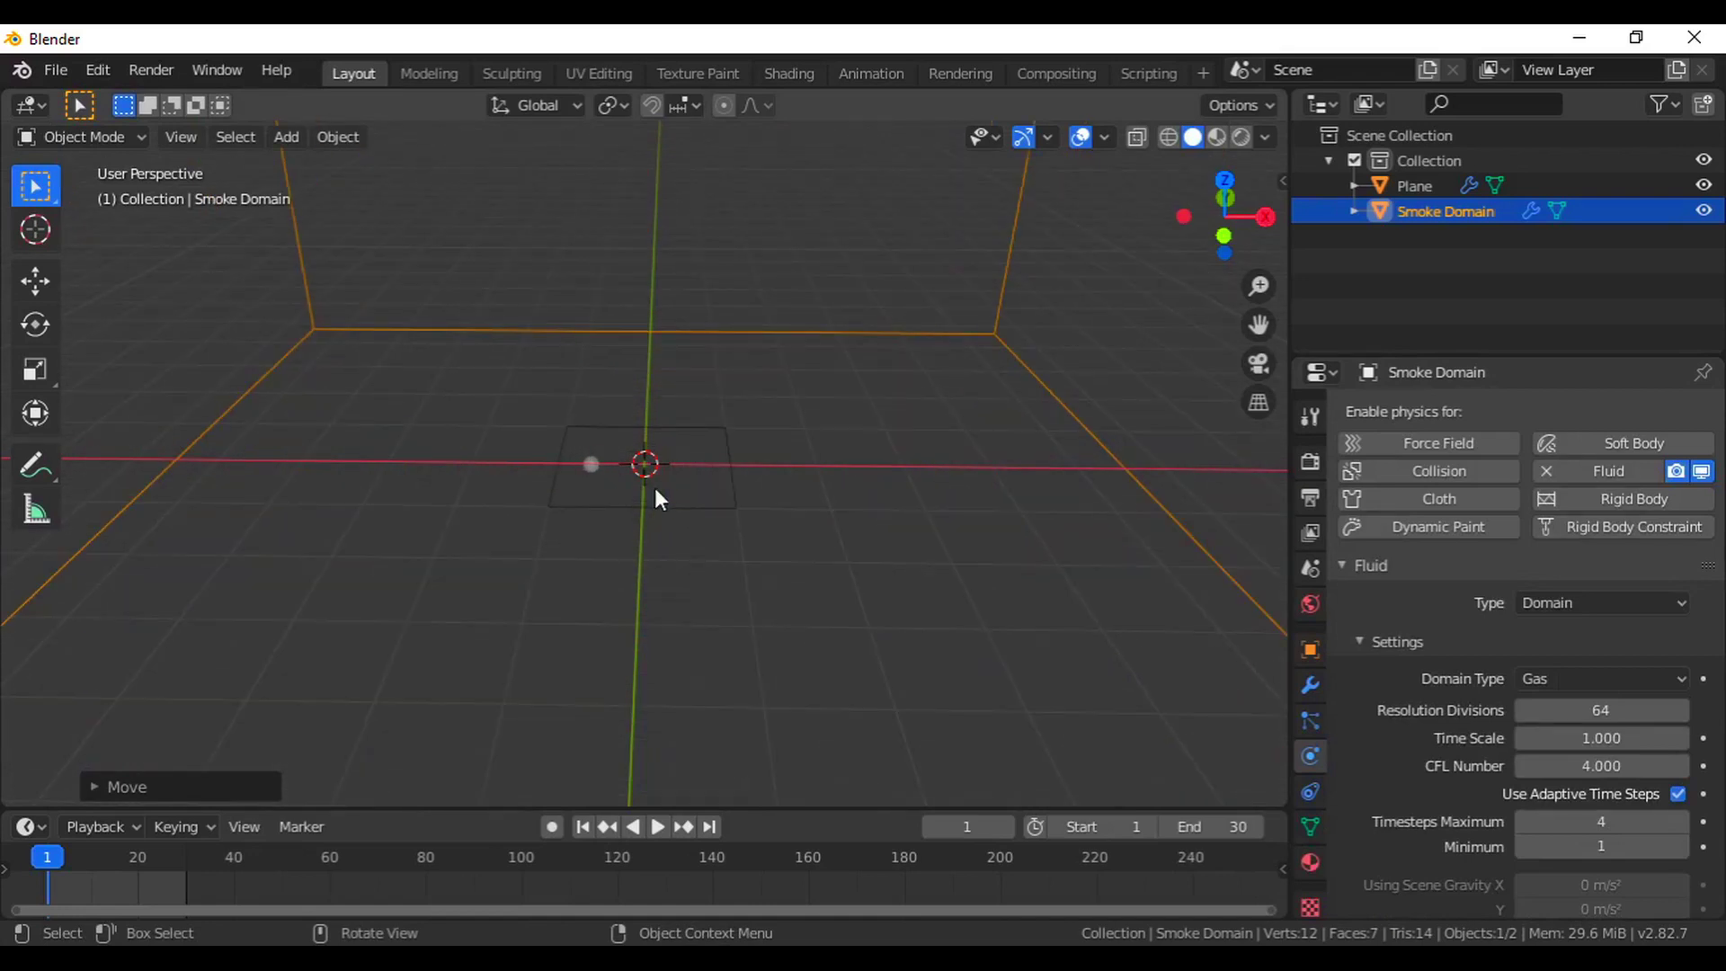
click(735, 506)
click(687, 467)
middle_drag(693, 648, 701, 585)
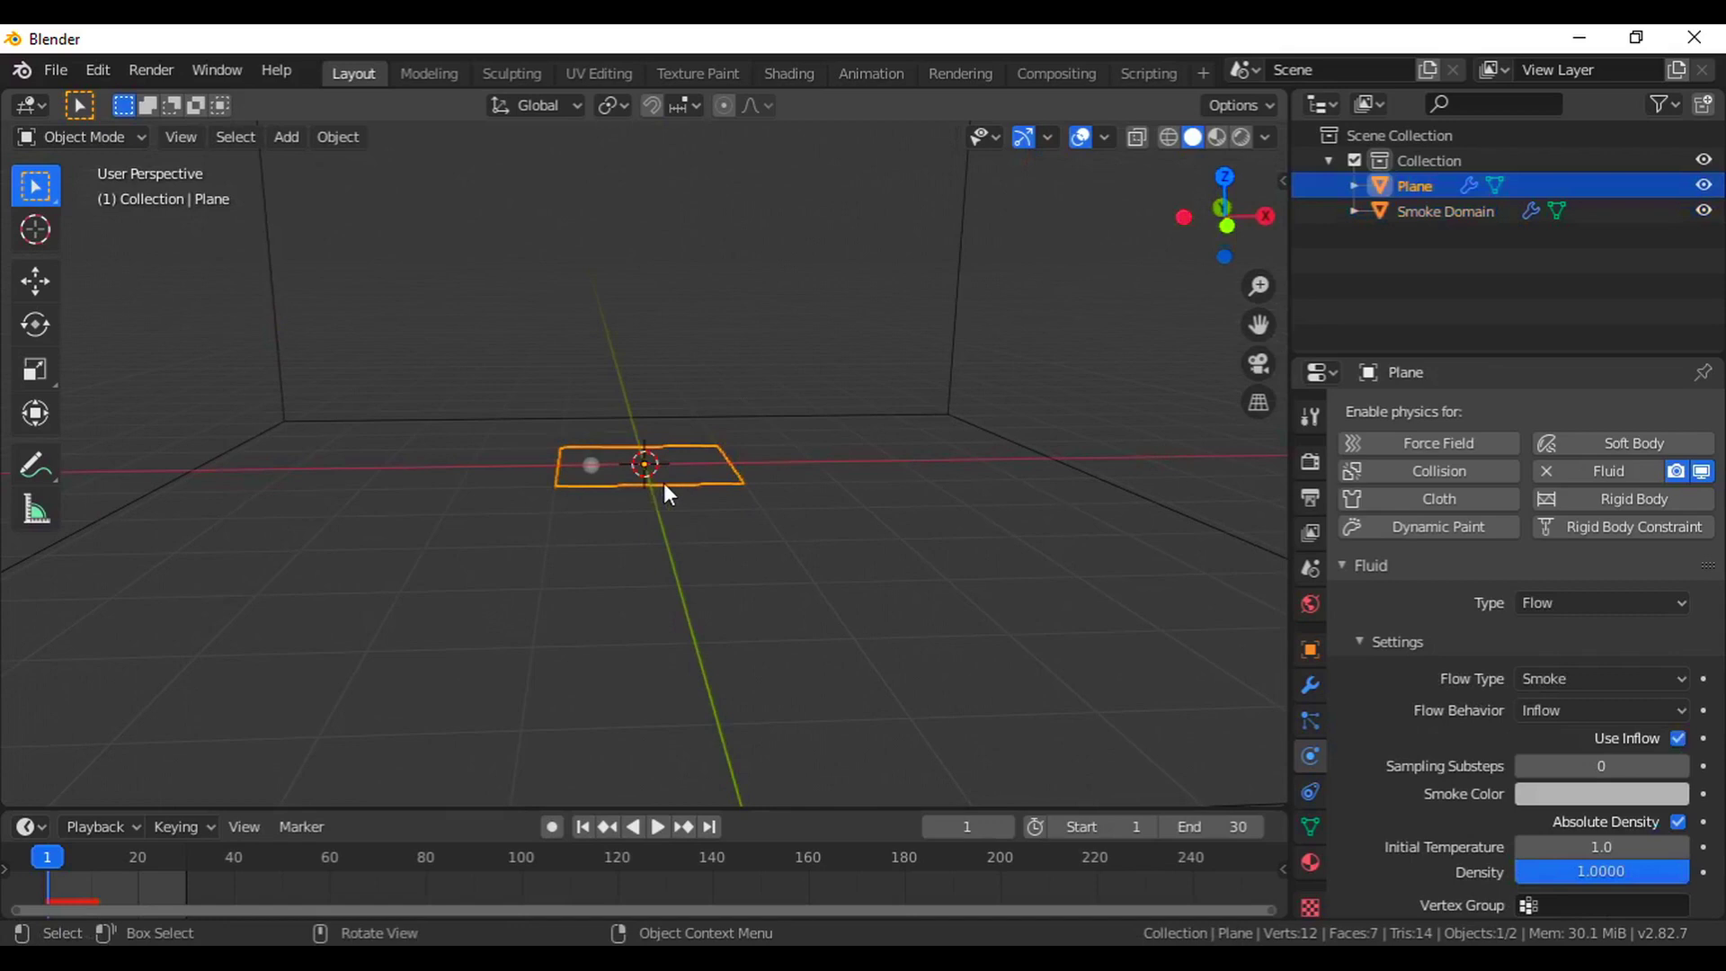
scroll(757, 567, down, 3)
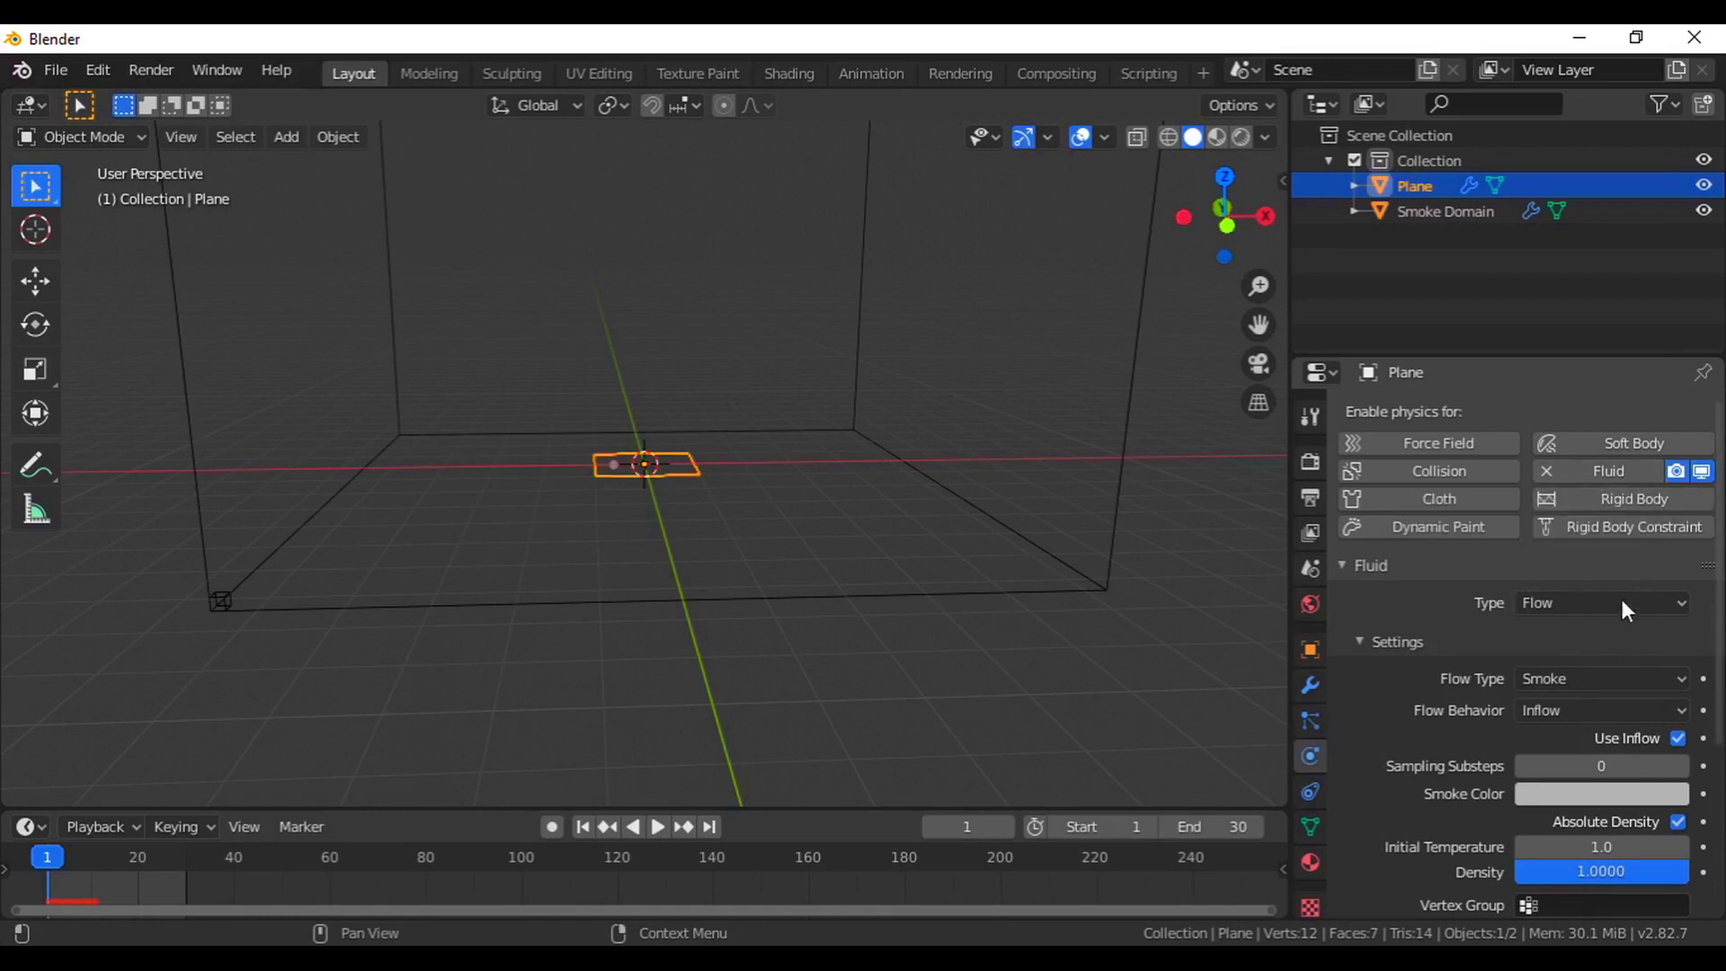
scroll(1594, 608, down, 1)
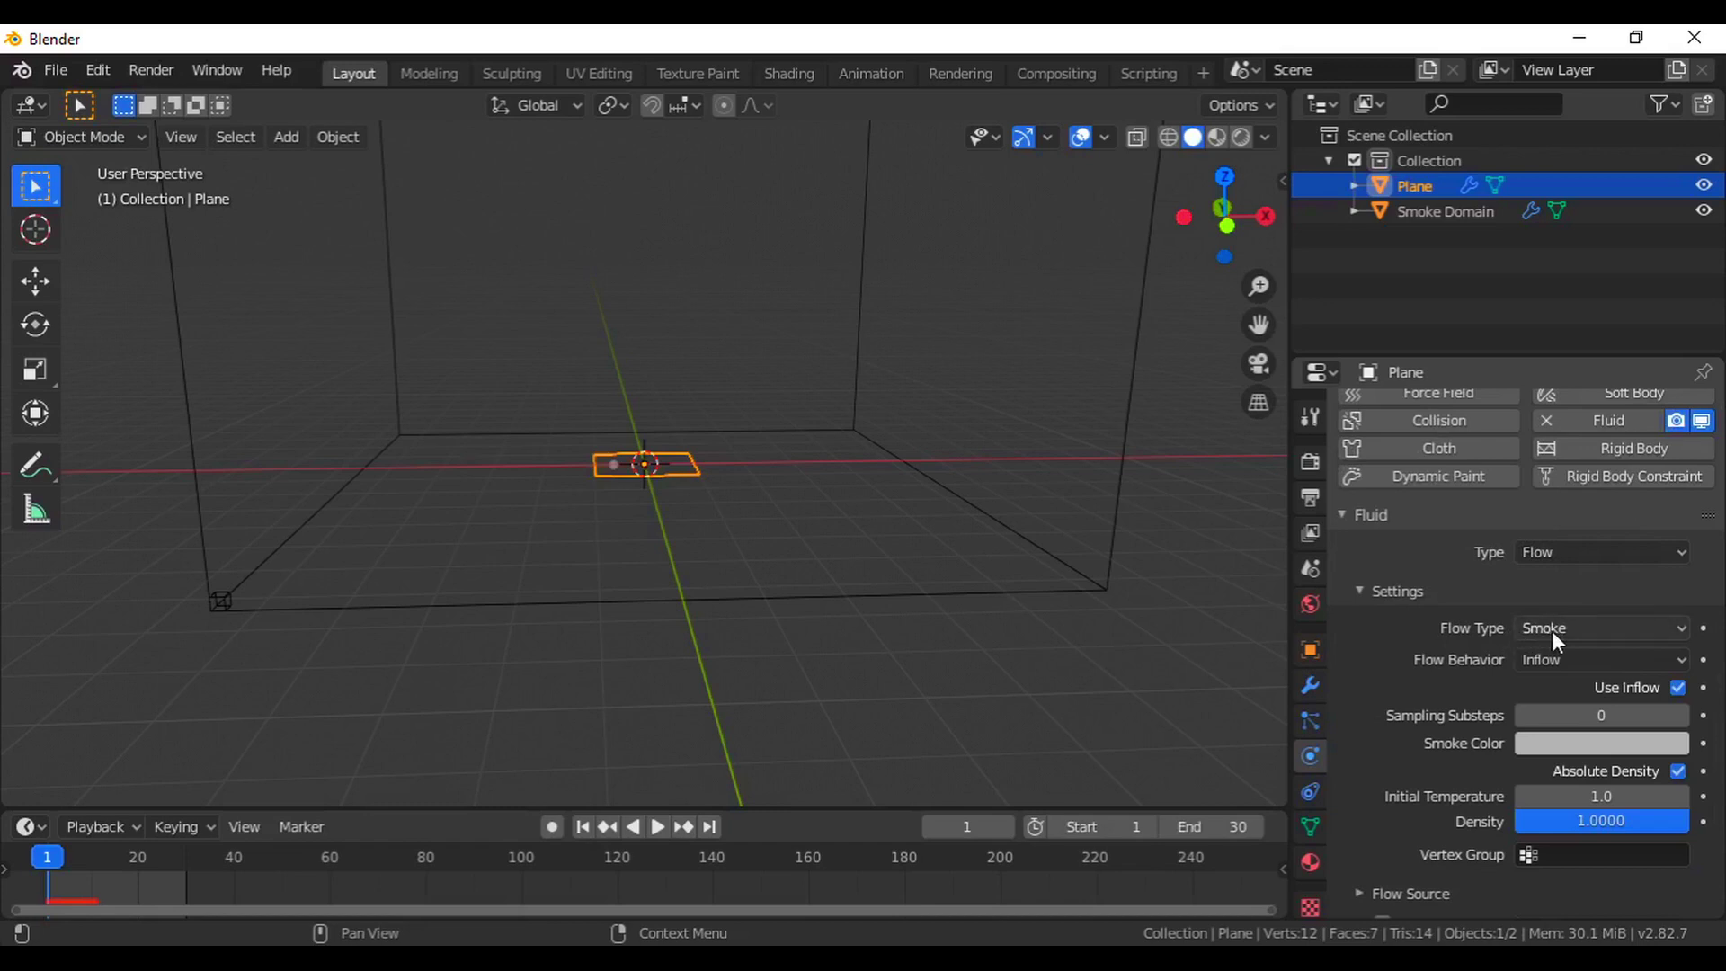
click(1582, 631)
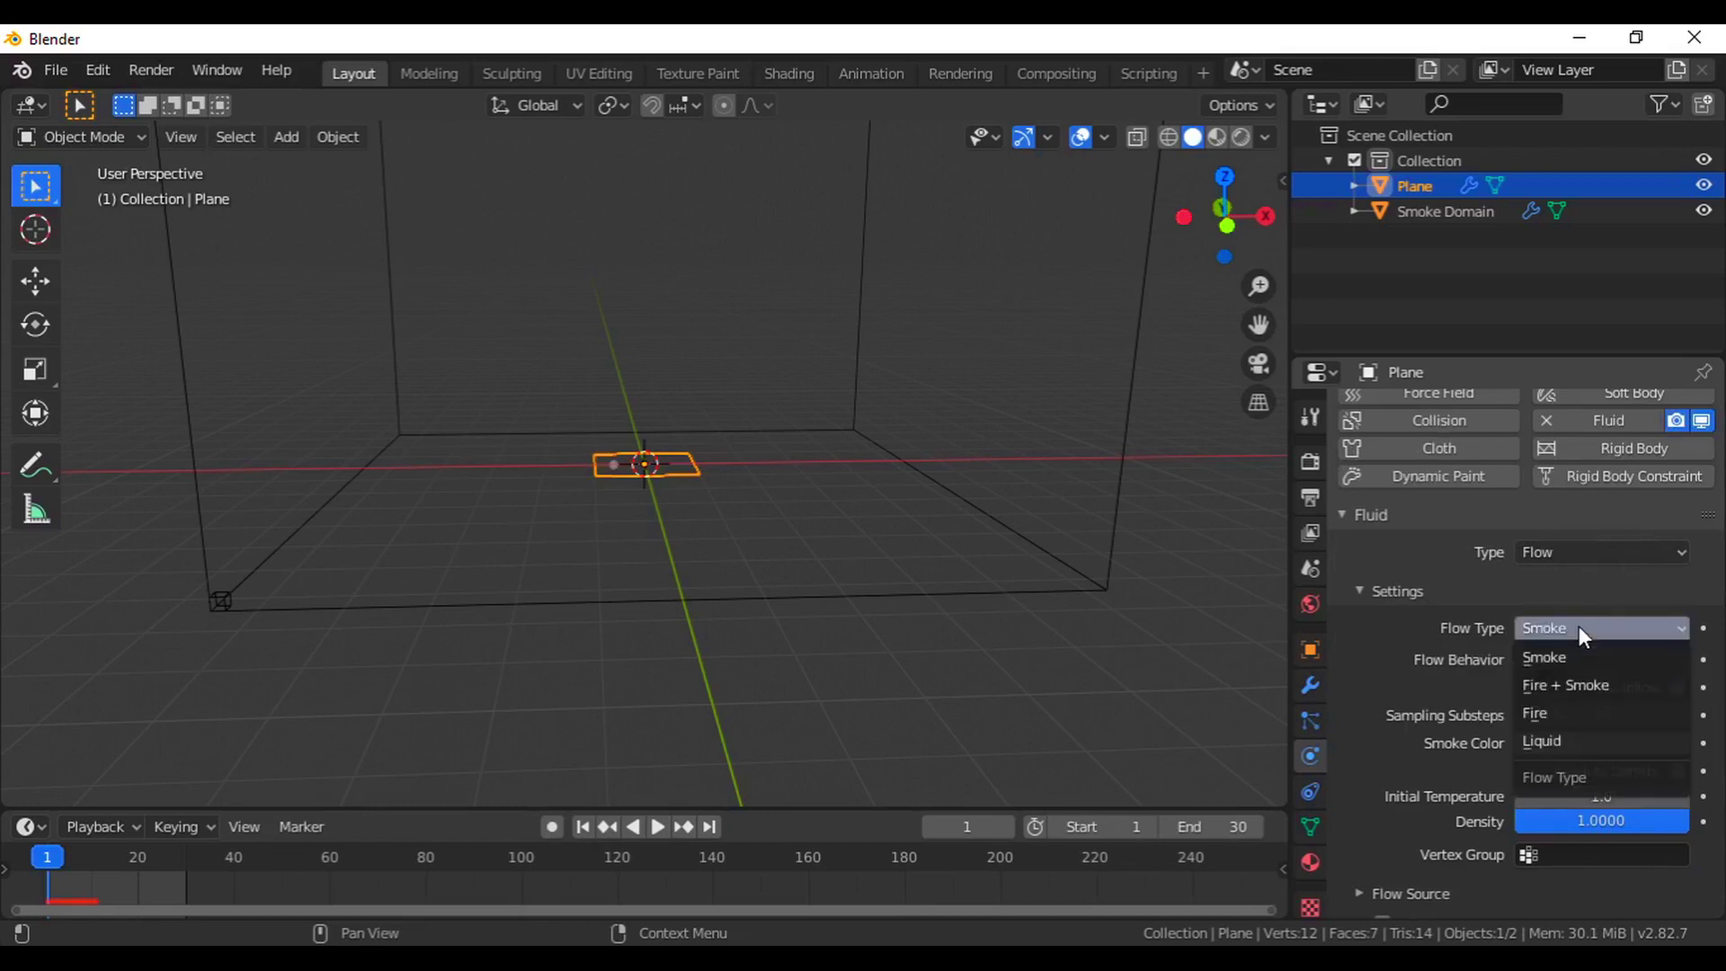
click(1604, 687)
Set the plane's flow Sampling Substeps to 1.
scroll(1493, 629, down, 2)
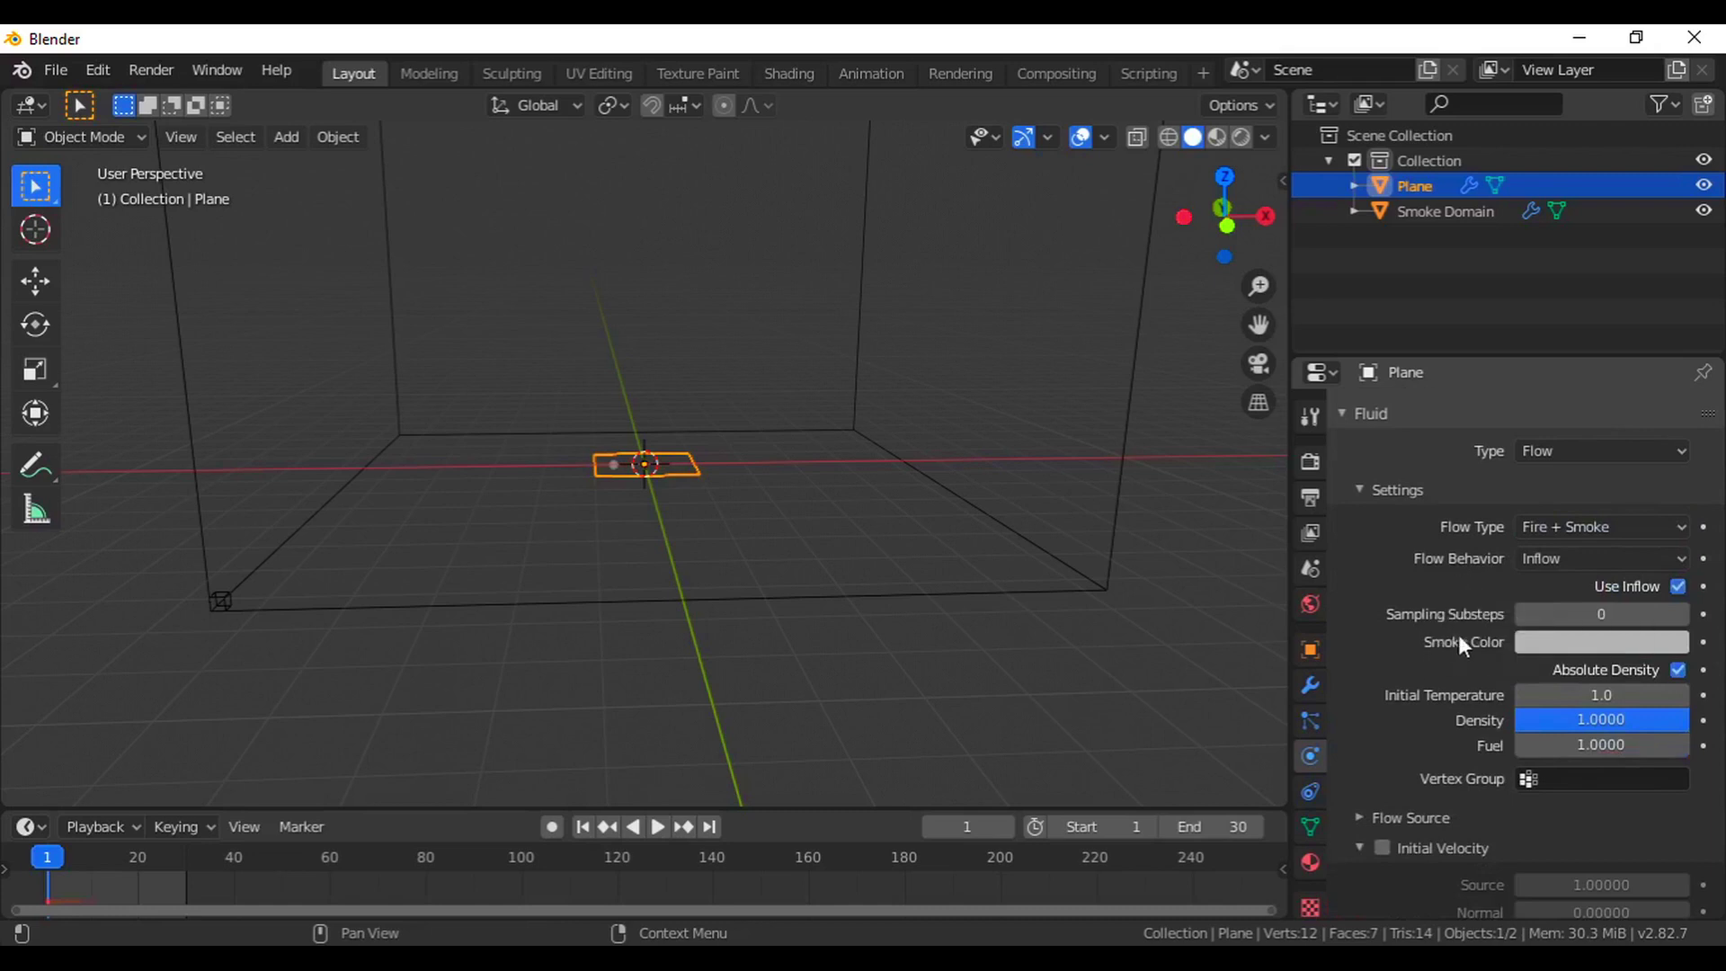
click(1609, 614)
text(1)
key(Return)
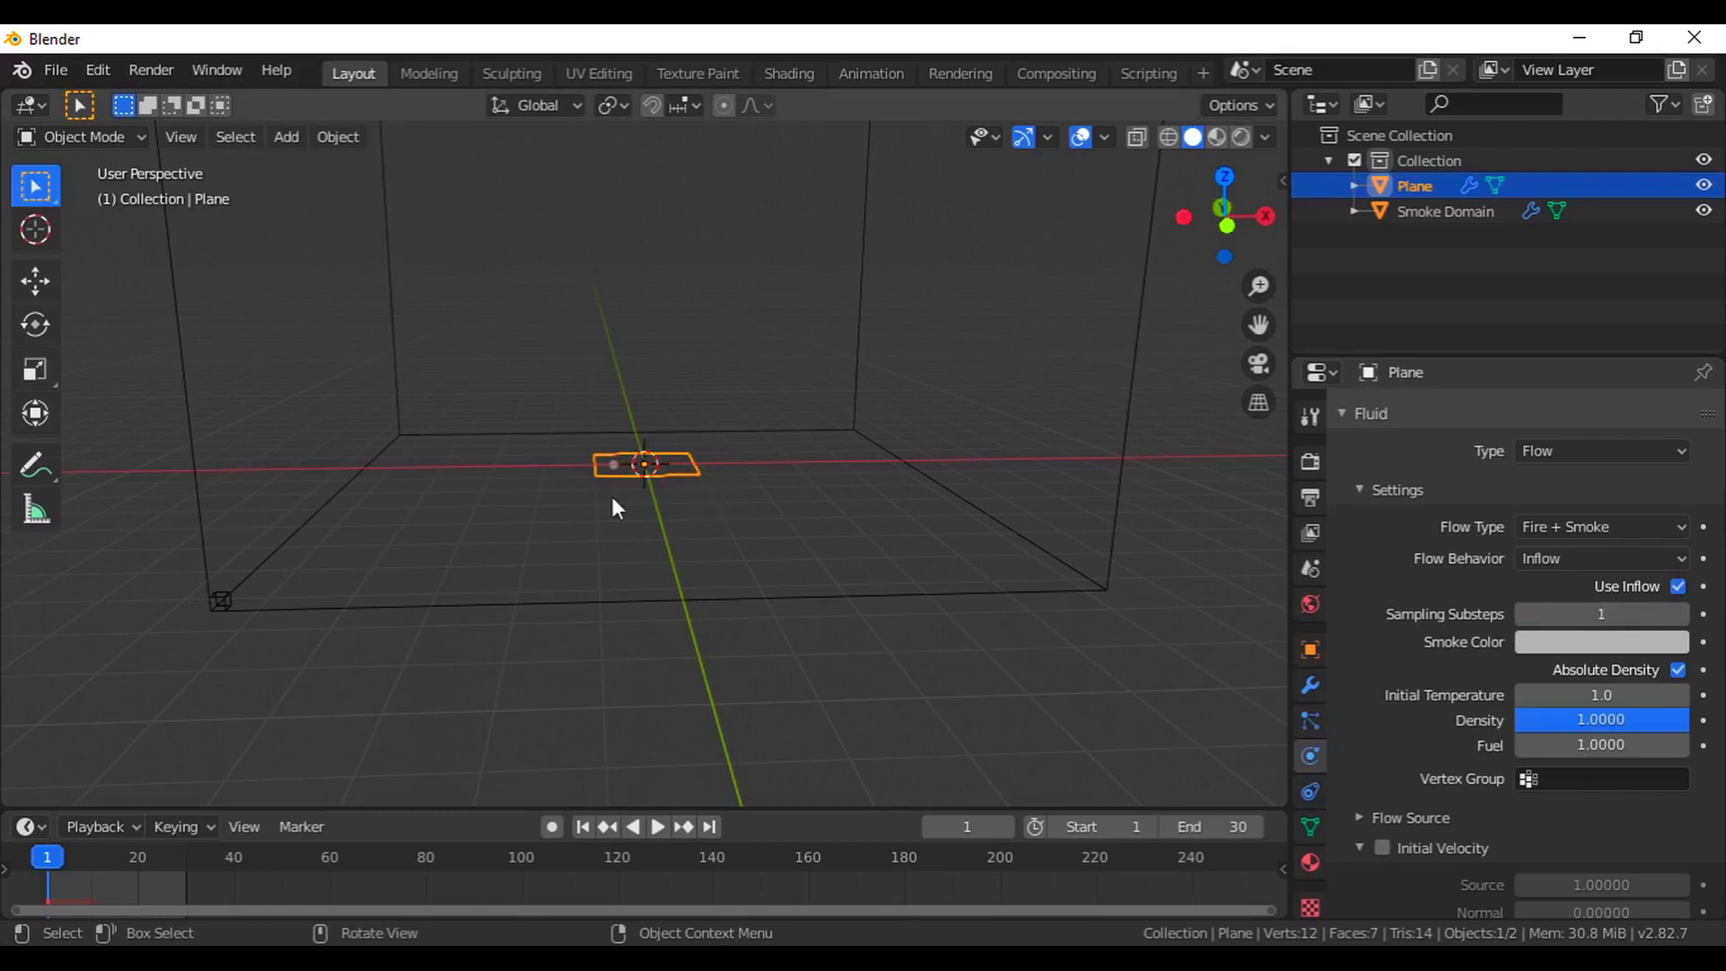
Set the emitter plane's Flow Source to Particle System and assign ParticleSettings as its particle system.
scroll(1614, 796, down, 3)
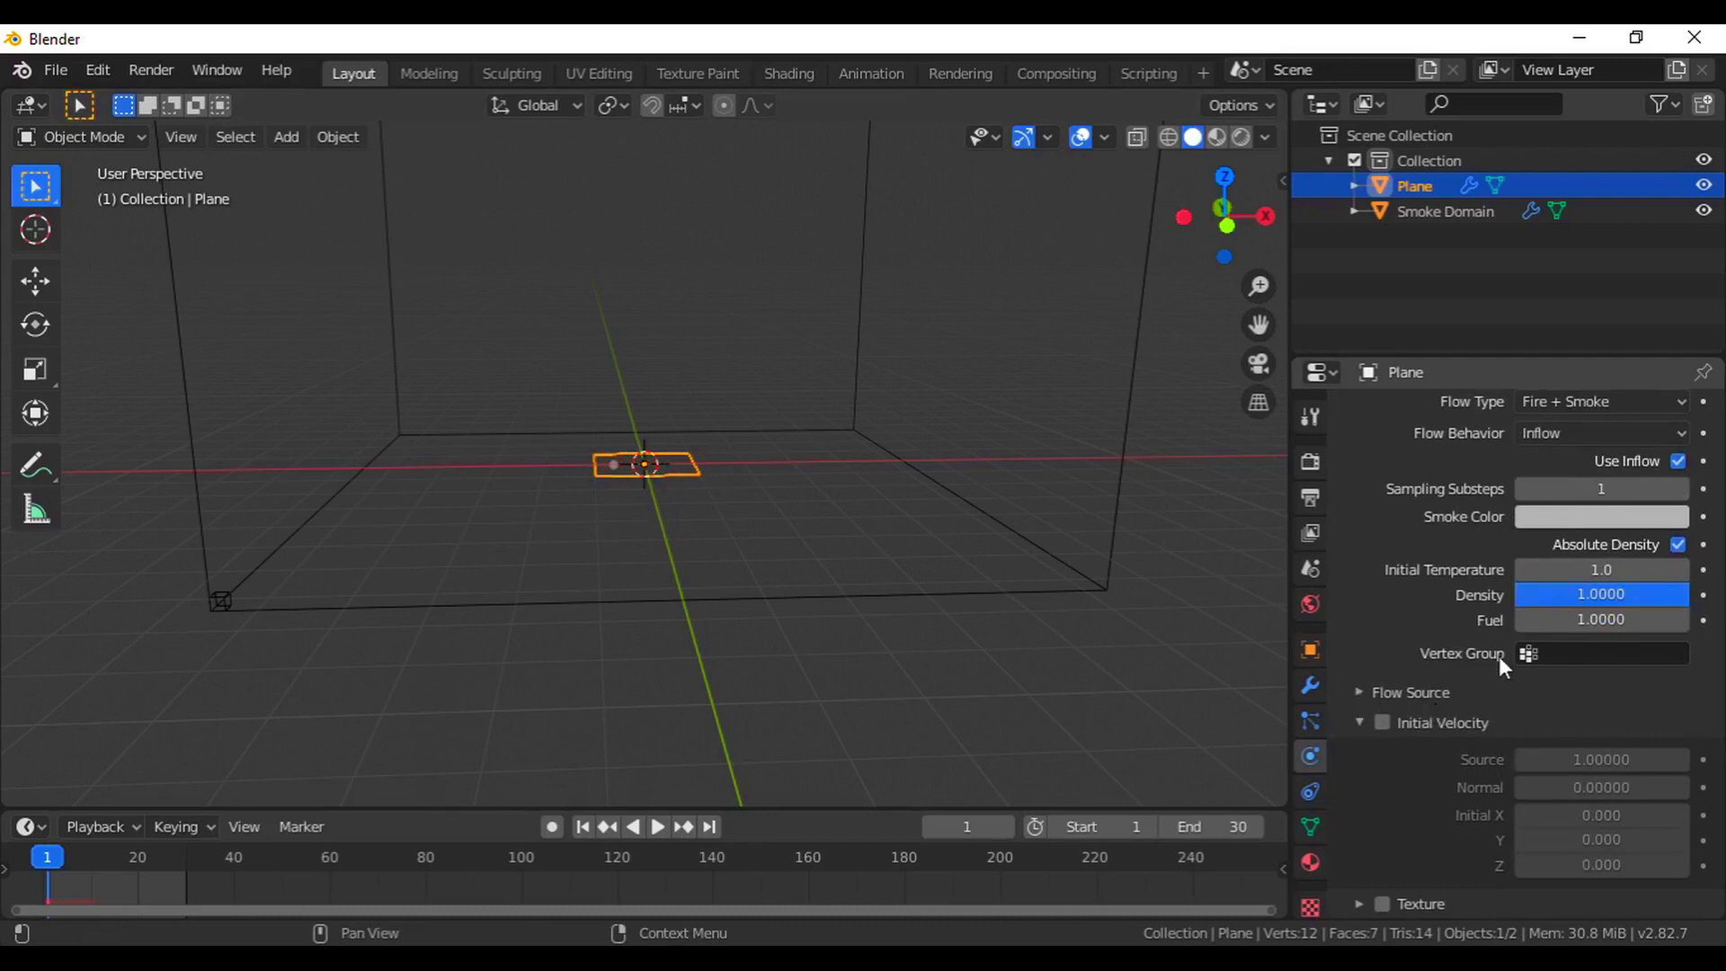
click(1365, 699)
scroll(1400, 708, down, 2)
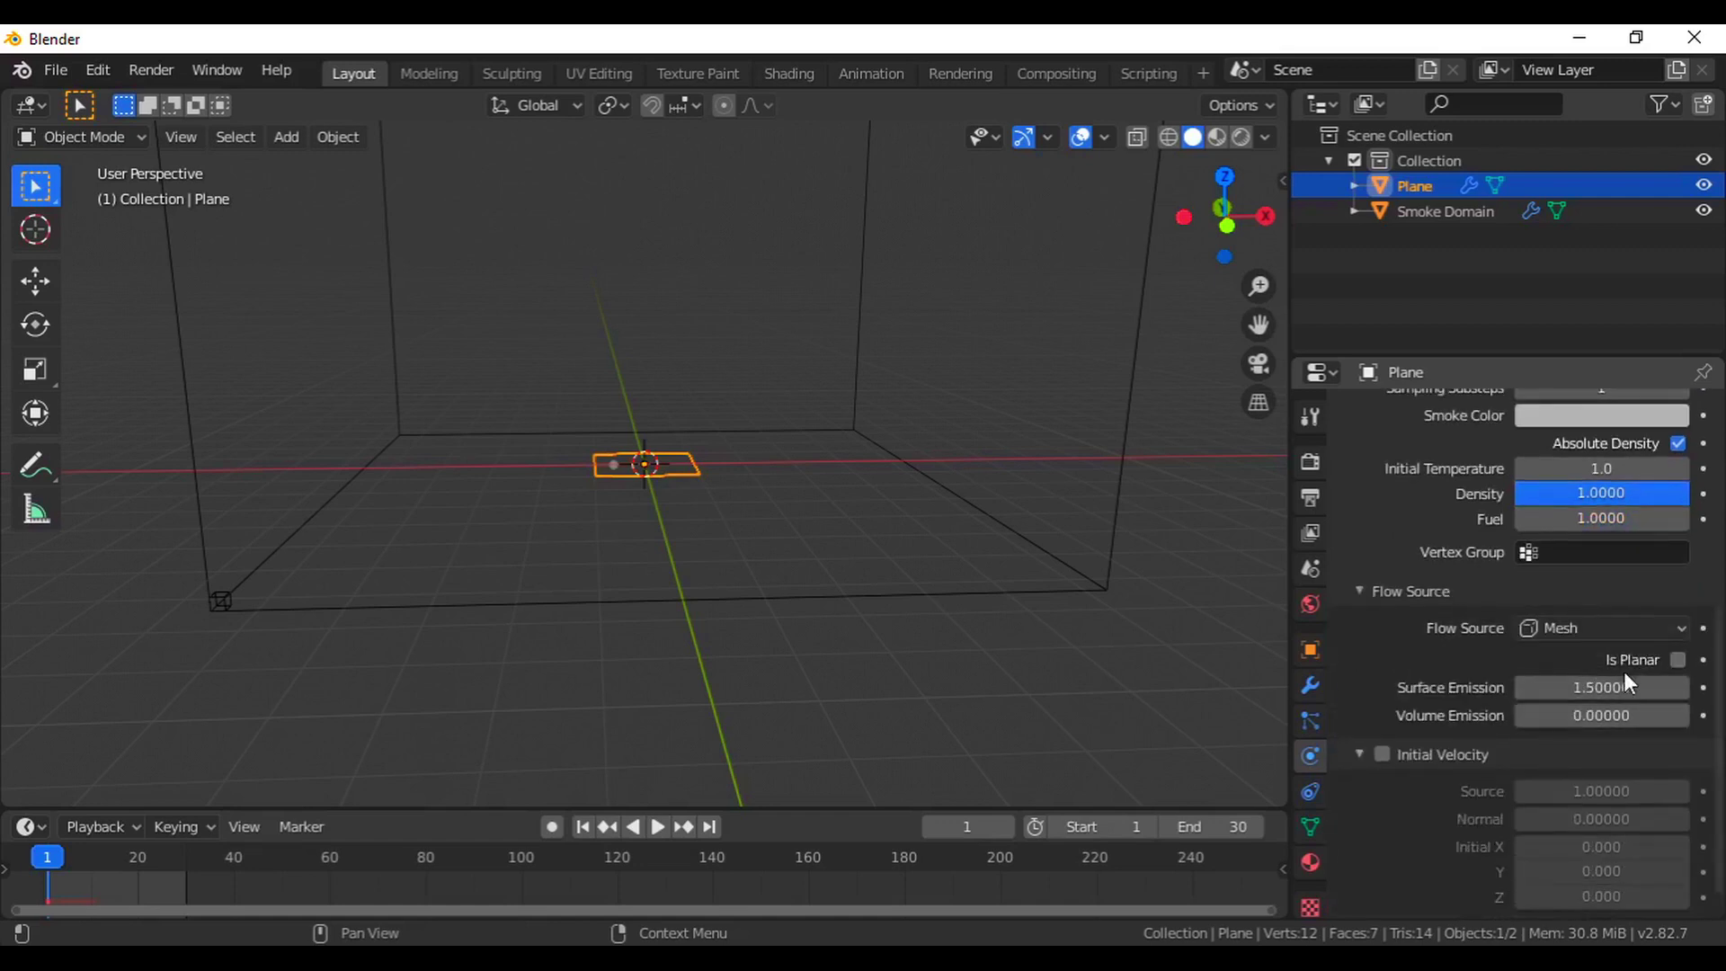
click(1588, 628)
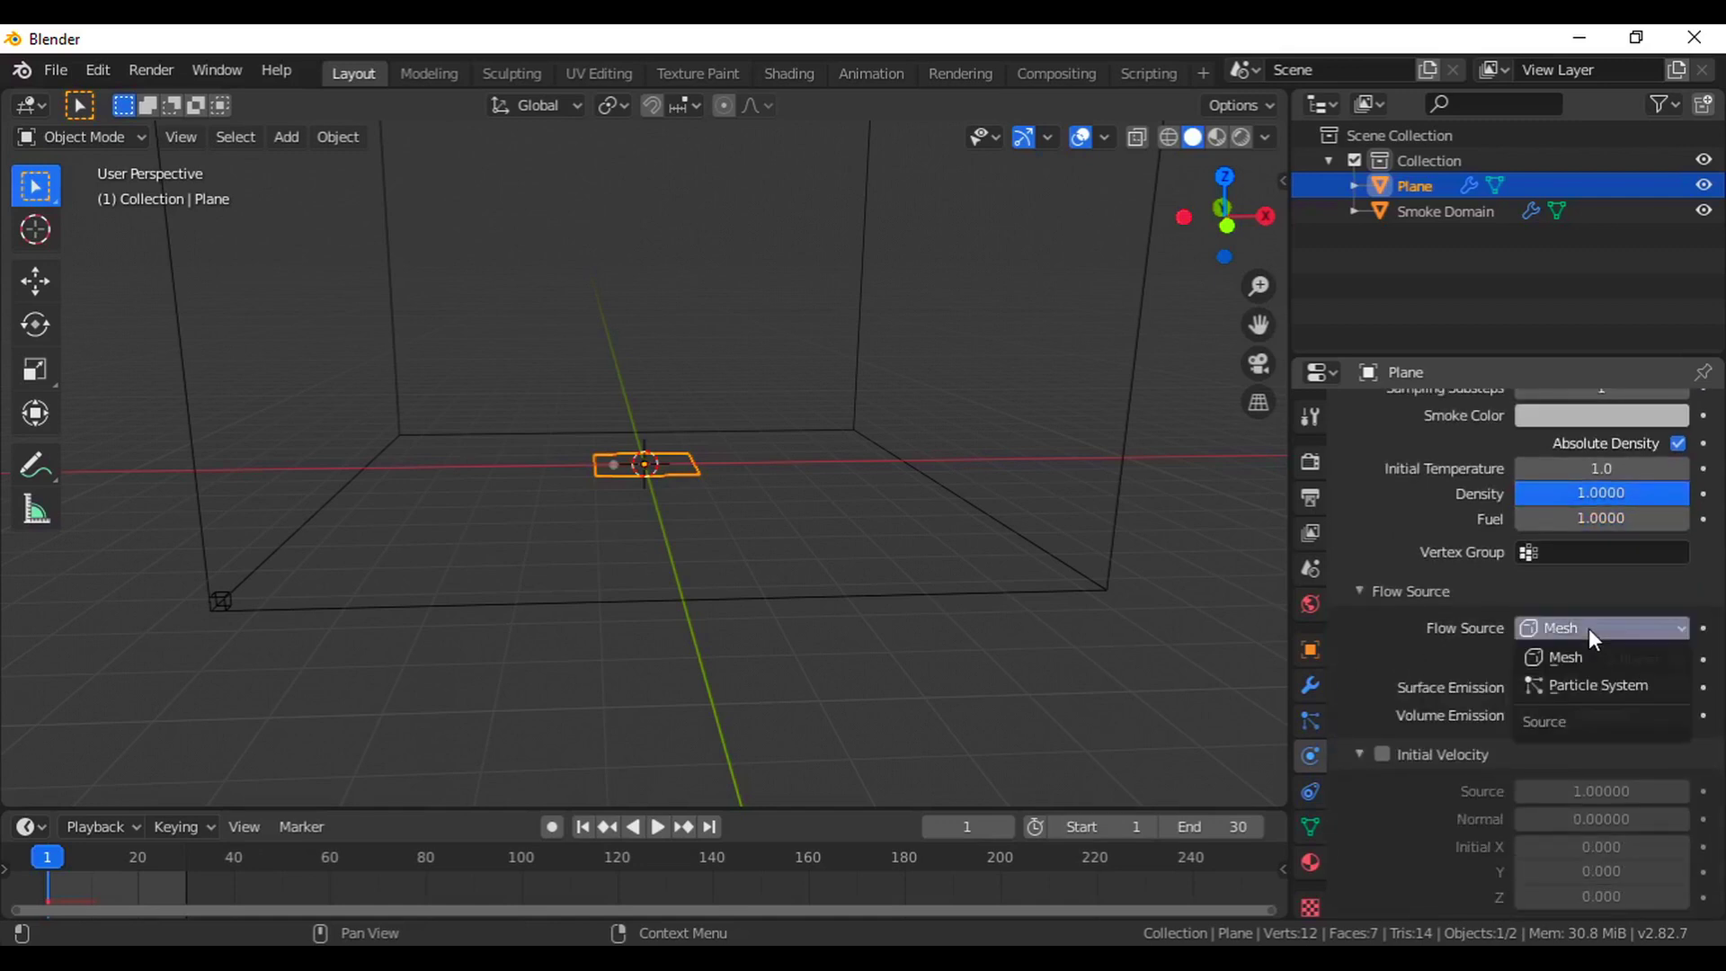
click(1582, 694)
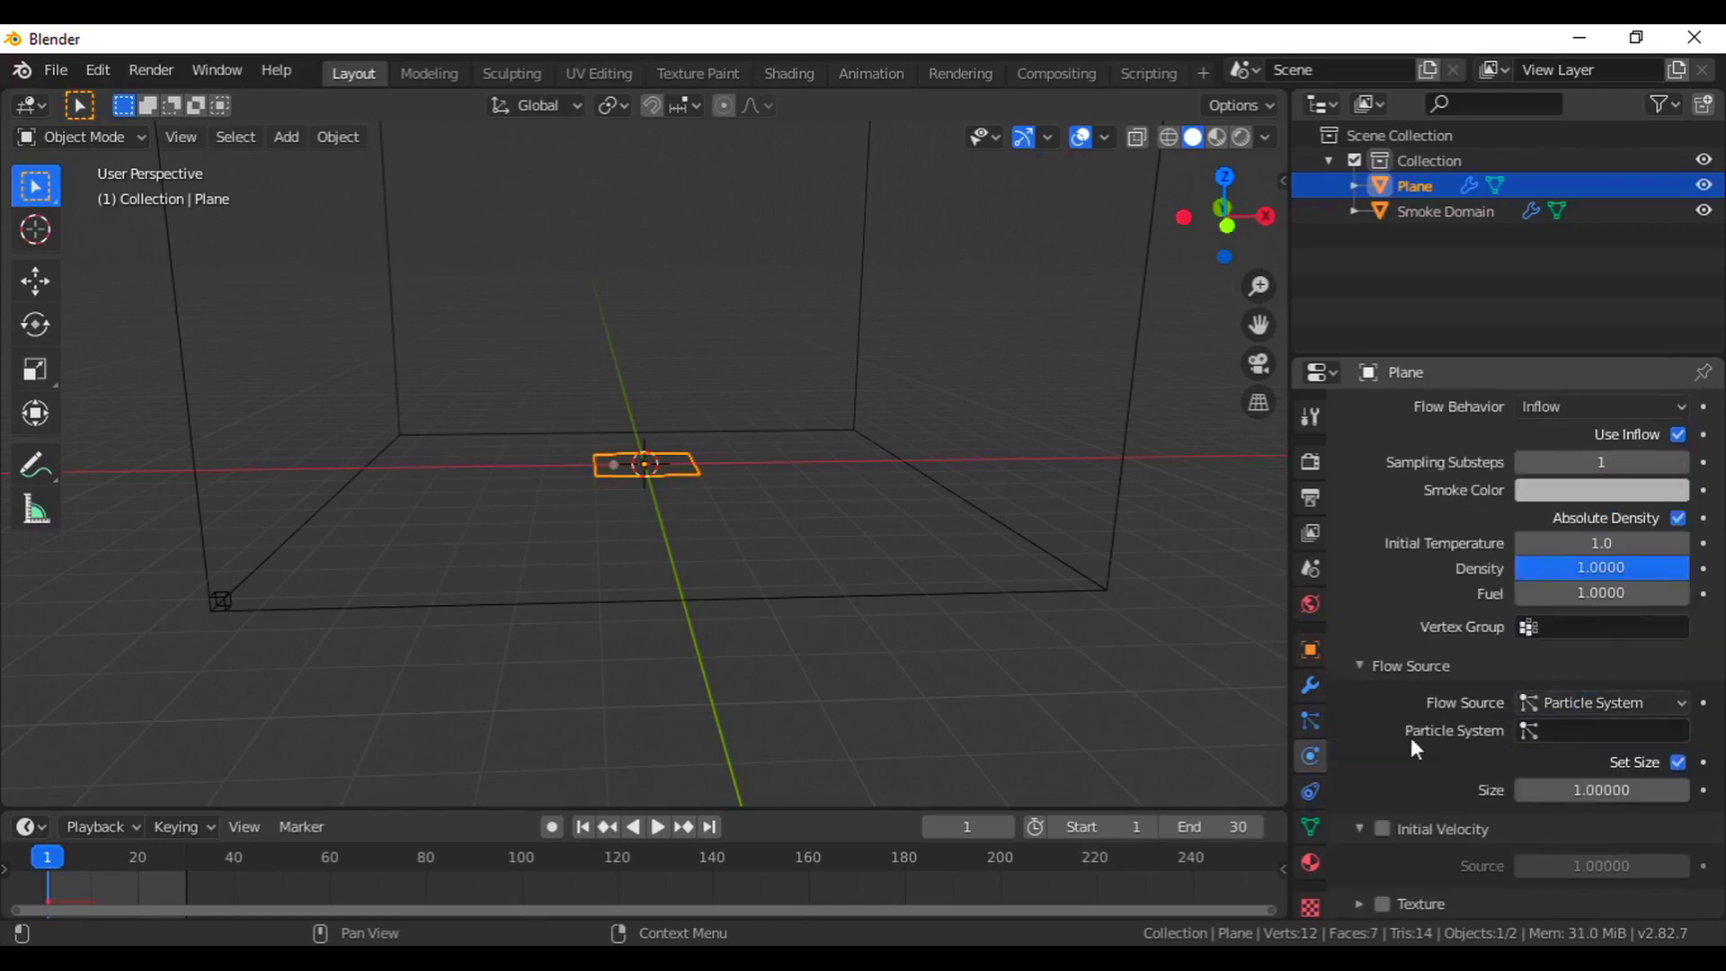
click(1531, 731)
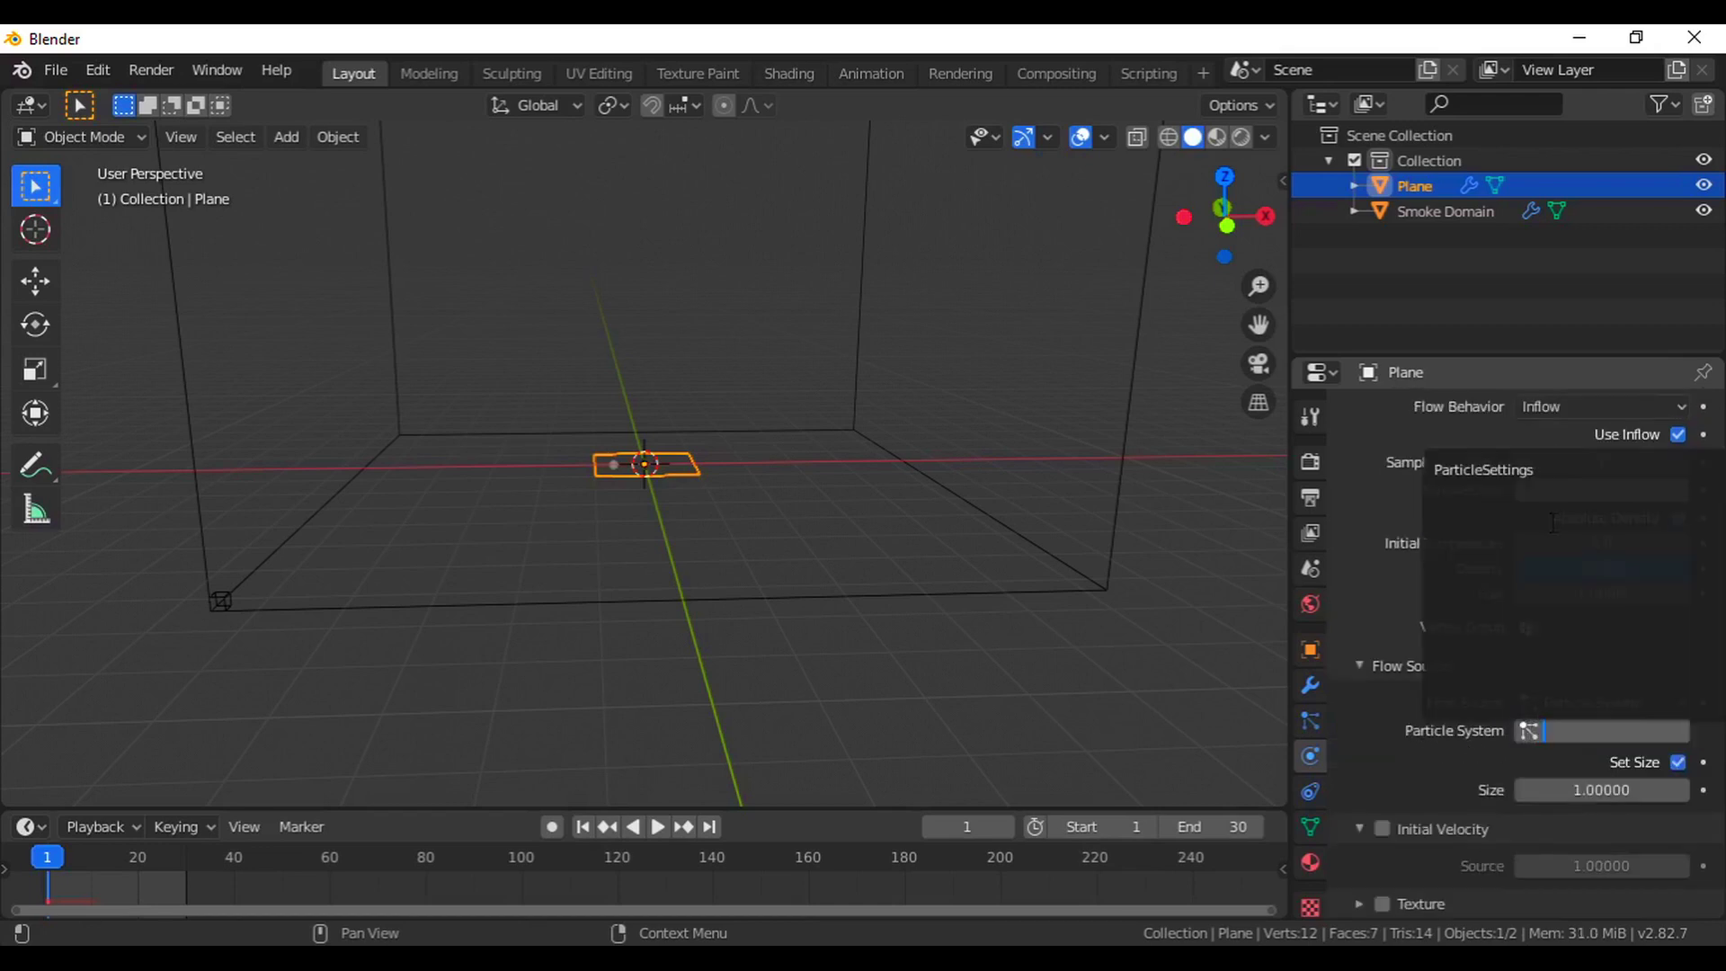
click(1533, 470)
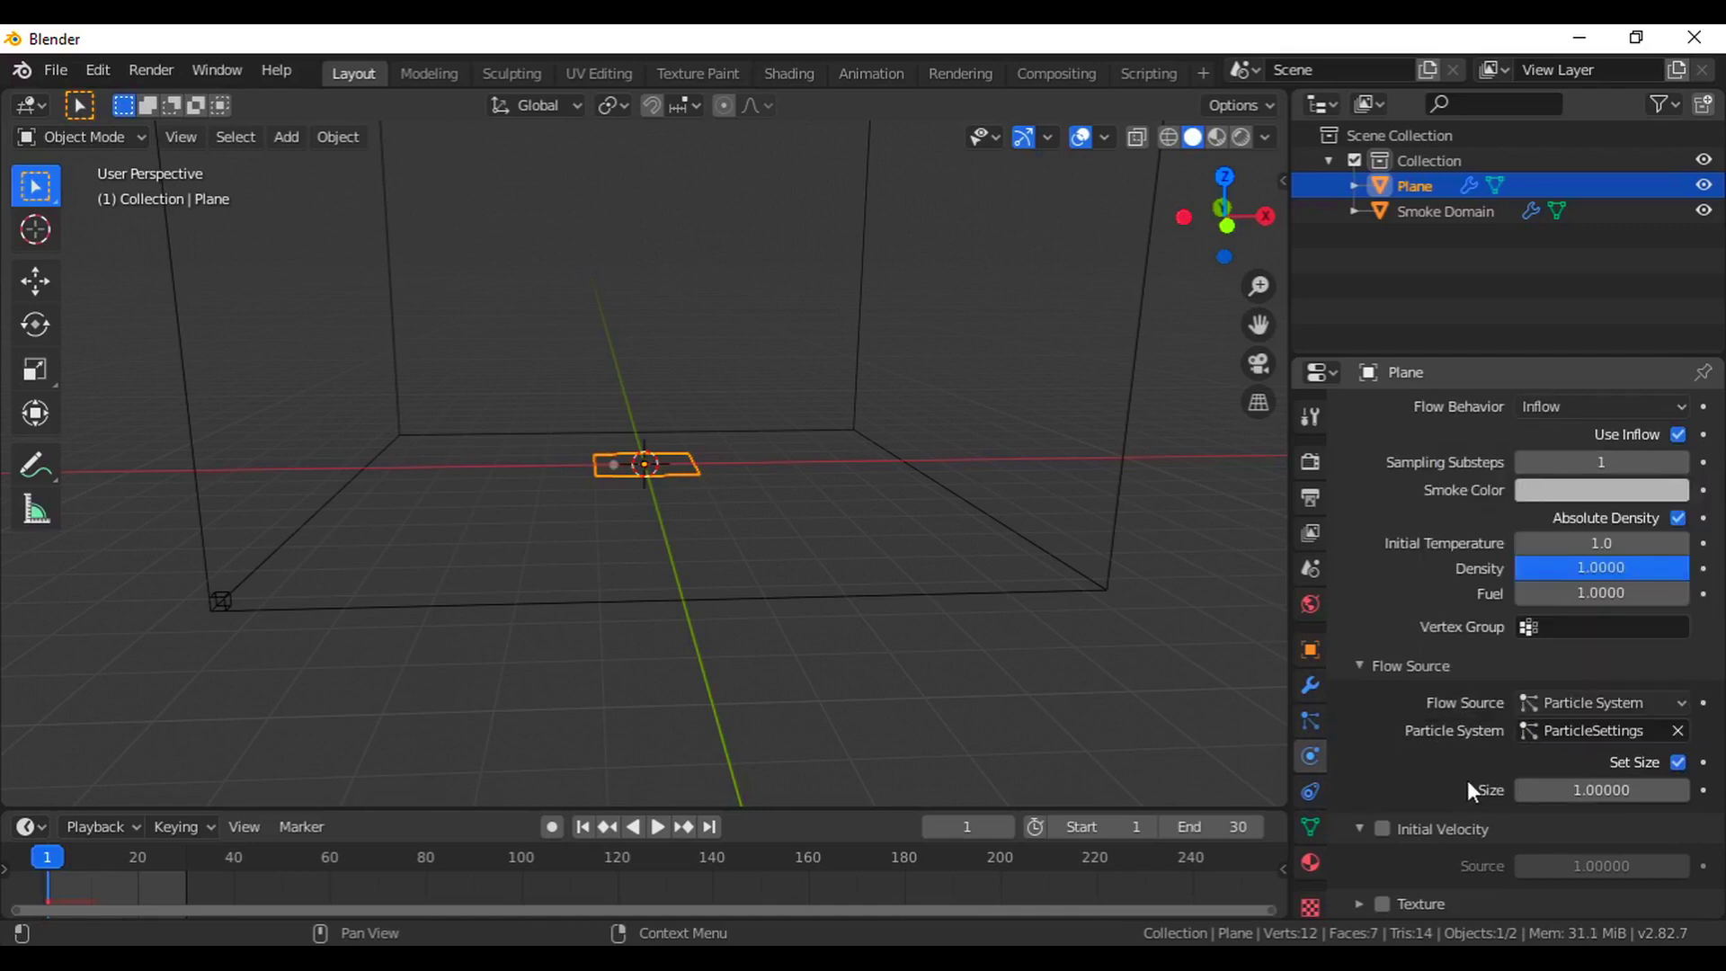
Enable Initial Velocity and Texture in the emitter plane's flow settings.
click(1382, 829)
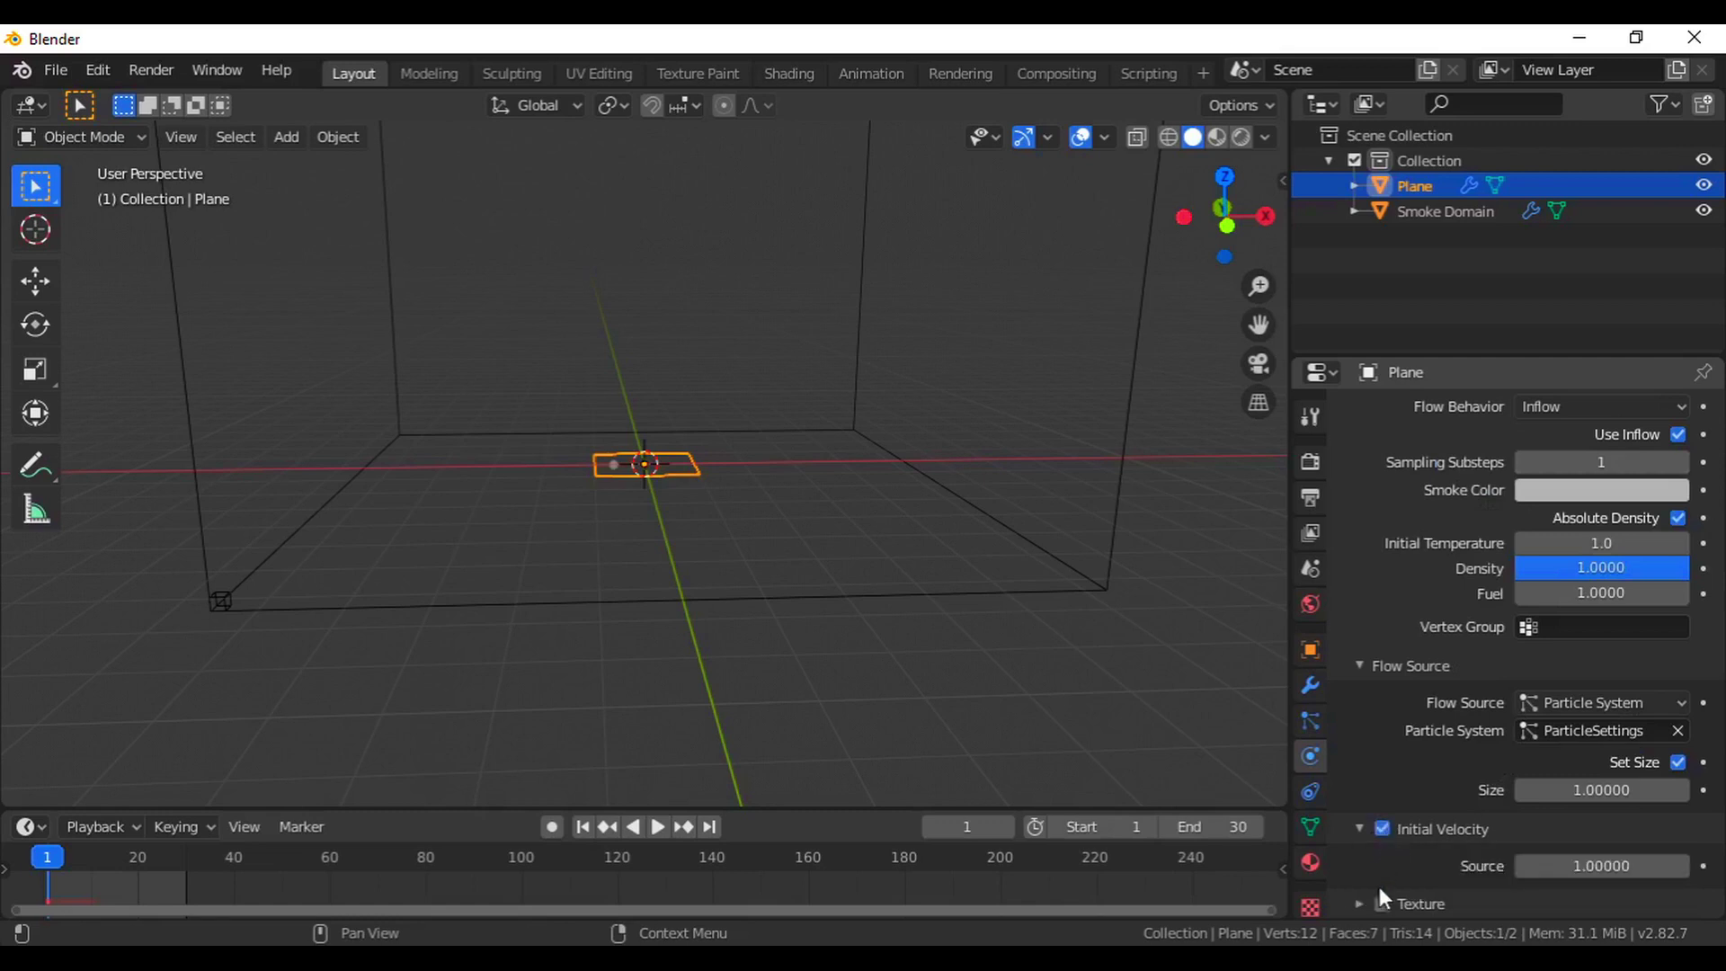
click(1362, 904)
scroll(1362, 863, down, 3)
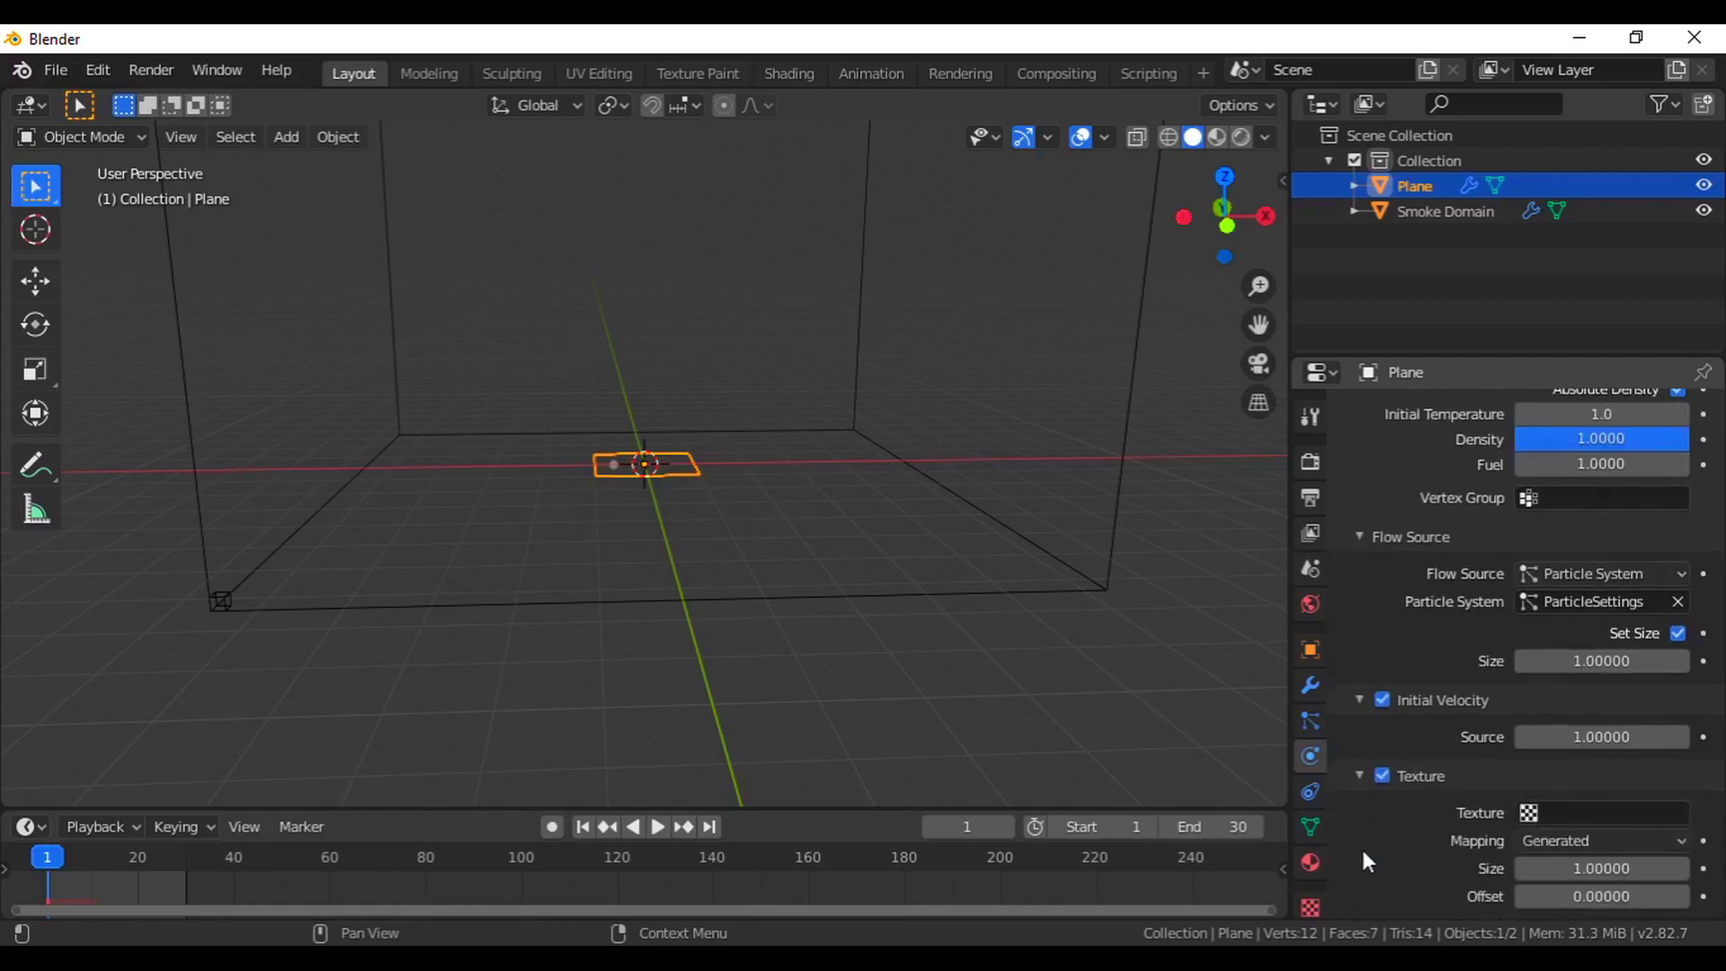
Create a new texture and set its type to Clouds.
click(1309, 908)
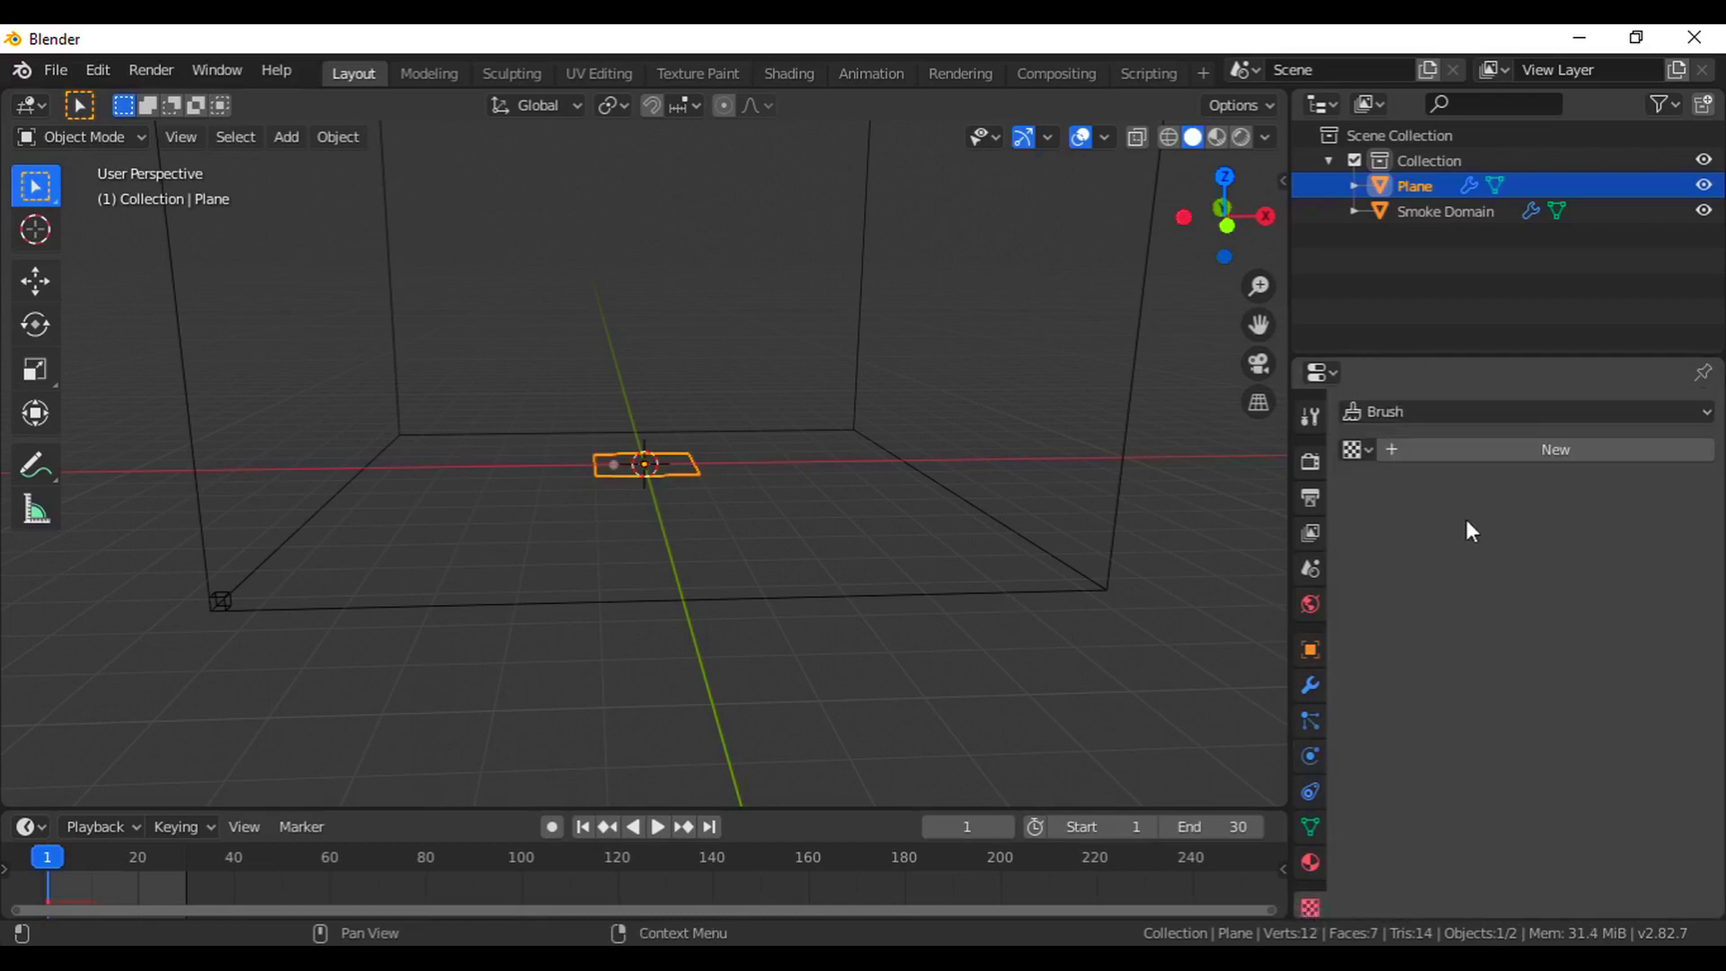
click(1482, 461)
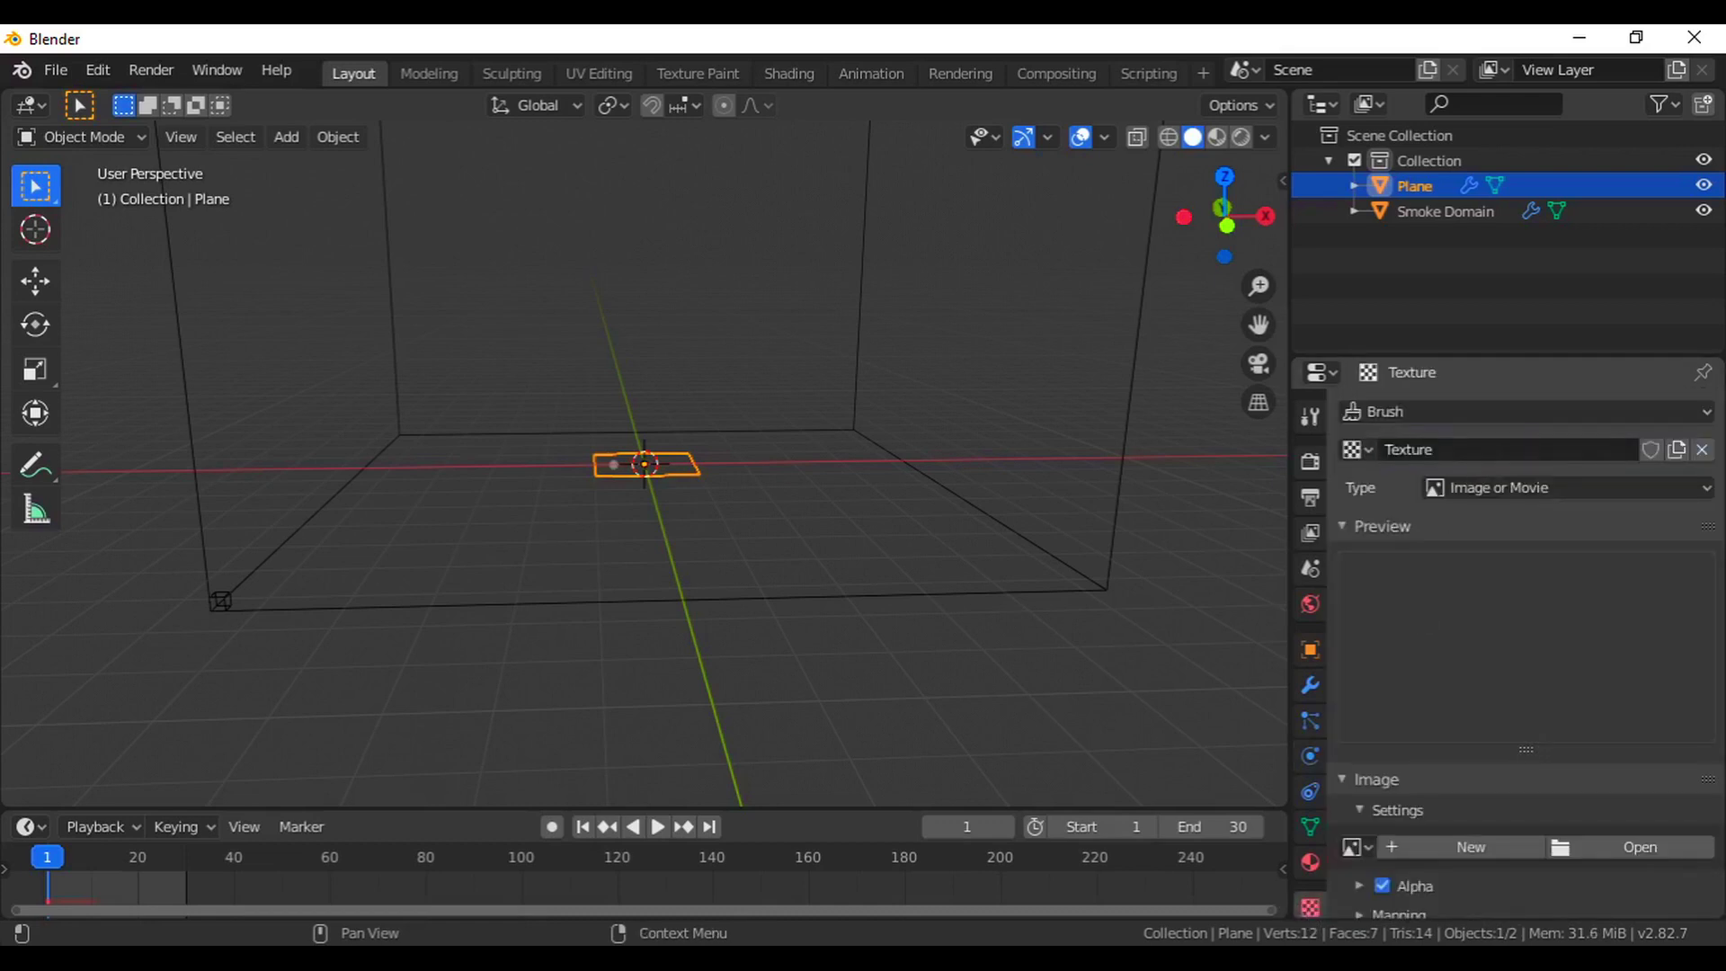
click(1523, 494)
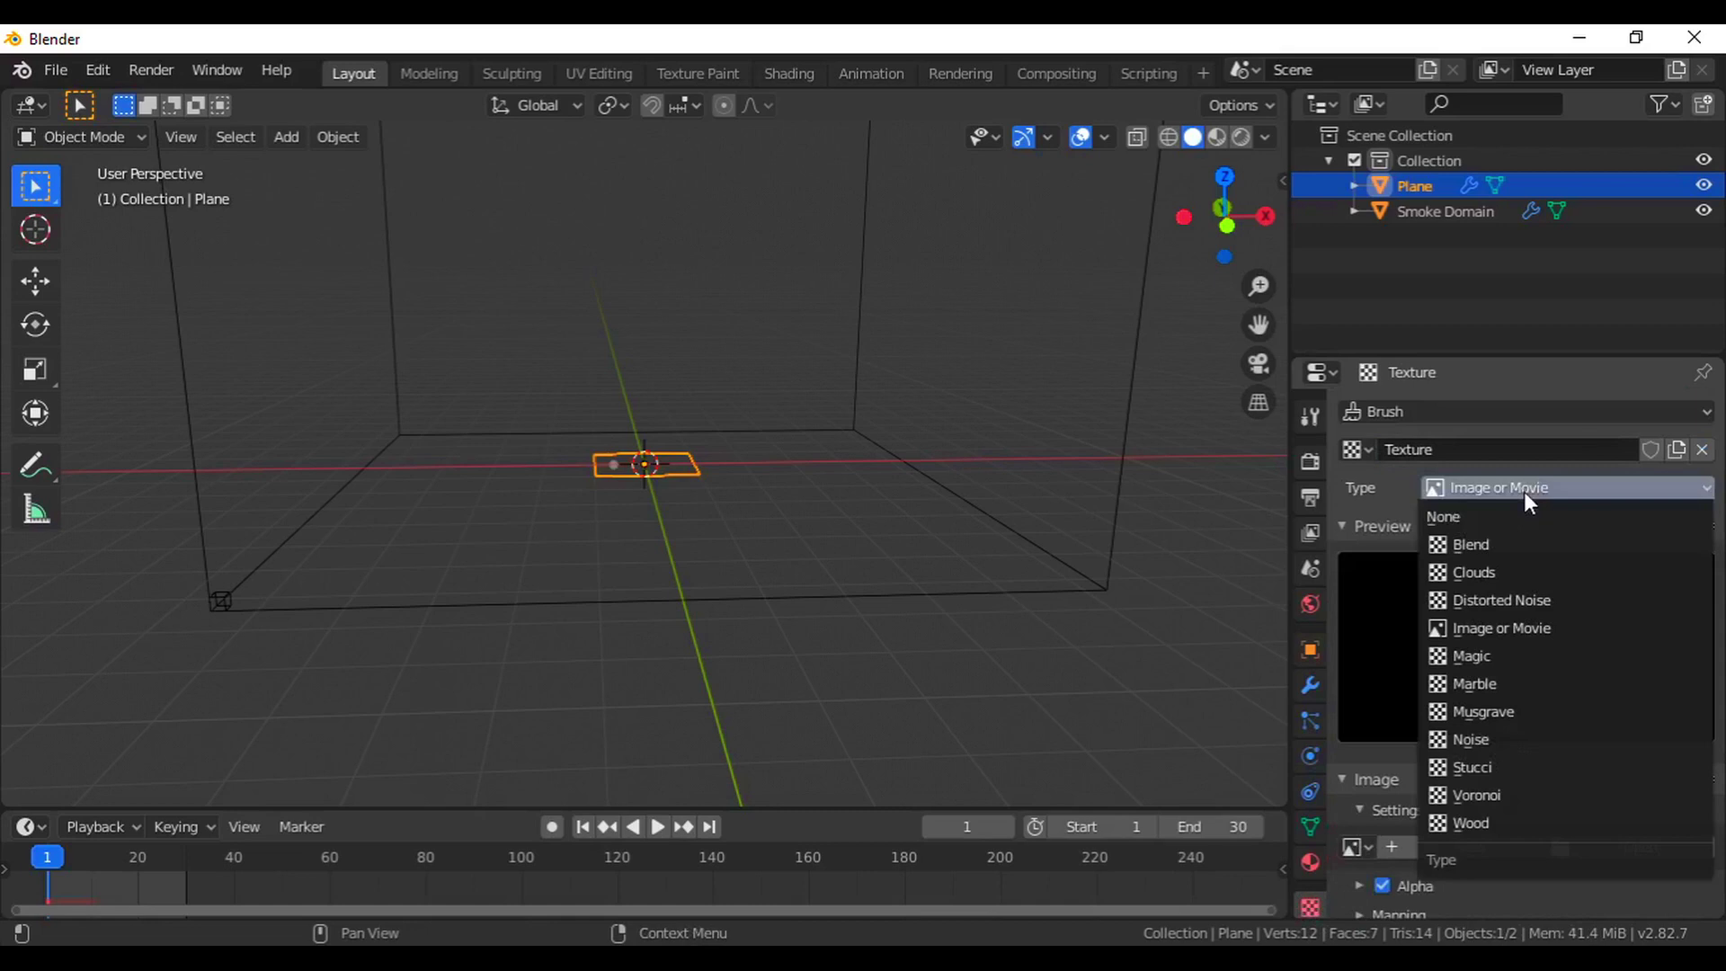
click(1507, 568)
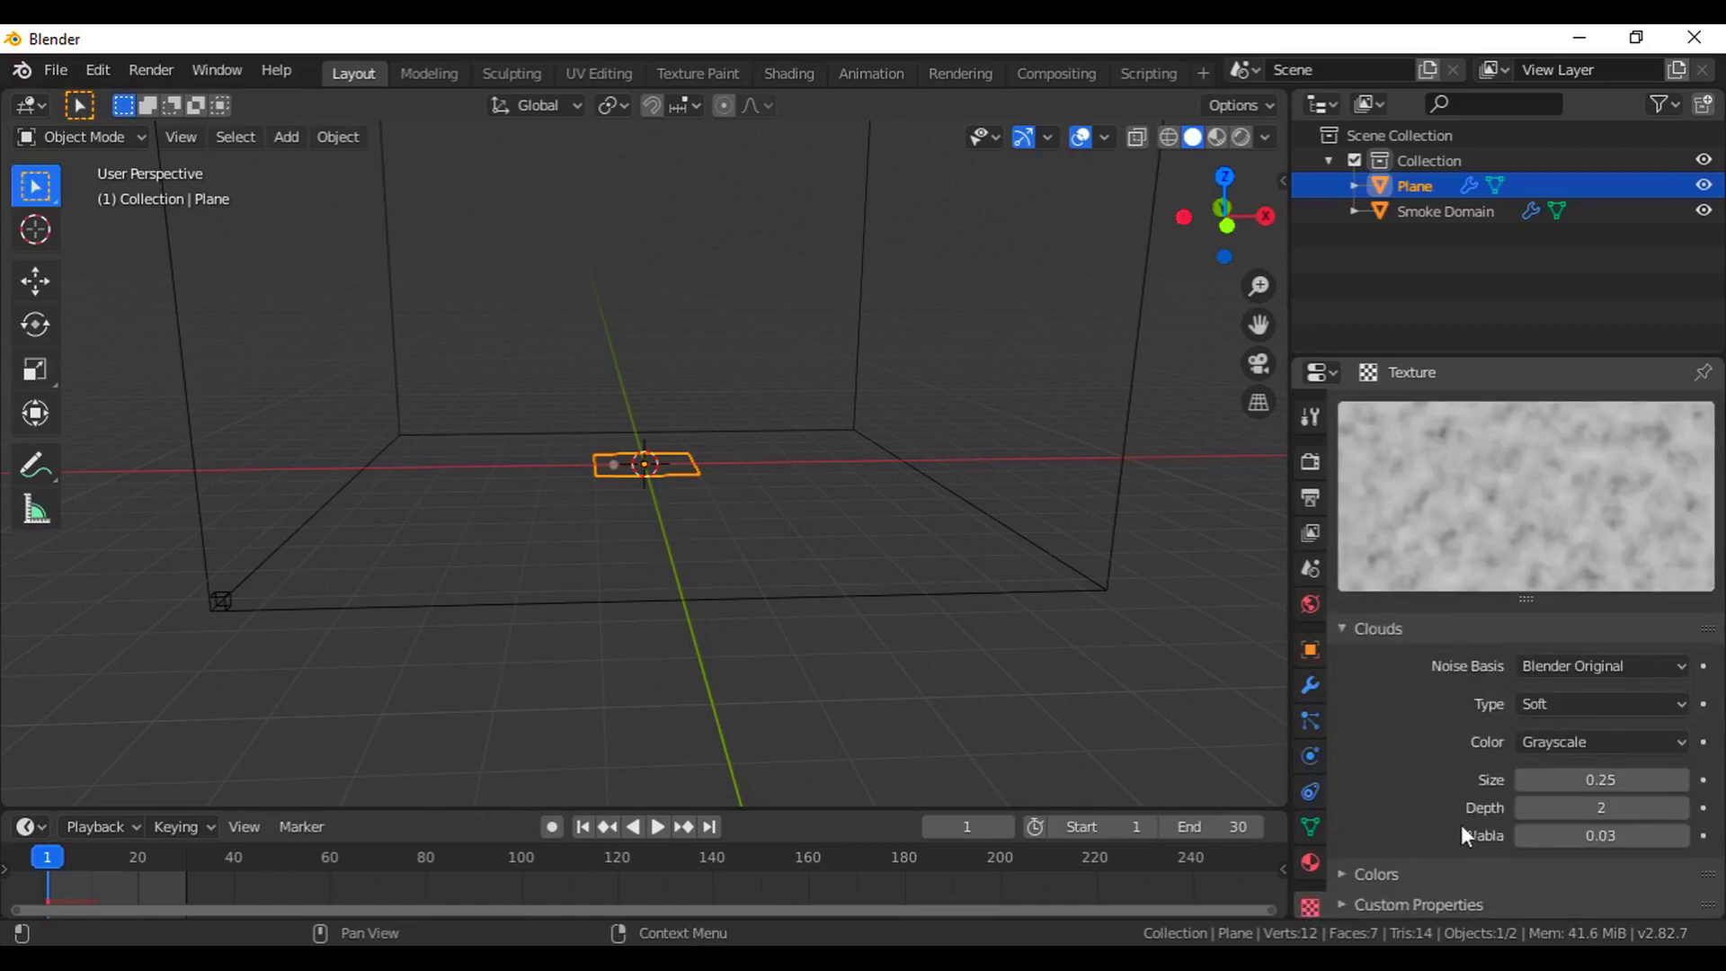
Expand the Clouds texture's color settings and set Contrast to 5.
click(1342, 874)
scroll(1377, 838, down, 6)
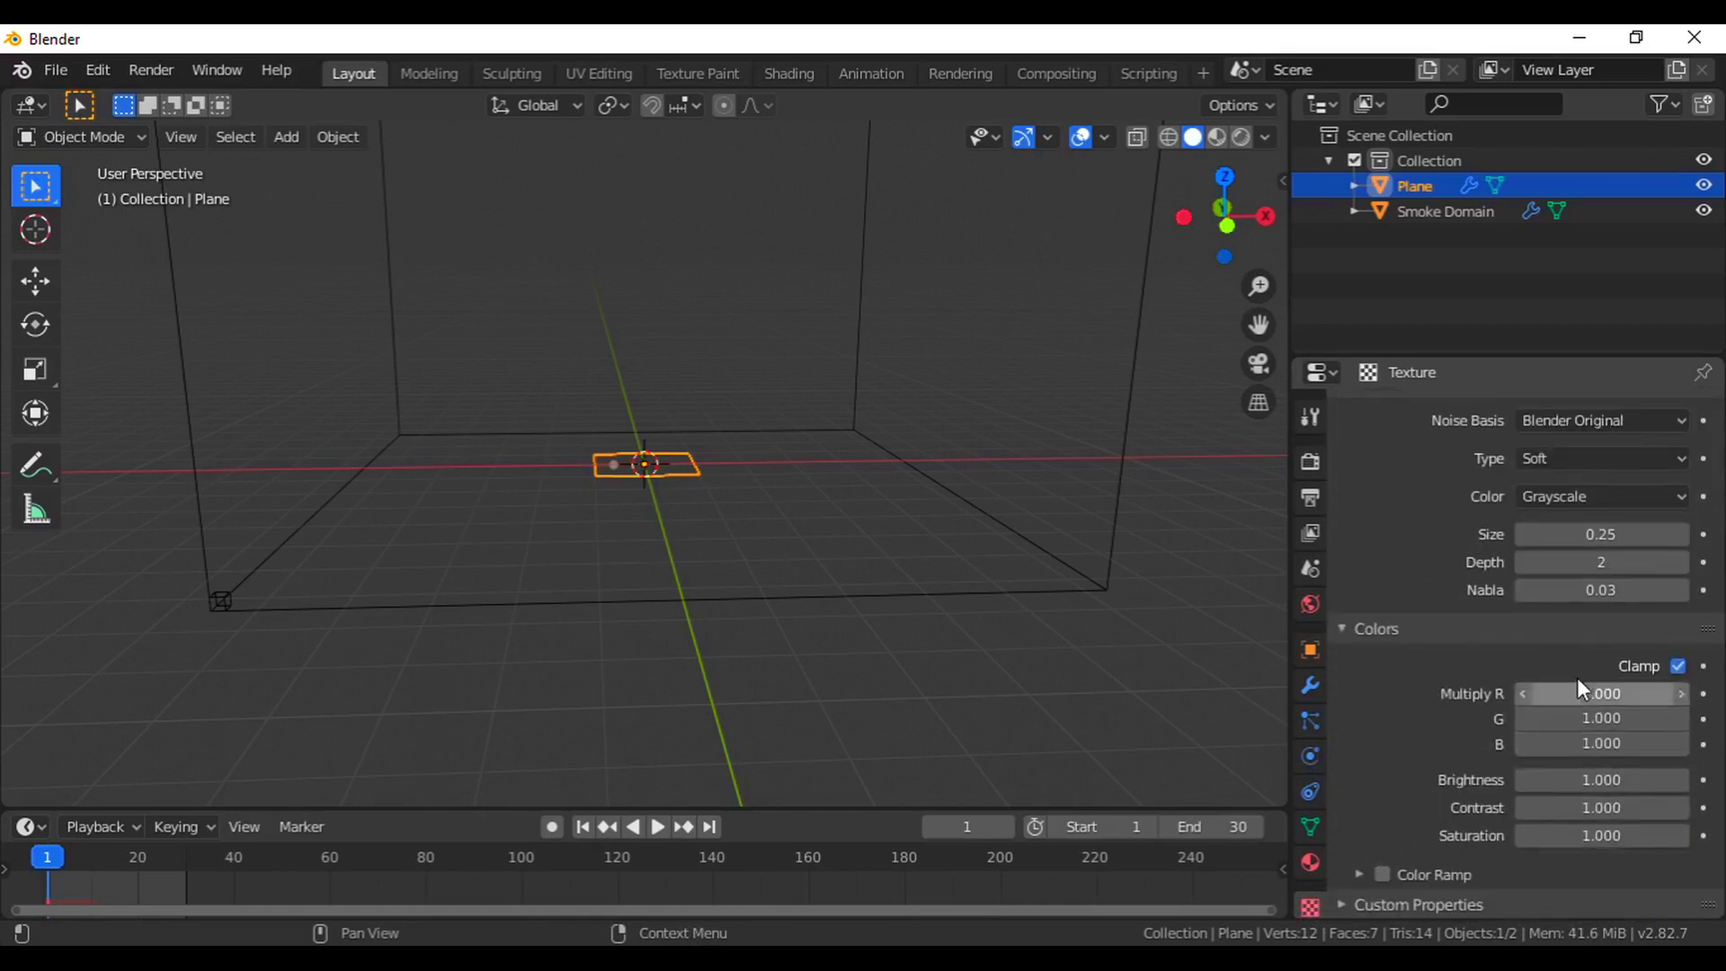
scroll(1546, 746, up, 2)
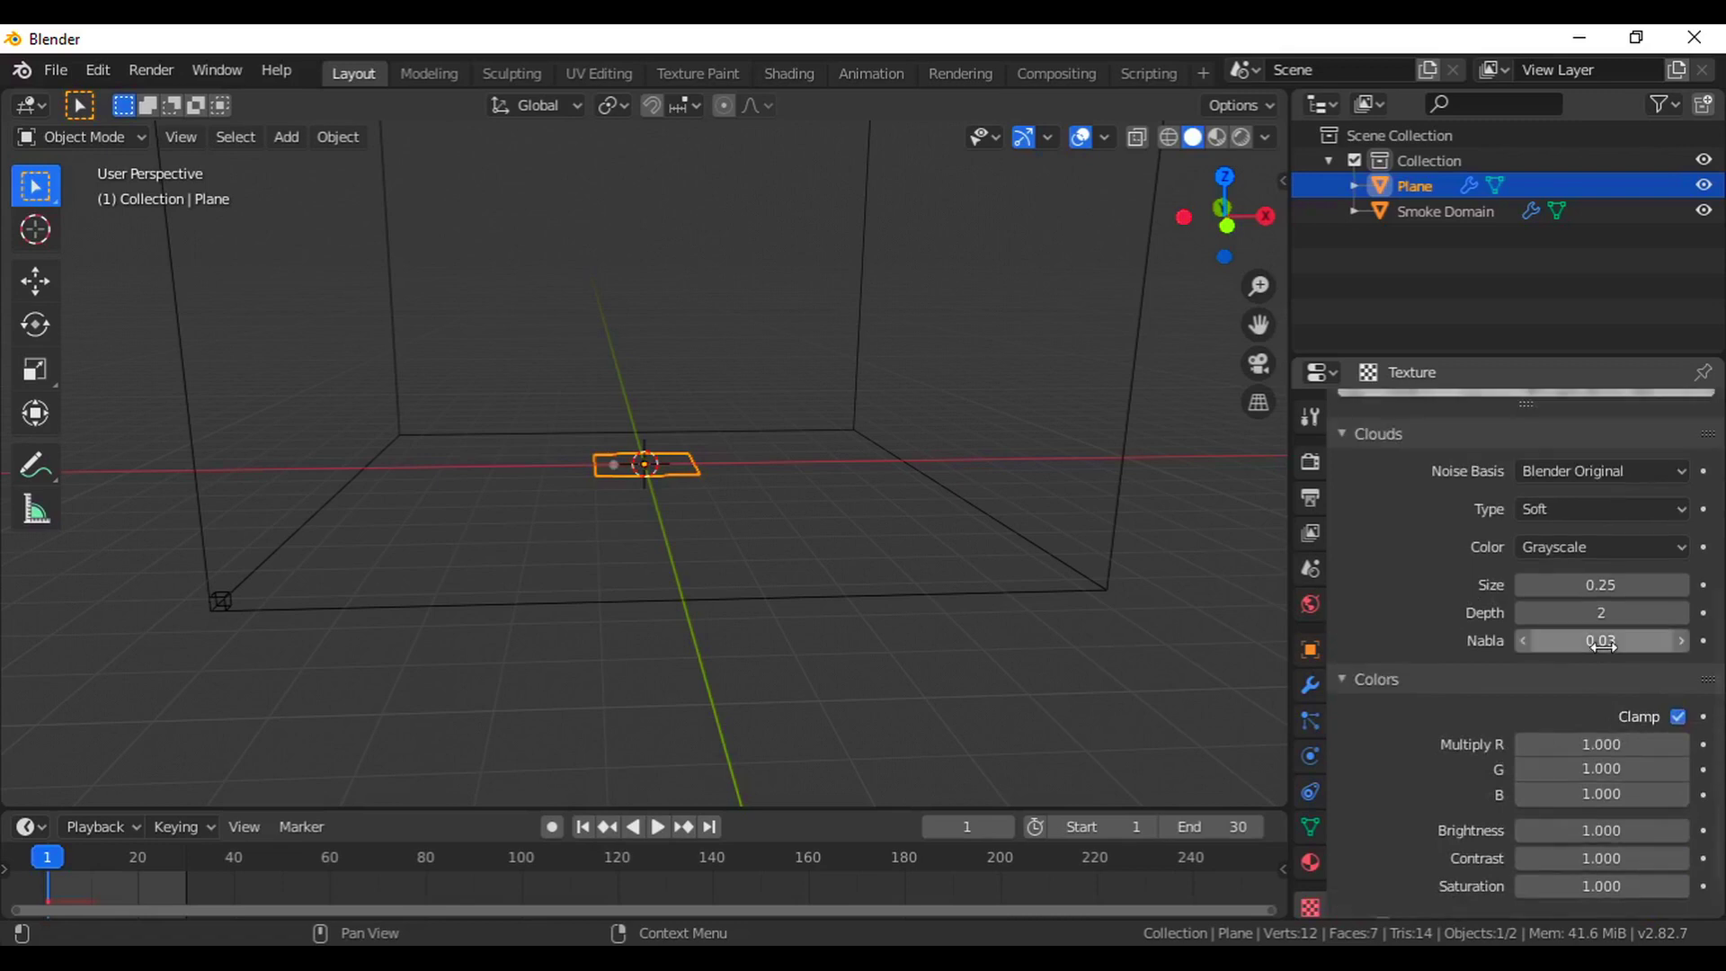
scroll(1536, 749, down, 2)
double_click(1625, 808)
text(5)
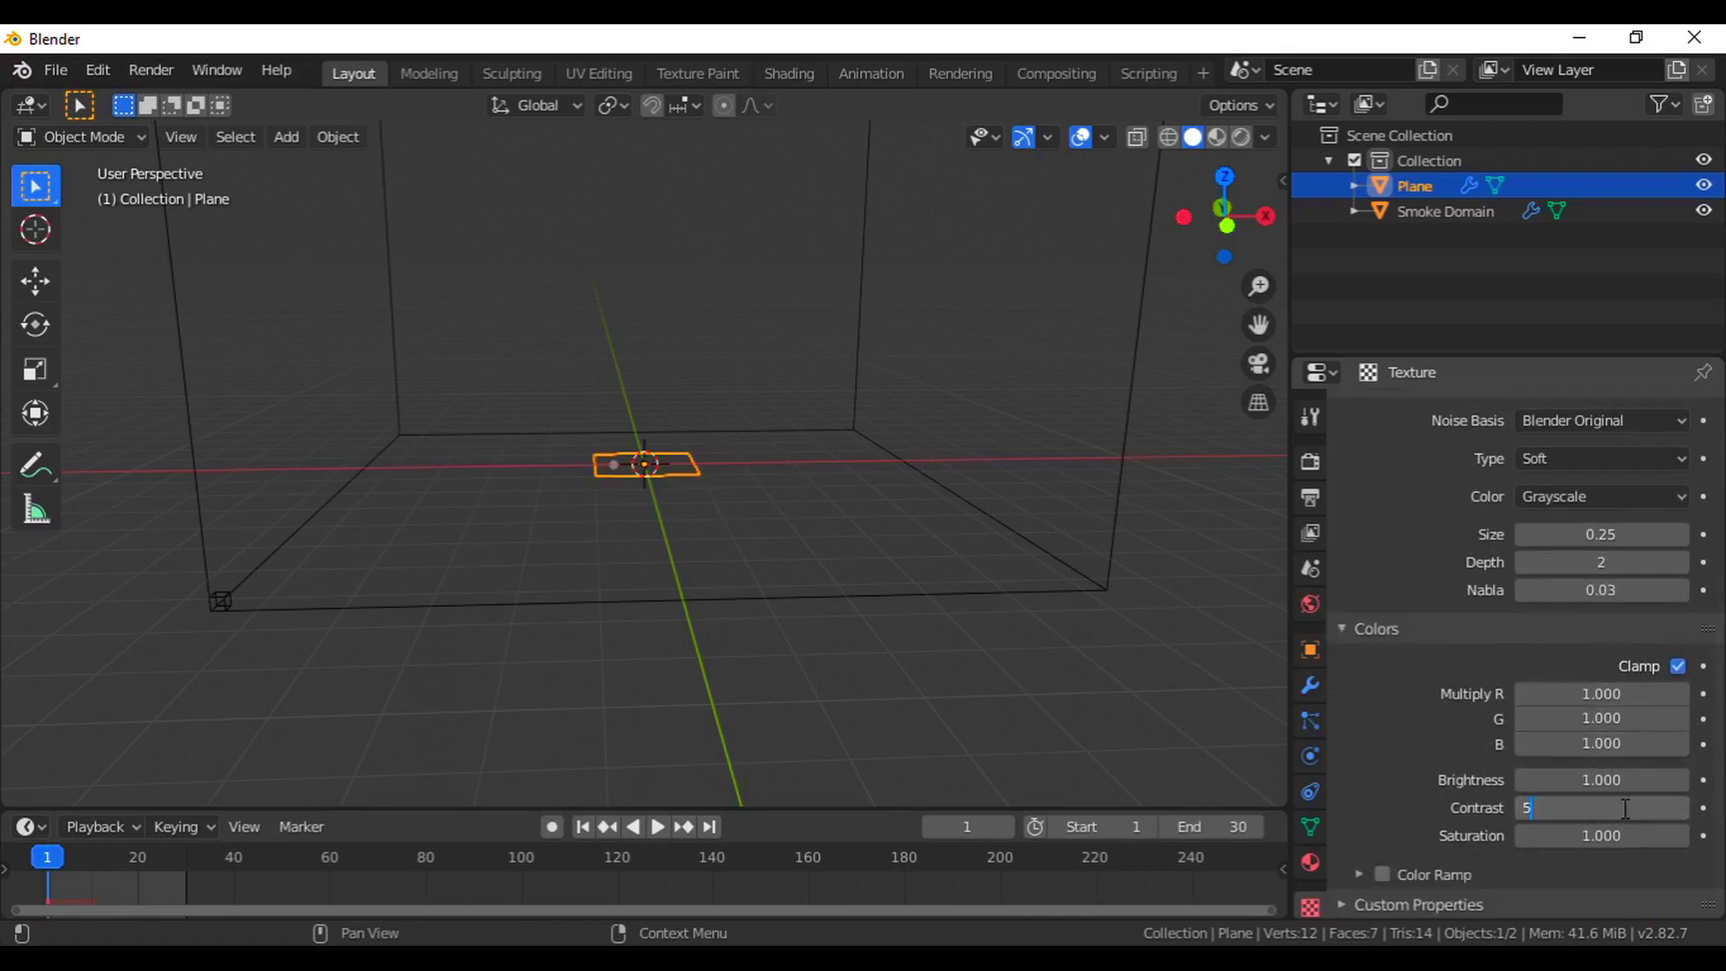
key(Return)
scroll(1620, 809, up, 8)
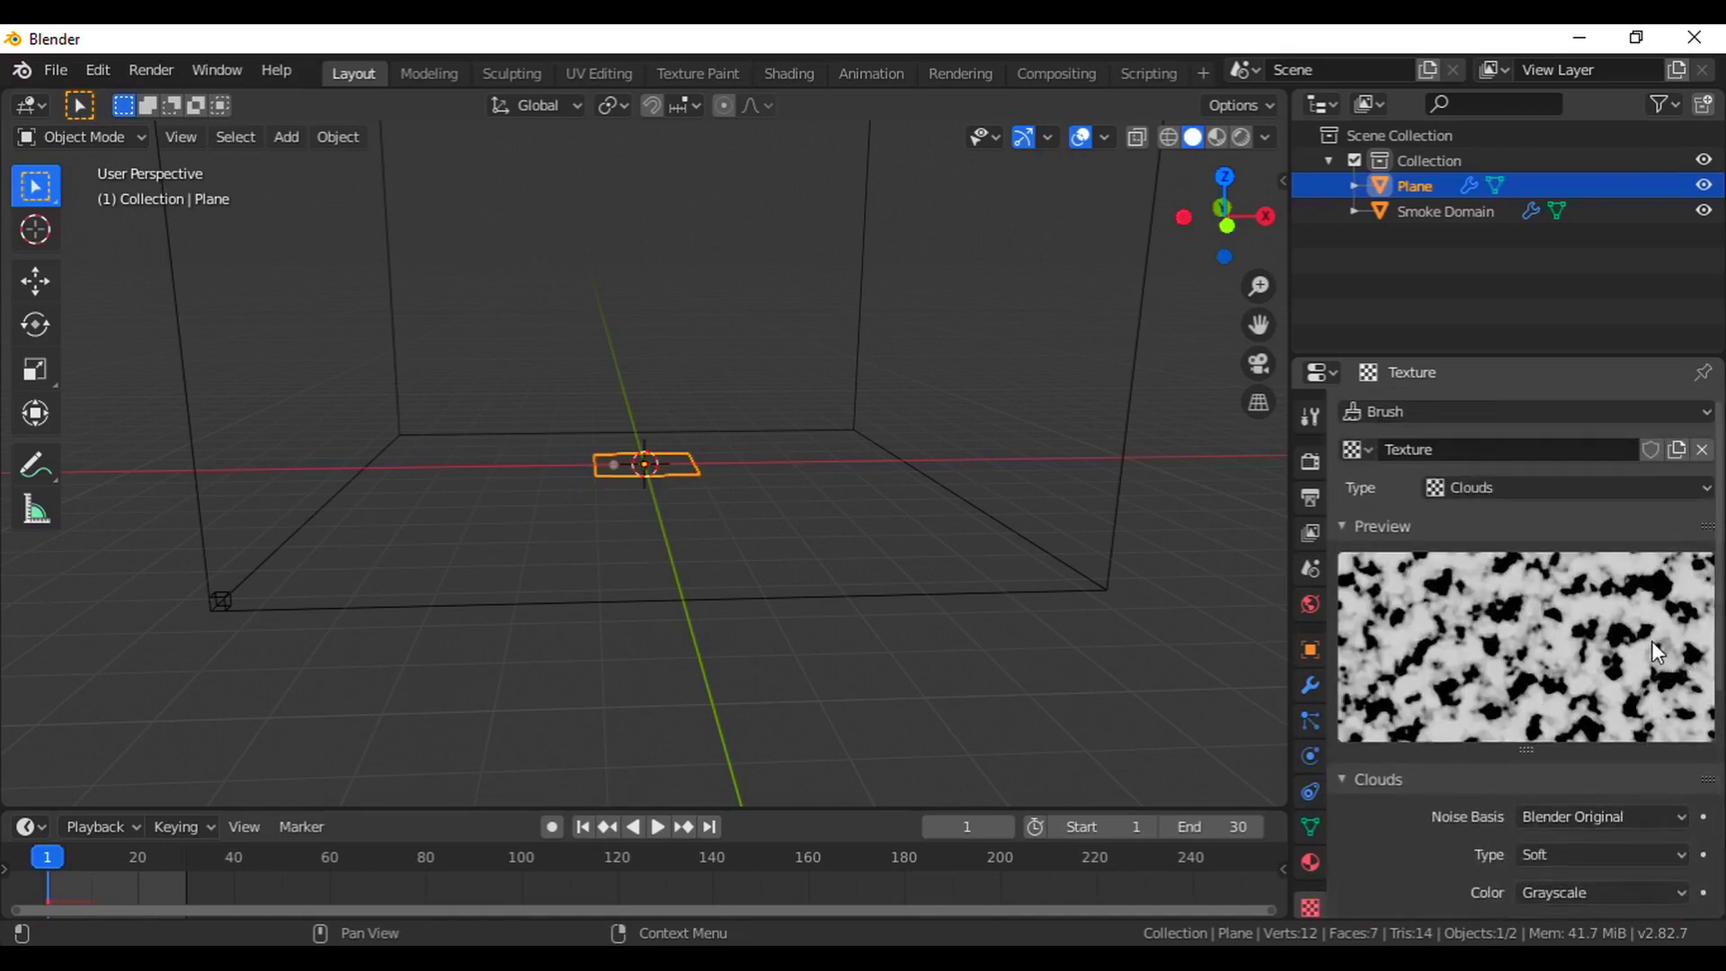
Assign the Clouds texture to the Texture slot in the emitter plane's fluid flow settings.
click(1312, 752)
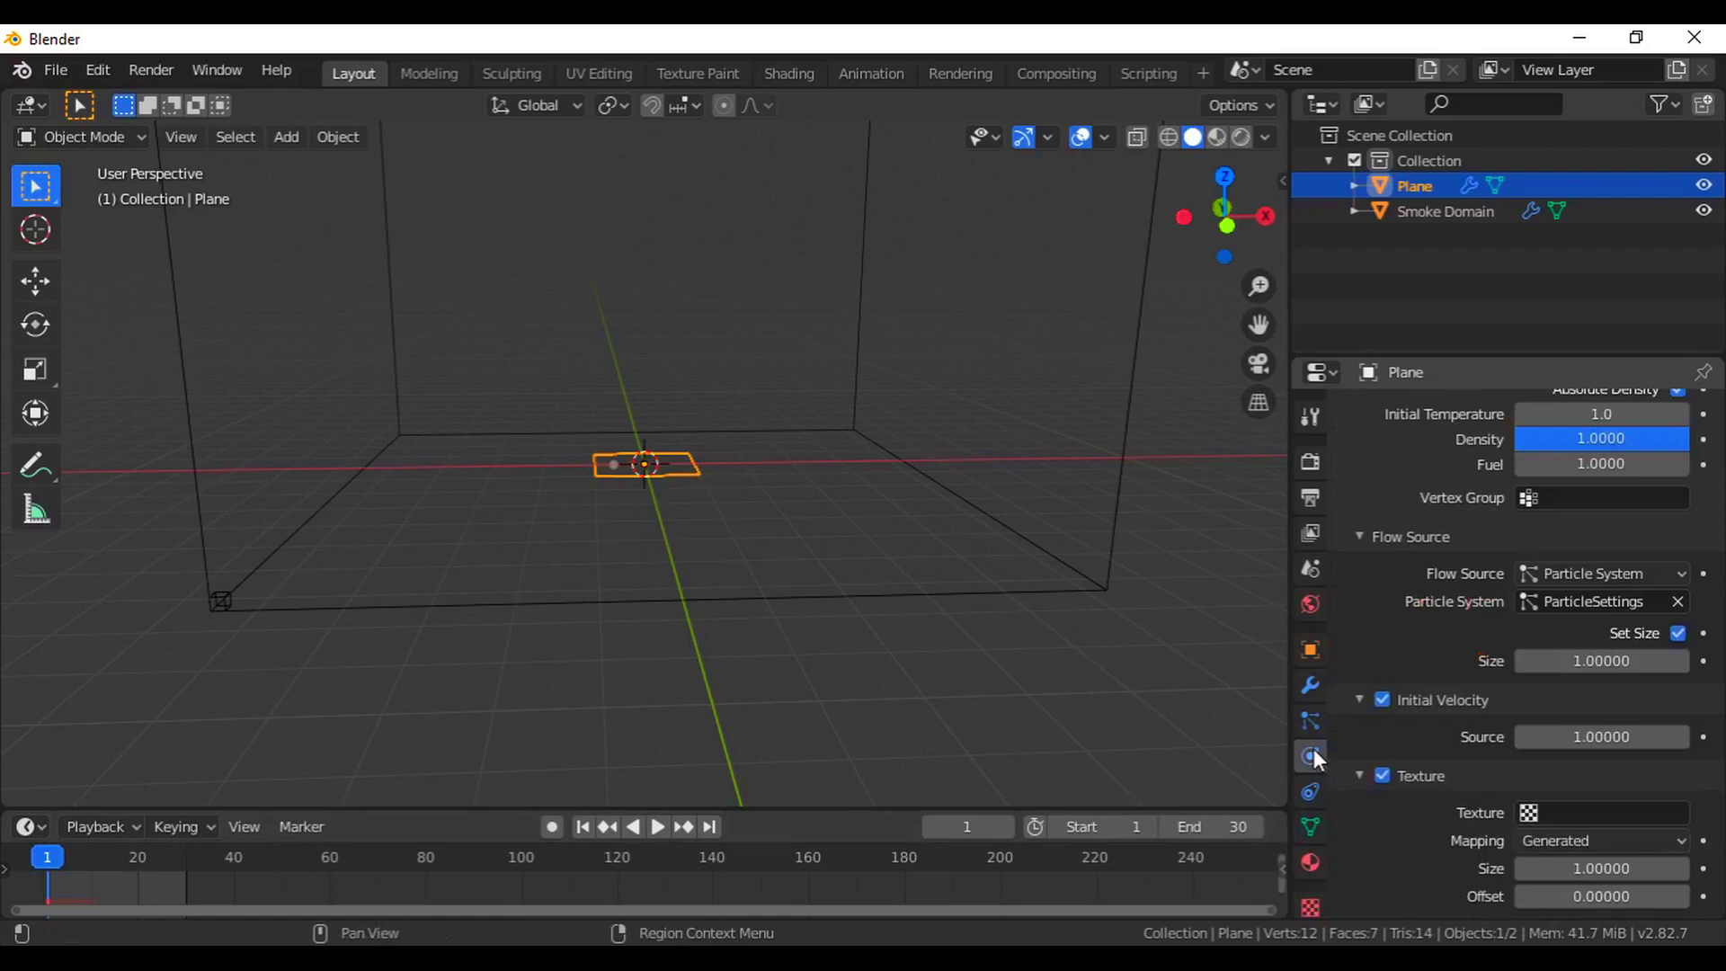
click(1601, 834)
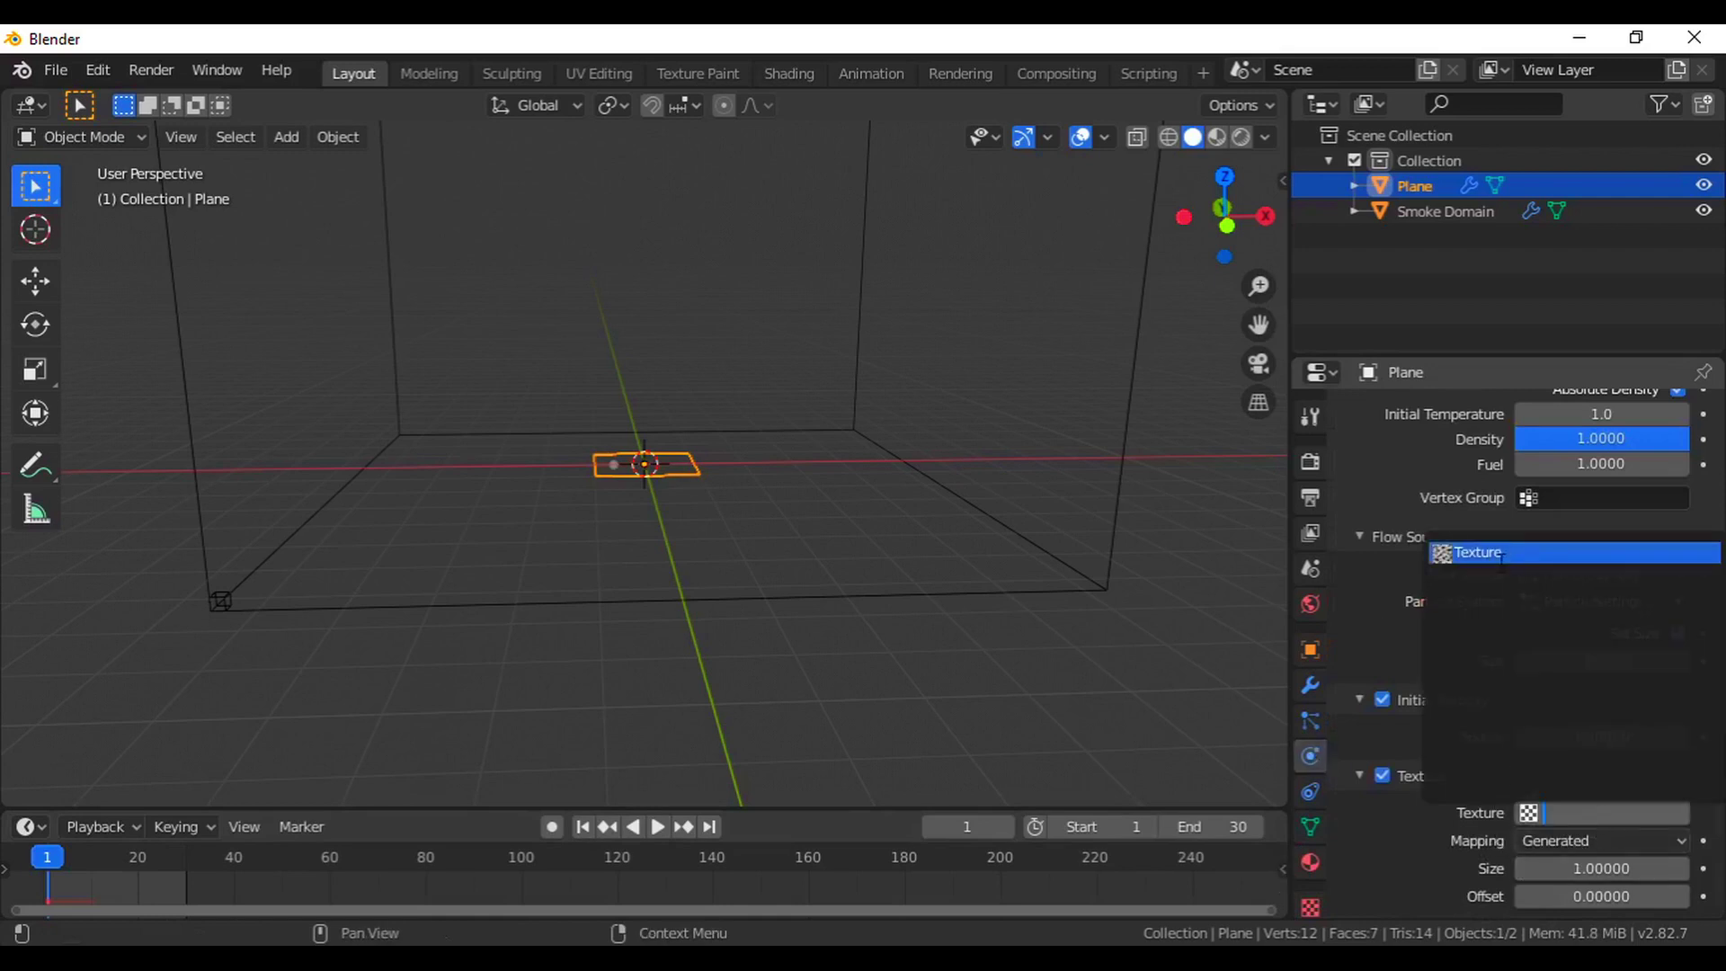
click(1529, 553)
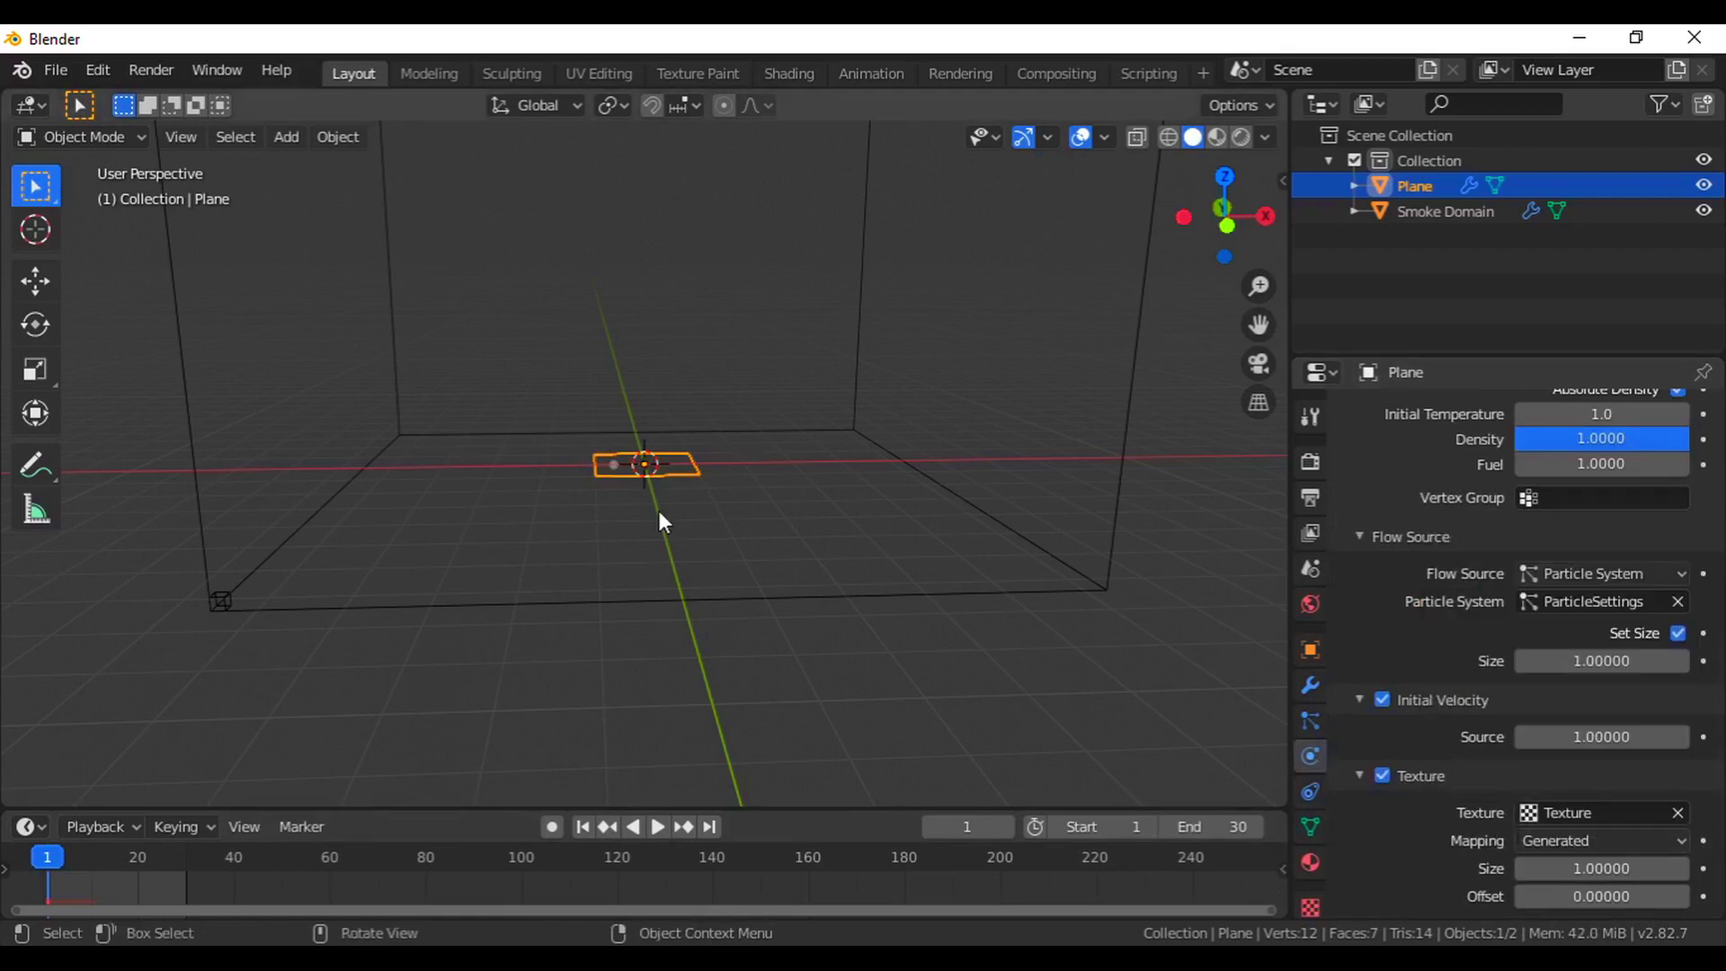
scroll(1550, 765, up, 10)
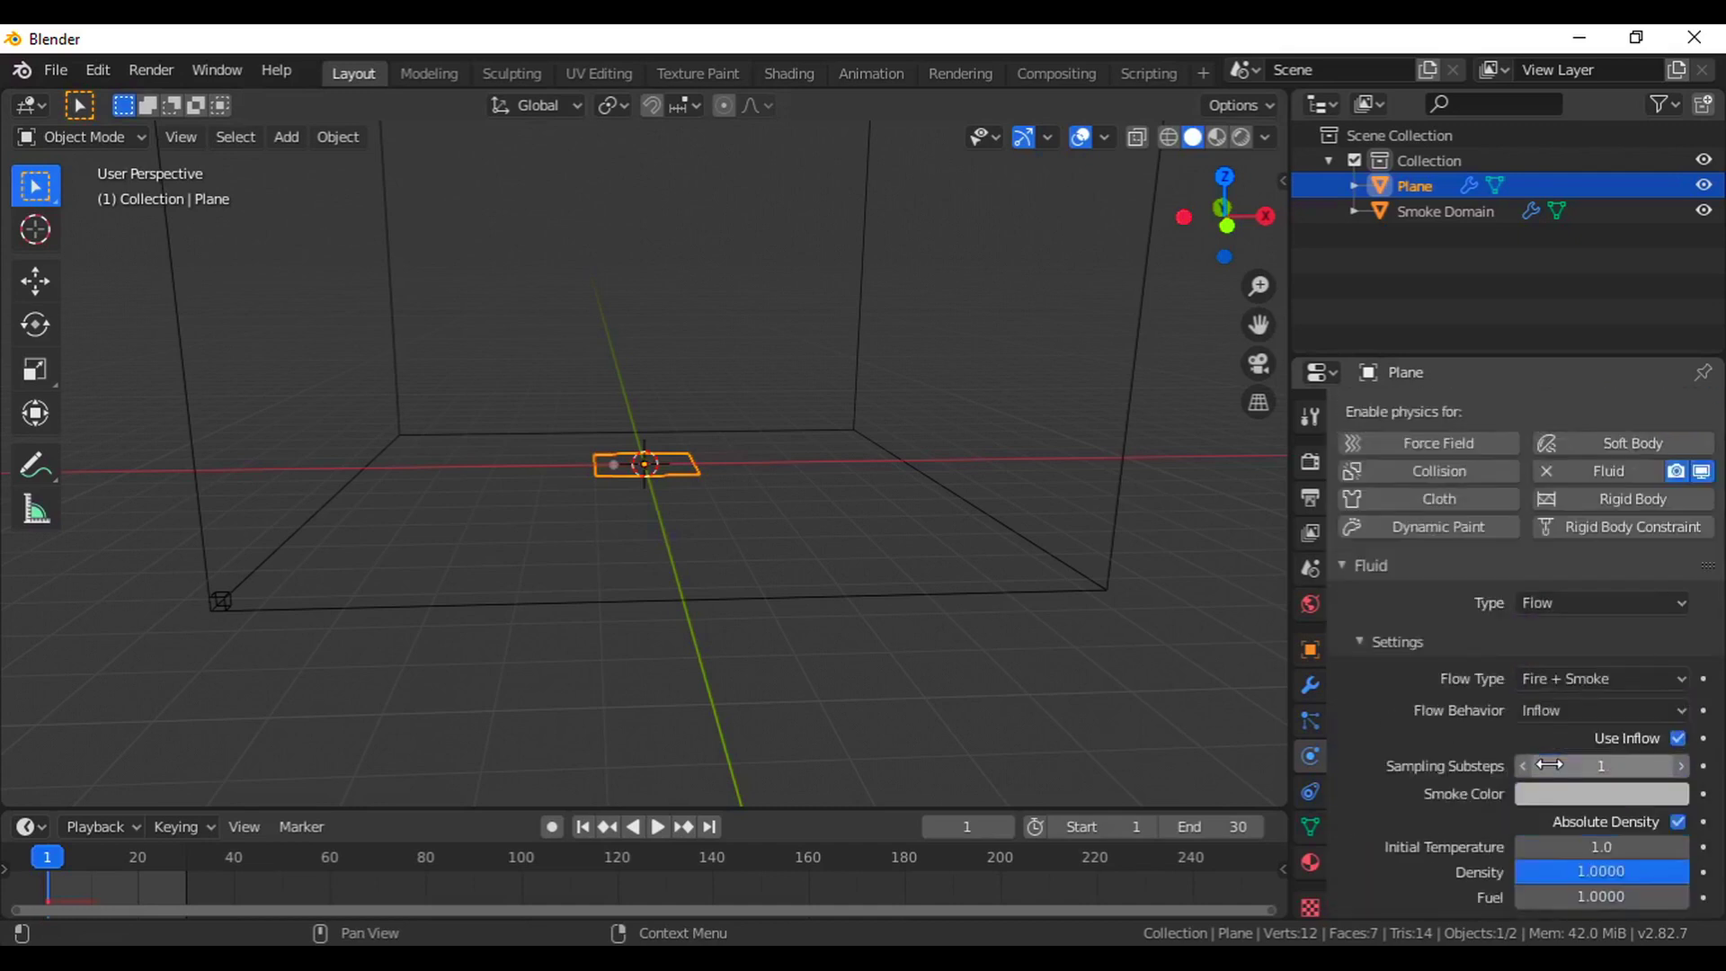
Bake the smoke domain's fluid data and play the animation, stopping at frame 12.
click(1120, 498)
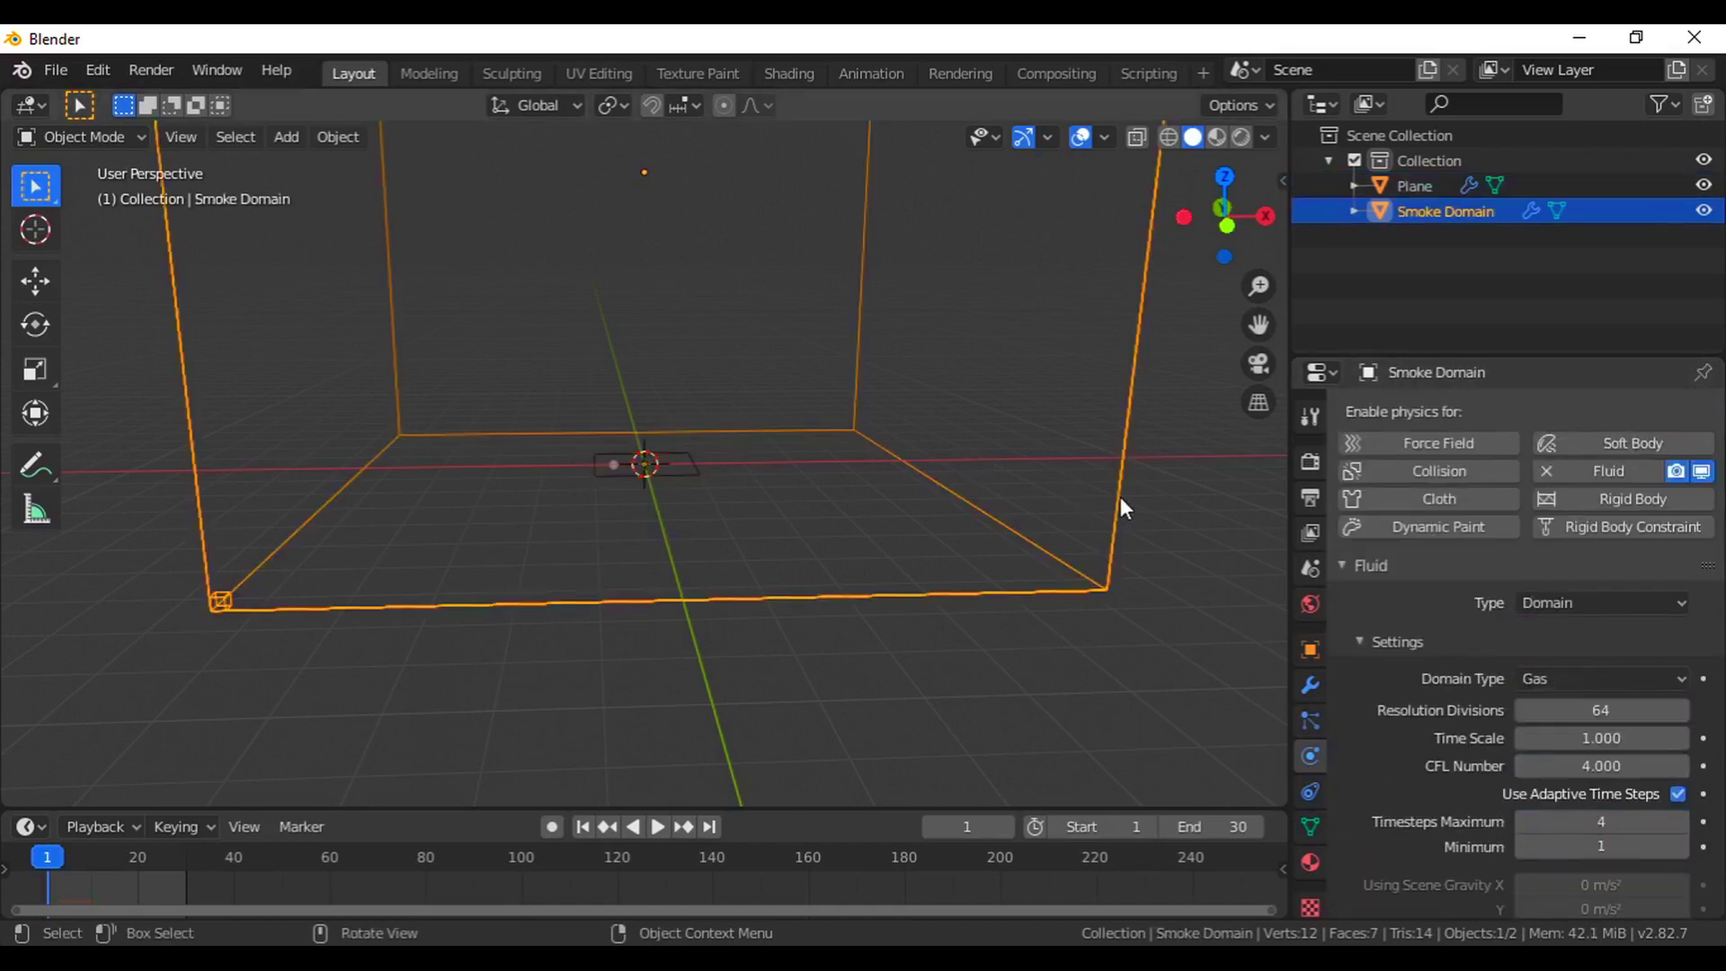
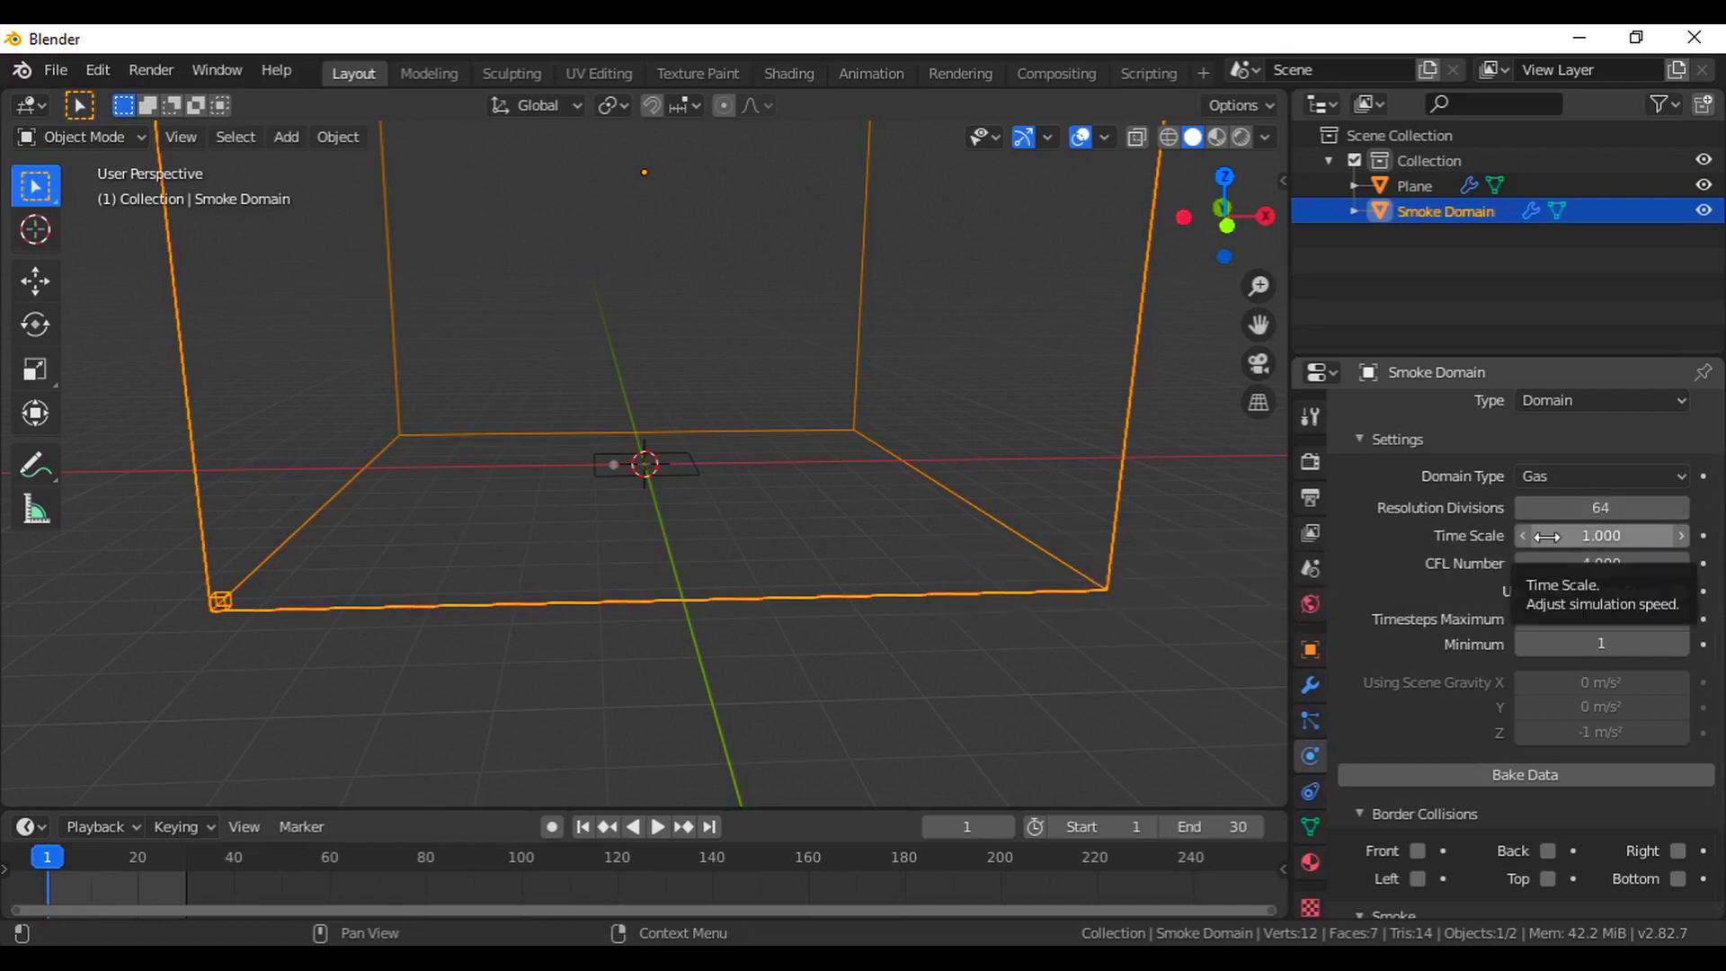
scroll(1402, 726, down, 4)
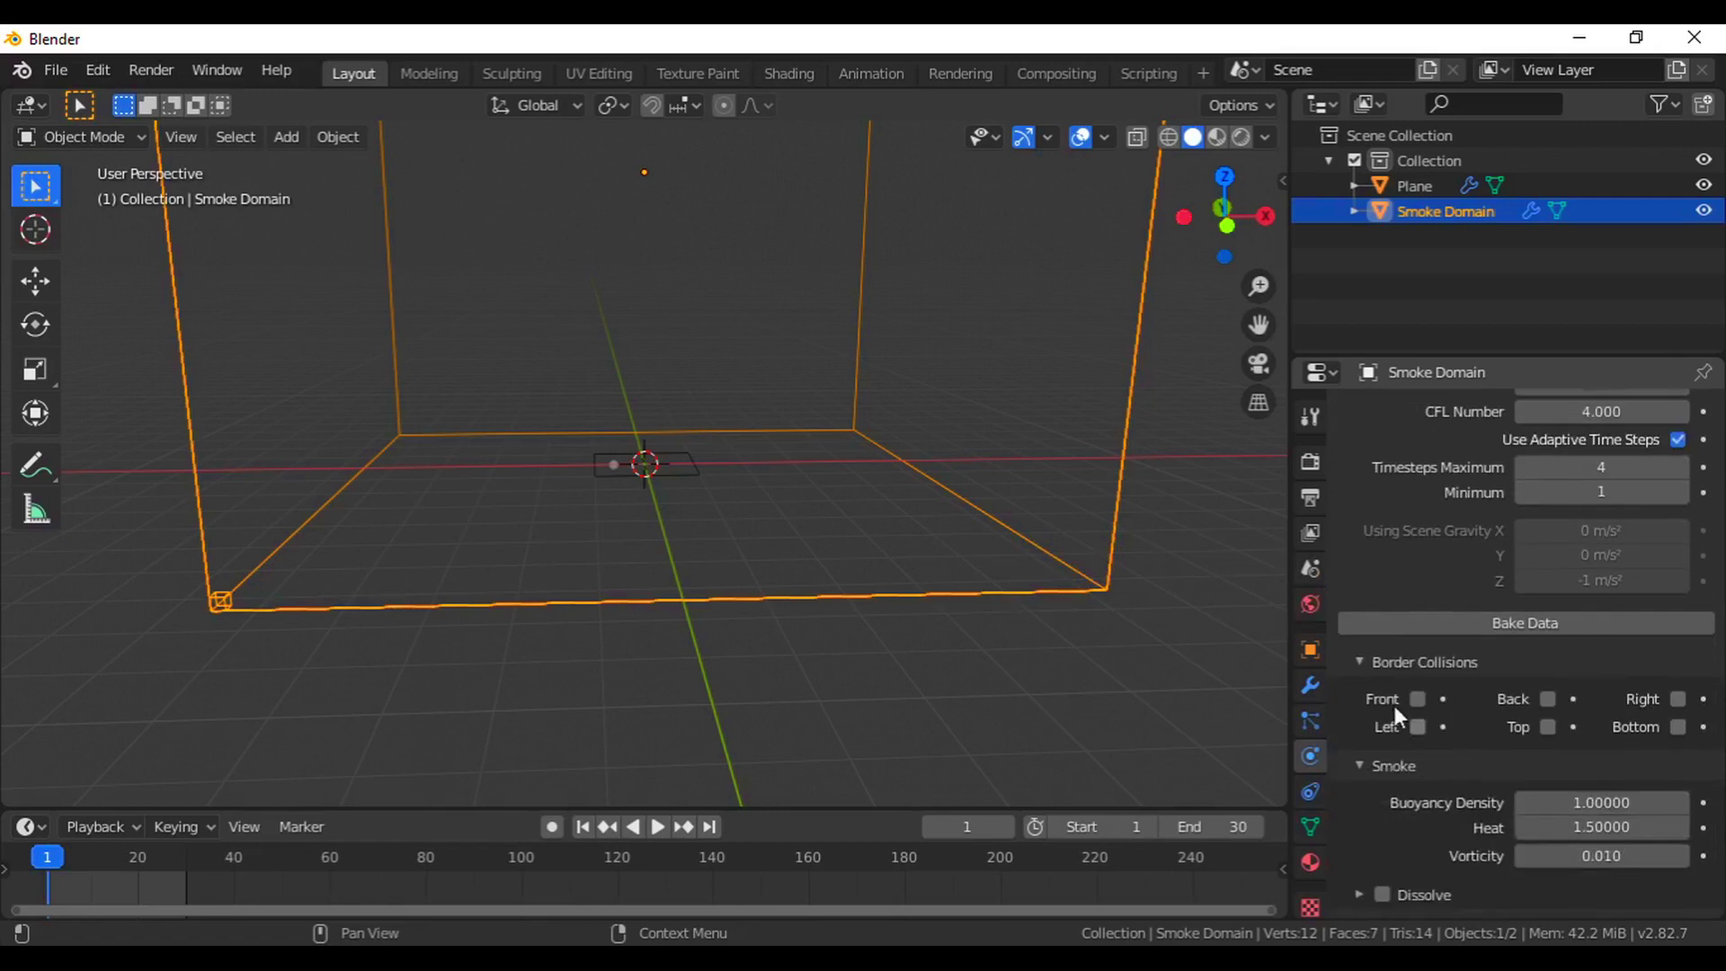
click(1523, 632)
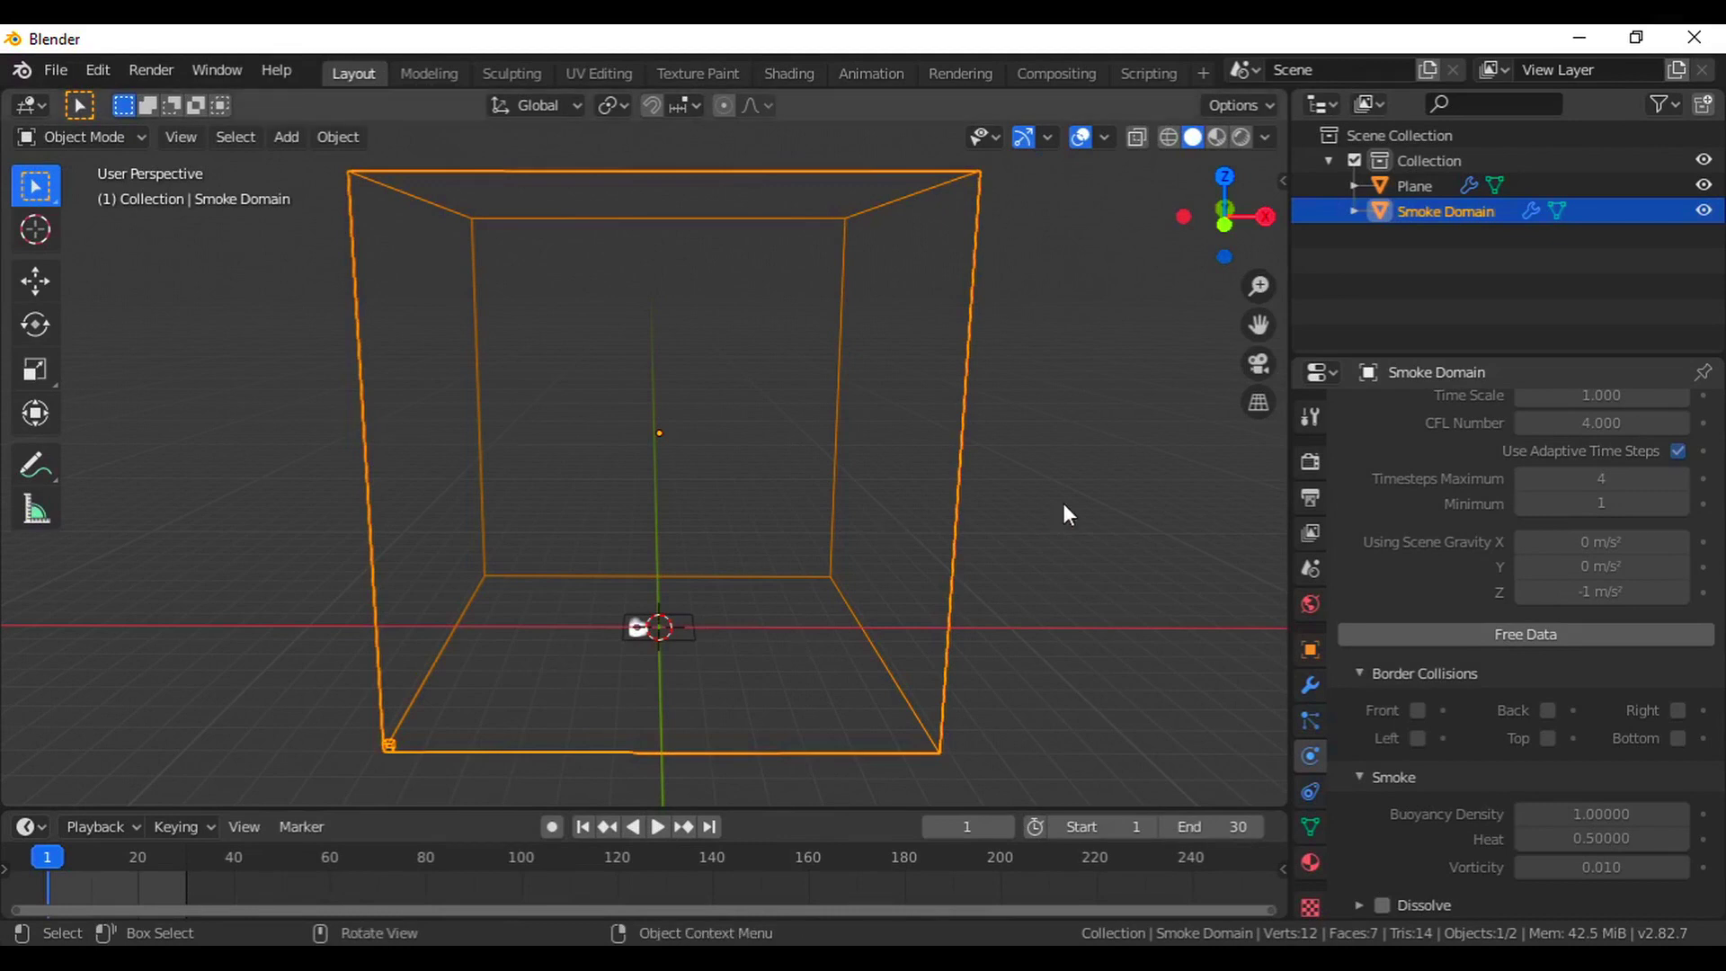
key(space)
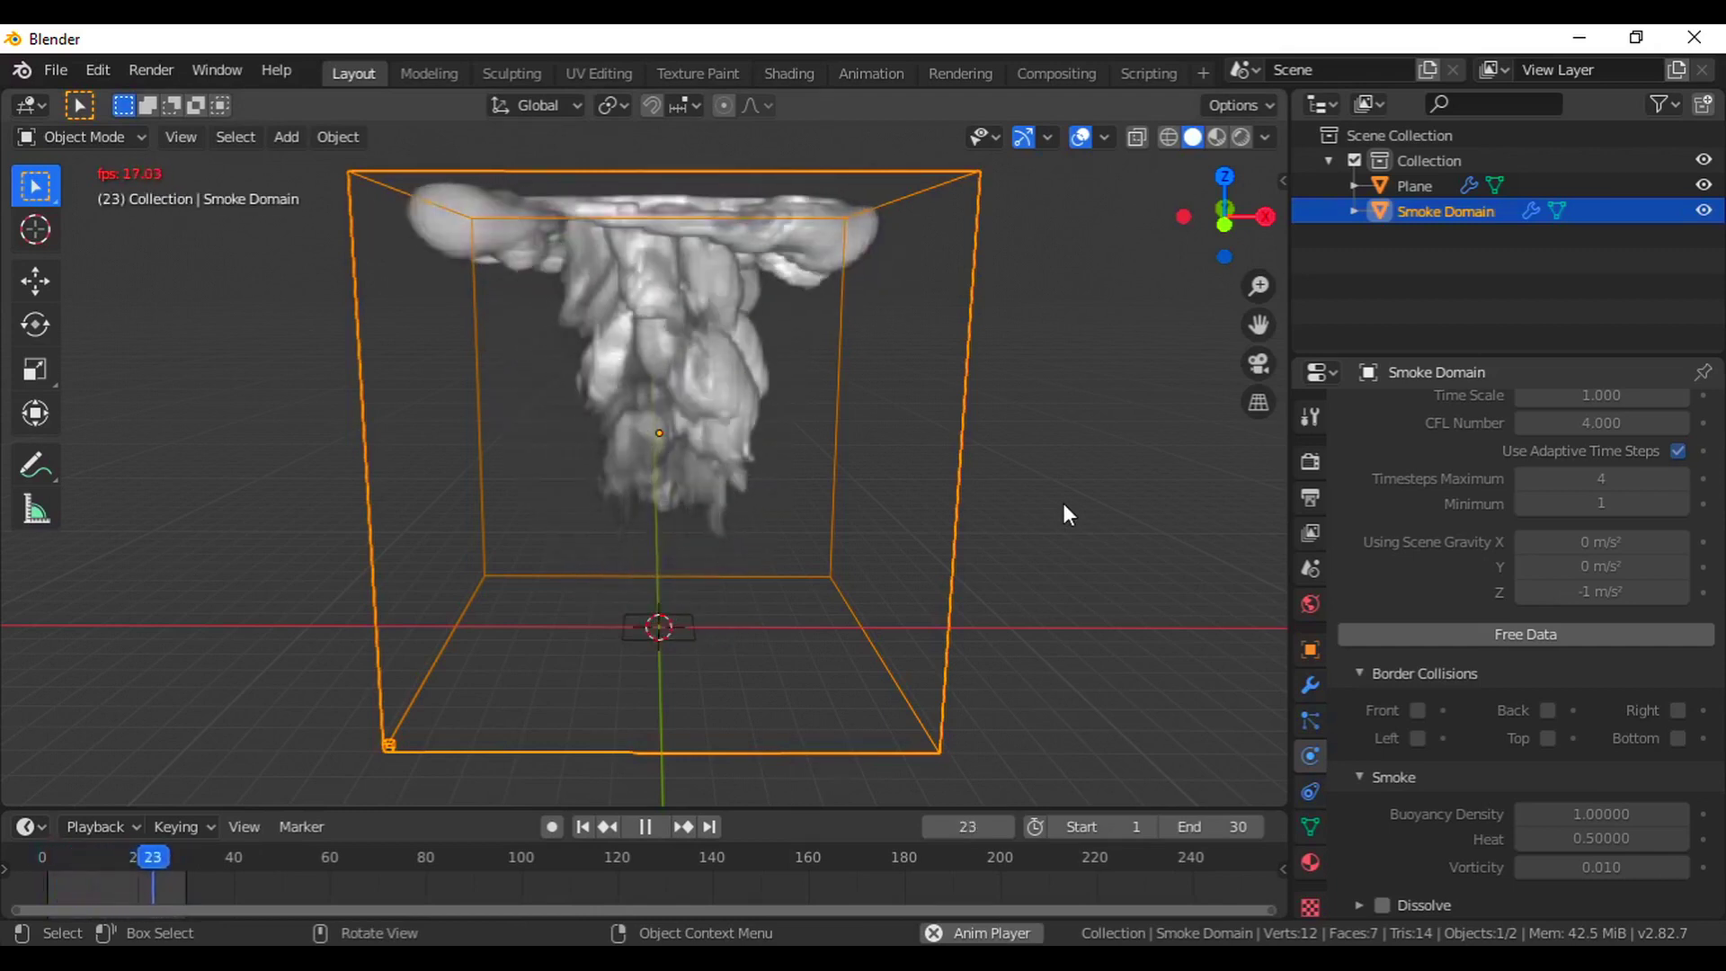
click(647, 823)
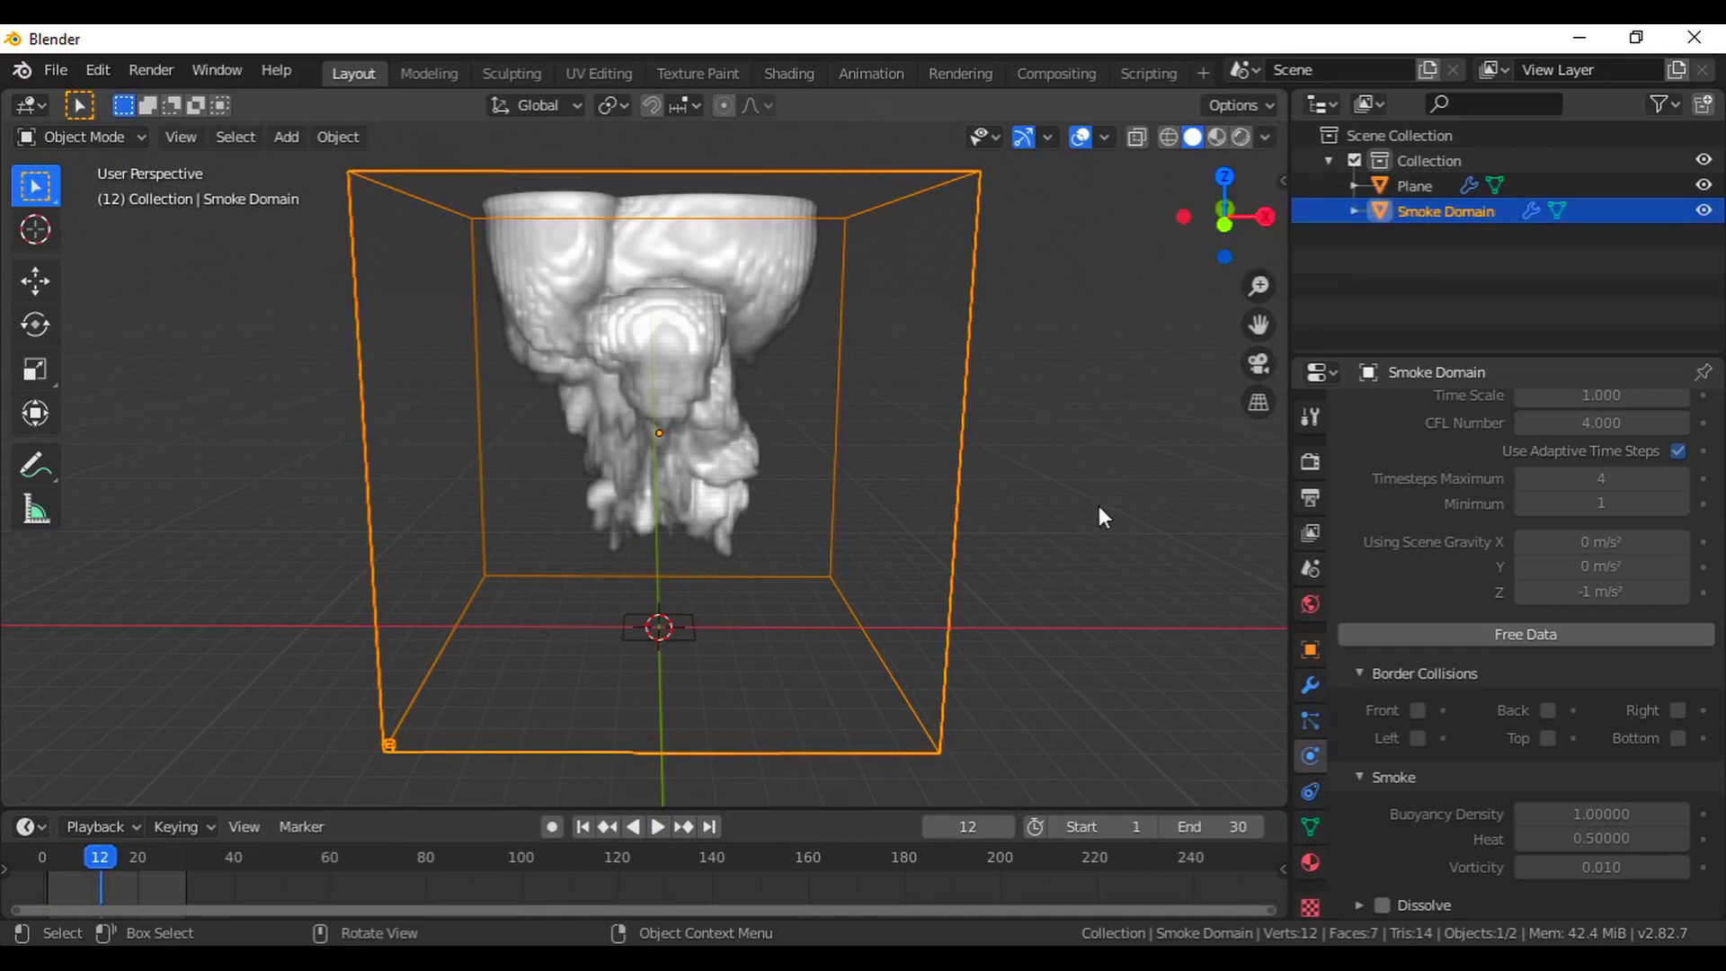
Add a Sun light and move it straight up along the Z axis to the top of the smoke domain.
key(shift+a)
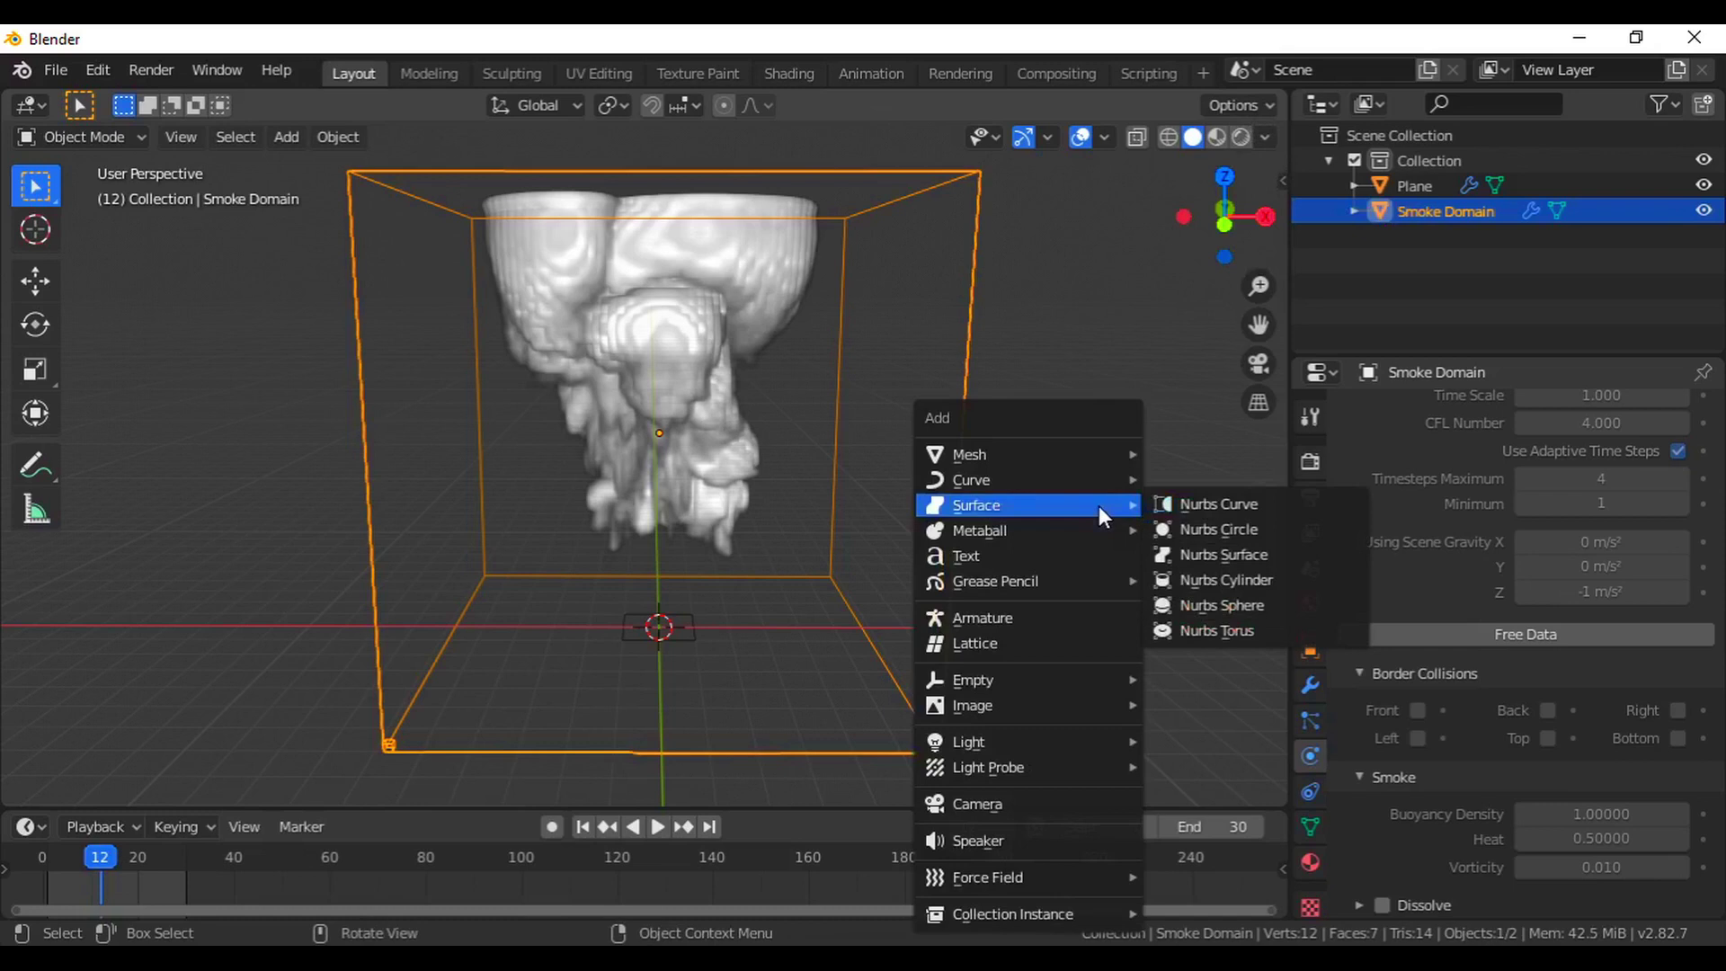
mouse_move(1066, 485)
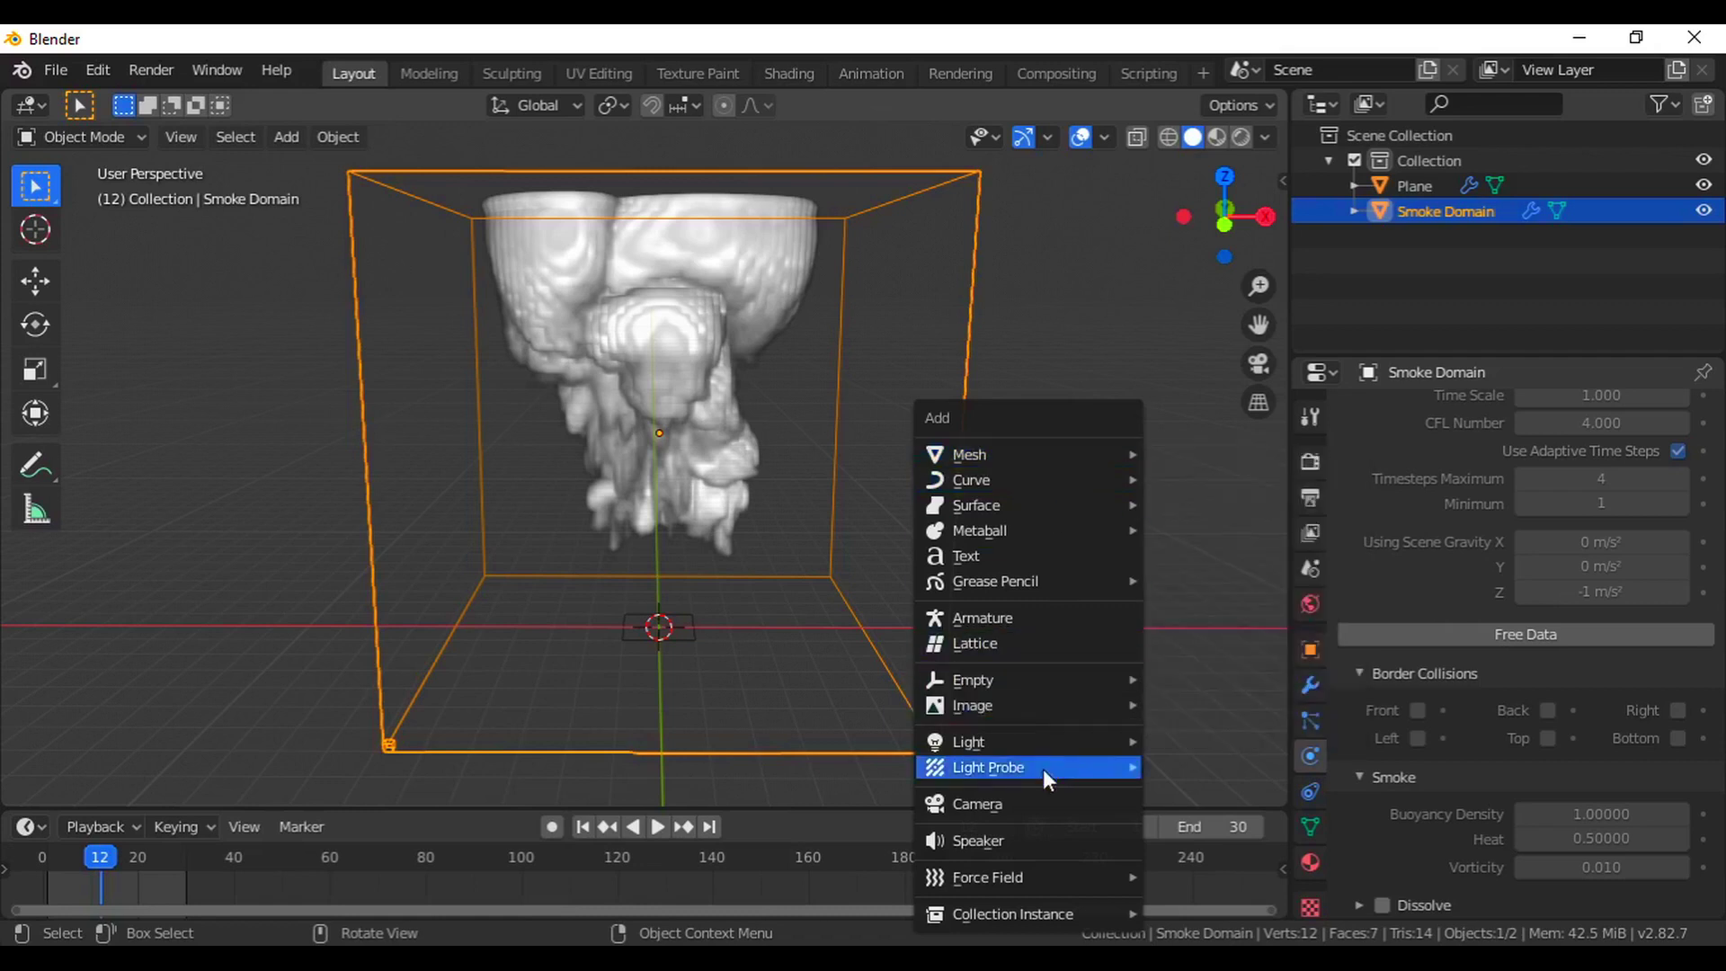
mouse_move(1043, 741)
click(1189, 770)
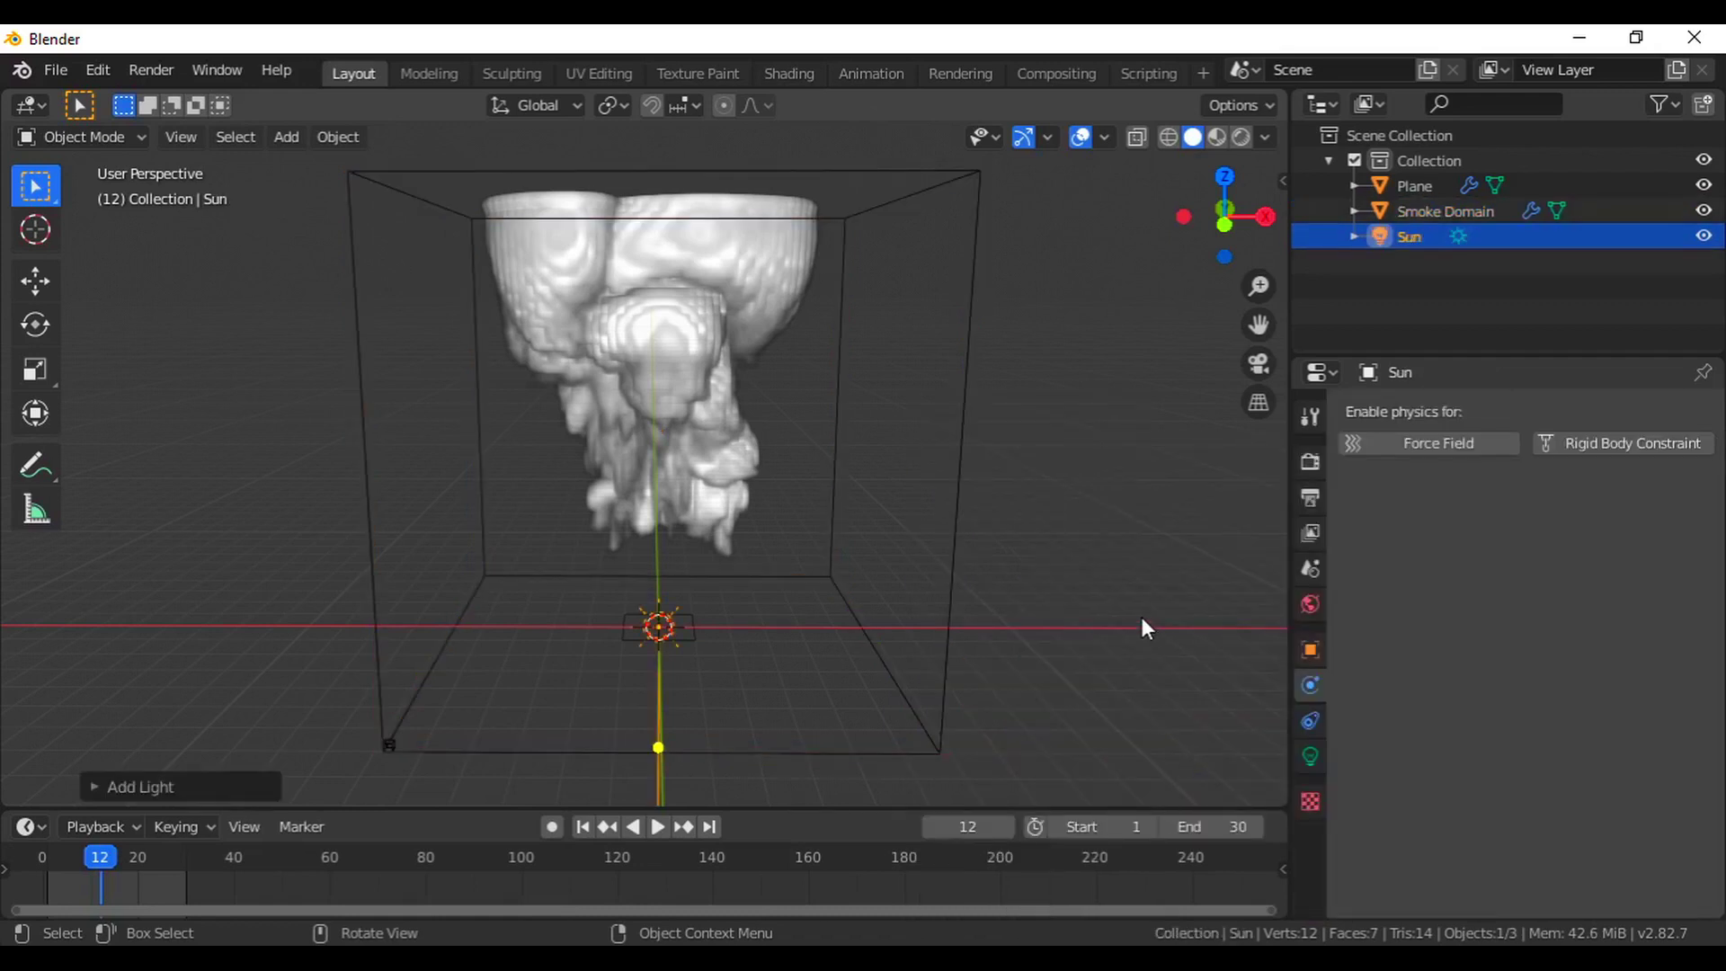
key(g)
key(z)
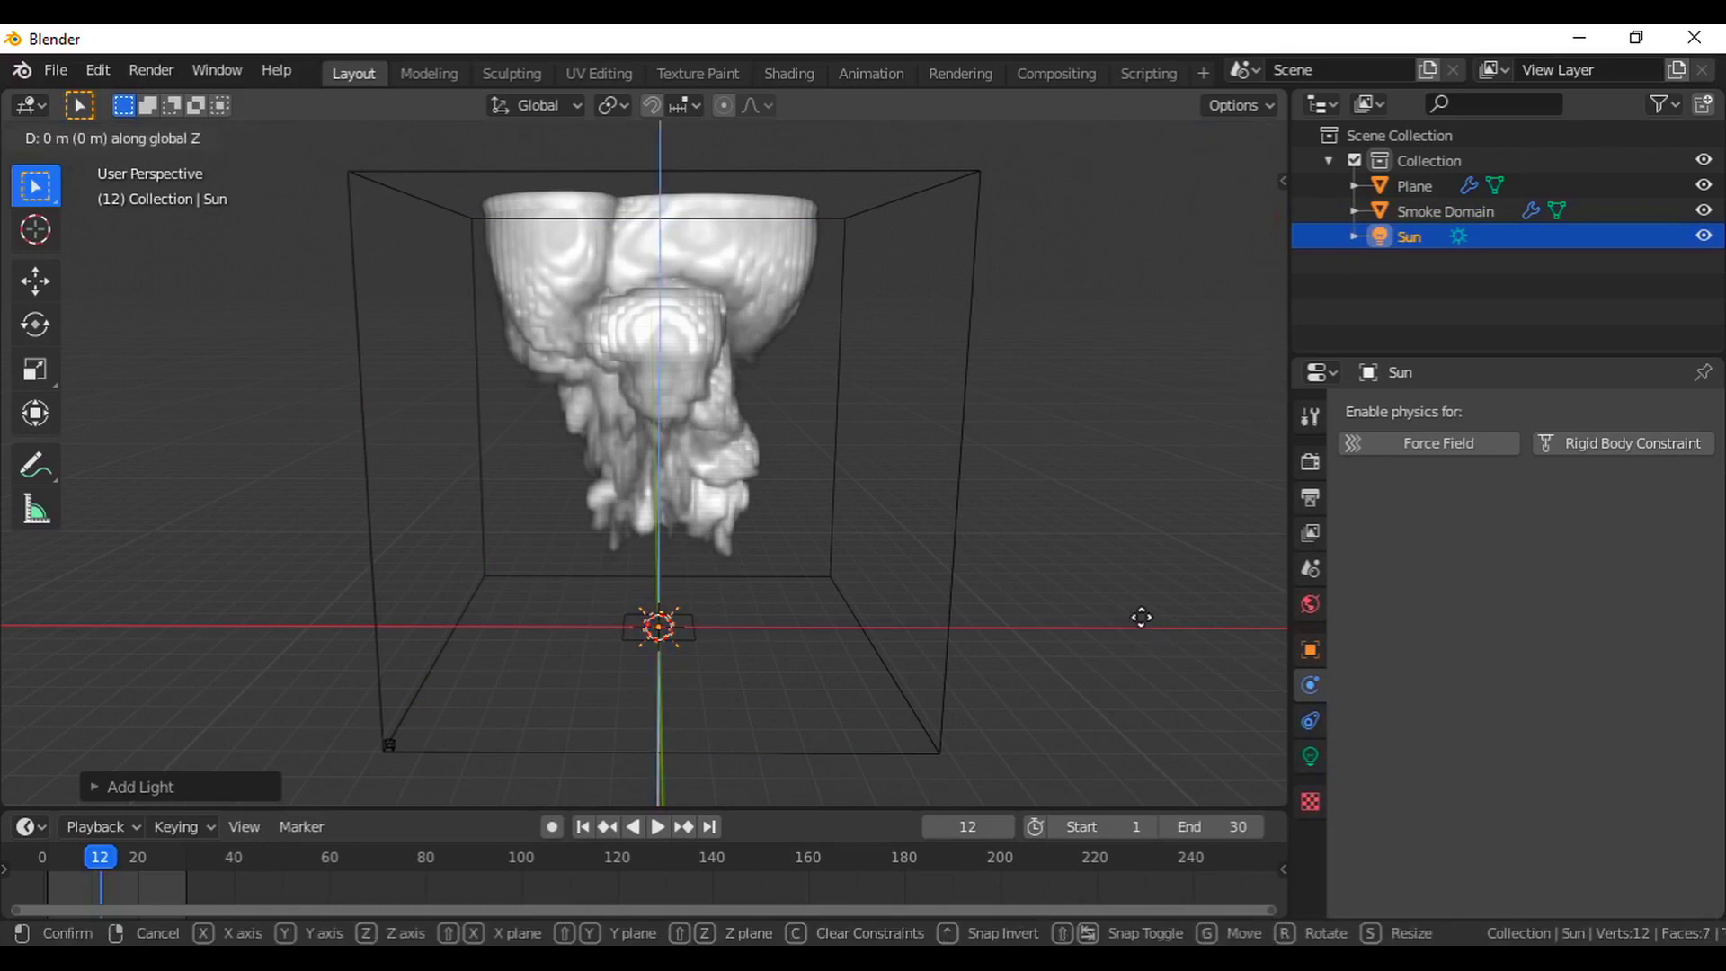
click(1104, 153)
Rotate the Sun light so that it shines diagonally down through the smoke domain.
middle_drag(1081, 355, 1097, 472)
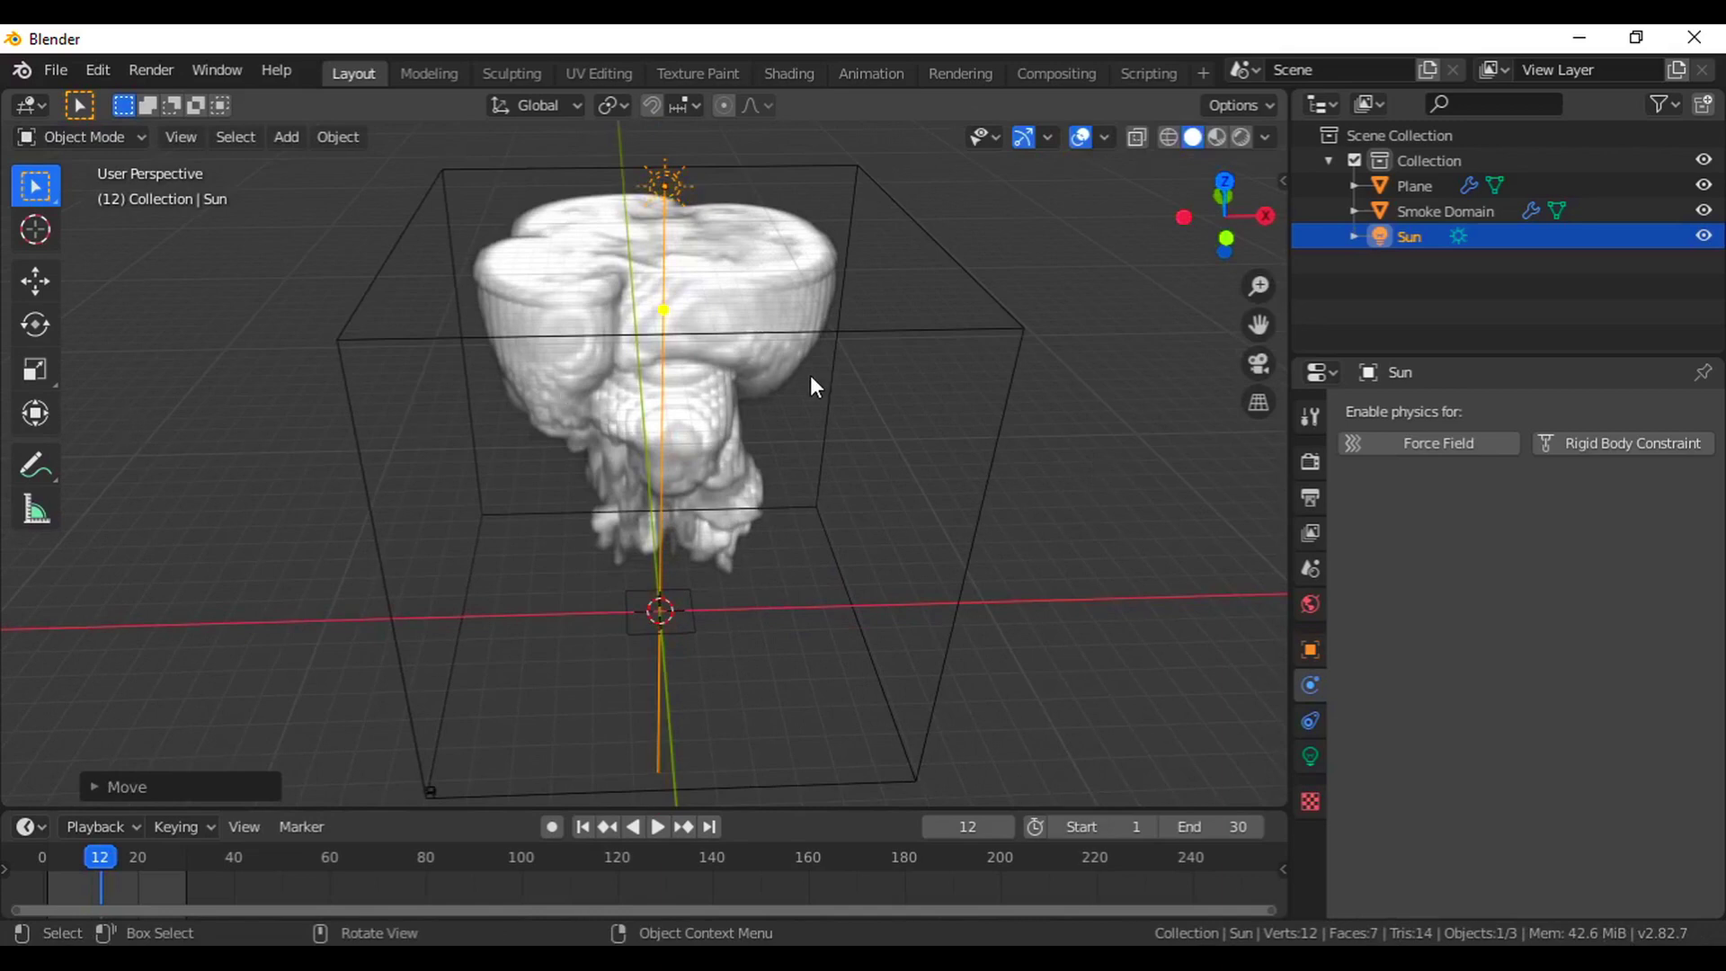
key(r)
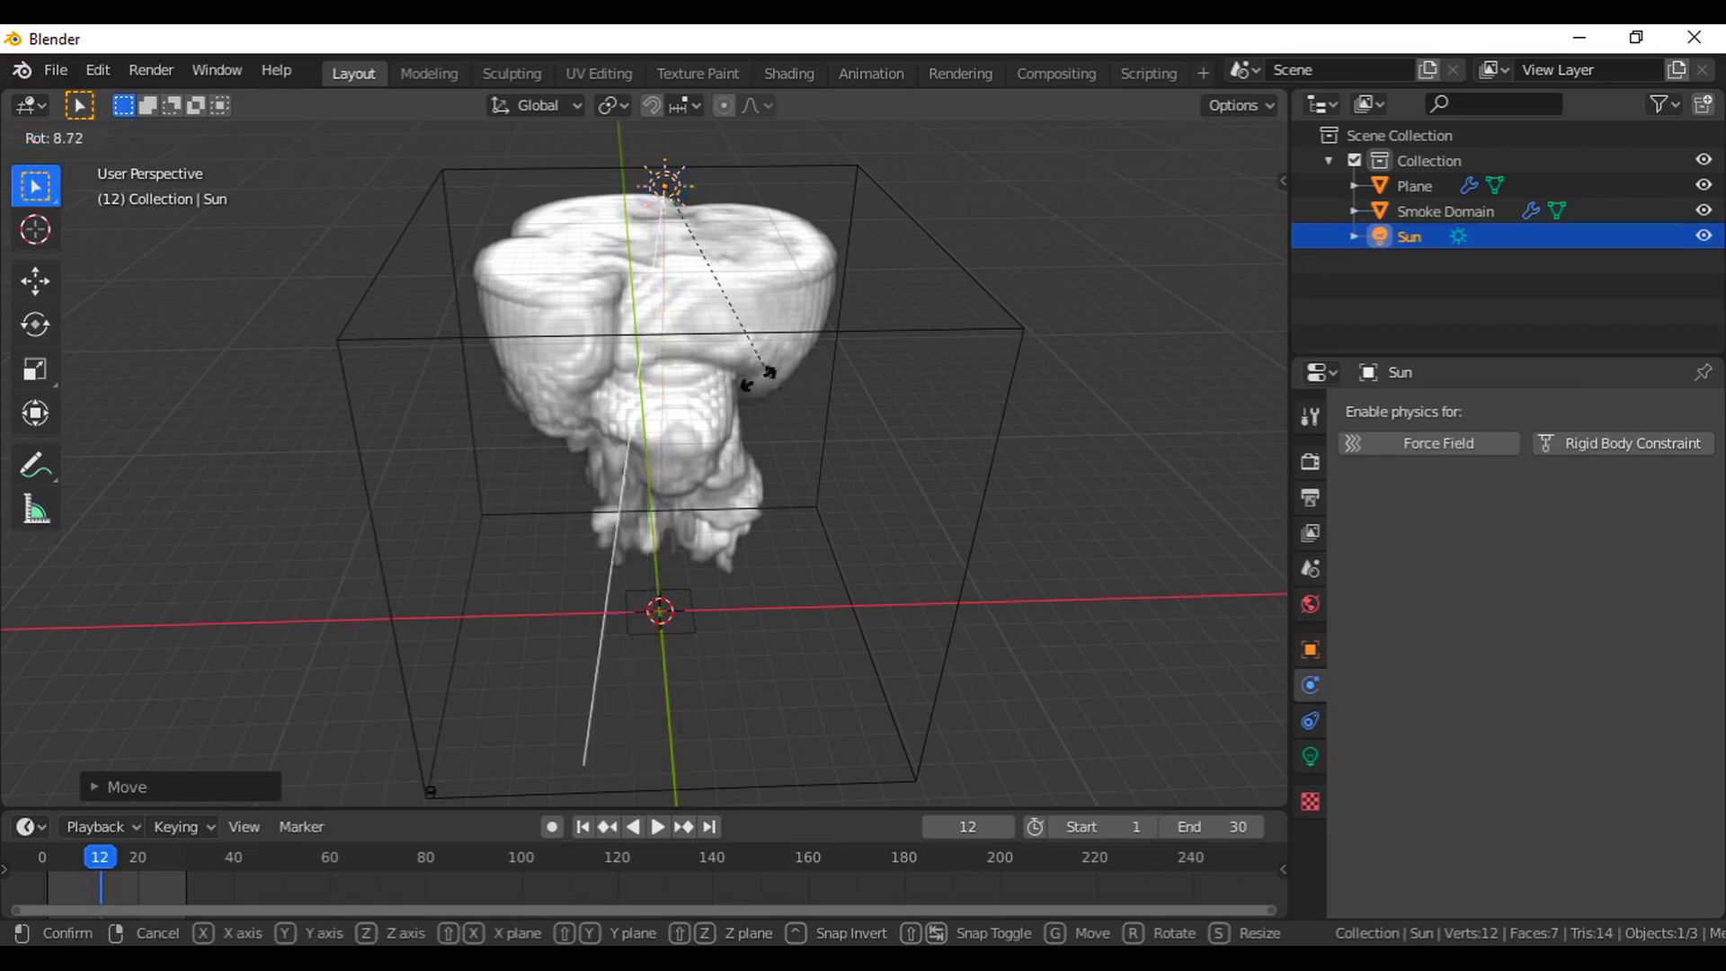
click(597, 367)
middle_drag(932, 448, 978, 412)
Split the 3D viewport vertically into two areas and switch the new area to the Shader Editor.
drag(1277, 176, 742, 183)
drag(563, 185, 706, 184)
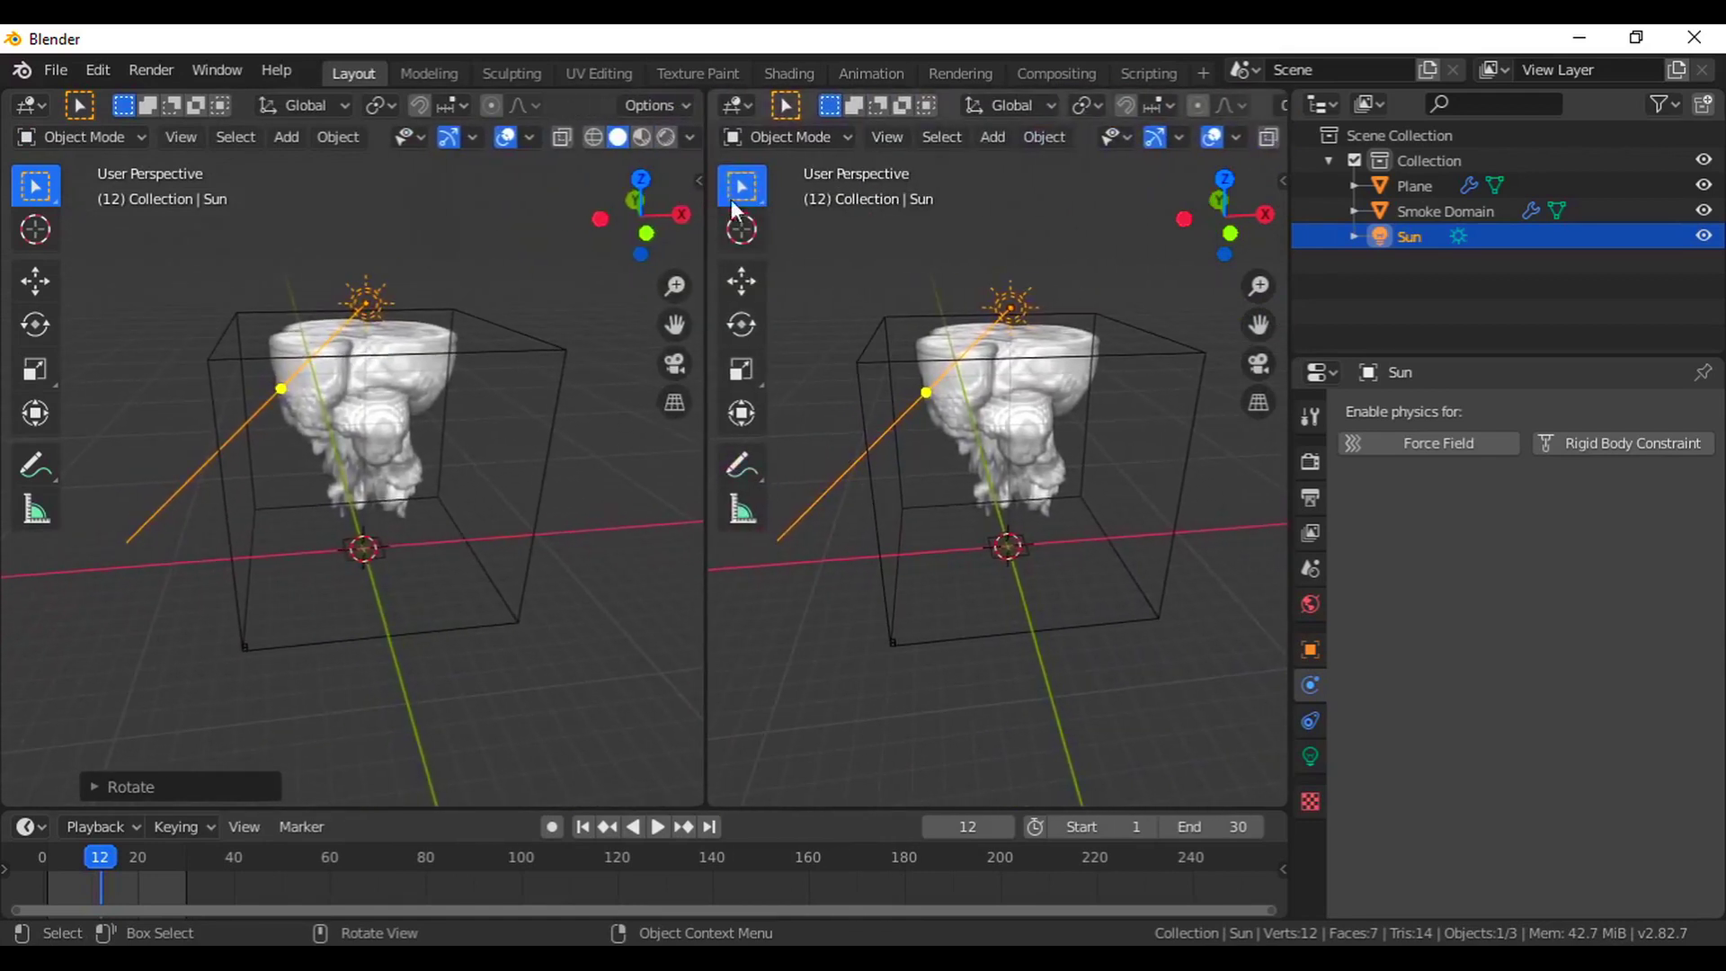
click(737, 105)
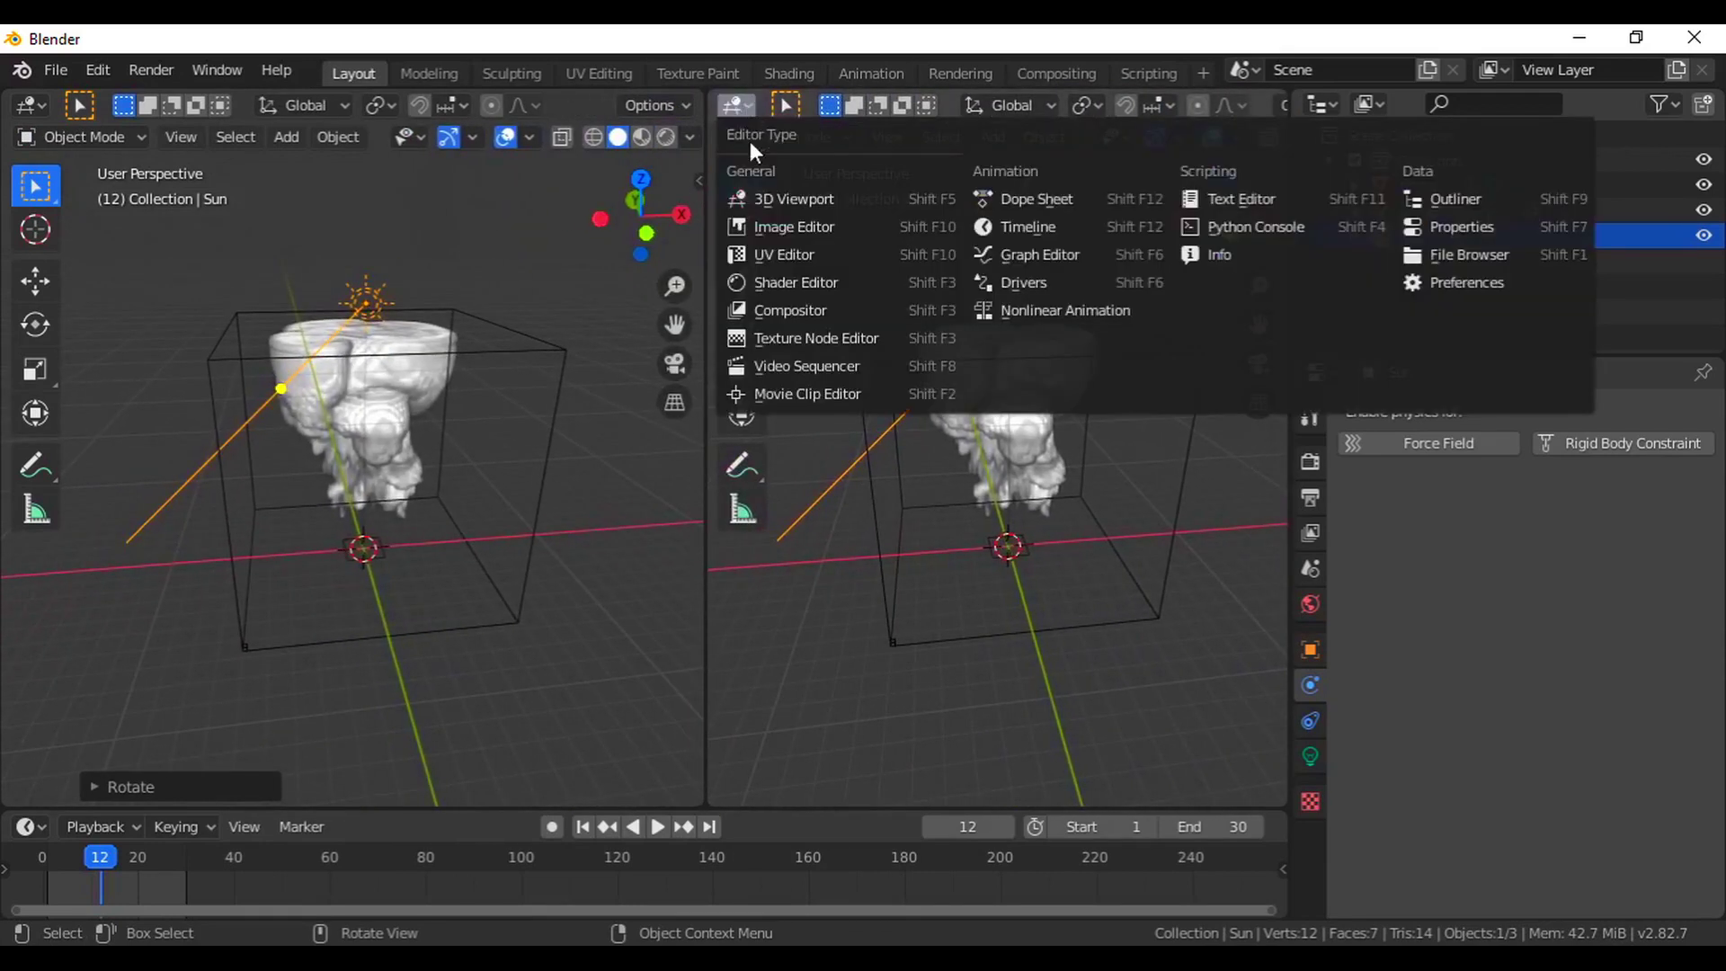
click(820, 282)
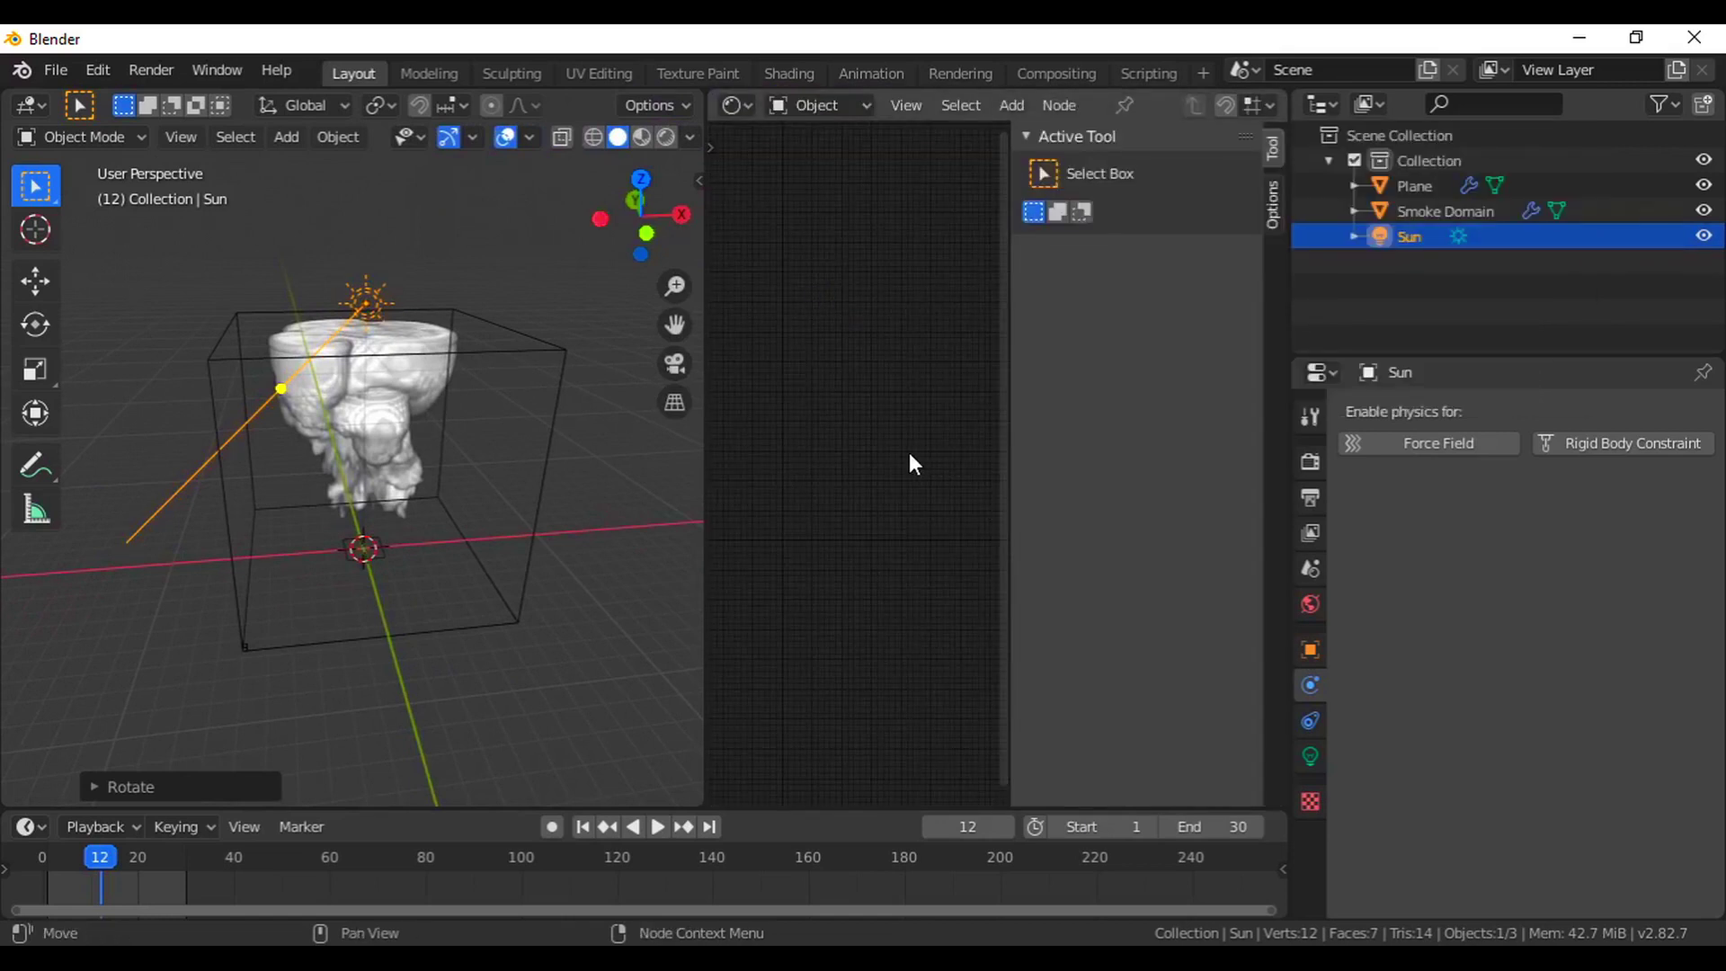
Hide the Shader Editor's sidebar and bring up the Smoke Domain's material nodes.
key(n)
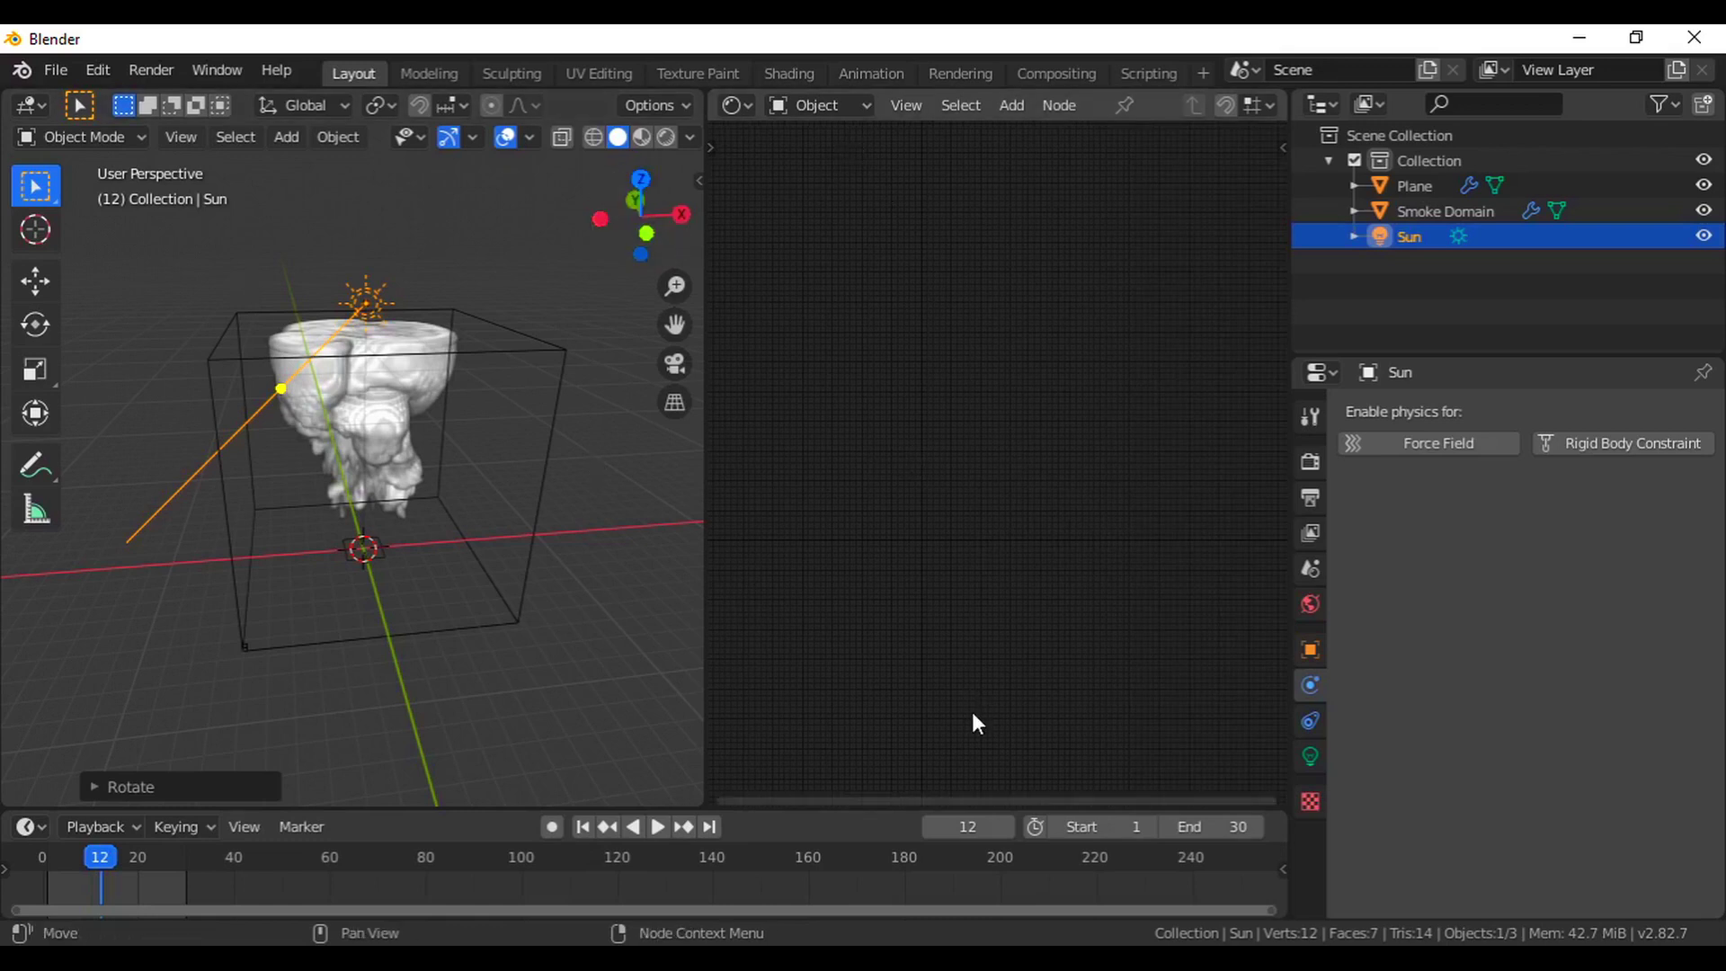
click(526, 557)
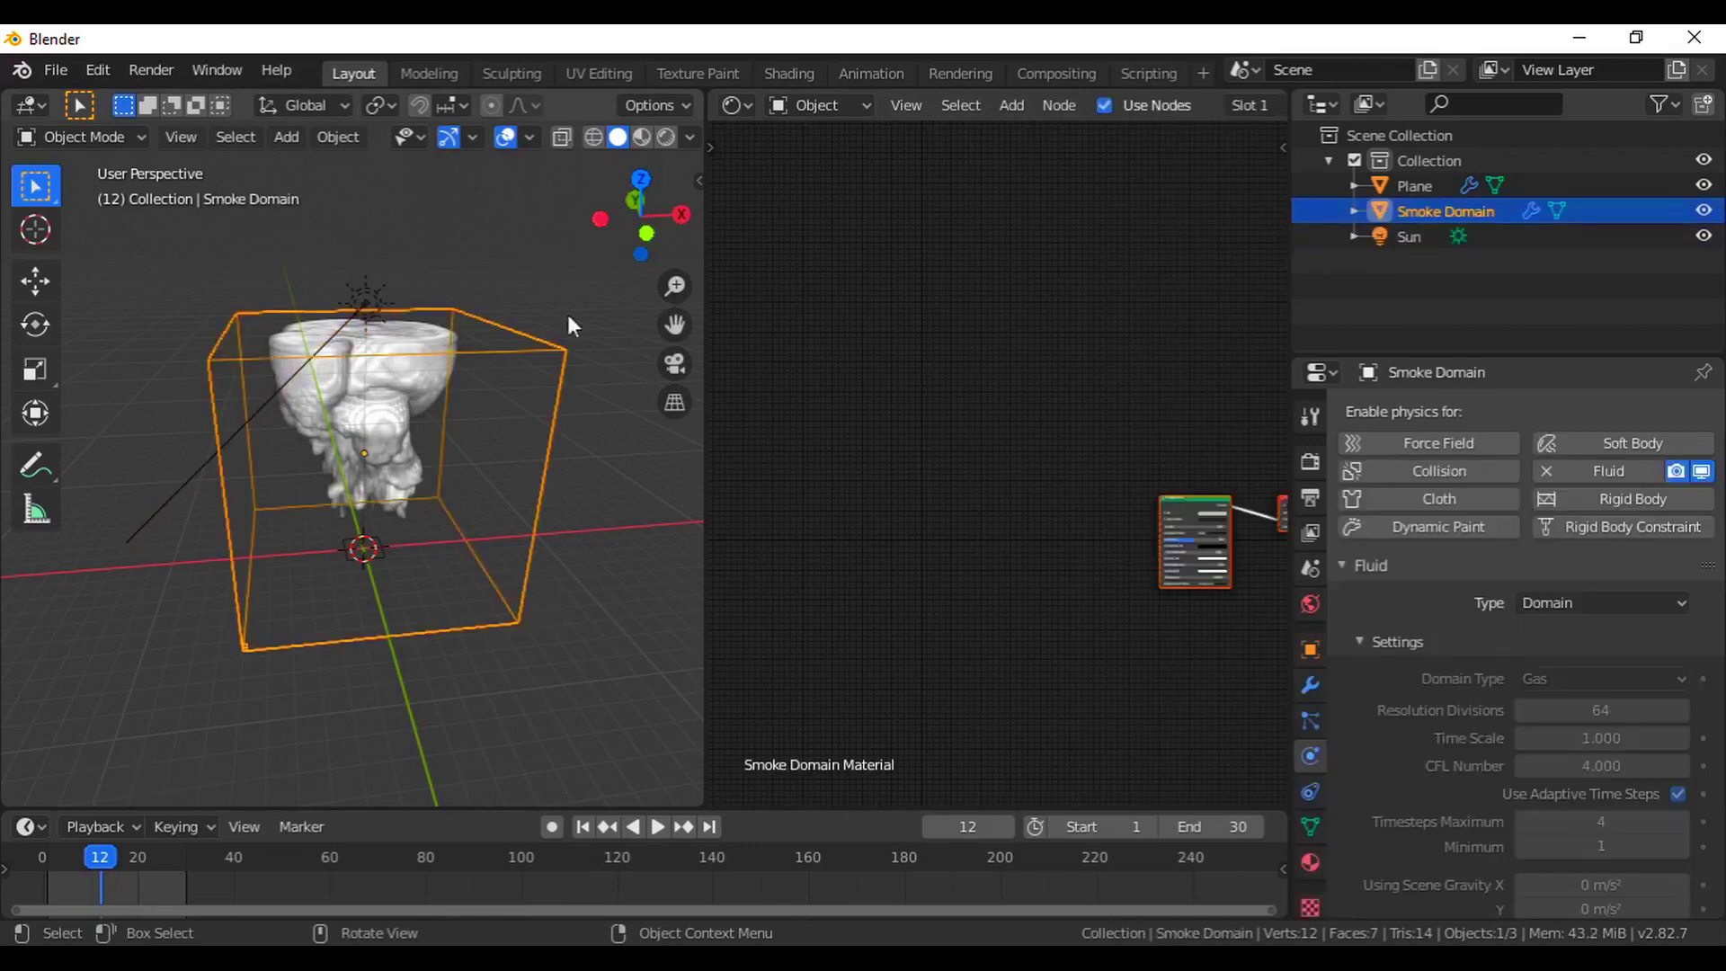
key(Home)
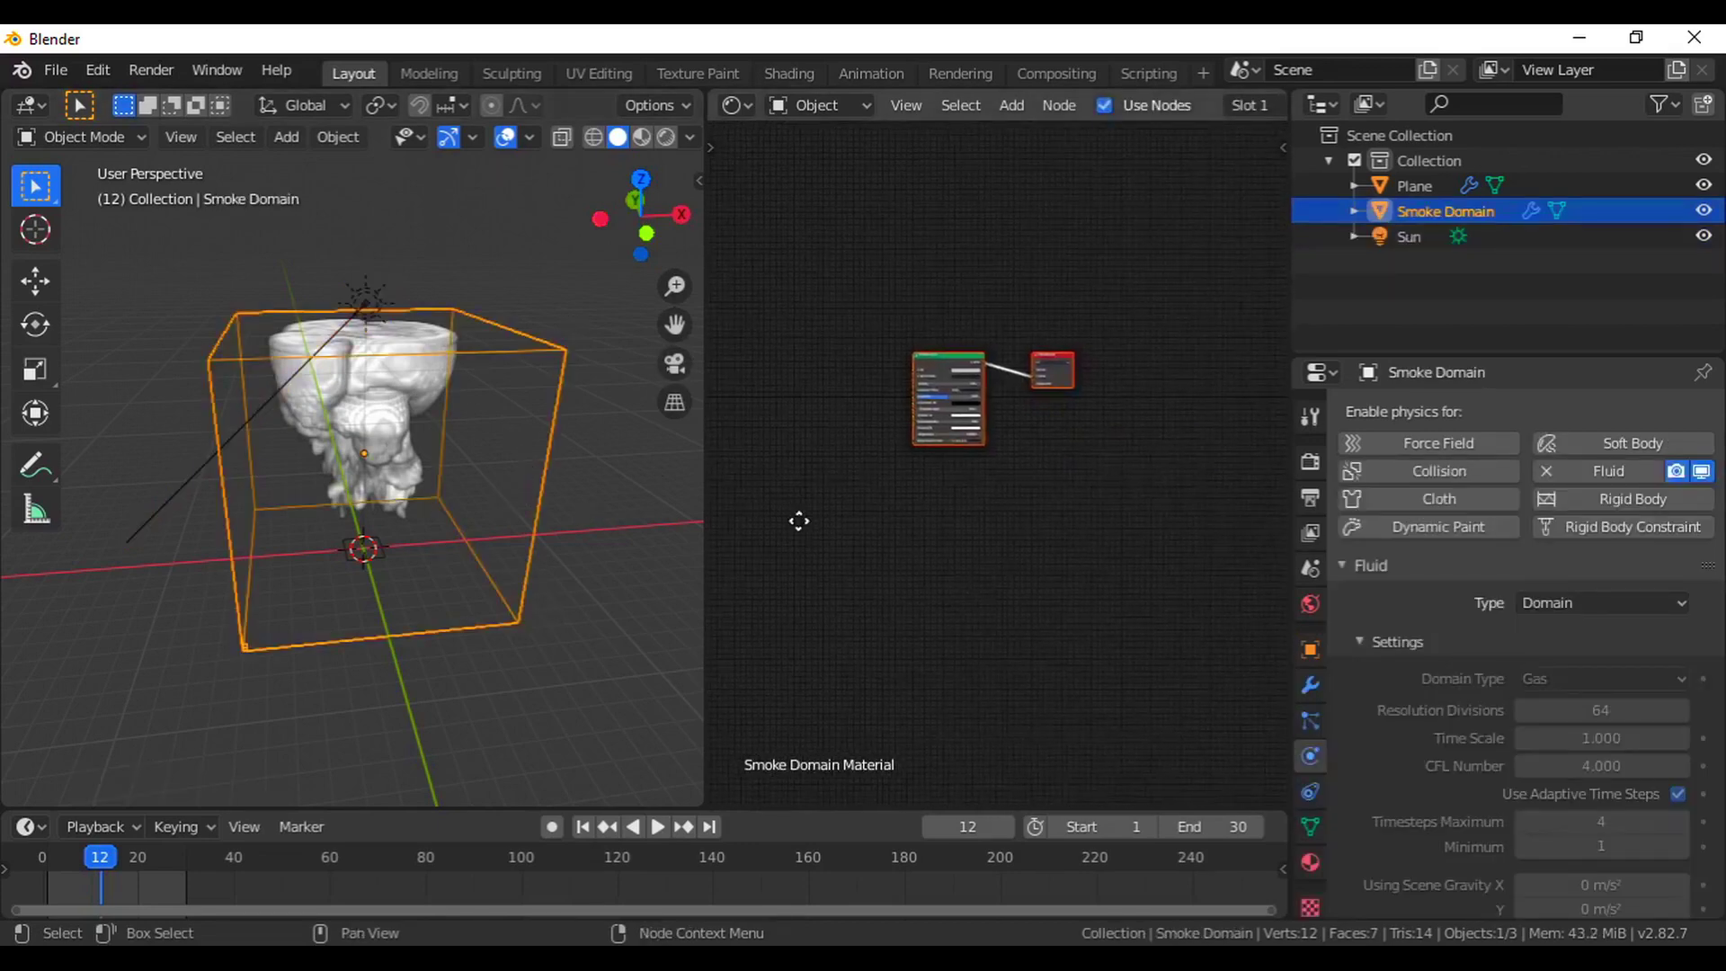
scroll(1061, 493, up, 2)
scroll(1115, 508, up, 4)
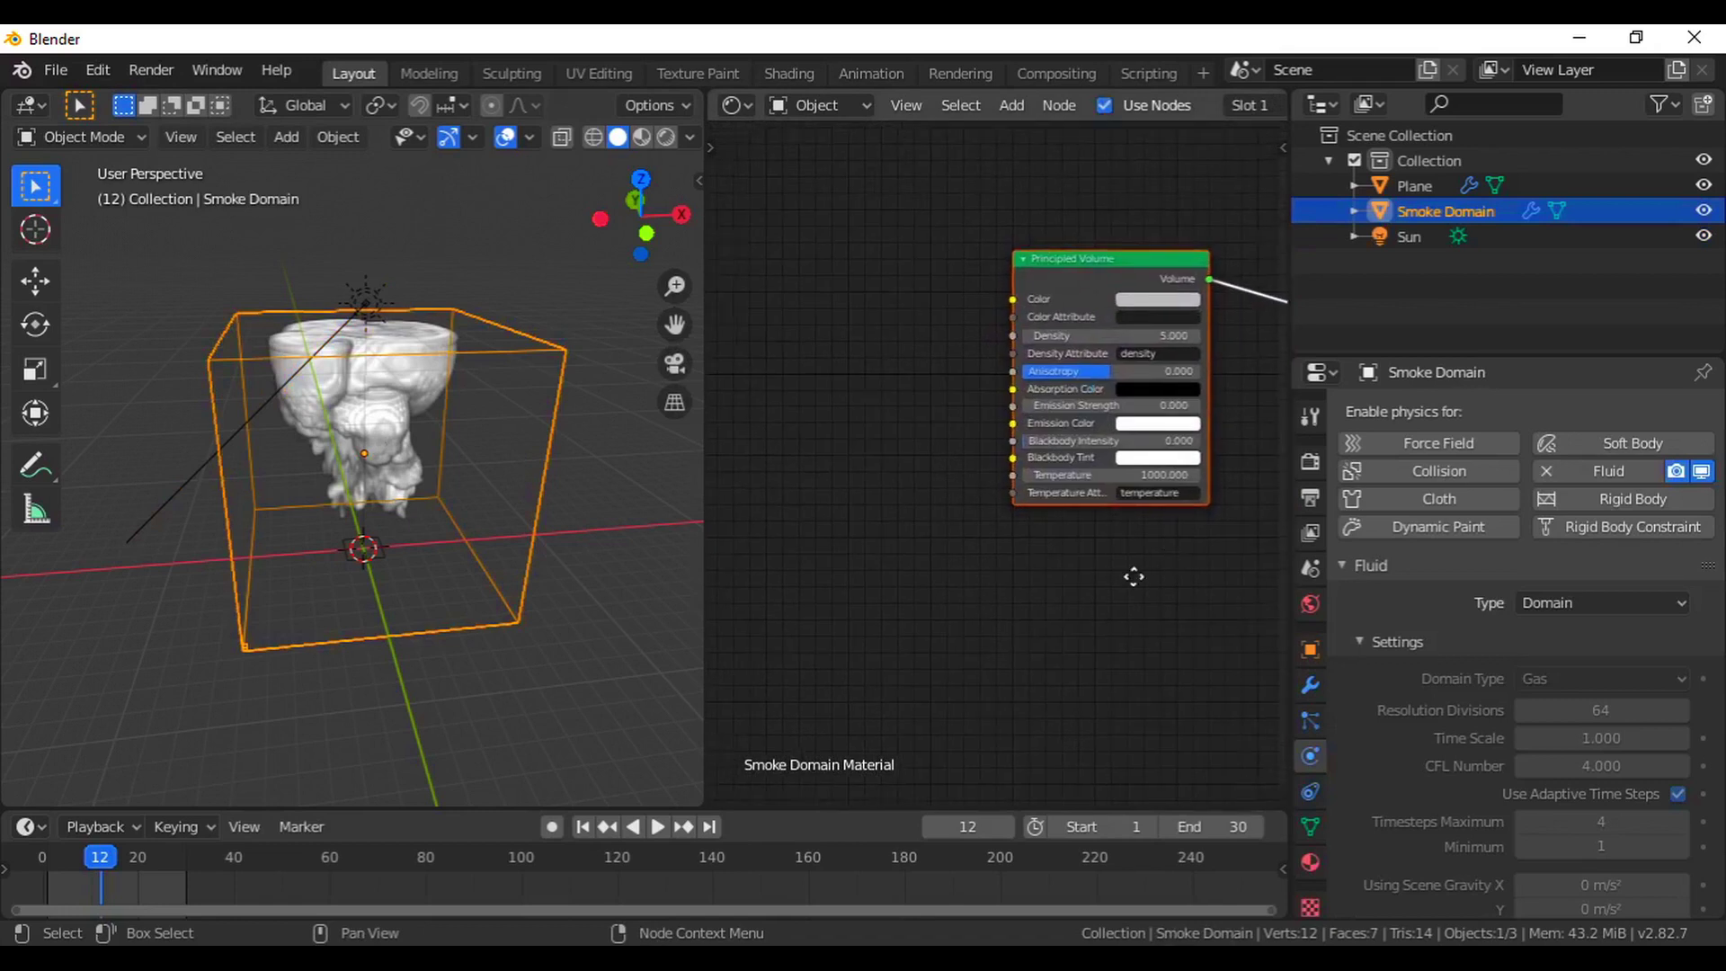
middle_drag(1137, 574, 1021, 605)
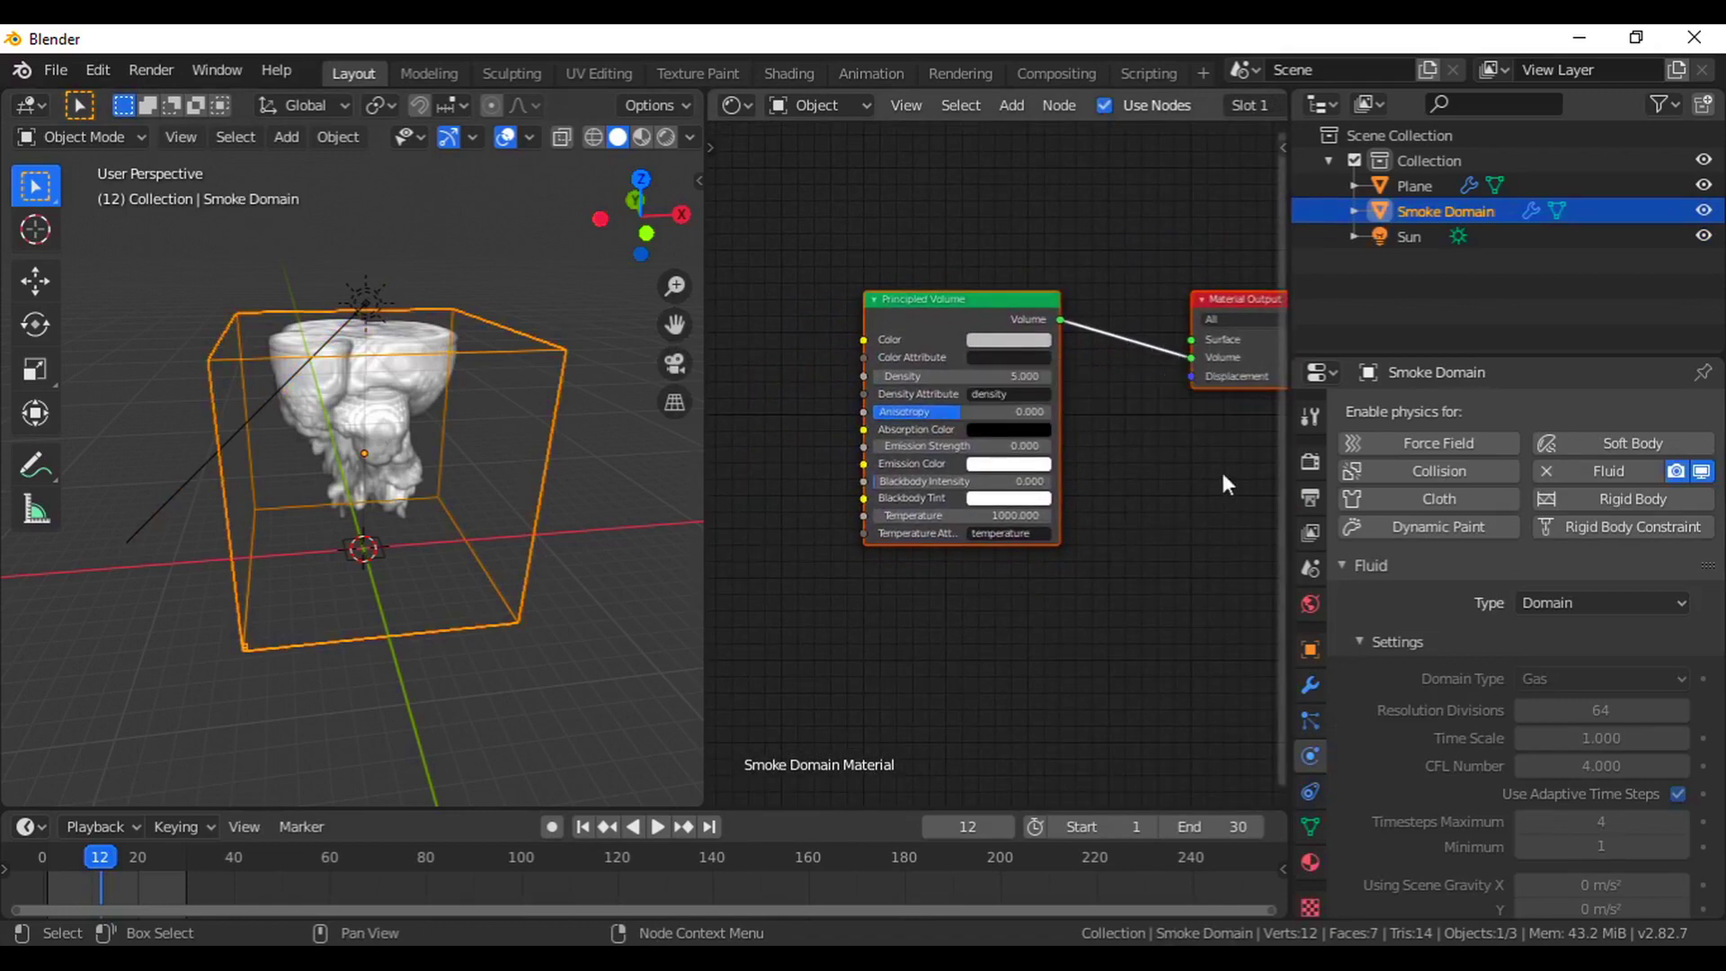
middle_drag(1132, 595, 1111, 555)
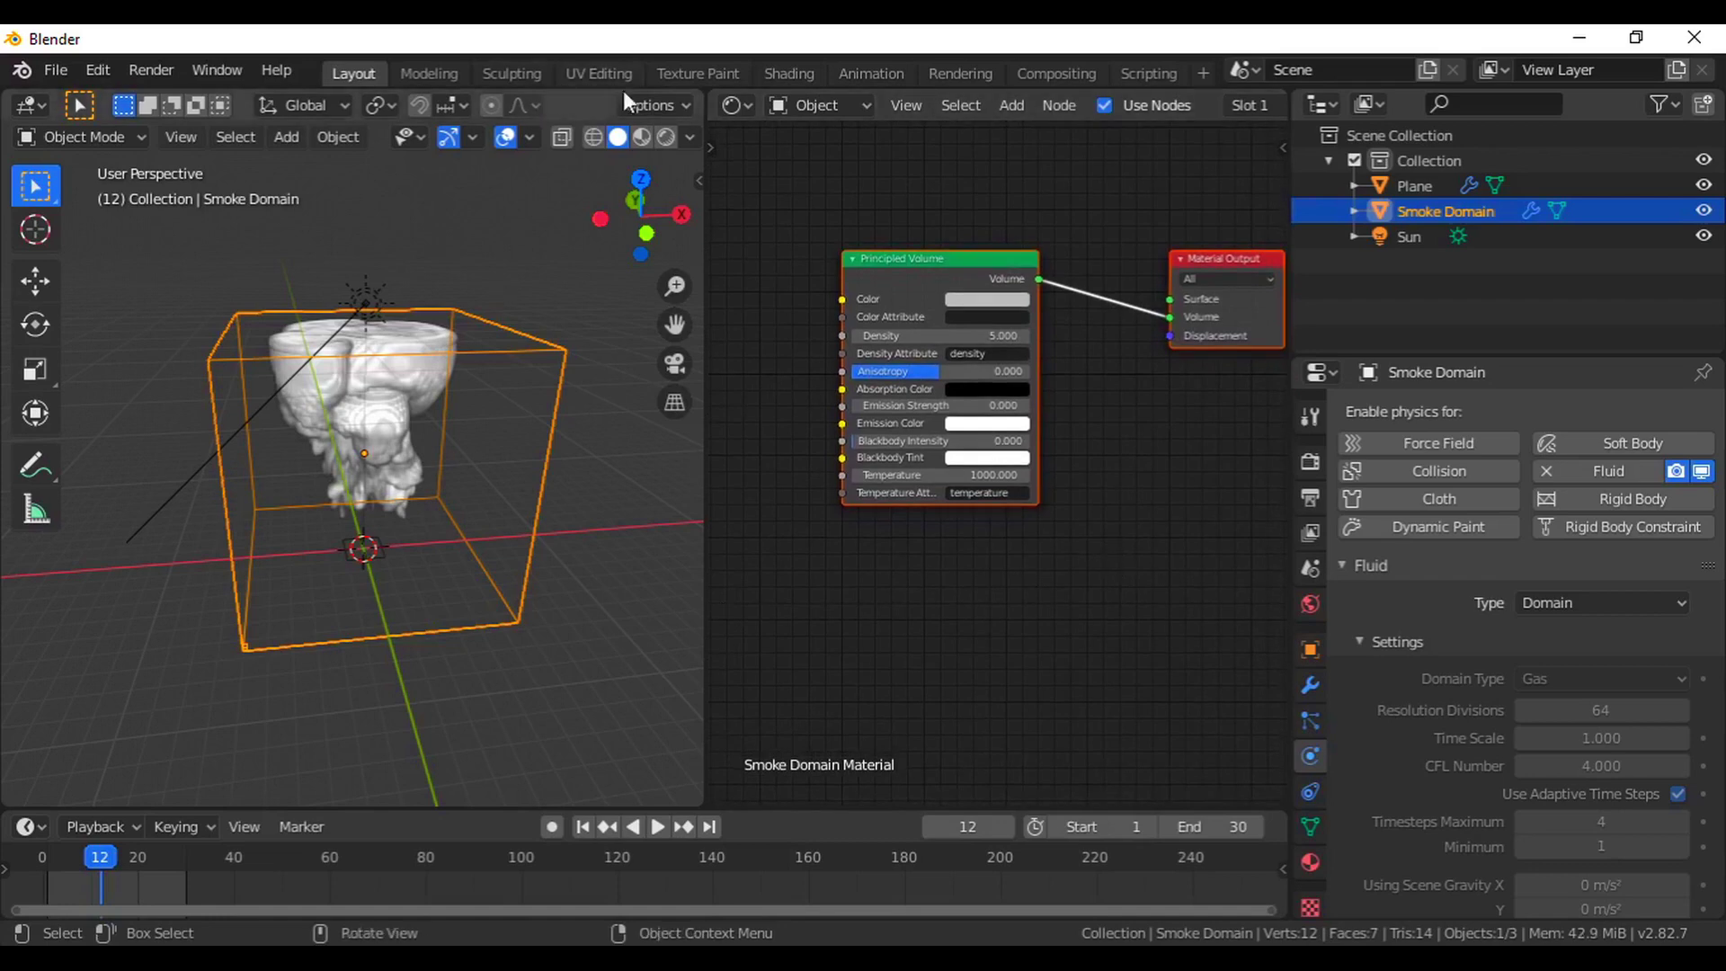
Switch the 3D viewport to rendered shading and set the Sun light's strength to 5.
click(666, 137)
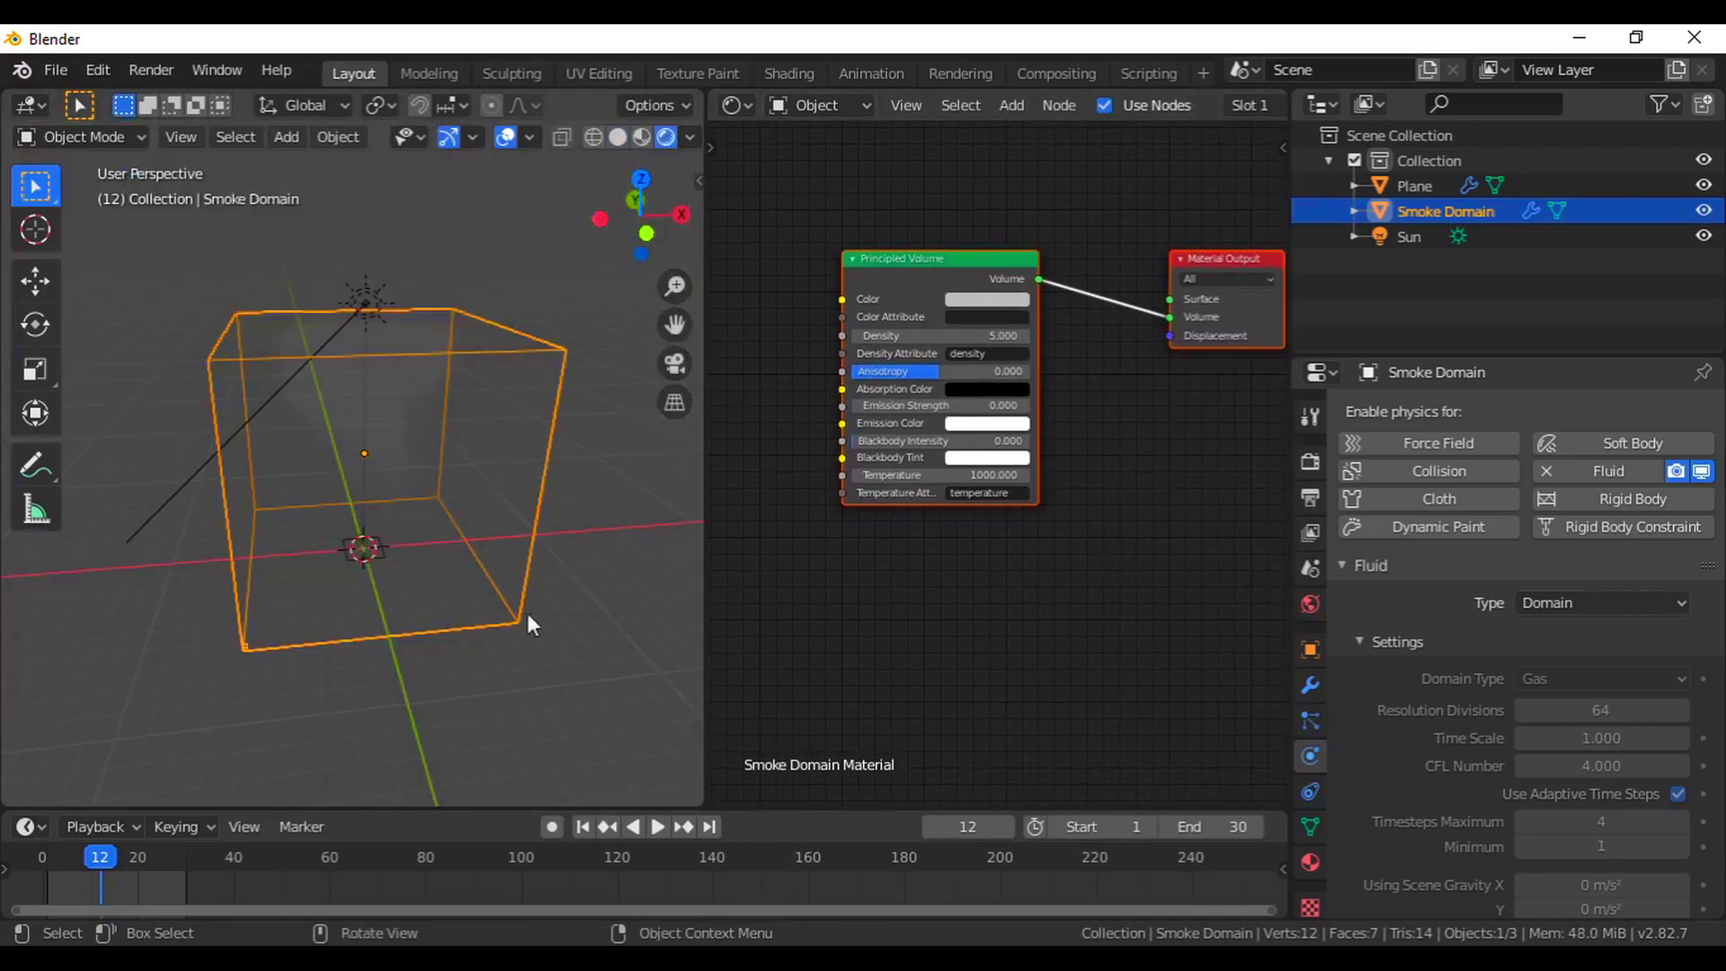
click(377, 307)
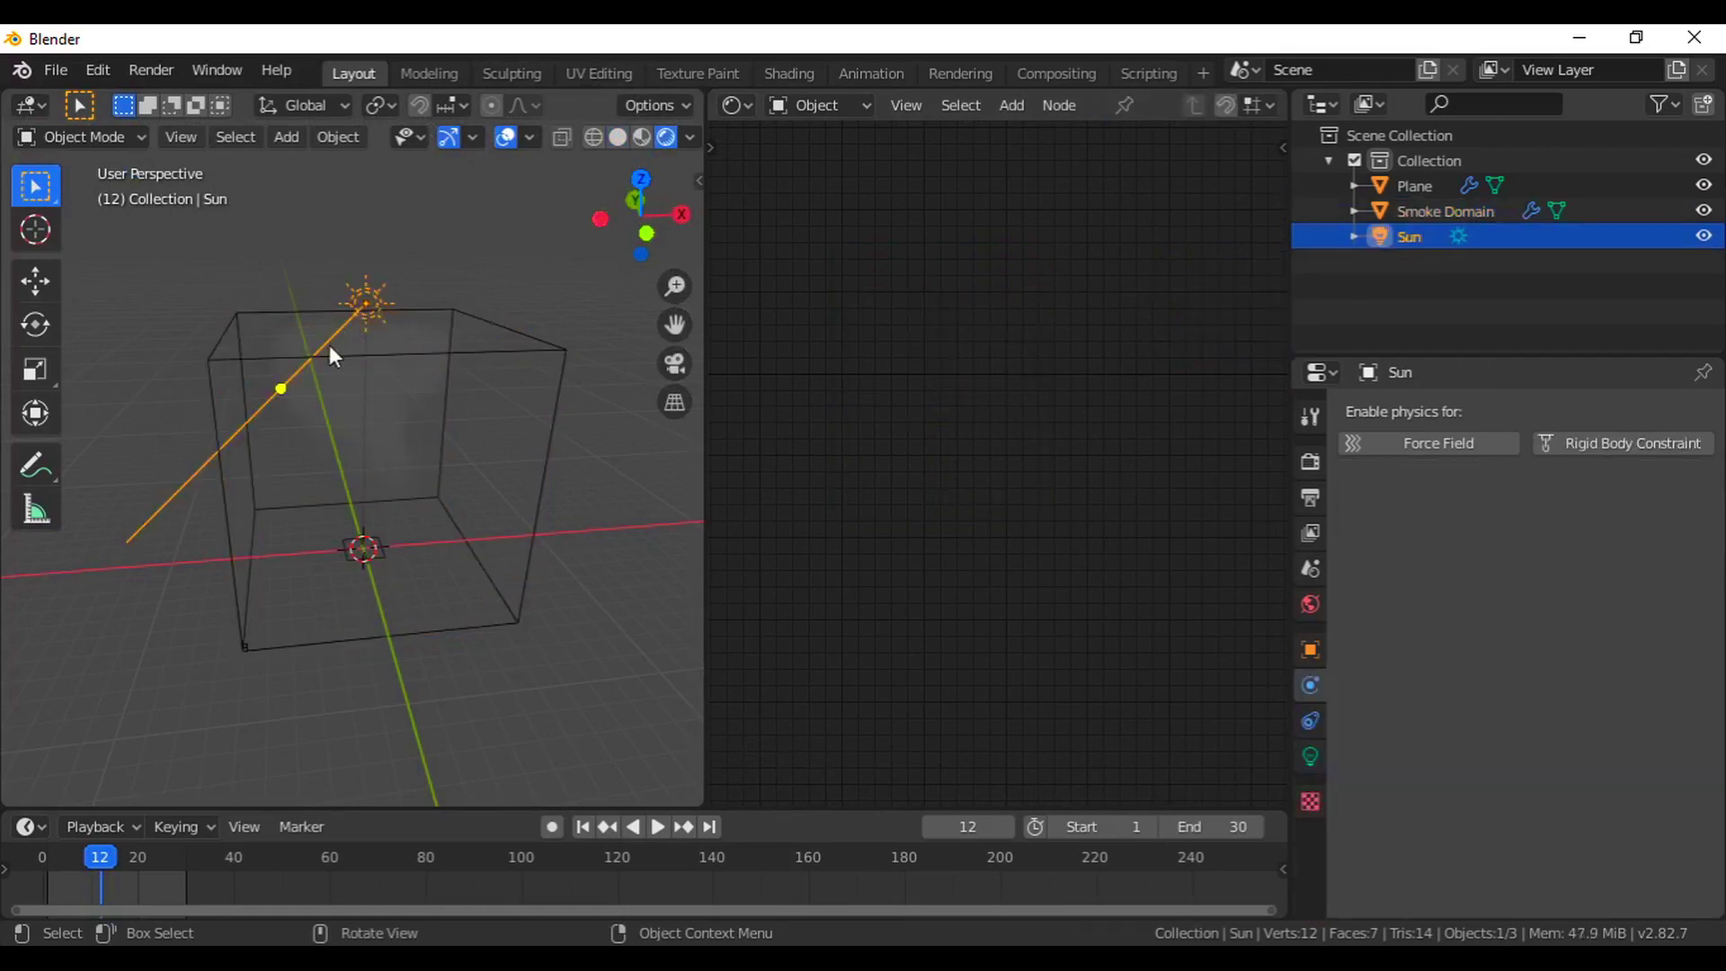
click(1308, 758)
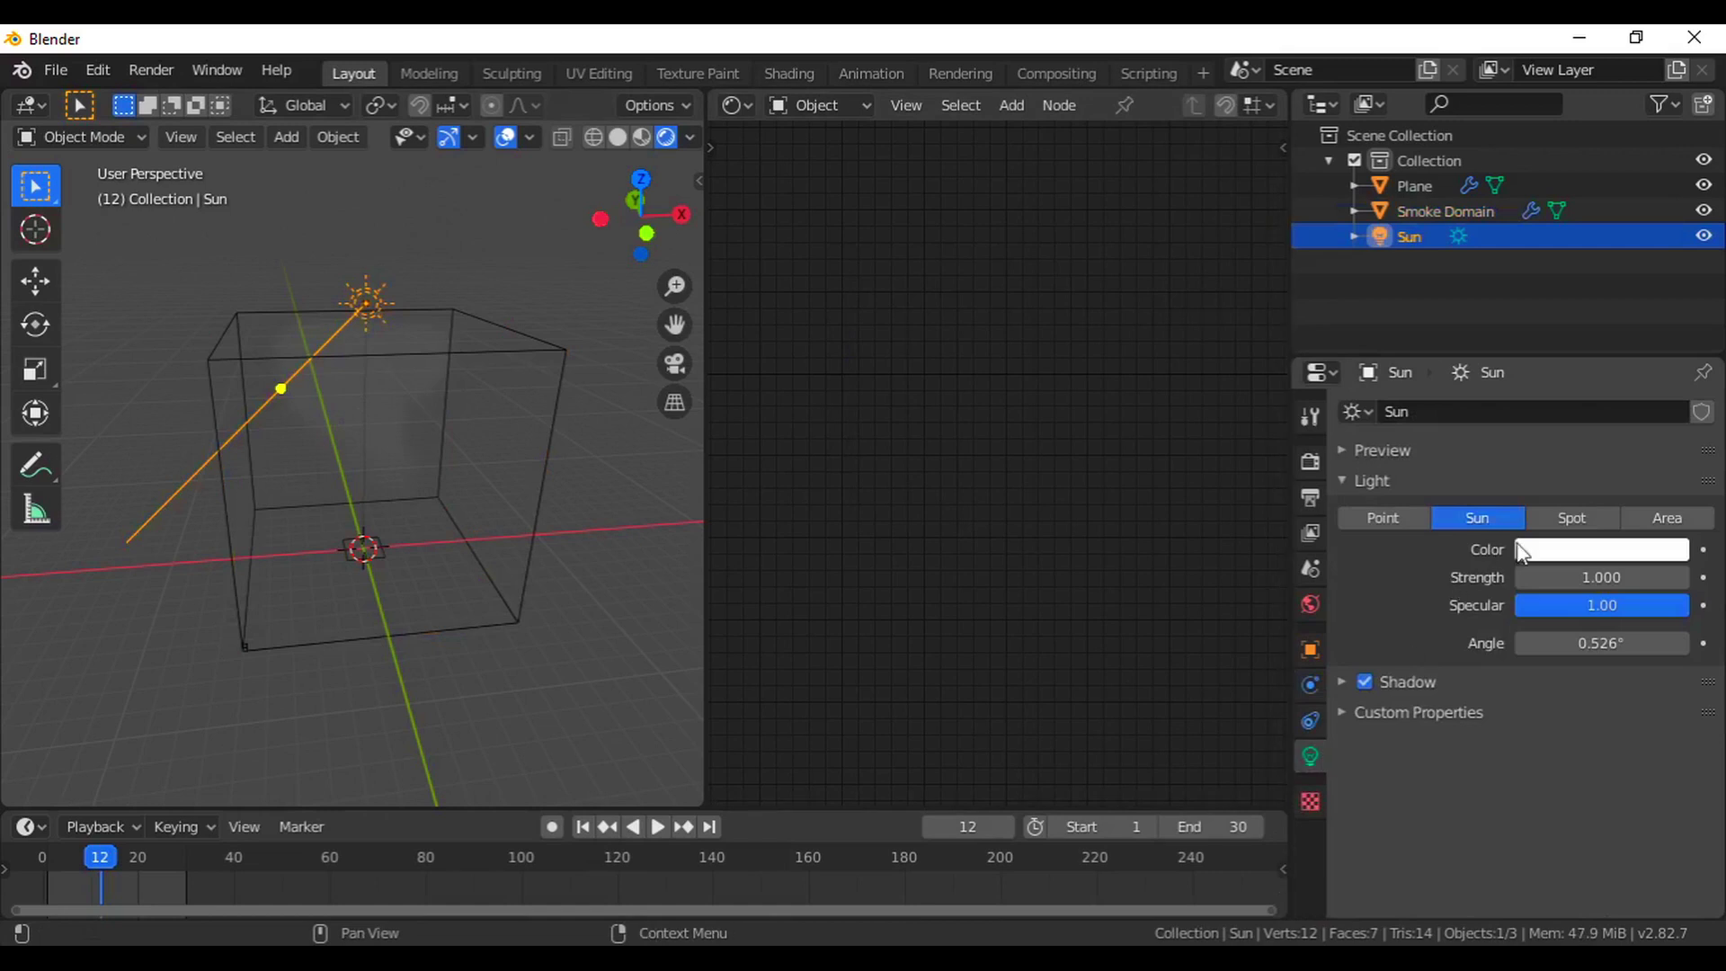
double_click(1605, 577)
text(5)
key(Return)
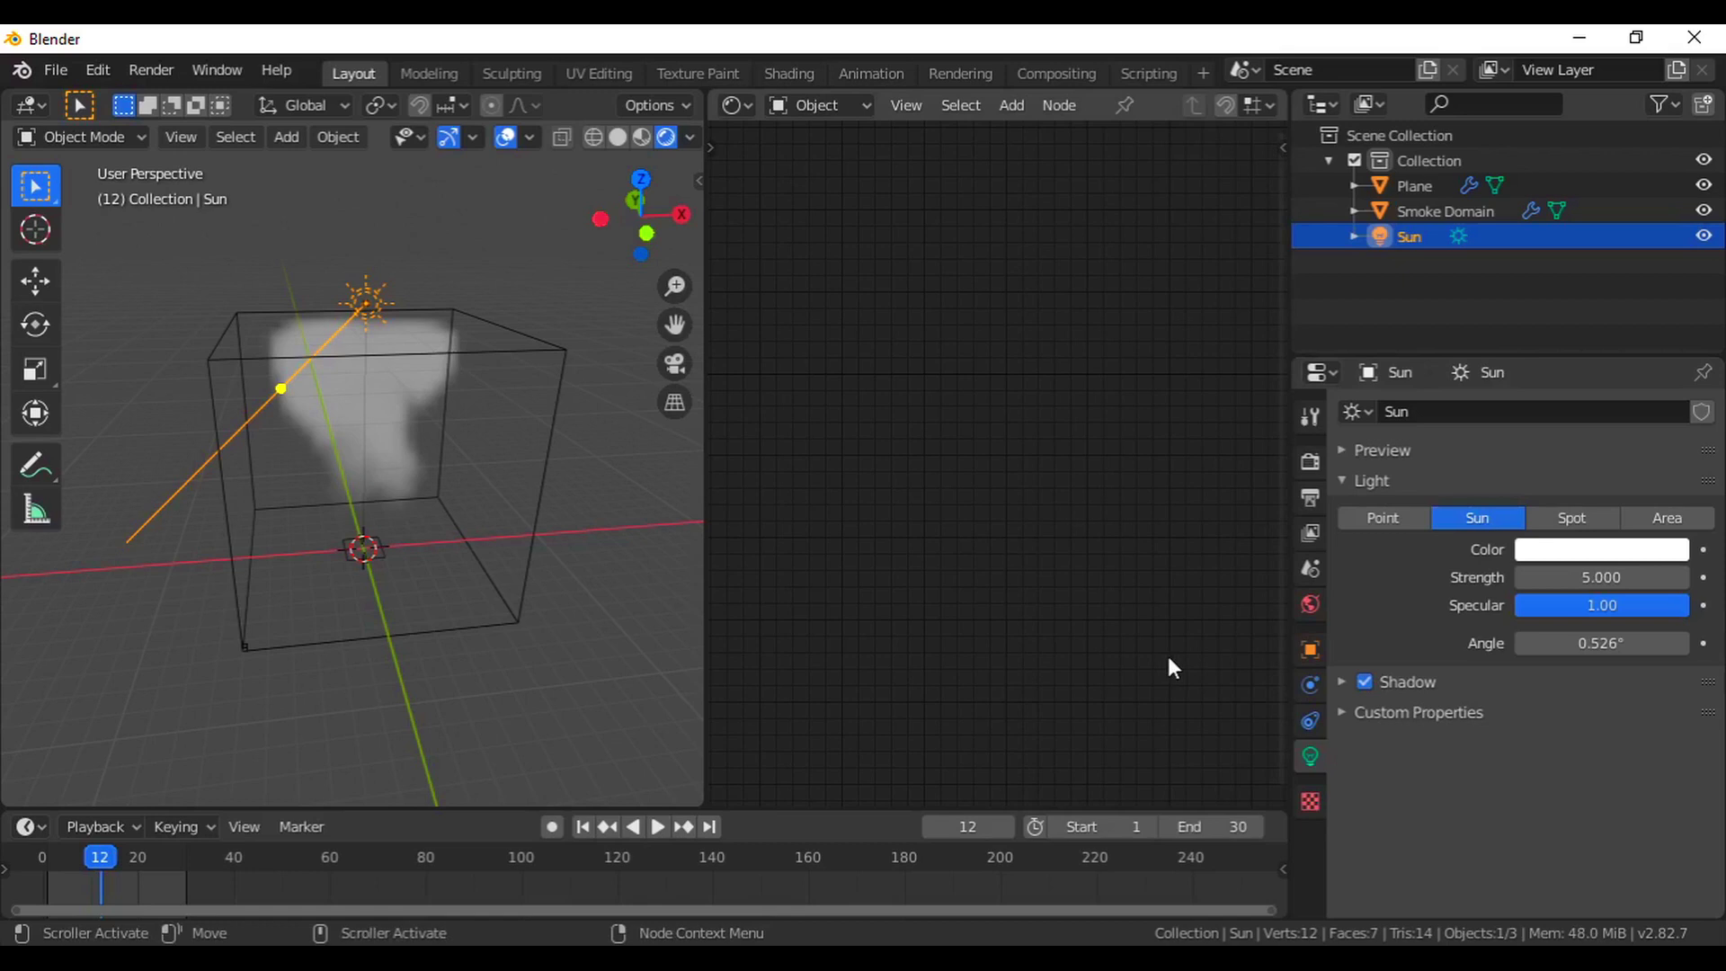
Clear the Density Attribute of the Principled Volume node in the Smoke Domain's material.
click(559, 393)
middle_drag(963, 627, 1090, 669)
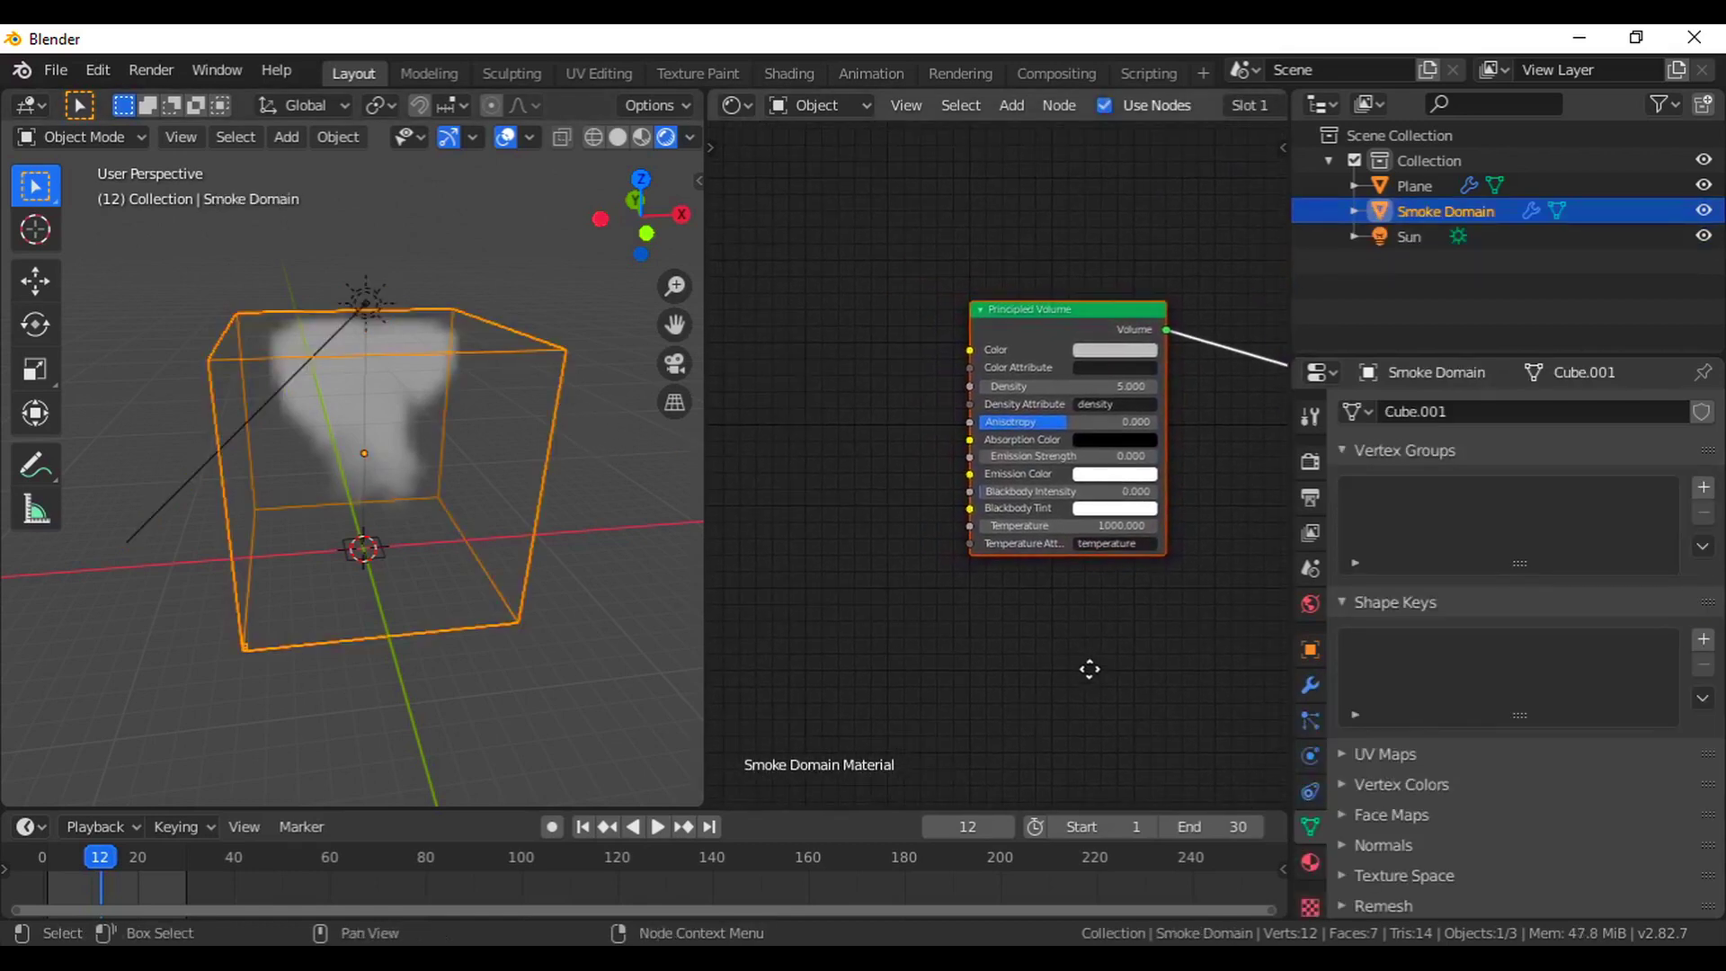
scroll(1054, 666, down, 1)
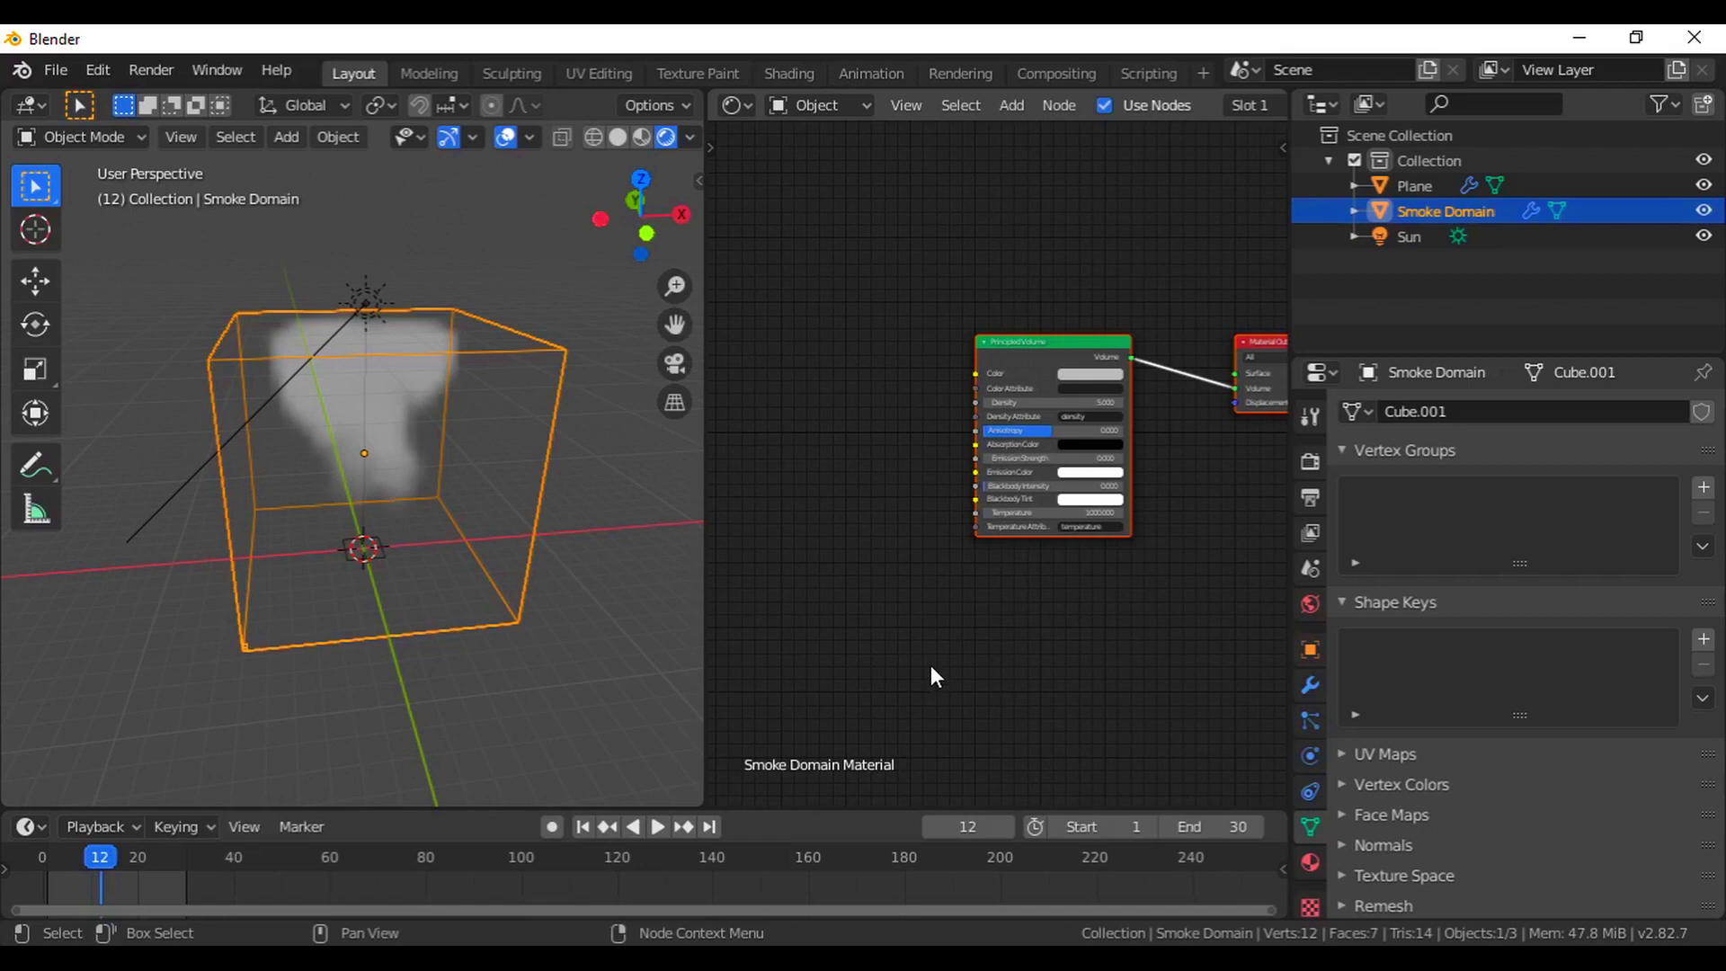
scroll(1025, 563, up, 3)
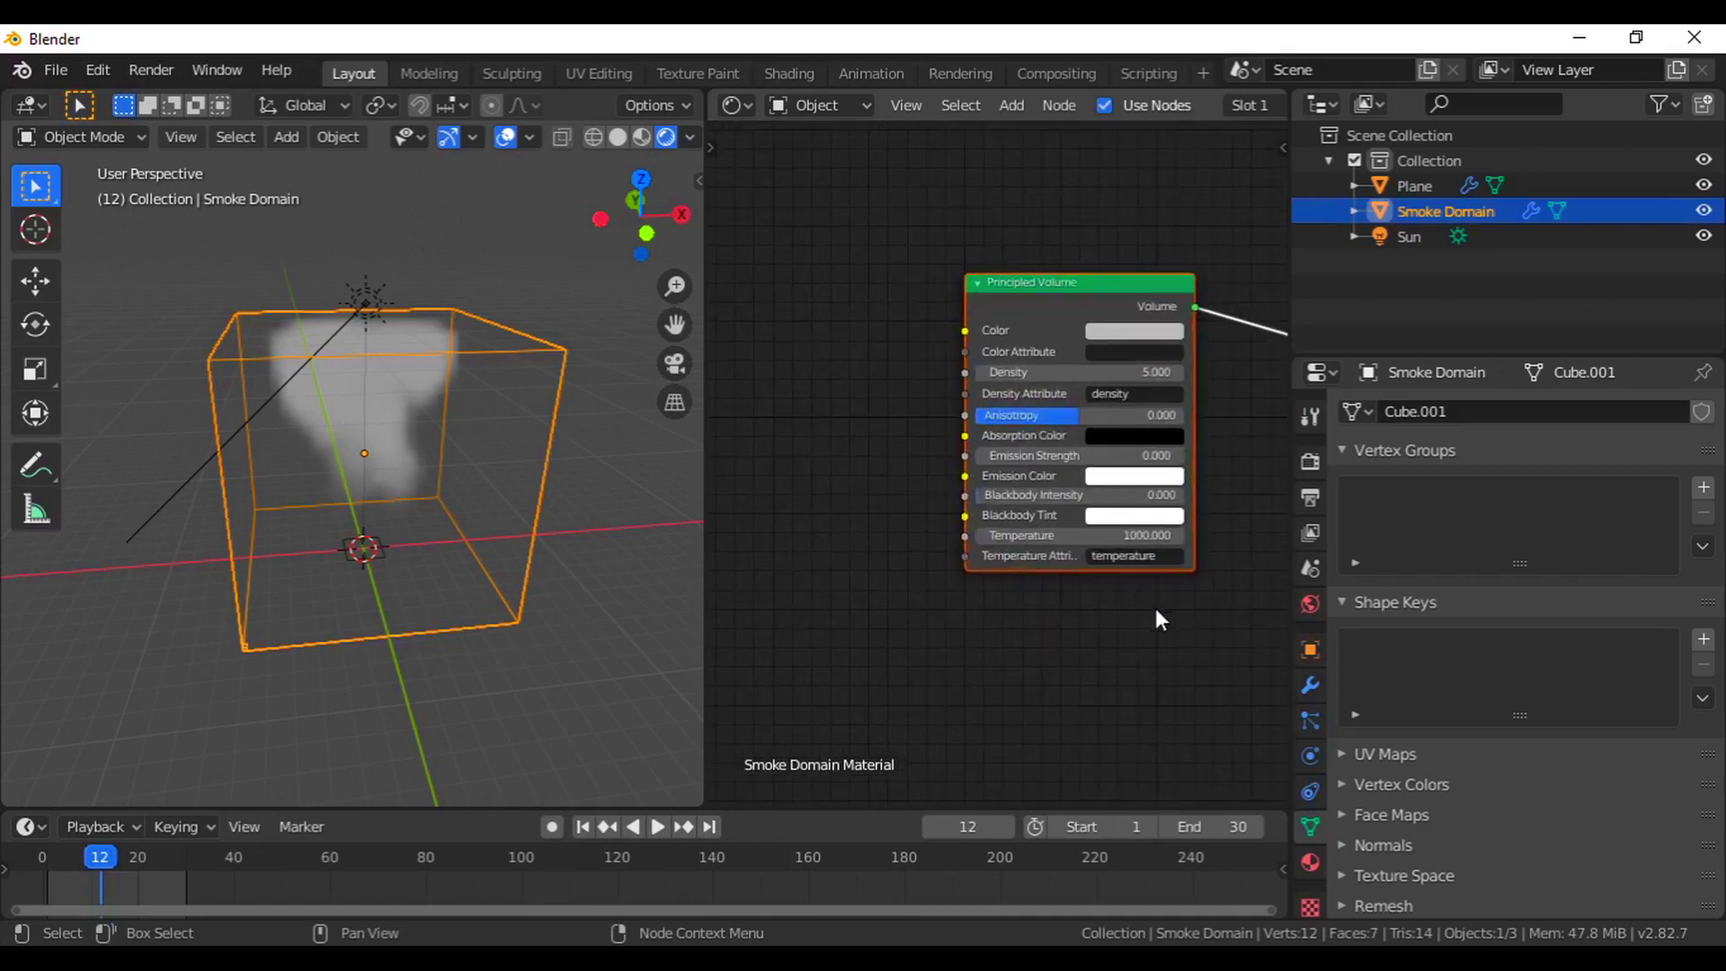
middle_drag(1156, 616, 955, 656)
scroll(957, 539, up, 2)
middle_drag(970, 510, 1005, 505)
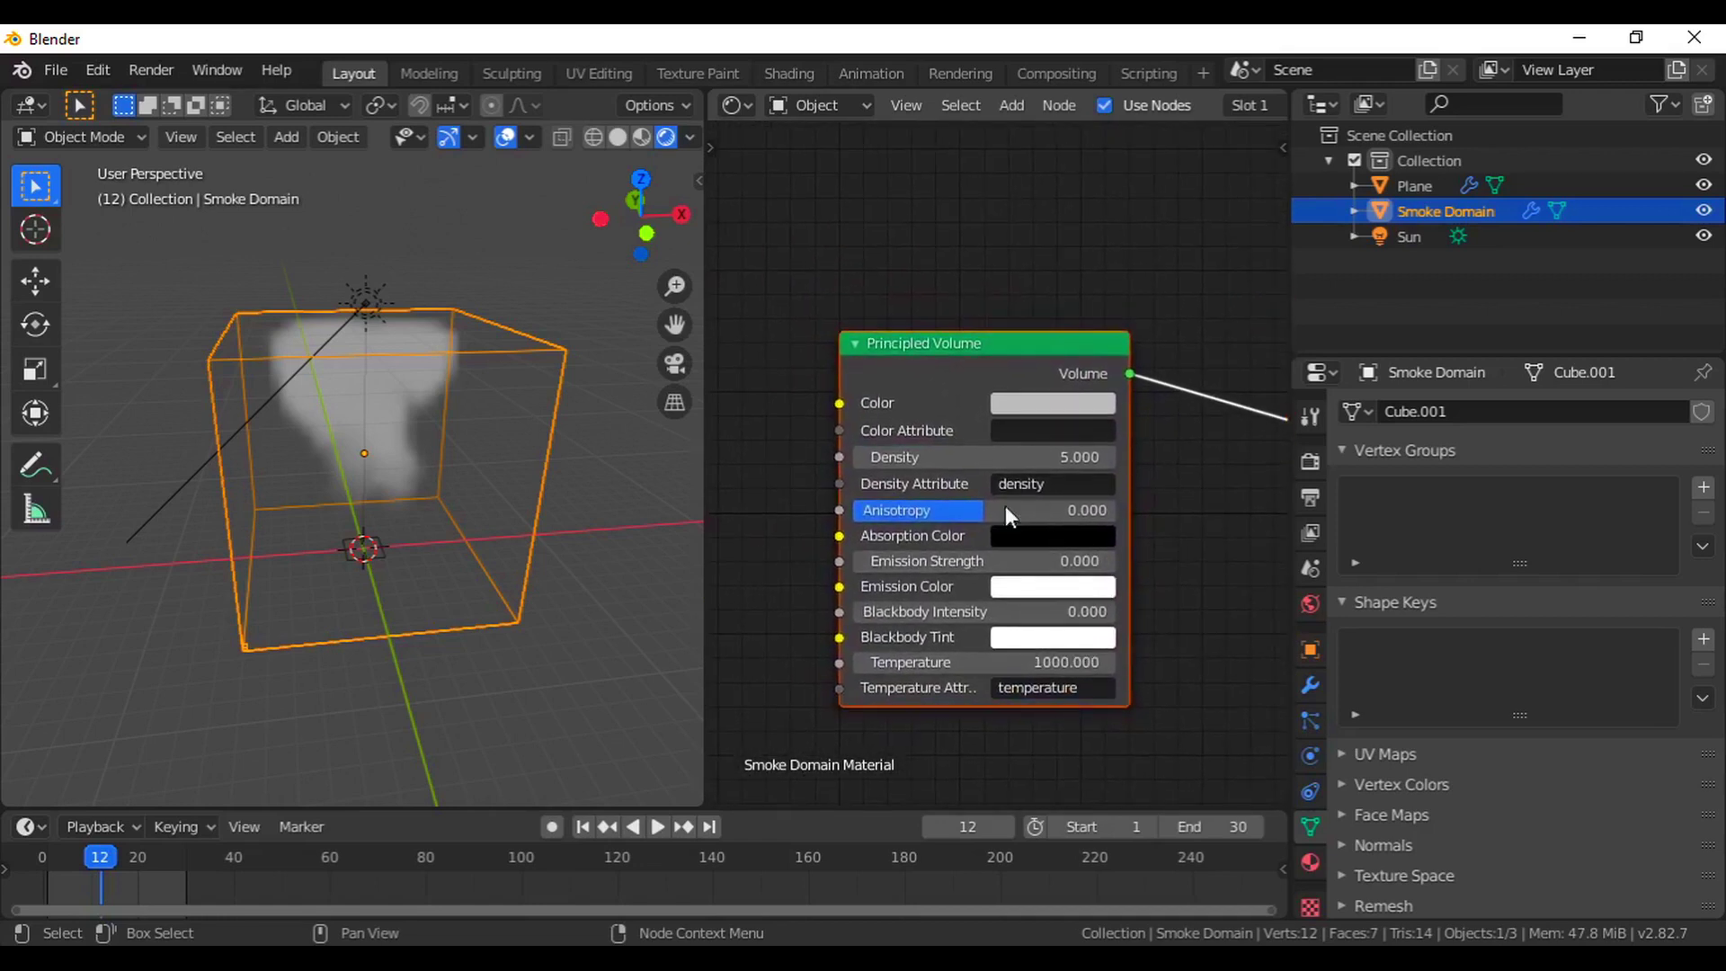
click(1050, 483)
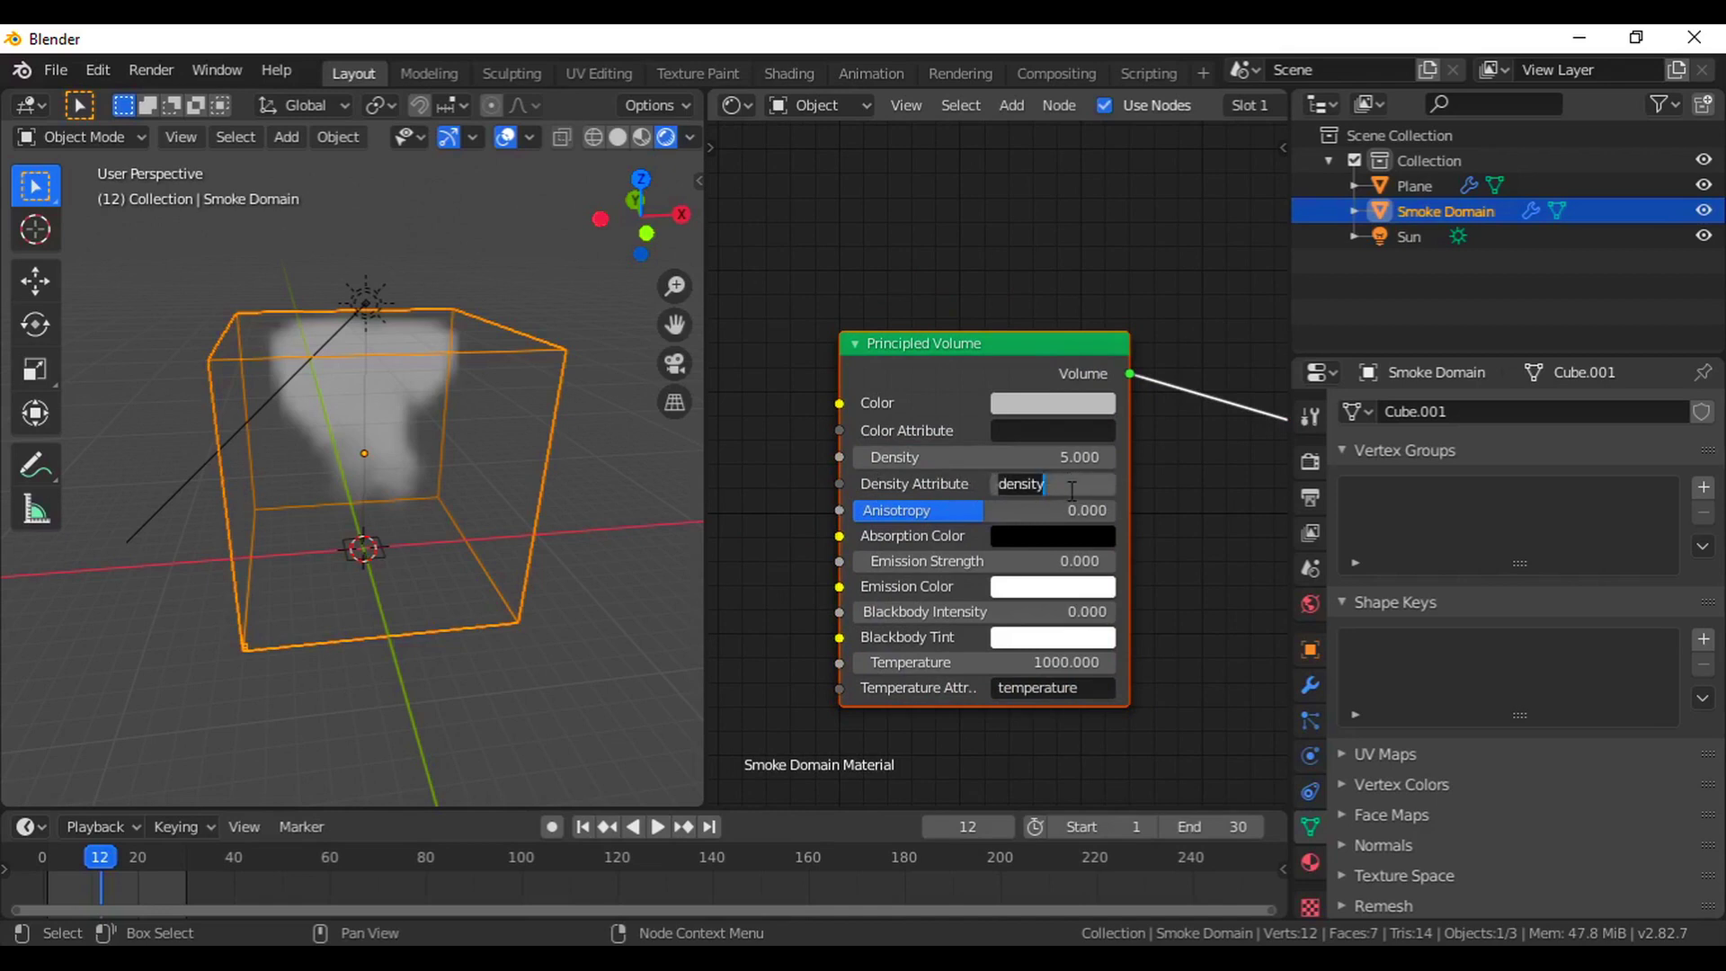
key(BackSpace)
key(Return)
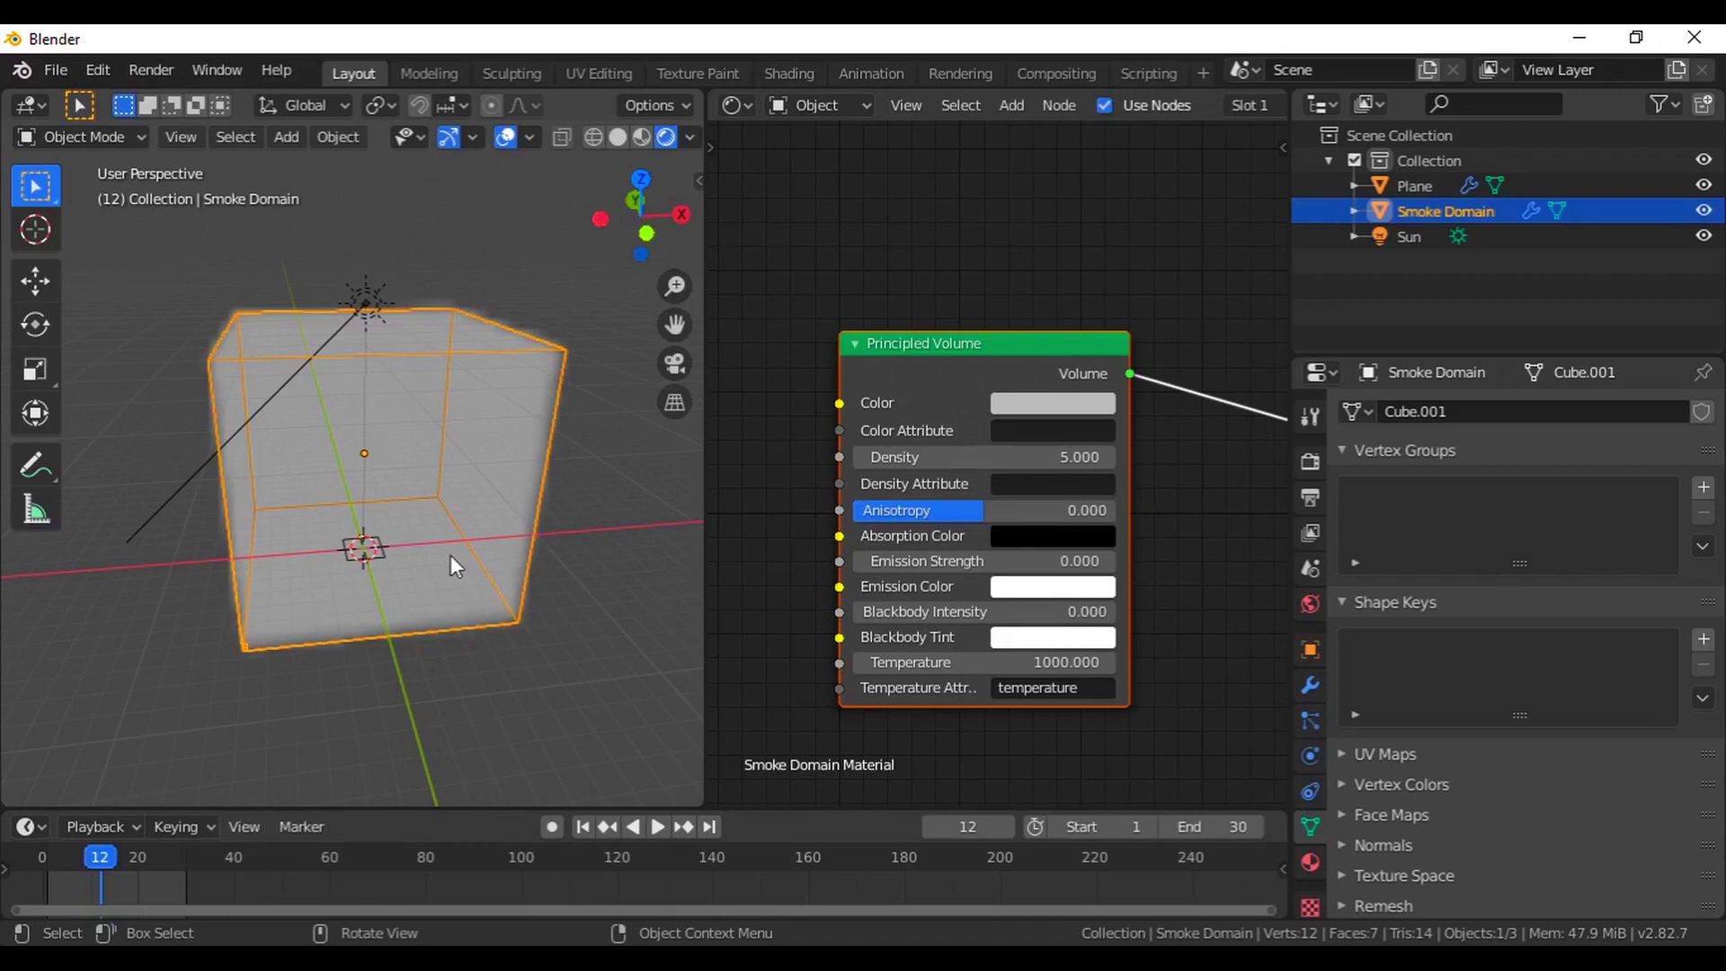
Add a Volume Info node in the empty space before the Principled Volume node.
scroll(899, 585, down, 2)
middle_drag(762, 611, 843, 440)
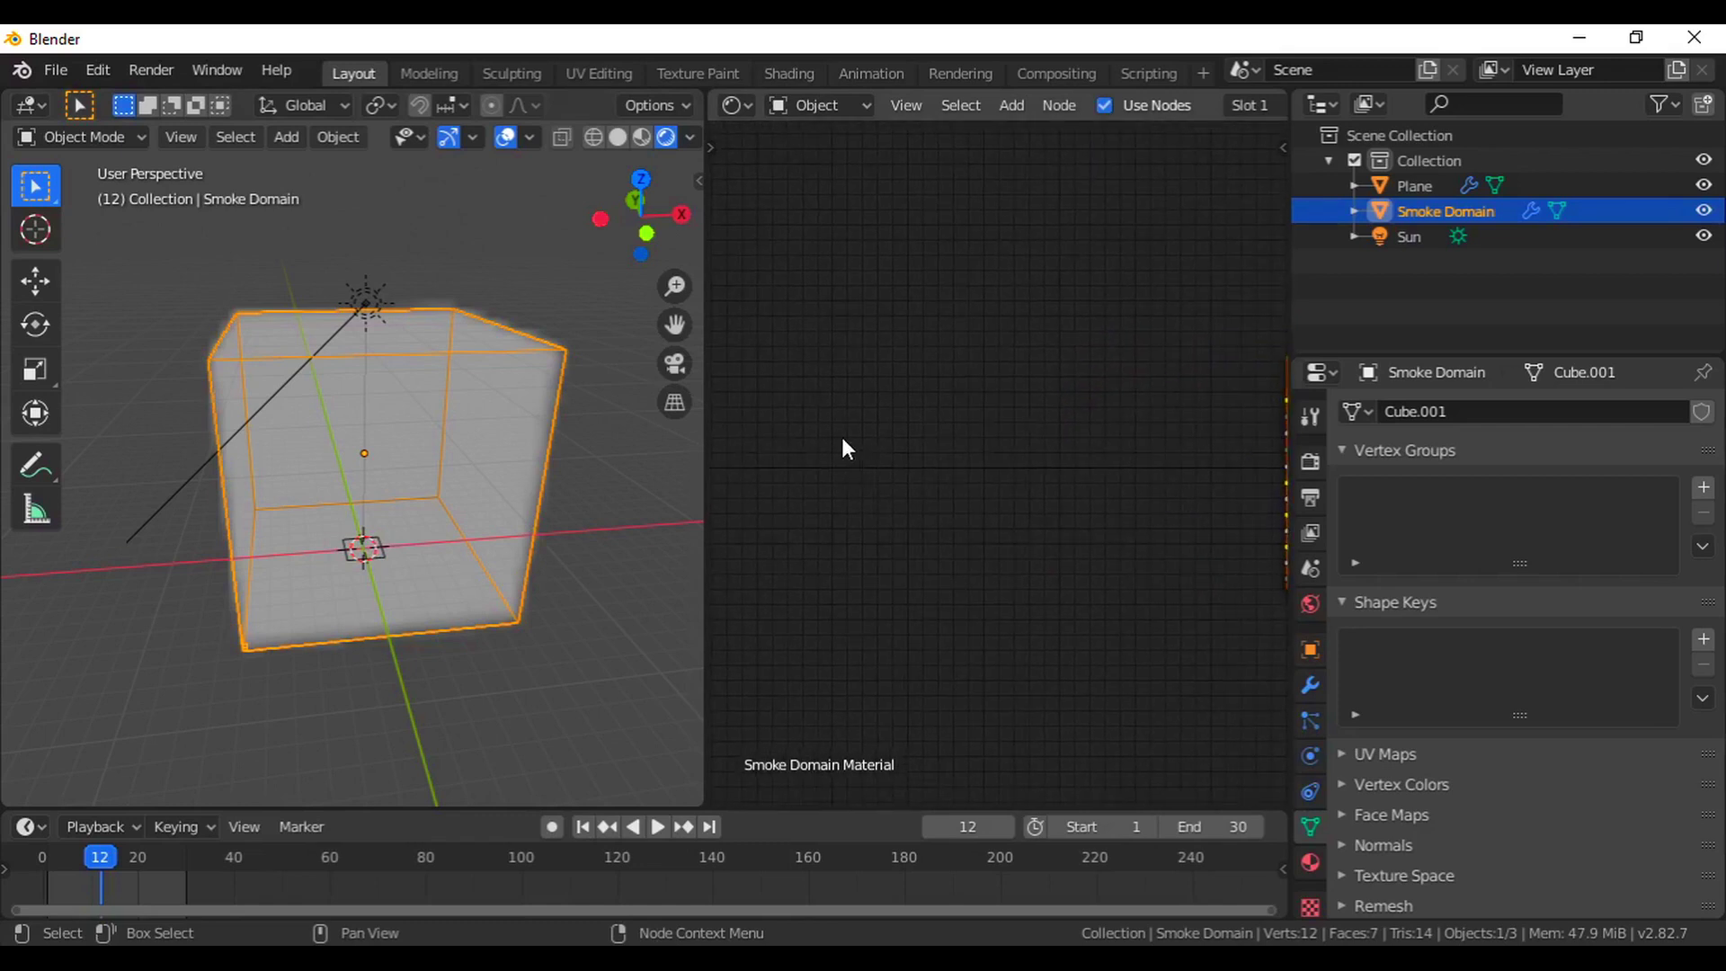
key(shift+a)
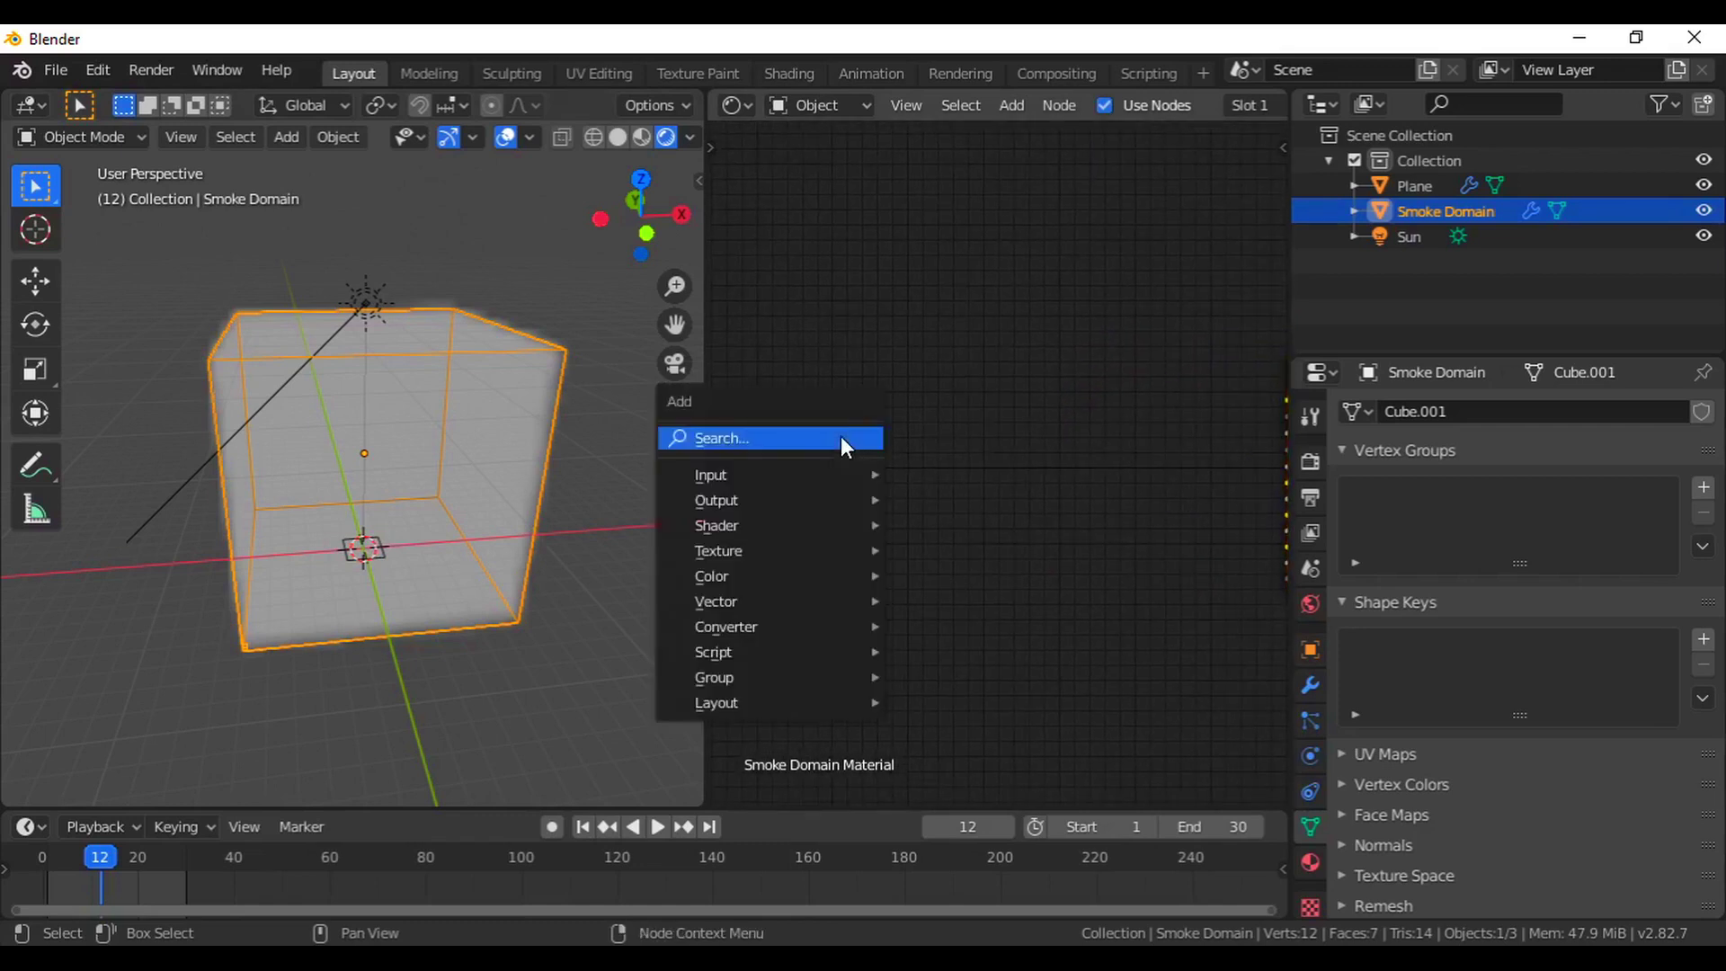
mouse_move(791, 473)
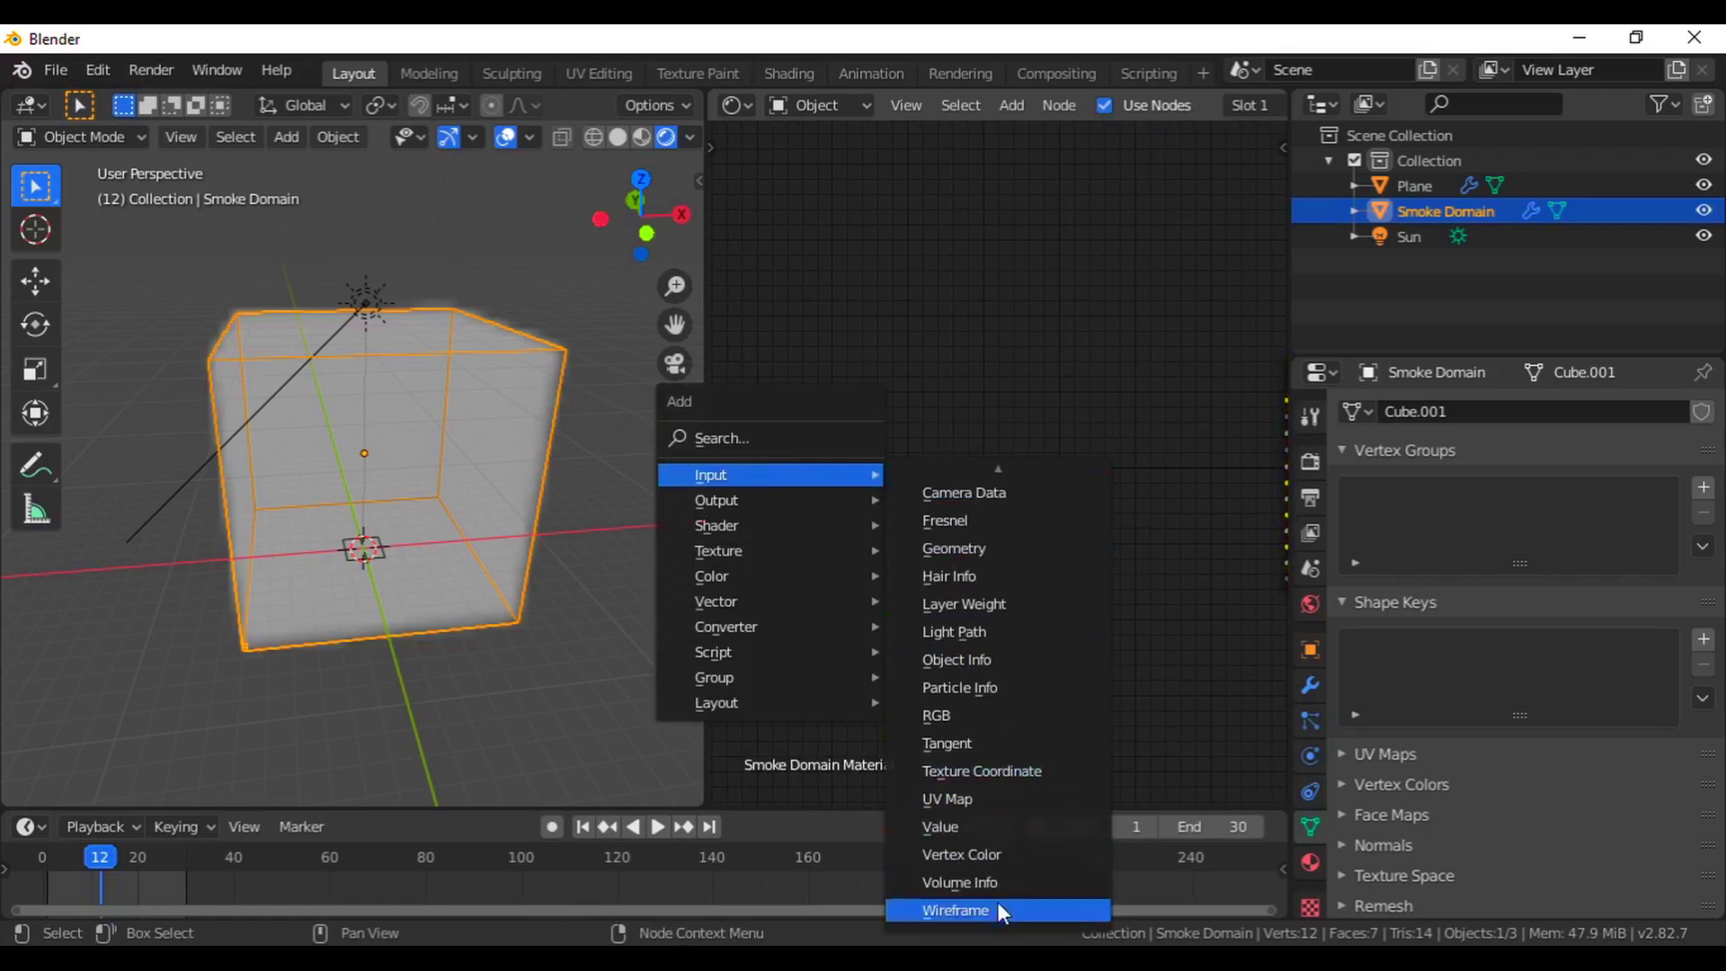
click(996, 887)
click(838, 362)
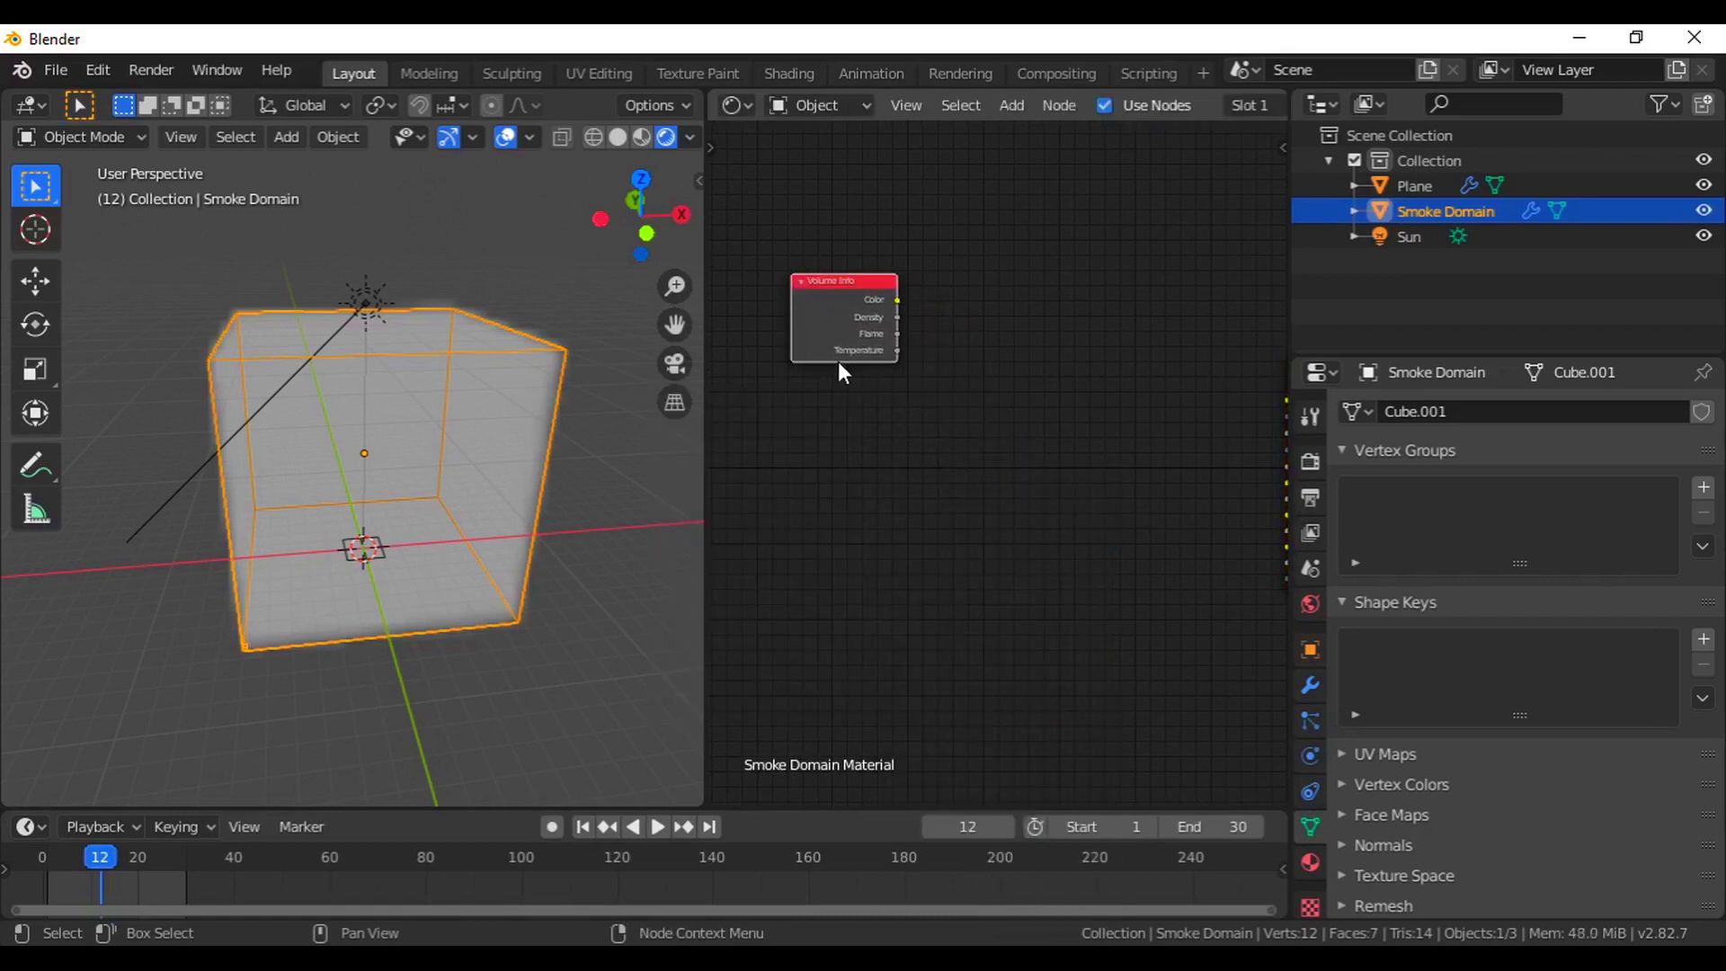
Add a ColorRamp node and place it just after the Volume Info node.
scroll(838, 361, up, 3)
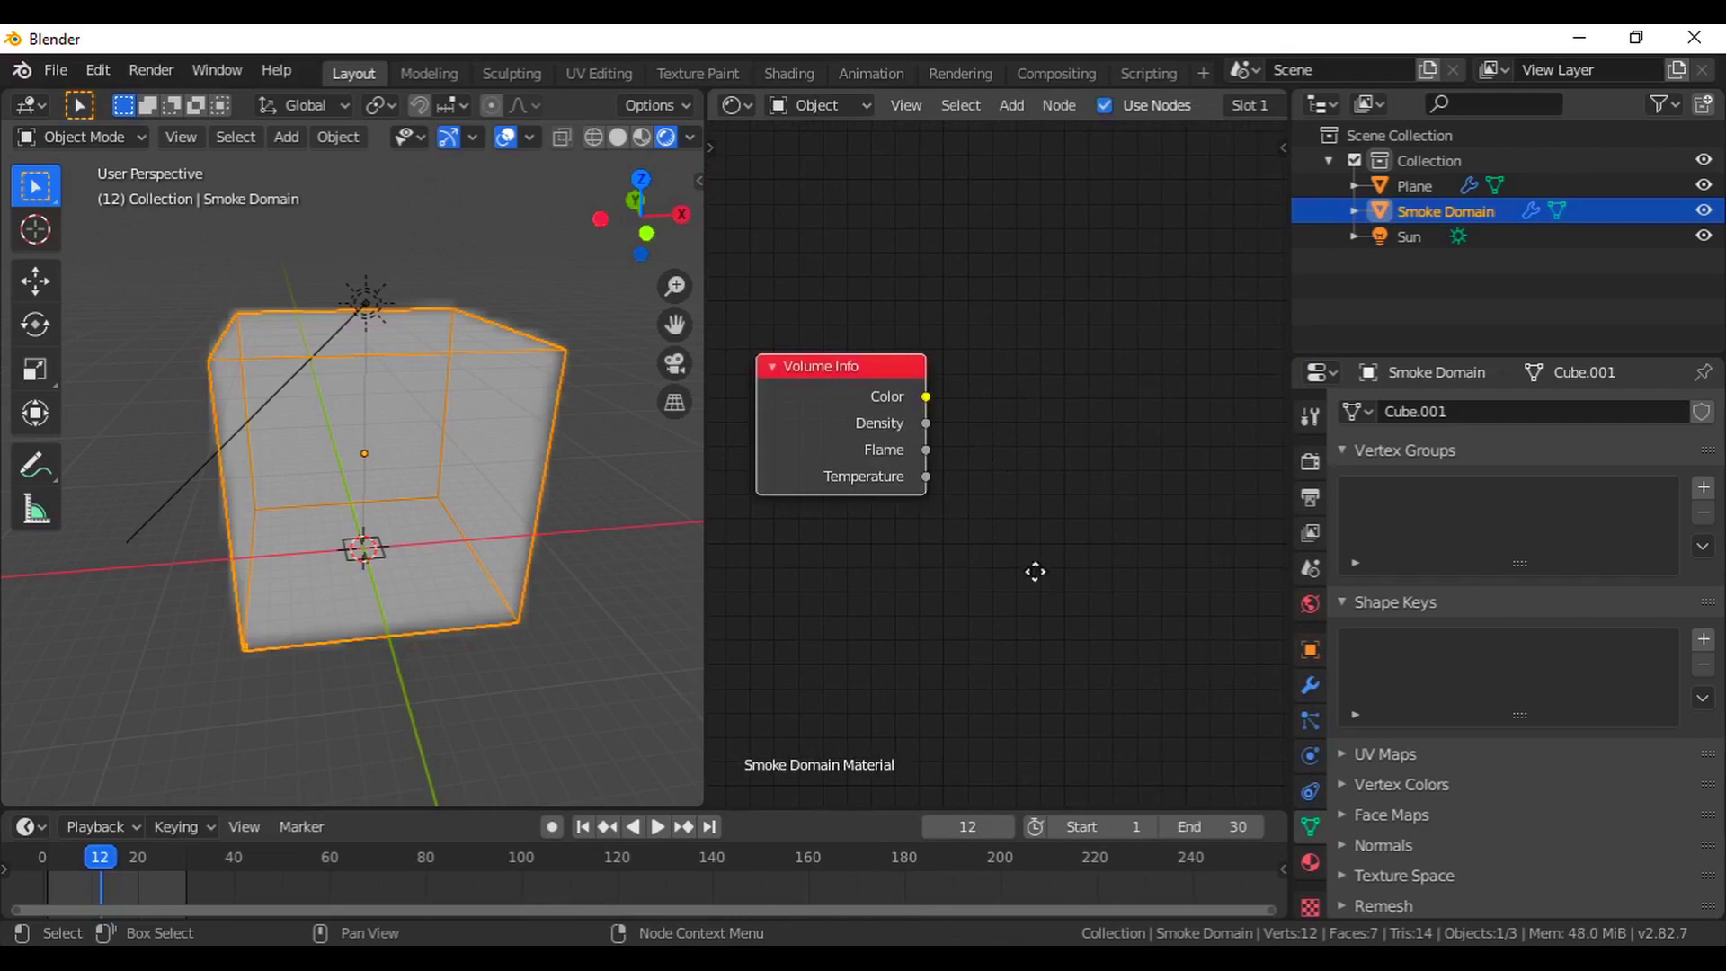
scroll(989, 503, down, 2)
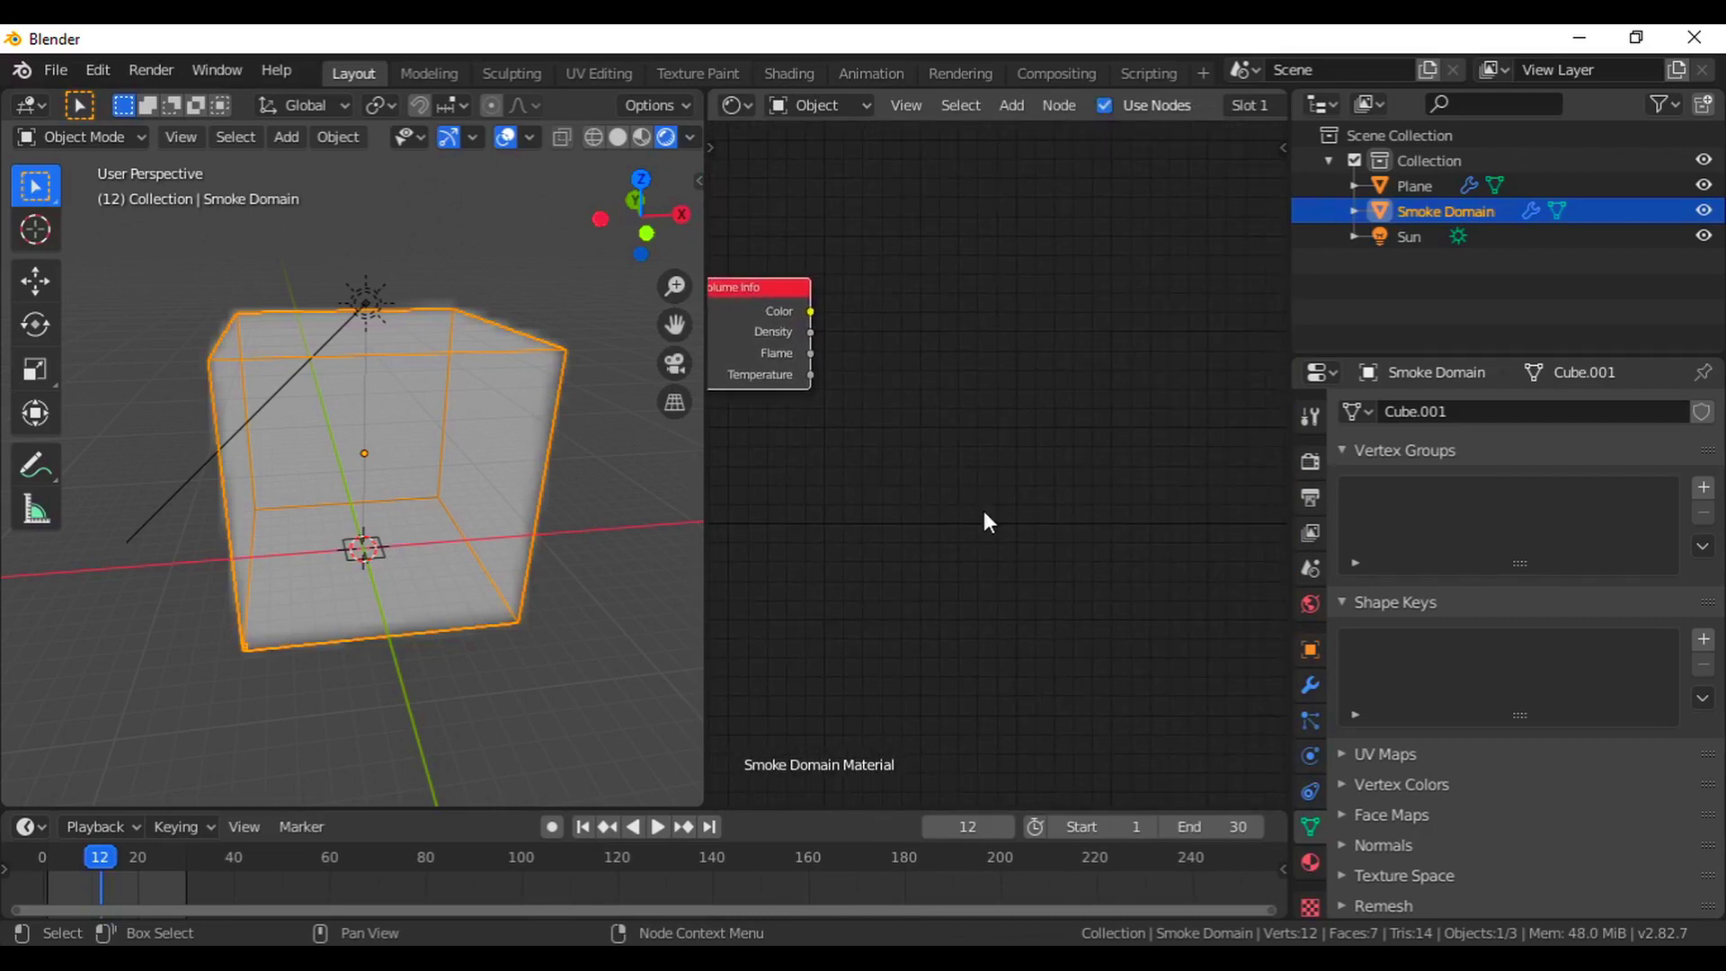
key(shift+a)
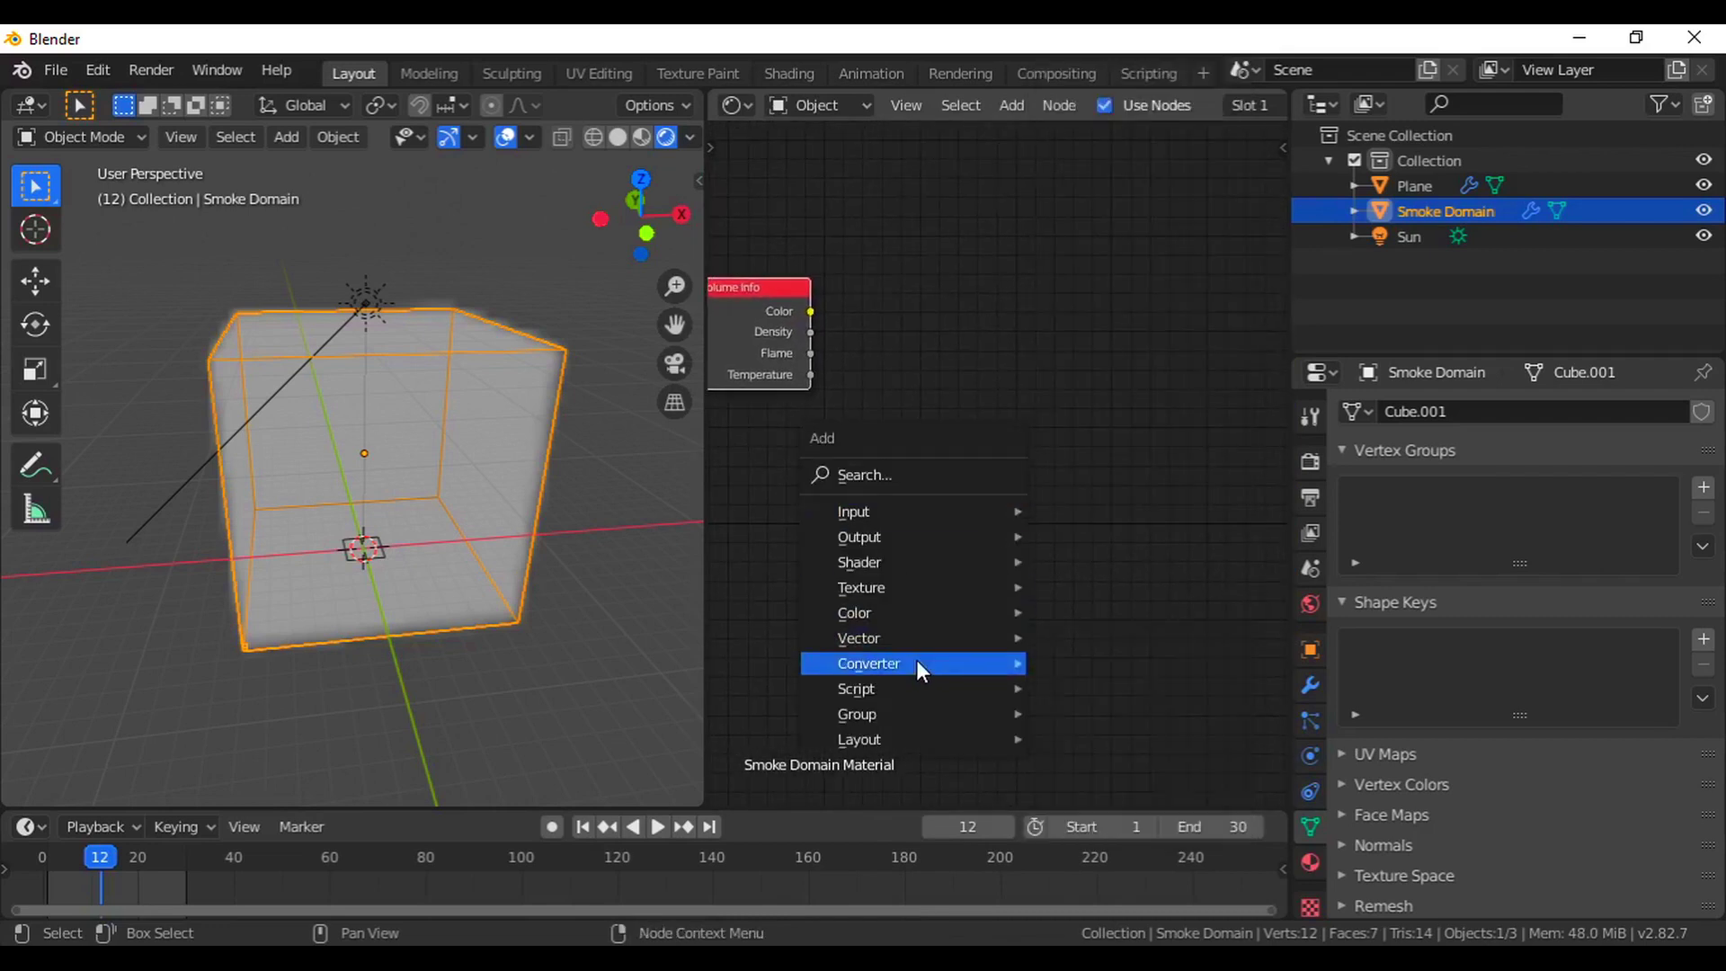
mouse_move(915, 663)
click(1119, 328)
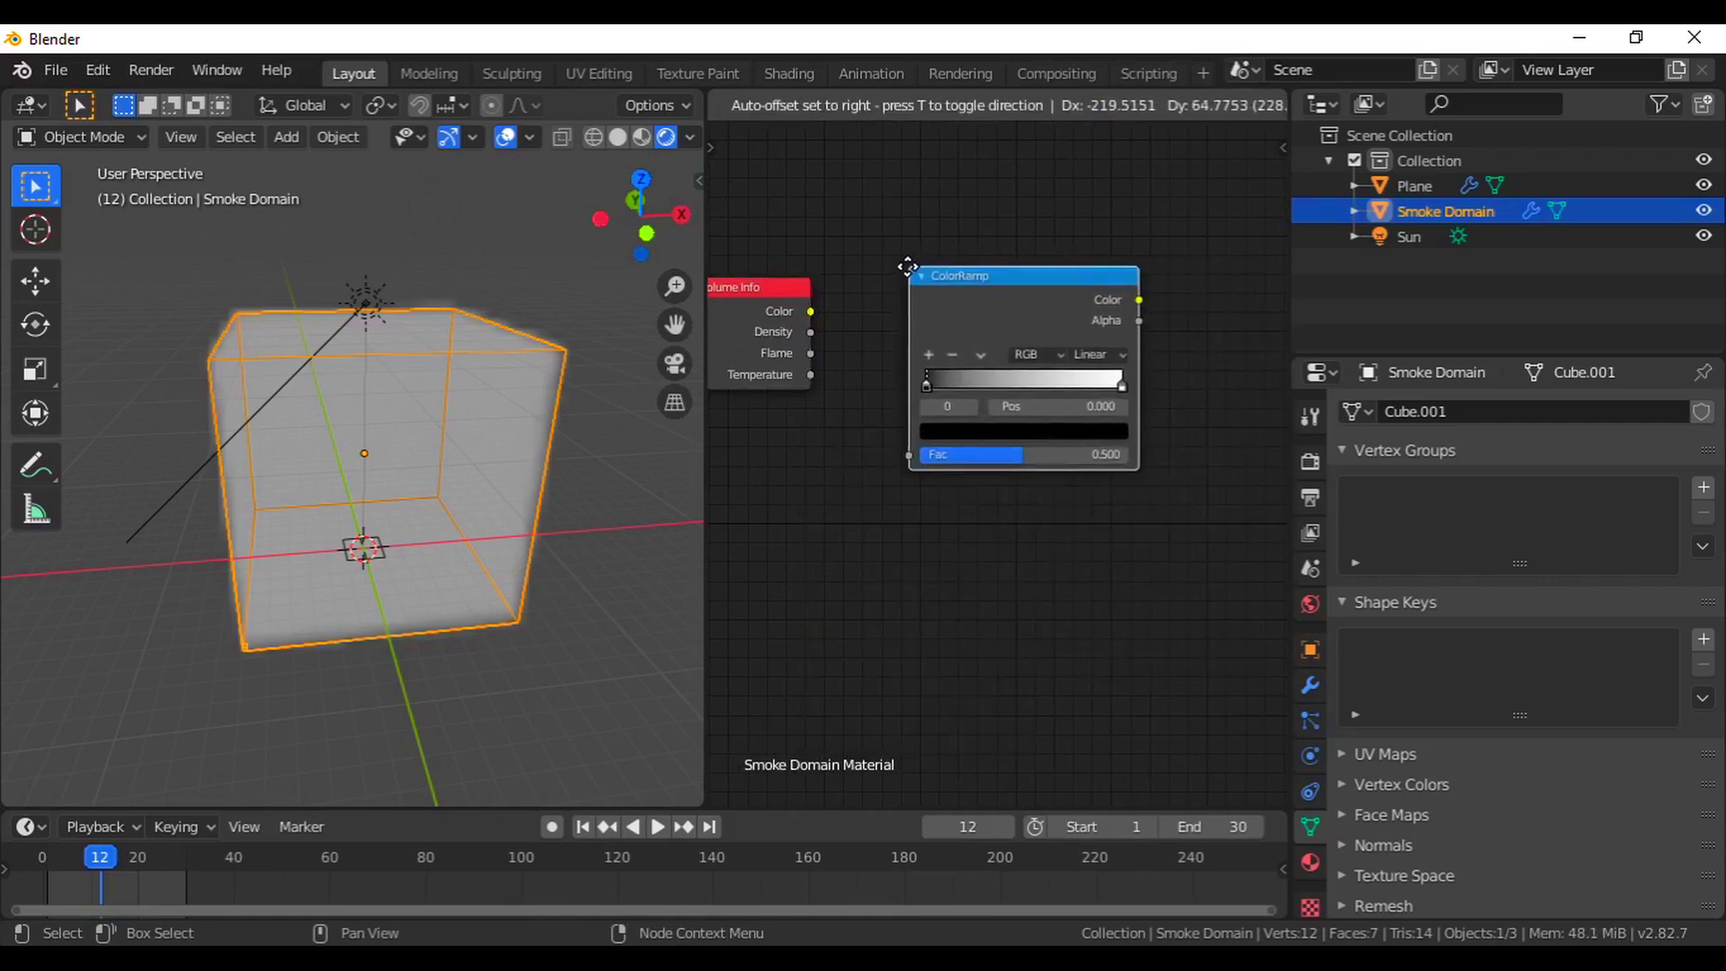
click(904, 272)
Add a Math node and place it between the ColorRamp and Principled Volume nodes.
middle_drag(1111, 594, 996, 606)
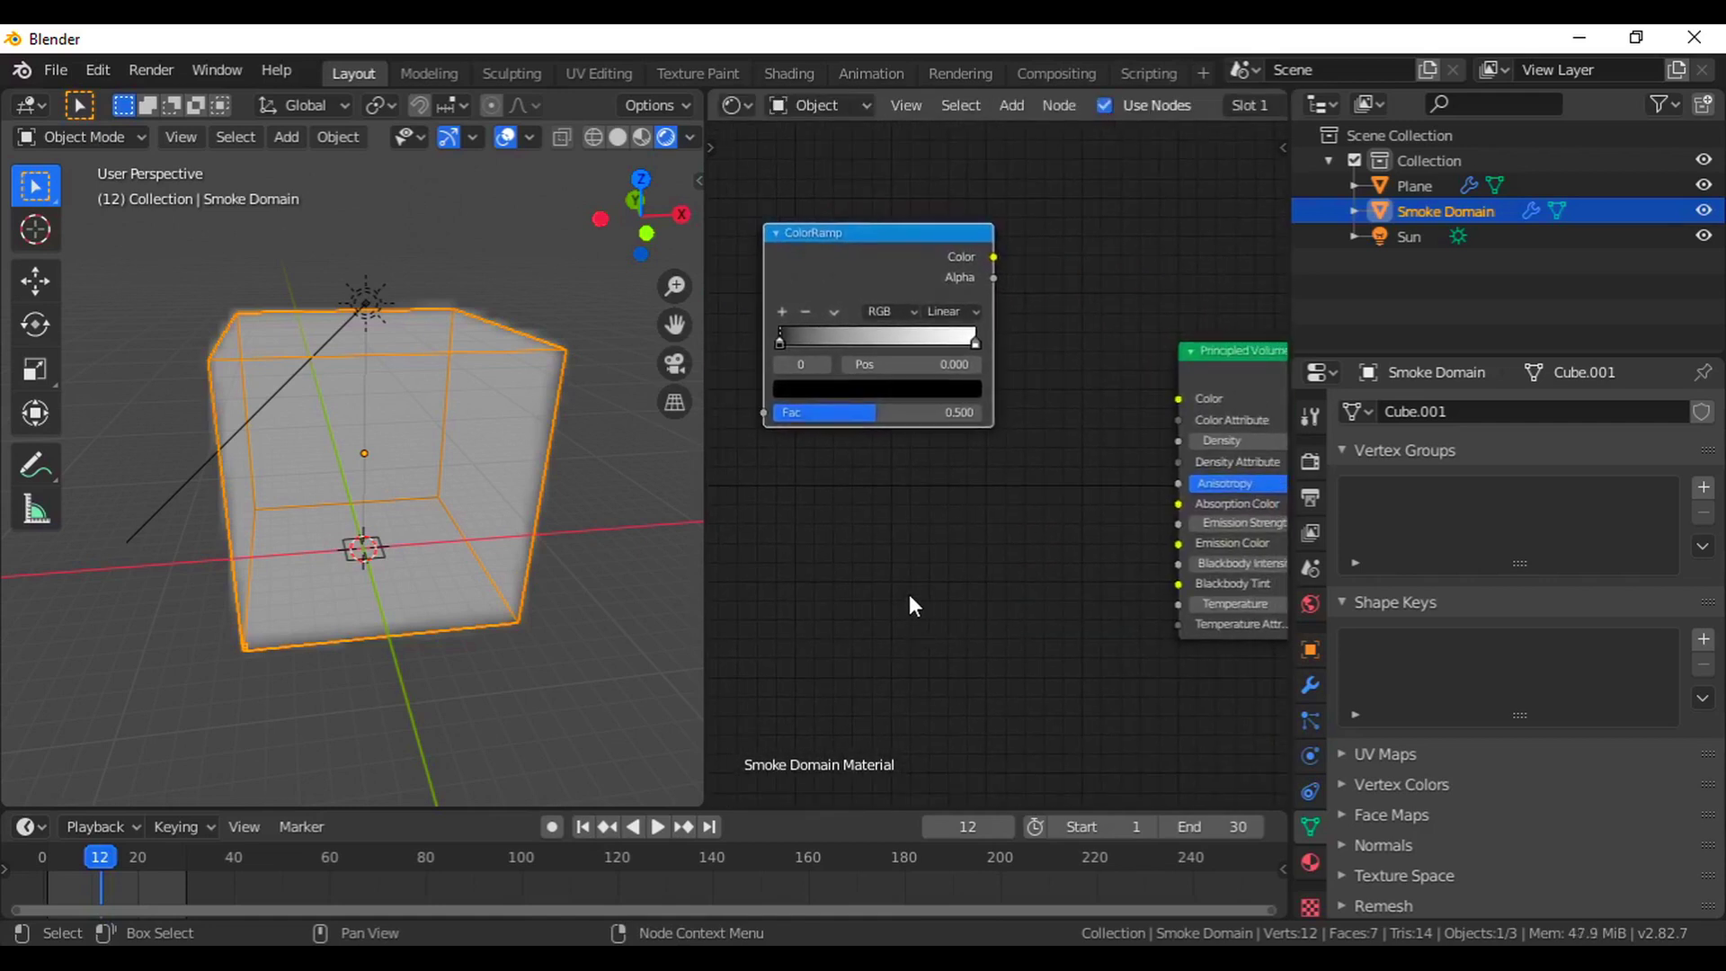
key(shift+a)
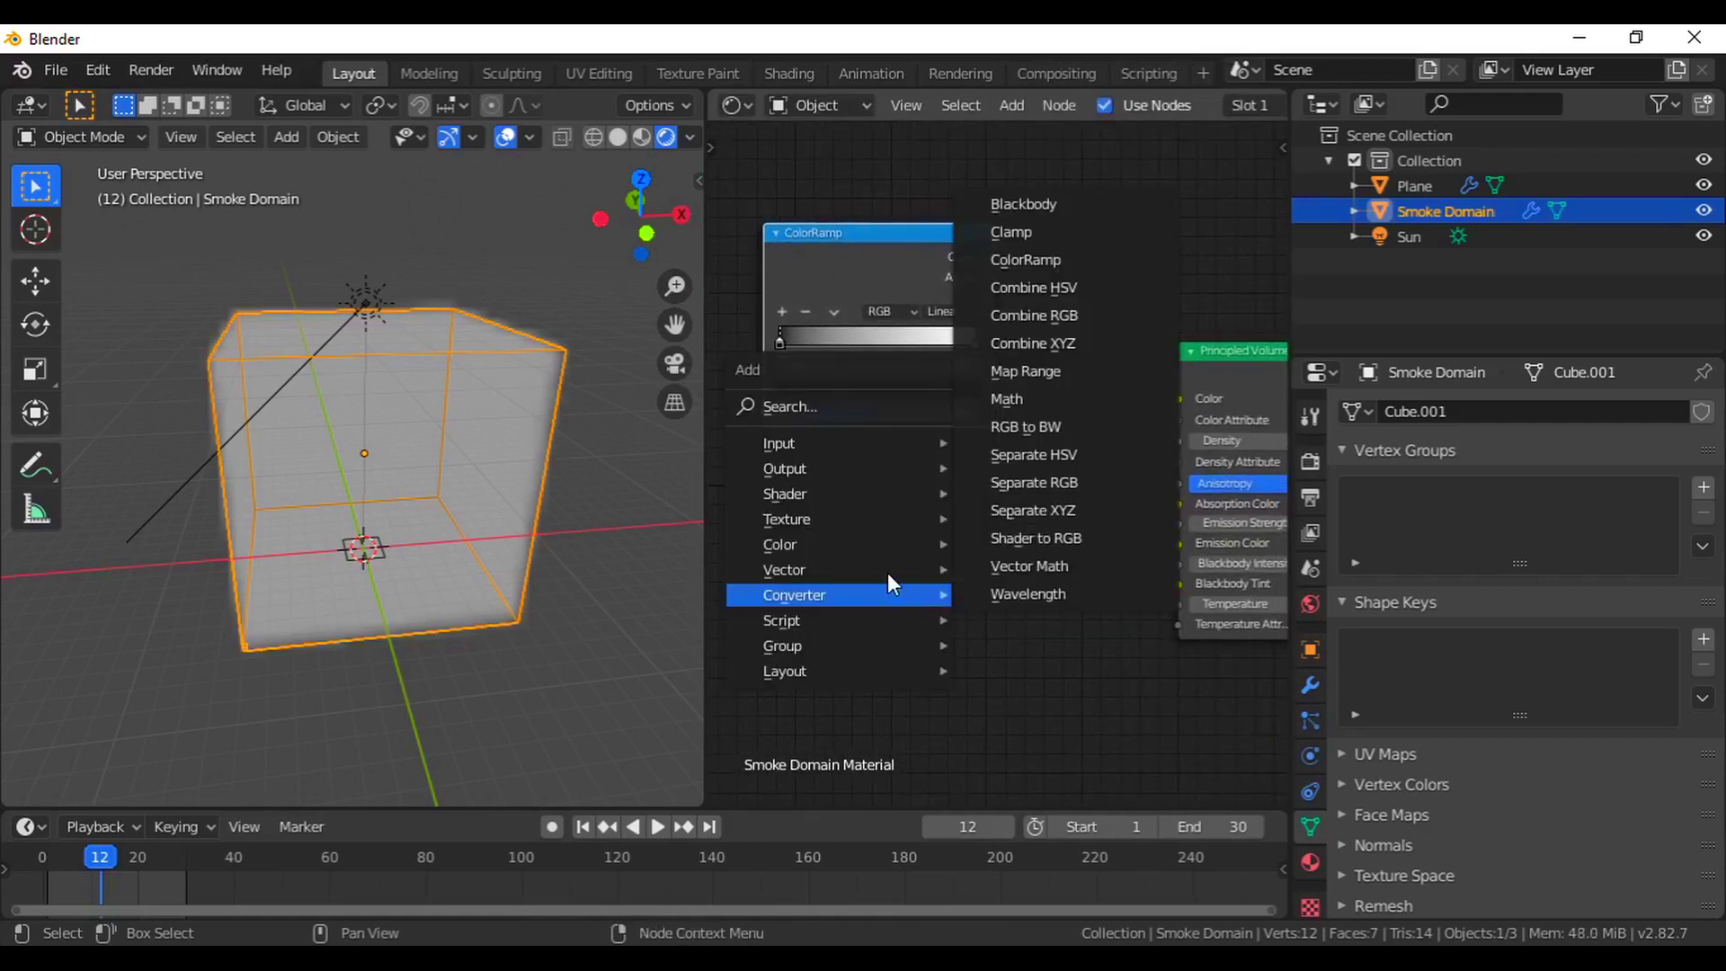
click(1103, 401)
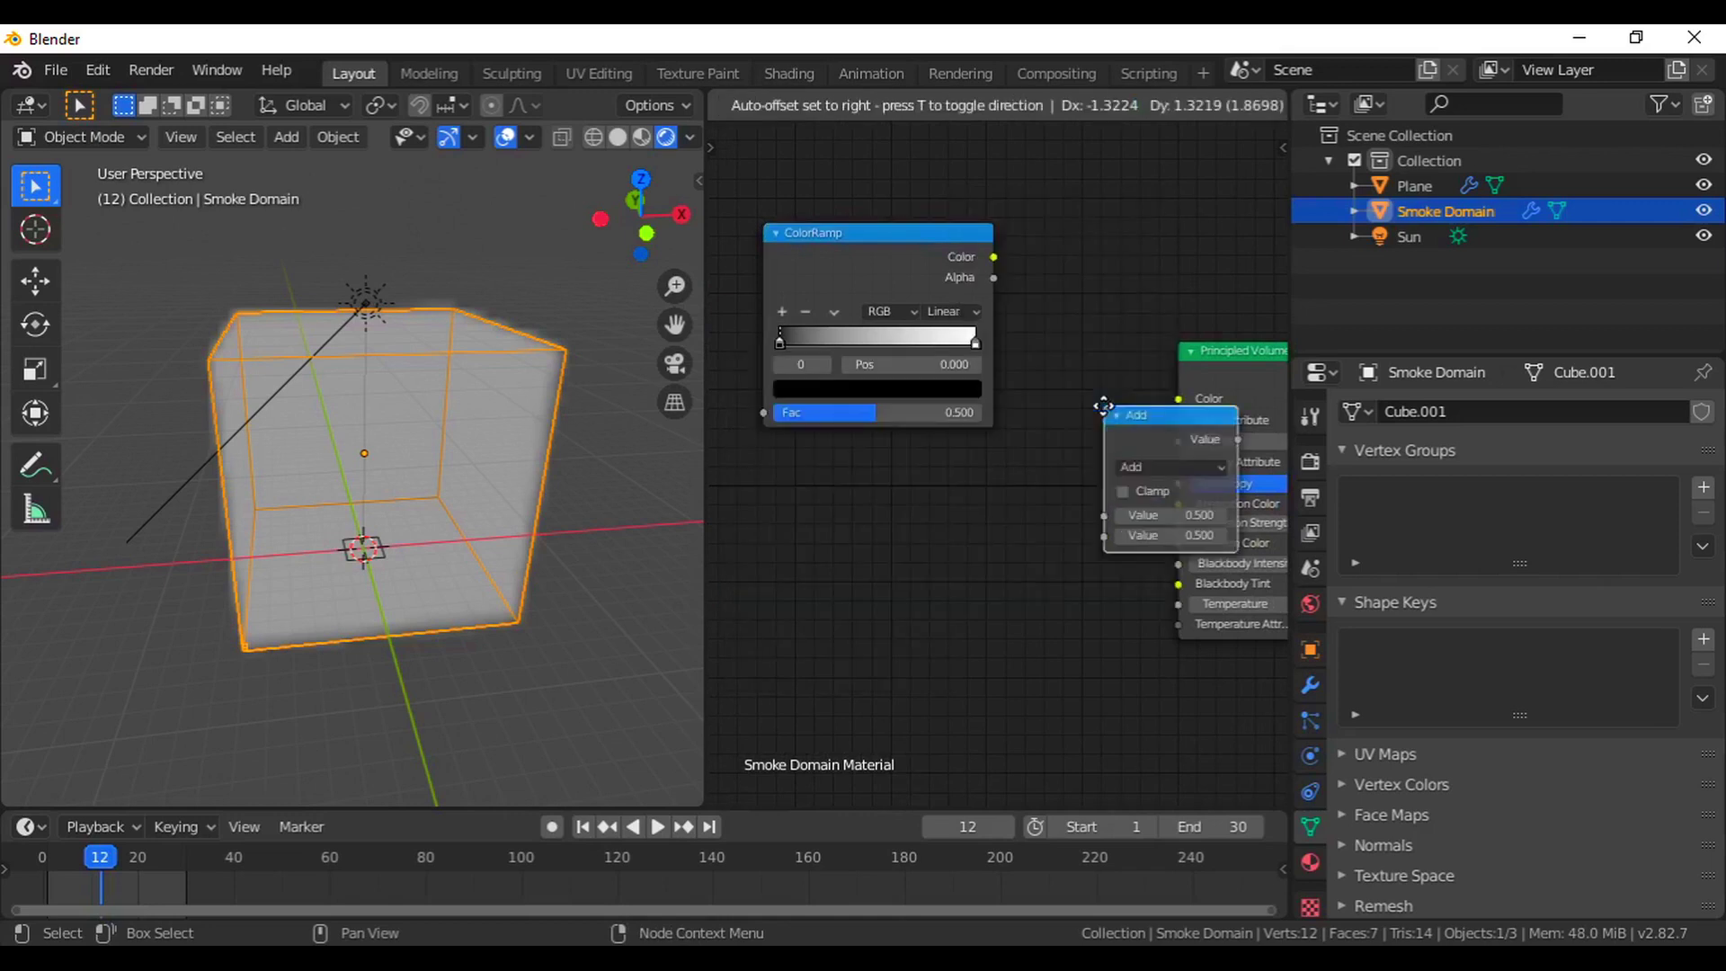
click(1028, 295)
Connect the Volume Info's Density output to the ColorRamp's Fac, and the ColorRamp's Color to the Math node's first Value input.
middle_drag(978, 494, 1140, 635)
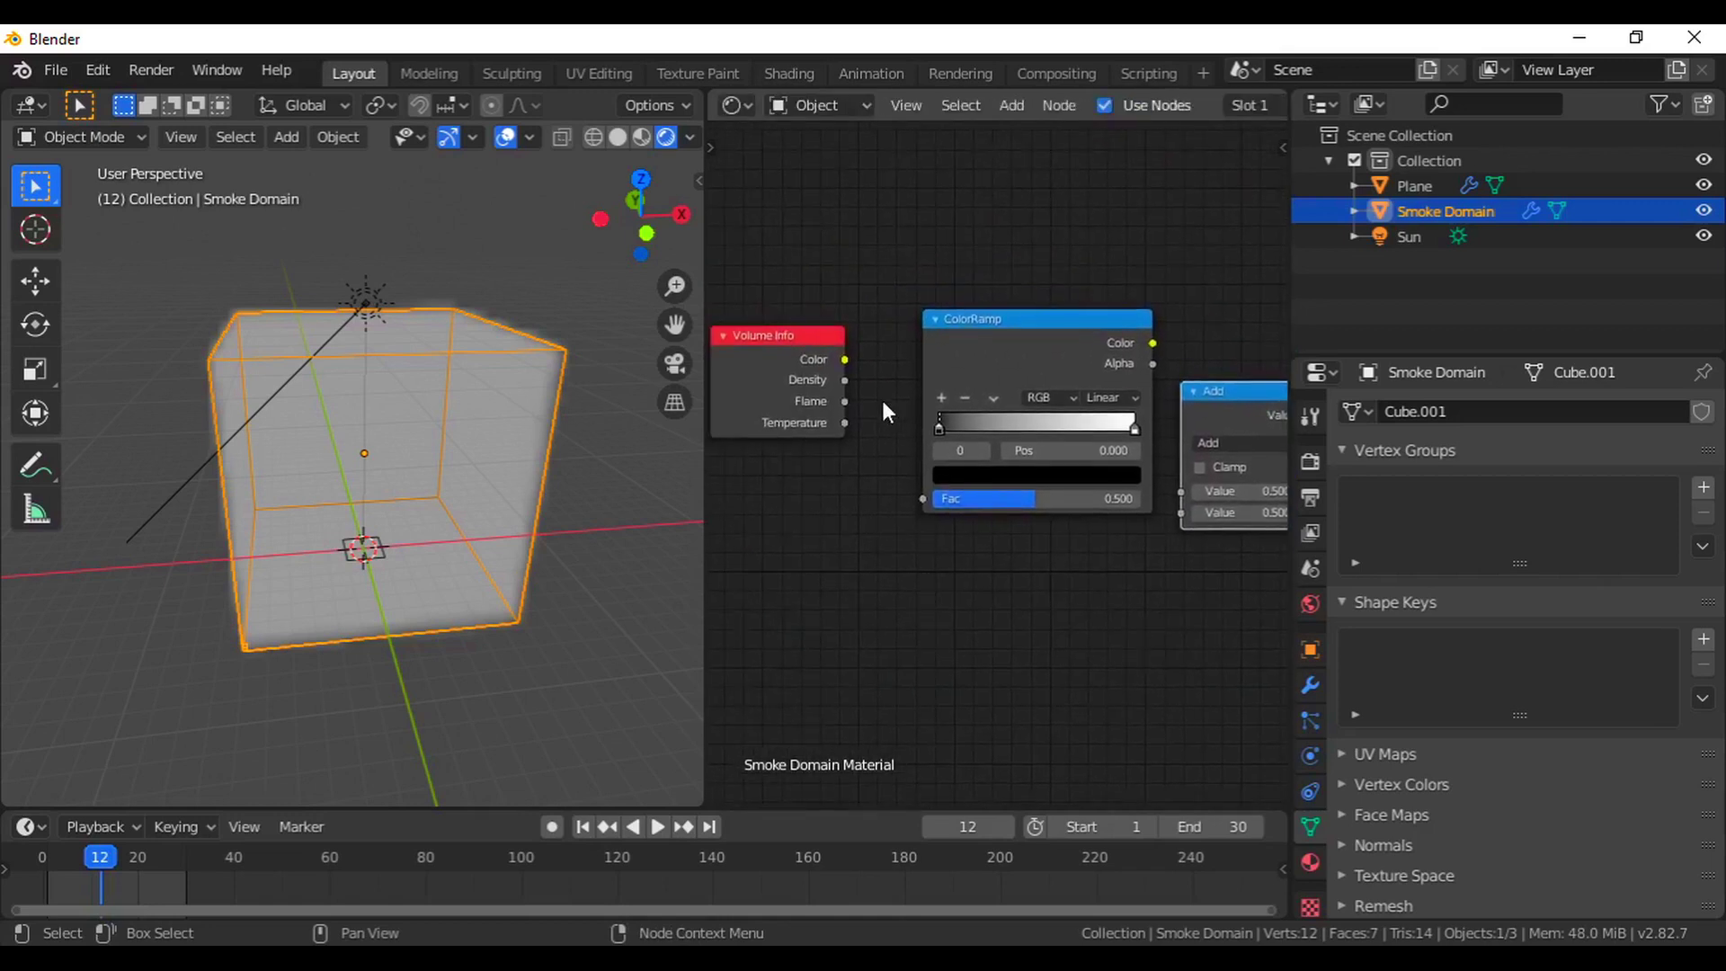
scroll(899, 391, up, 2)
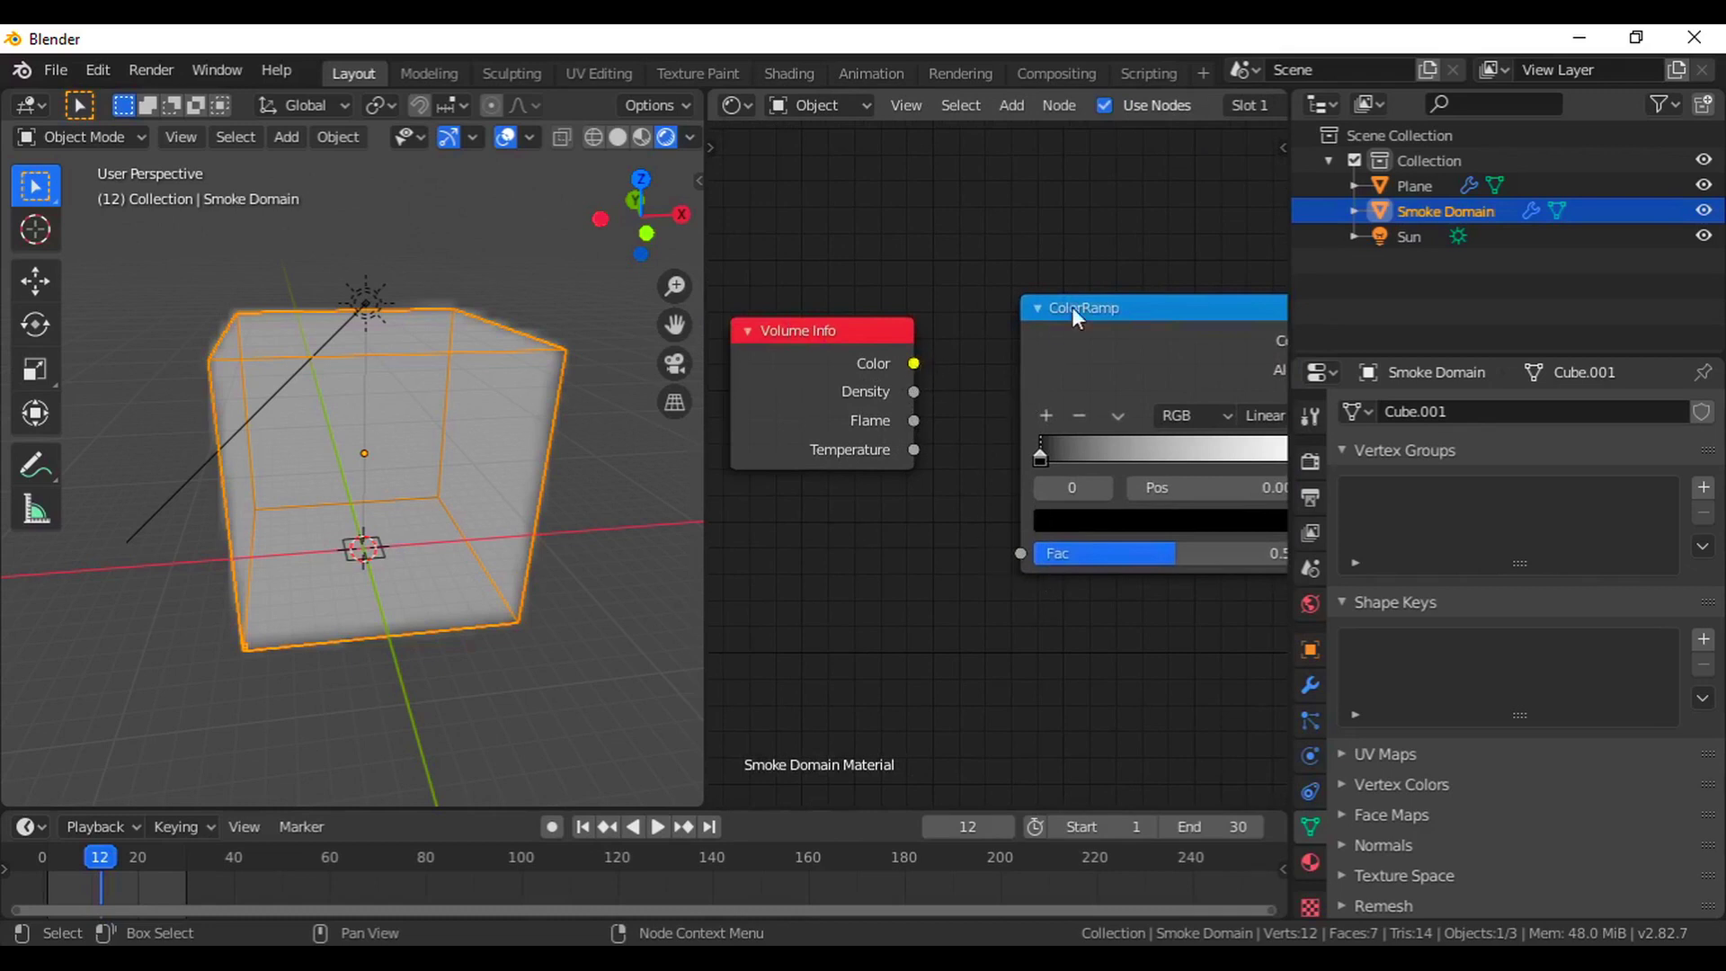
drag(1063, 316, 1024, 310)
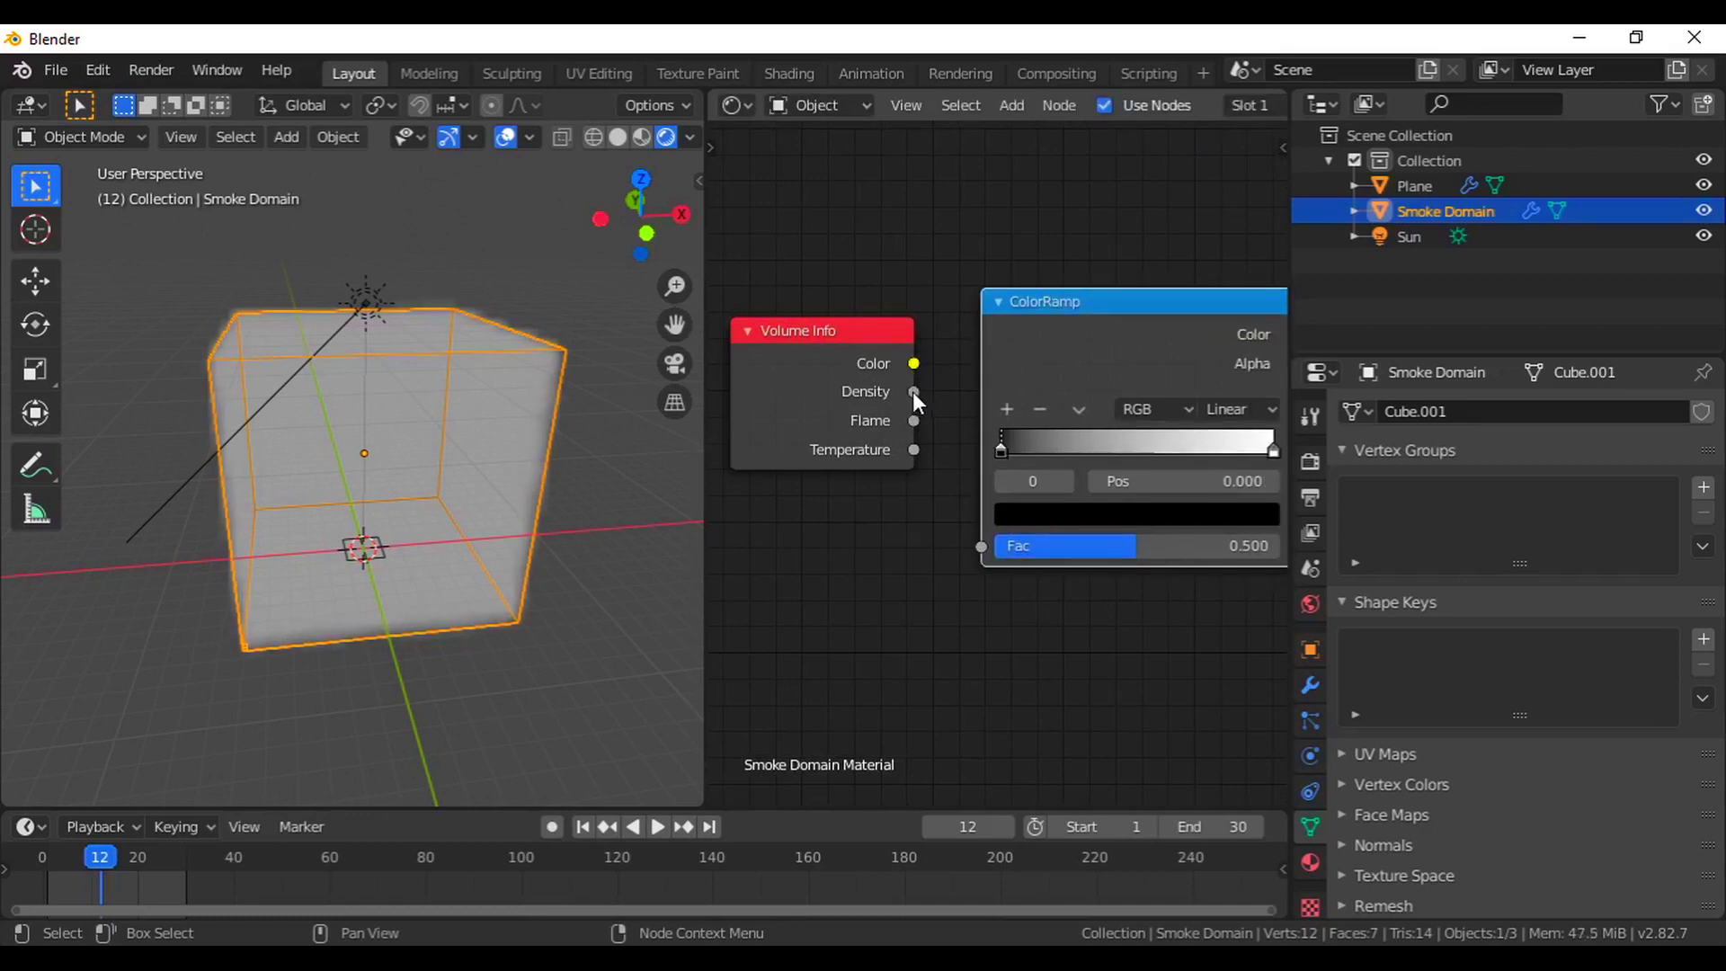
drag(914, 392, 980, 547)
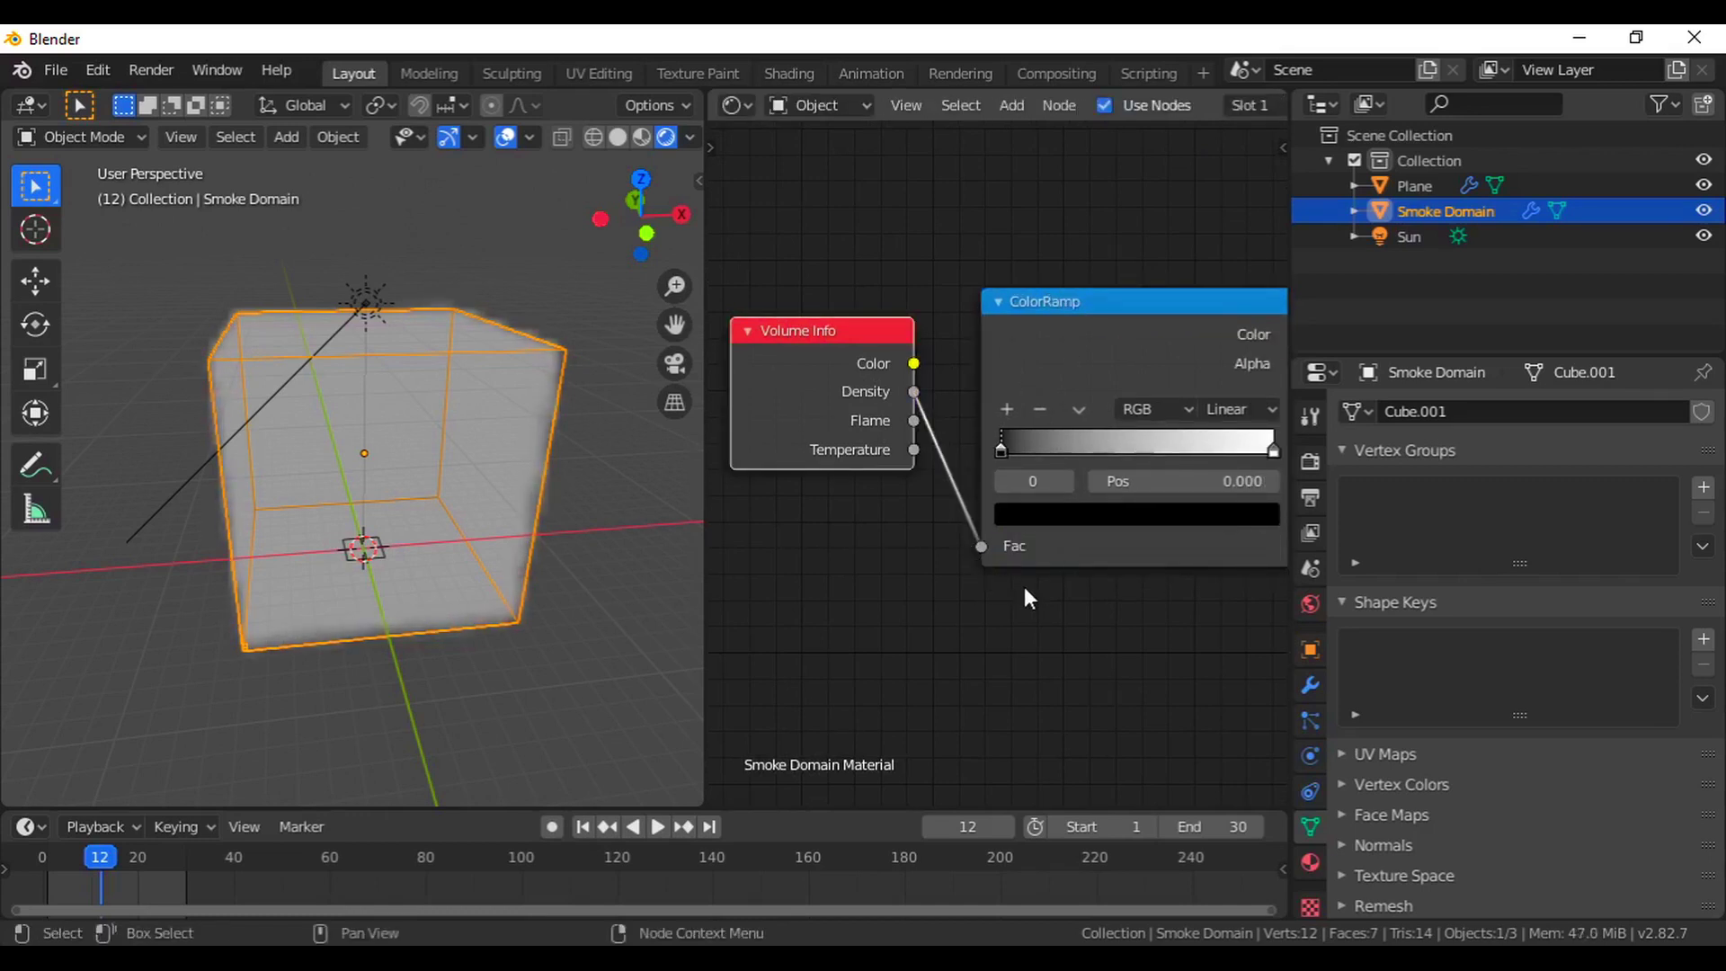
middle_drag(1029, 598, 777, 610)
drag(1045, 345, 1141, 562)
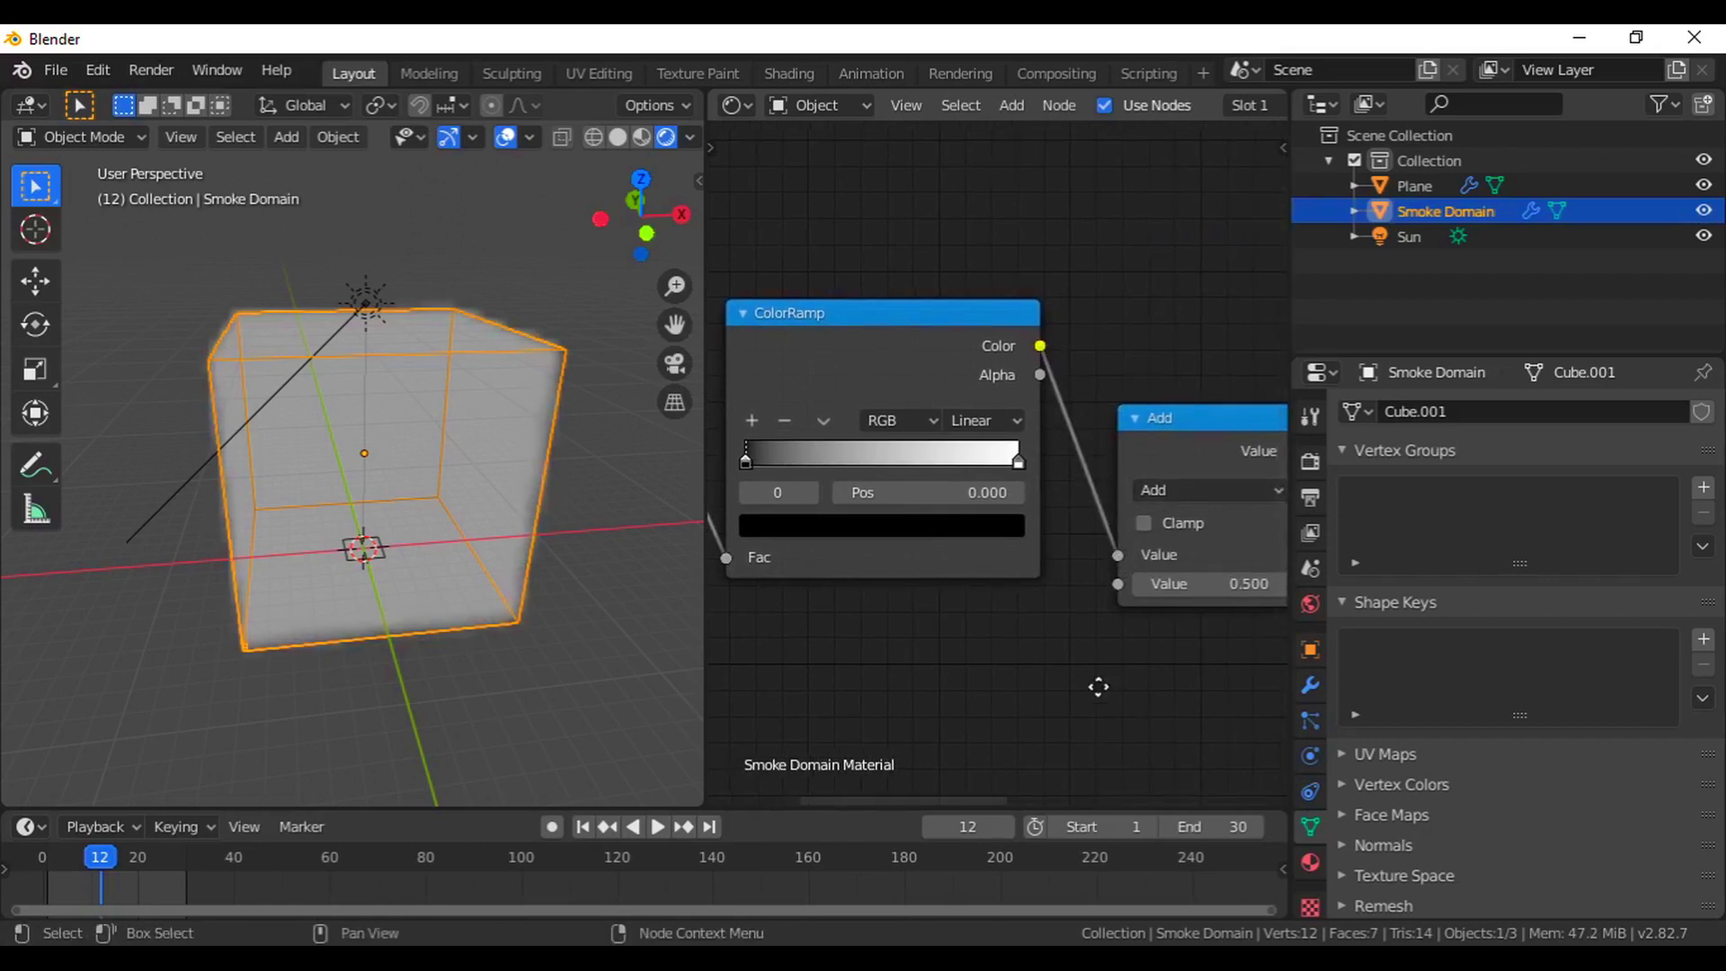
Set the Math node's operation to Multiply.
middle_drag(1206, 561, 1061, 518)
click(1052, 445)
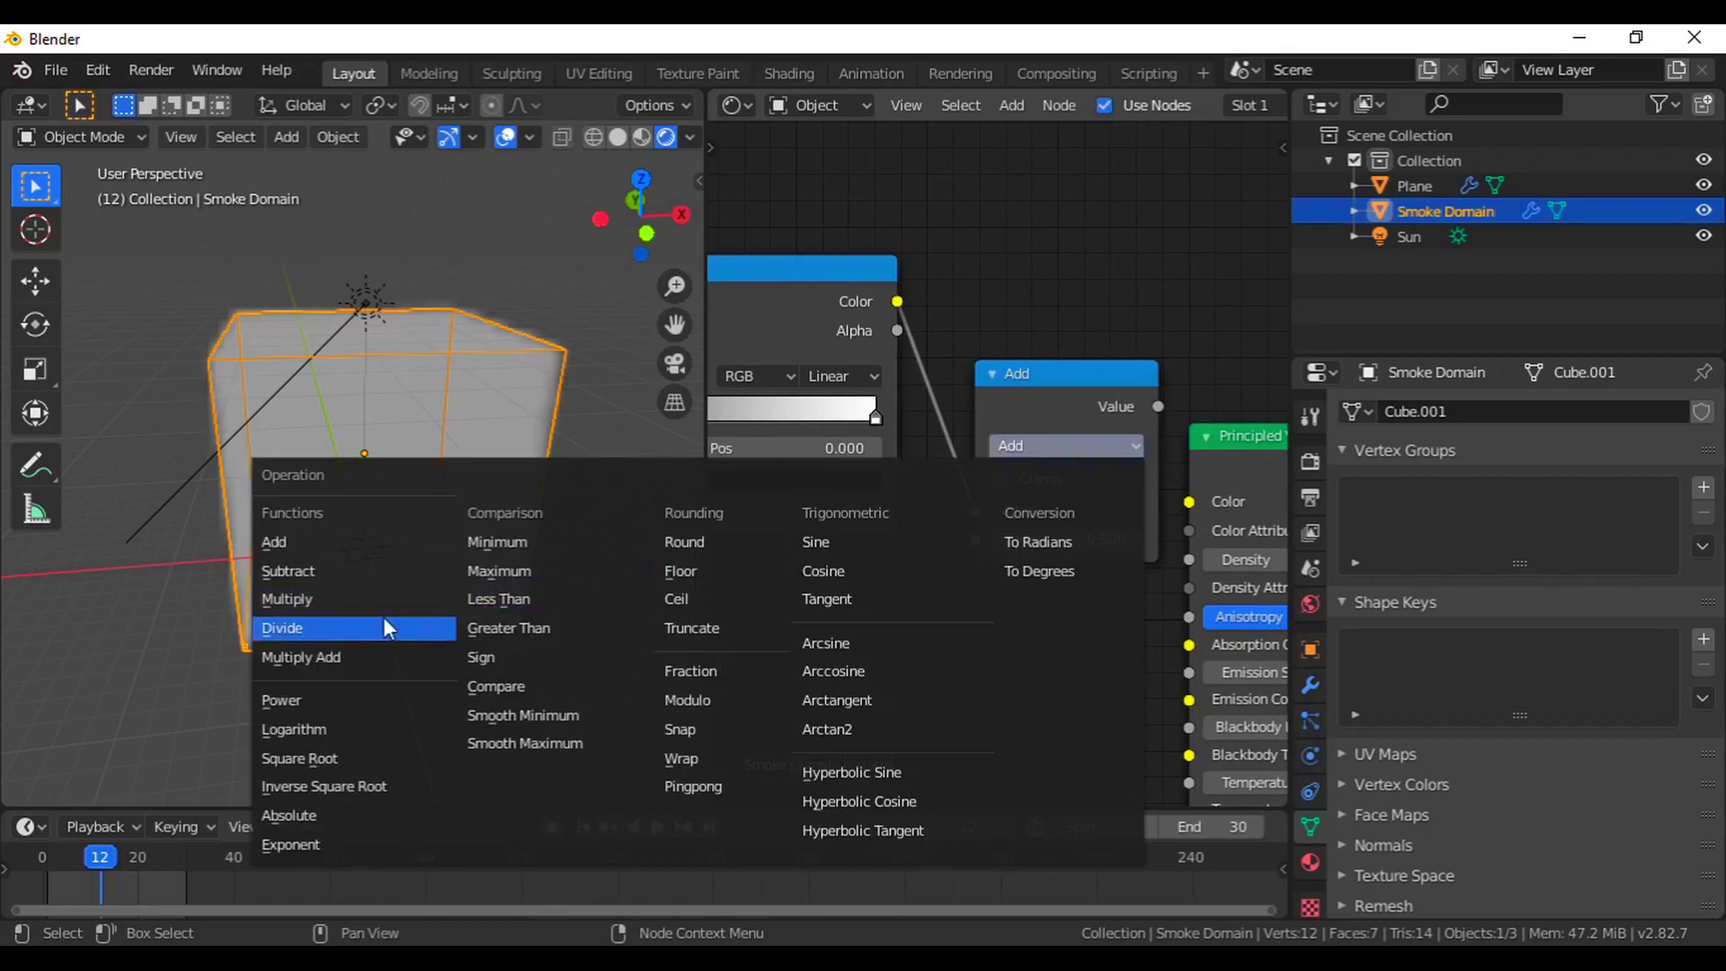
click(354, 602)
Move the Principled Volume node up and farther away from the Multiply node to widen the gap between them.
middle_drag(832, 646, 843, 686)
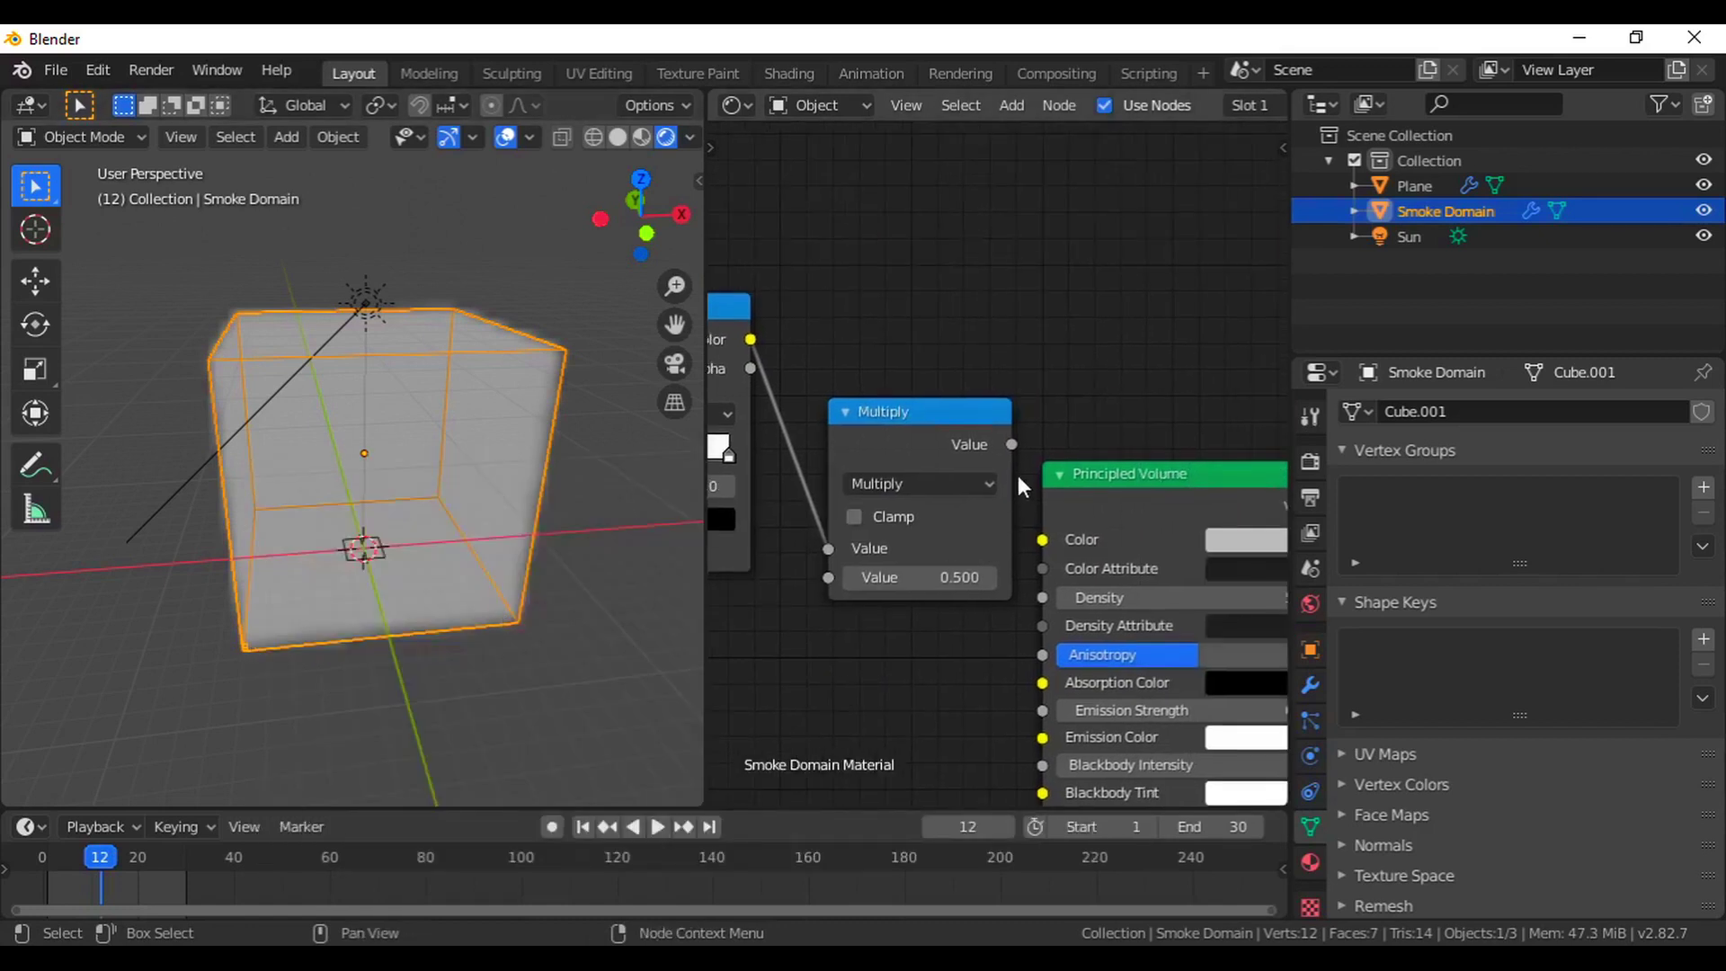
drag(1013, 444, 1037, 552)
drag(1077, 467, 1133, 381)
middle_drag(1043, 670, 878, 648)
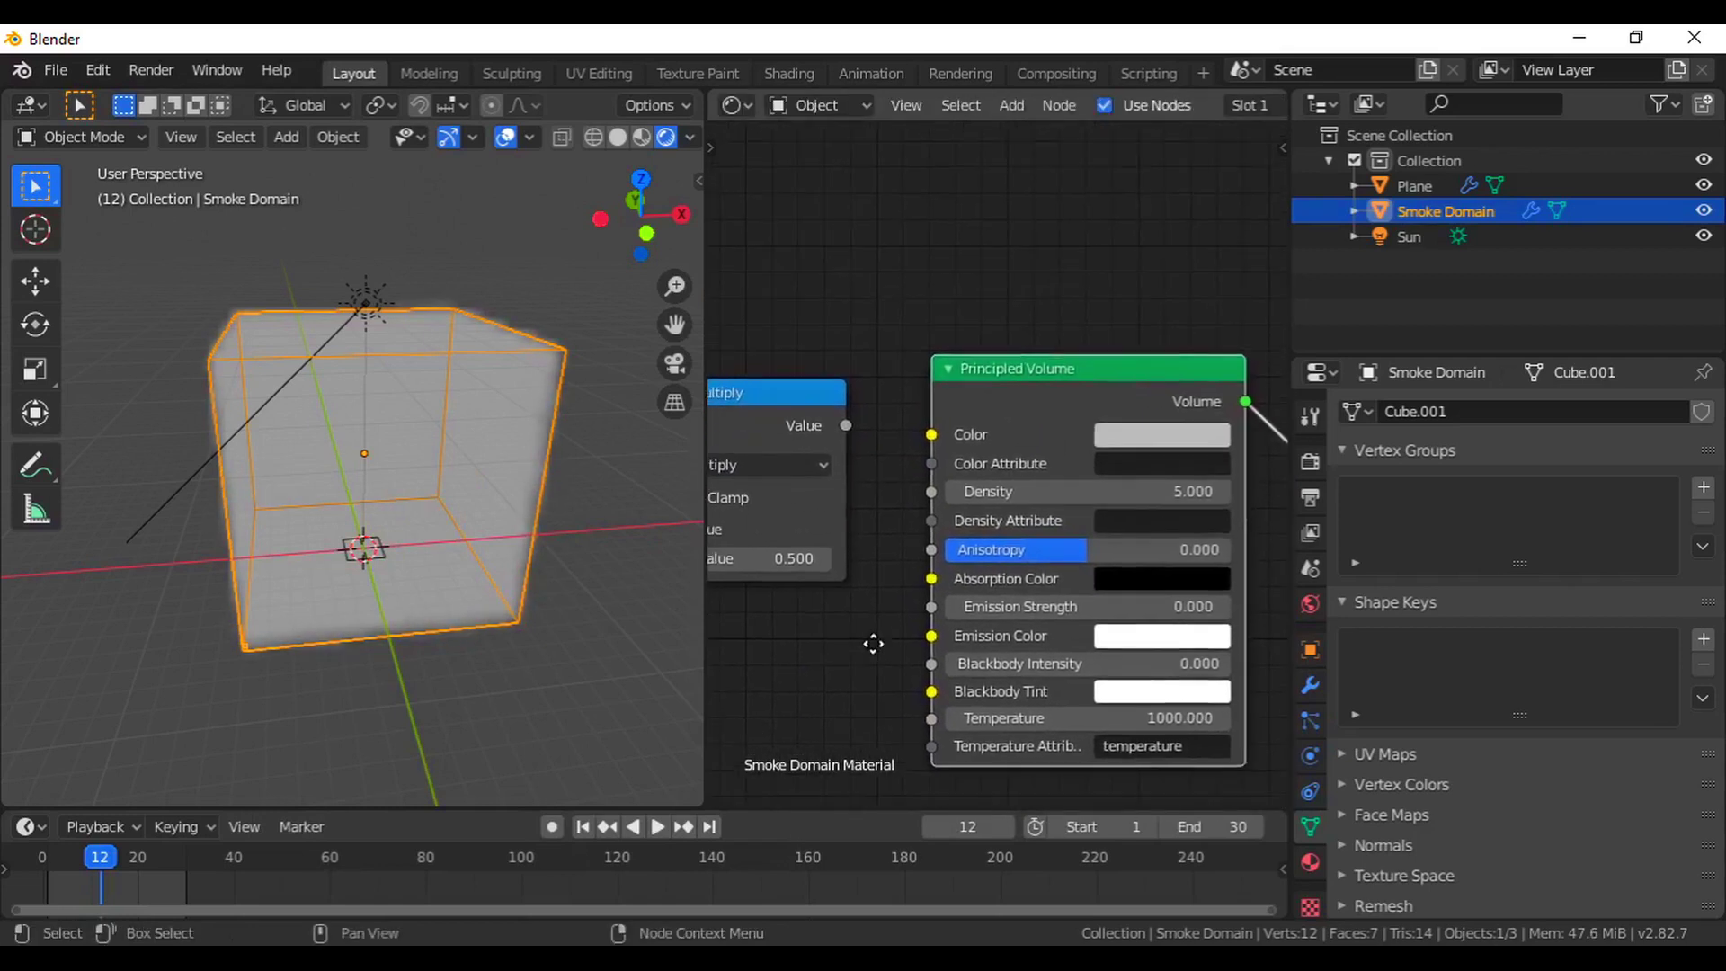
Connect the Multiply node's Value output to the Principled Volume's Density input and set the second multiply value to 100.
drag(847, 423, 931, 491)
middle_drag(868, 618, 1079, 570)
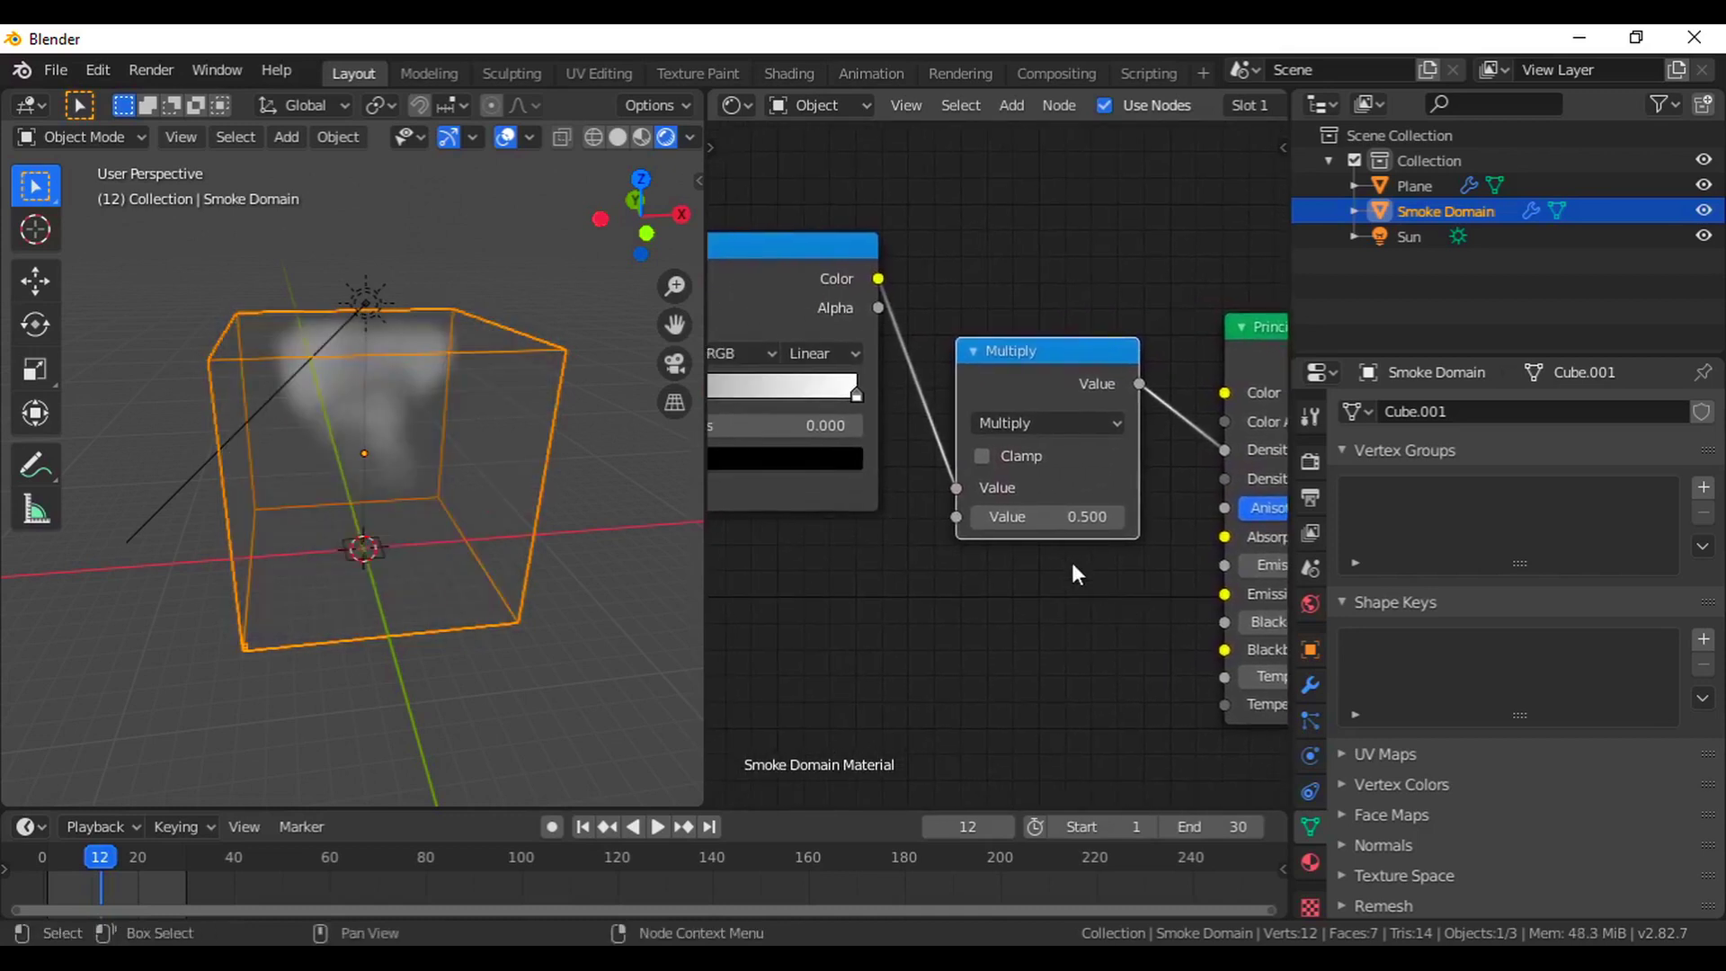
click(1037, 519)
text(100)
key(Return)
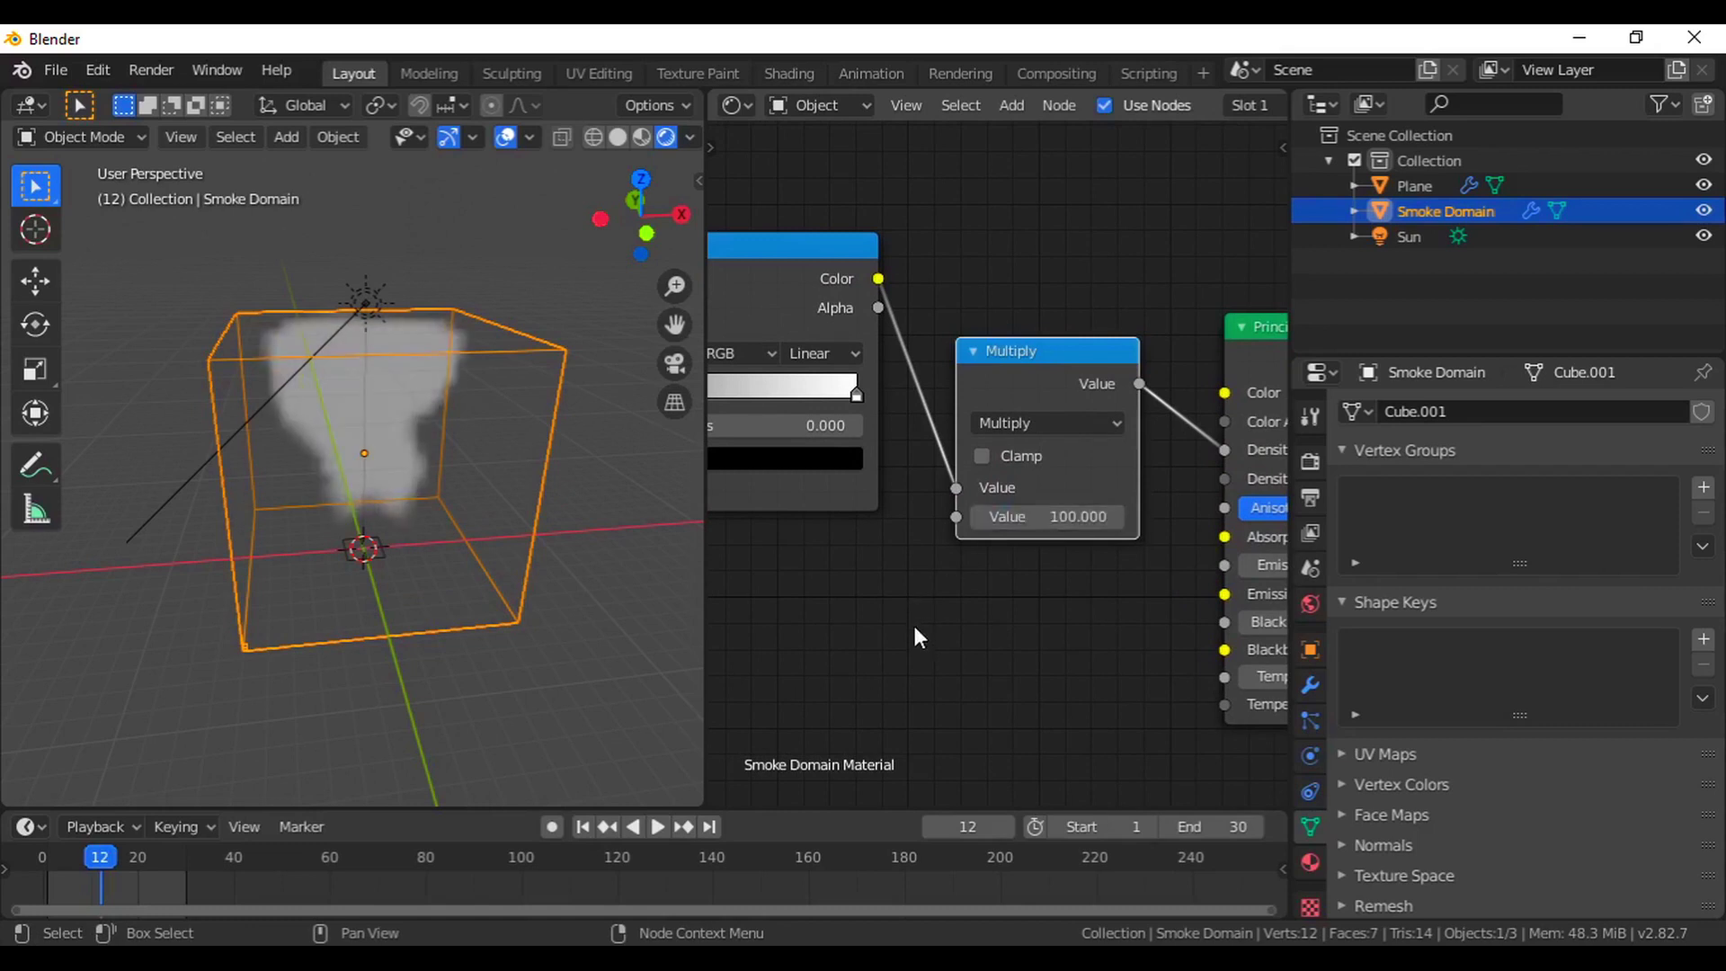
Darken the Principled Volume node's Color from light gray to a very dark gray.
middle_drag(903, 643, 1100, 645)
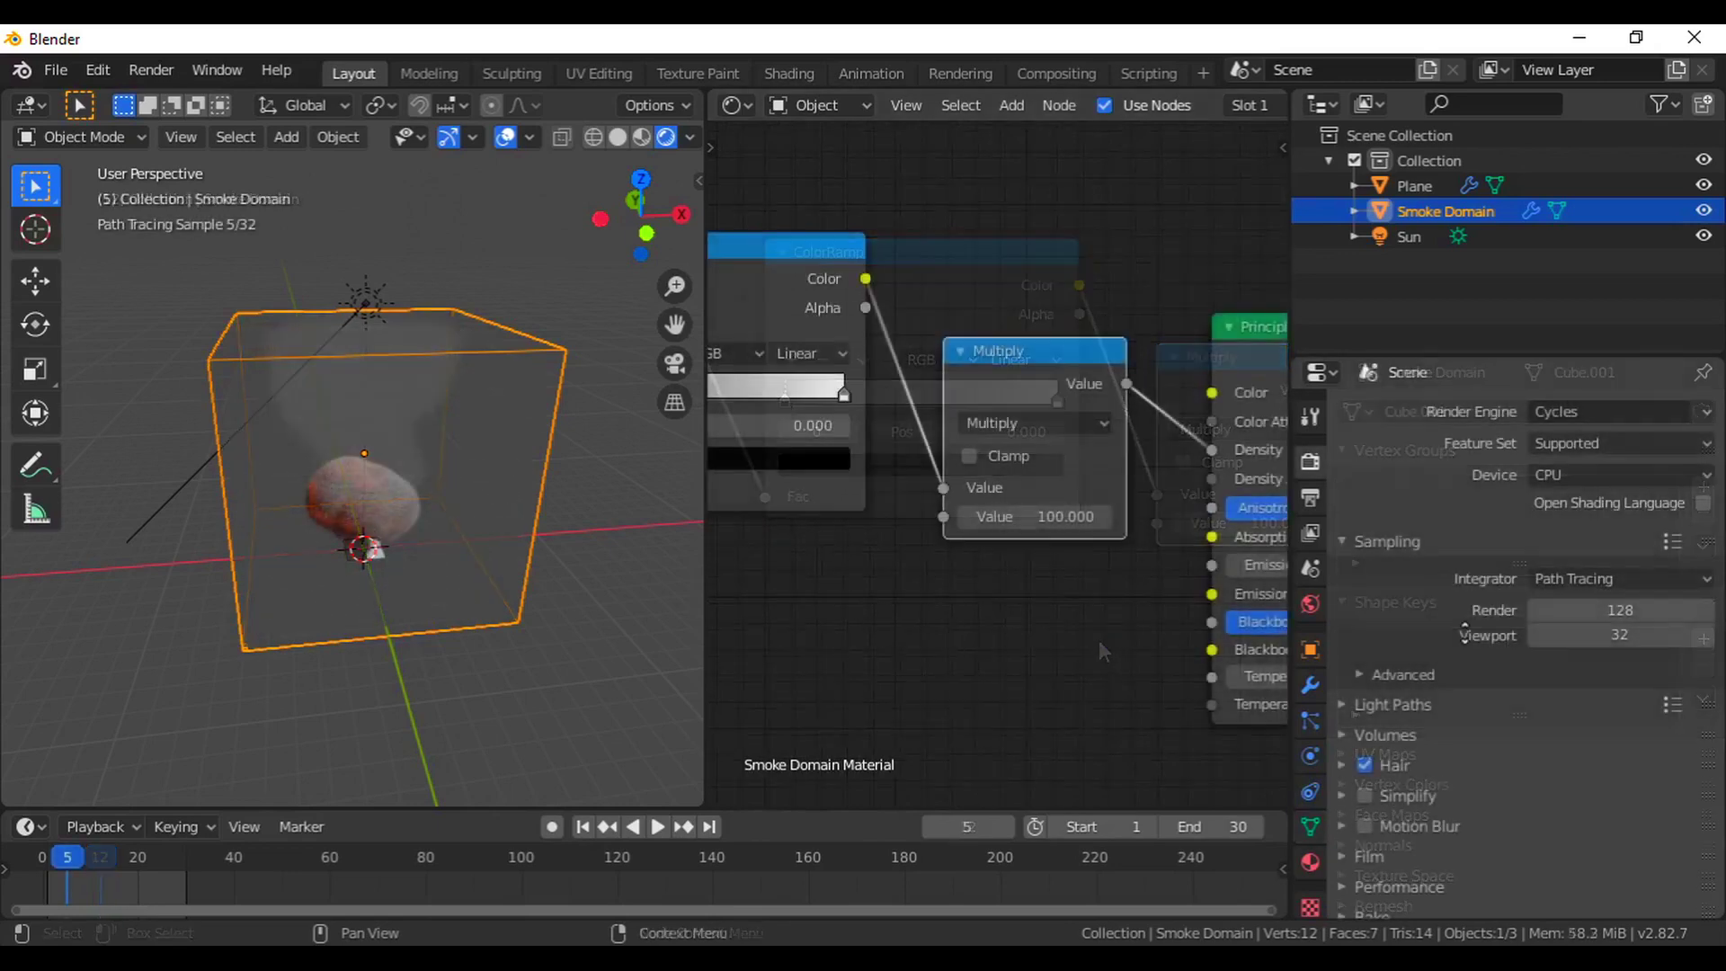
middle_drag(1027, 624, 596, 605)
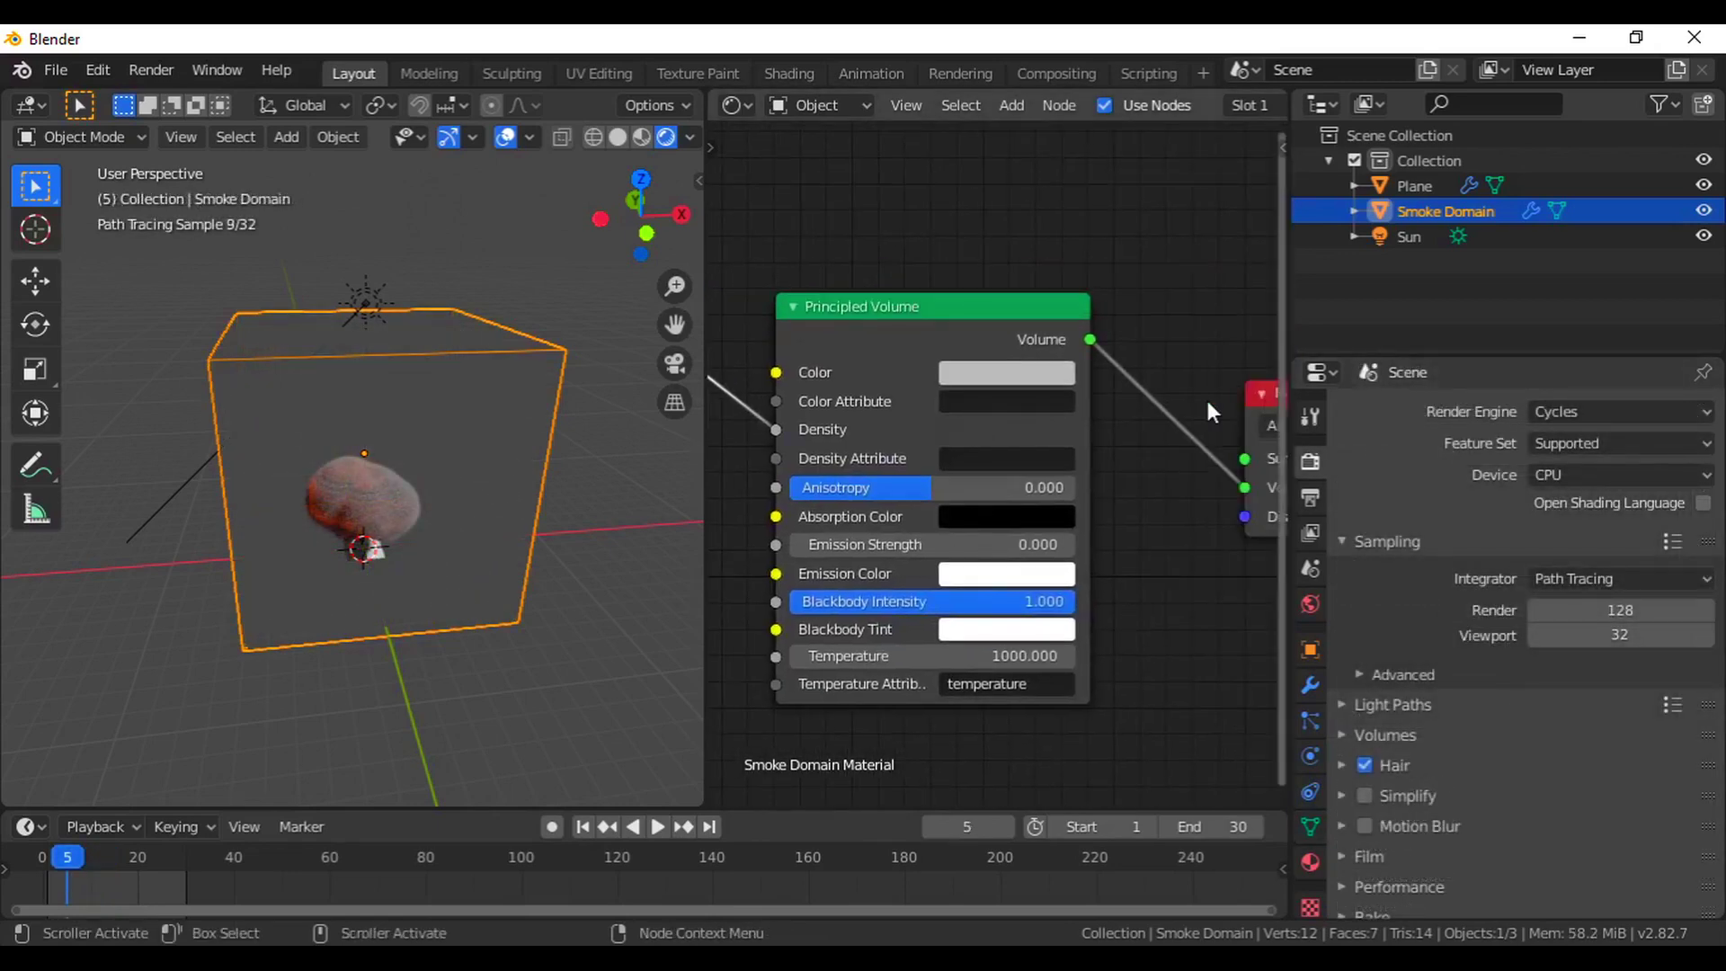
click(1021, 372)
drag(1174, 468, 1164, 554)
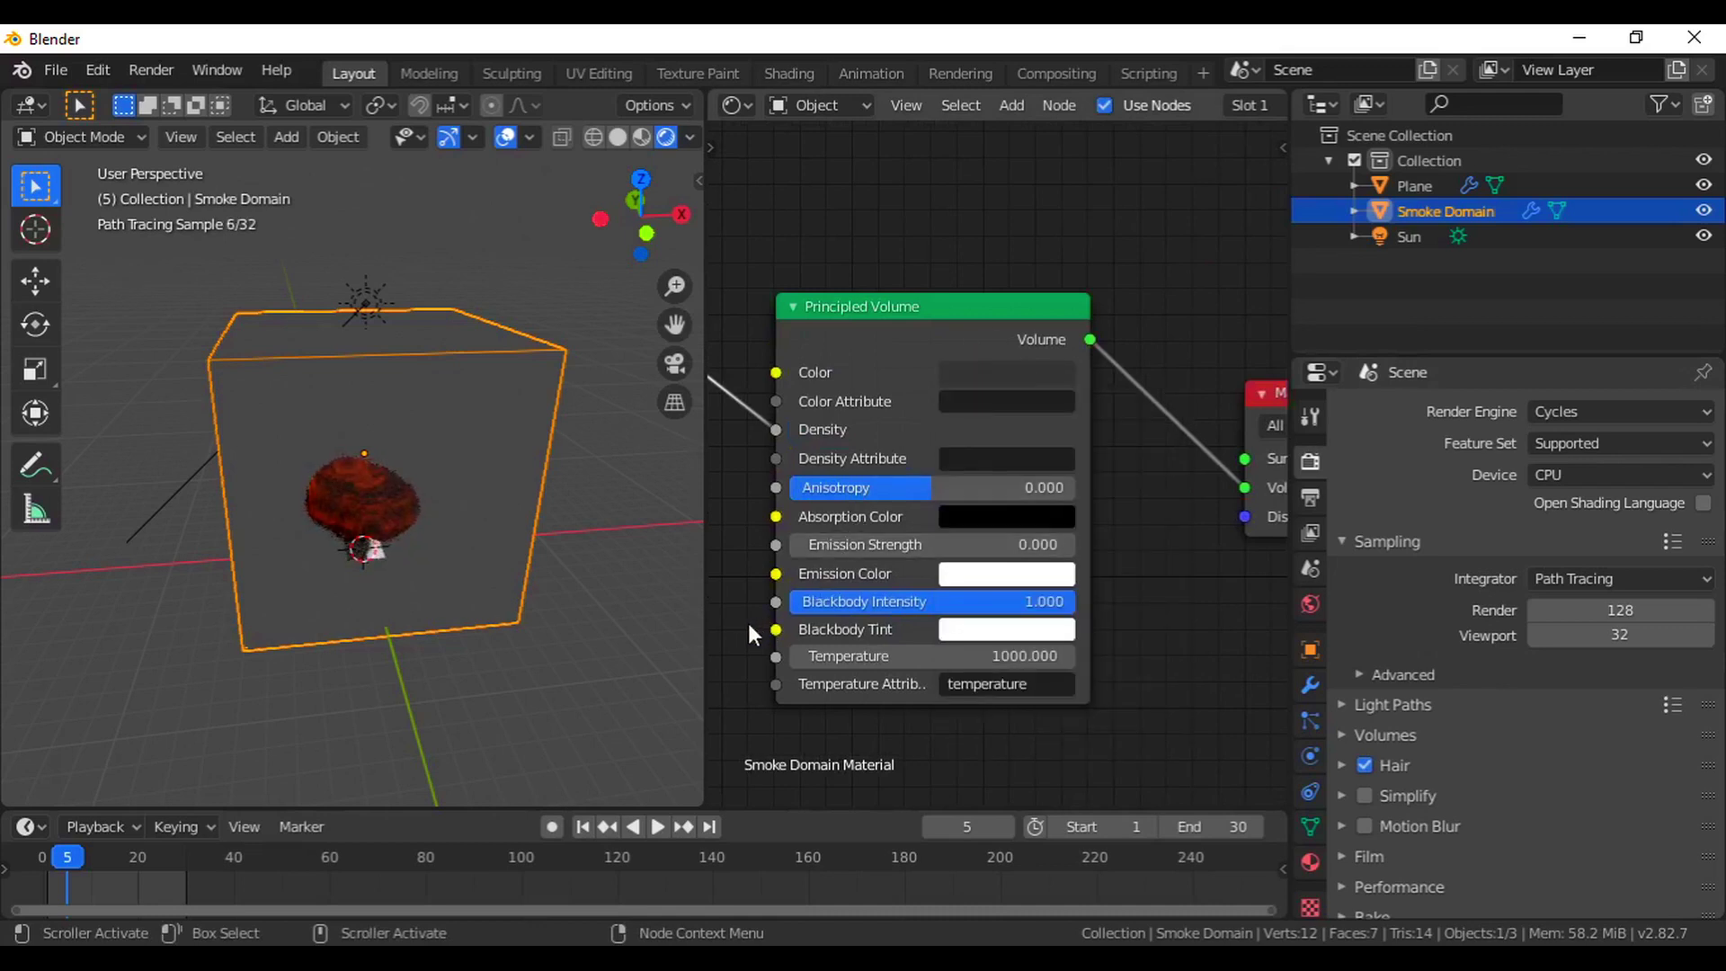
Lower the Principled Volume's Blackbody Intensity to 0.318 and go to frame 10 of the animation.
scroll(748, 623, down, 2)
ctrl+scroll(910, 509, left, 4)
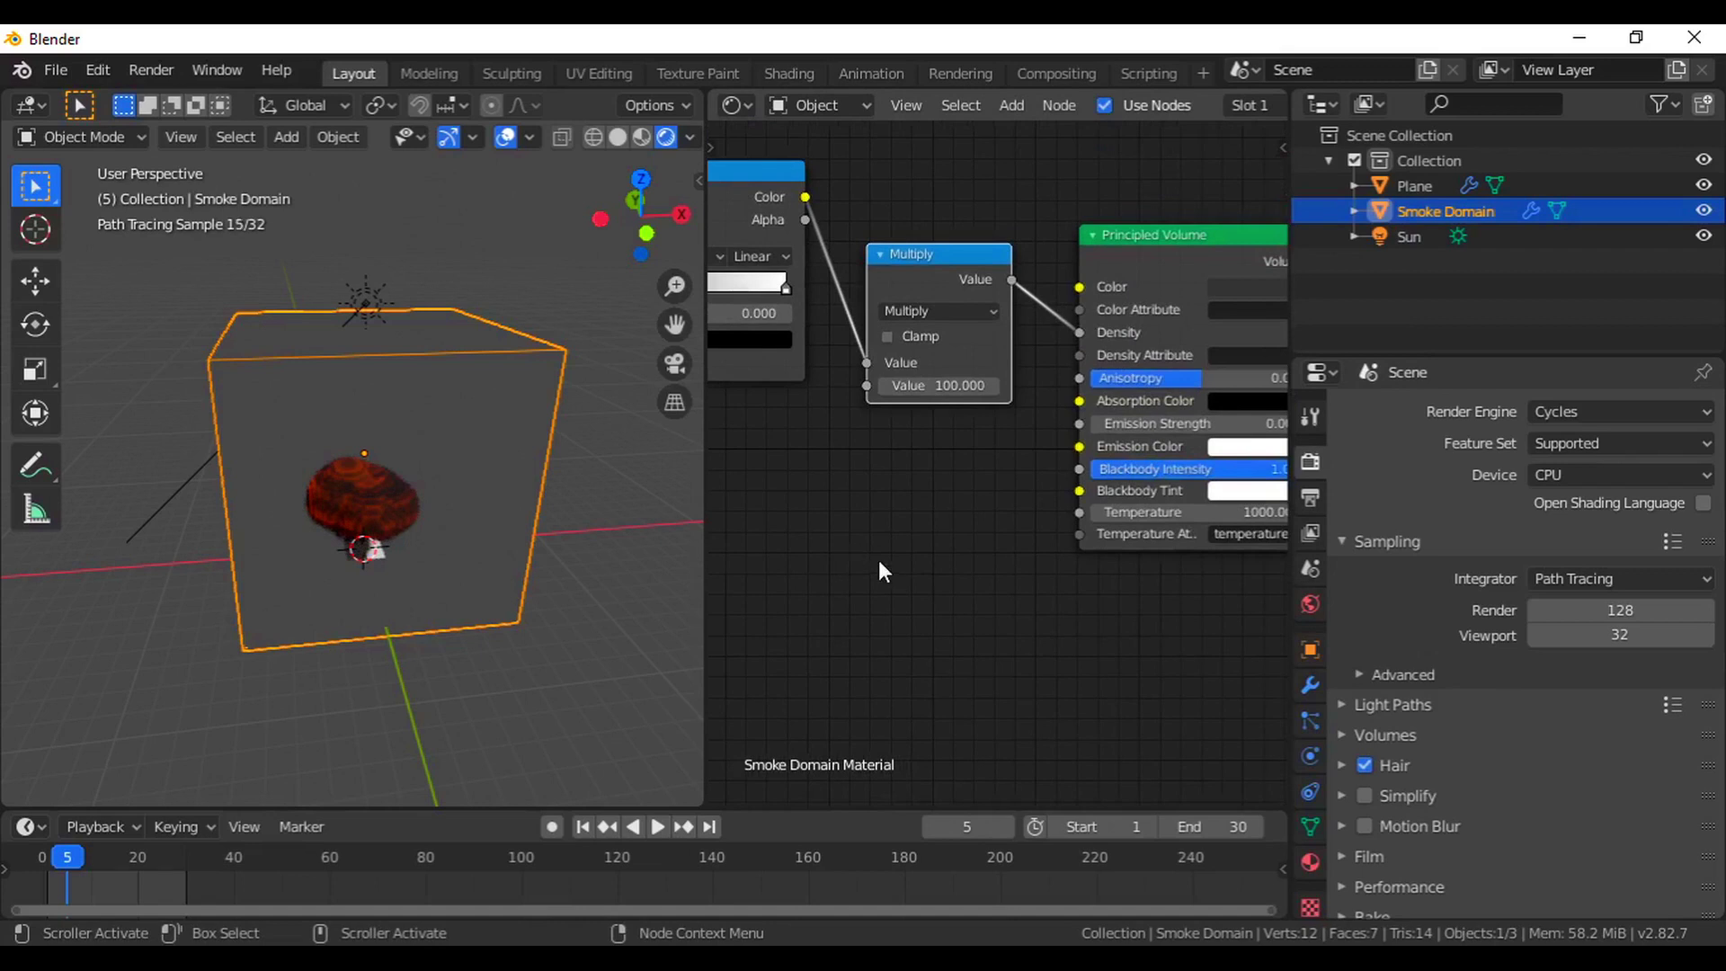
middle_drag(793, 595, 859, 435)
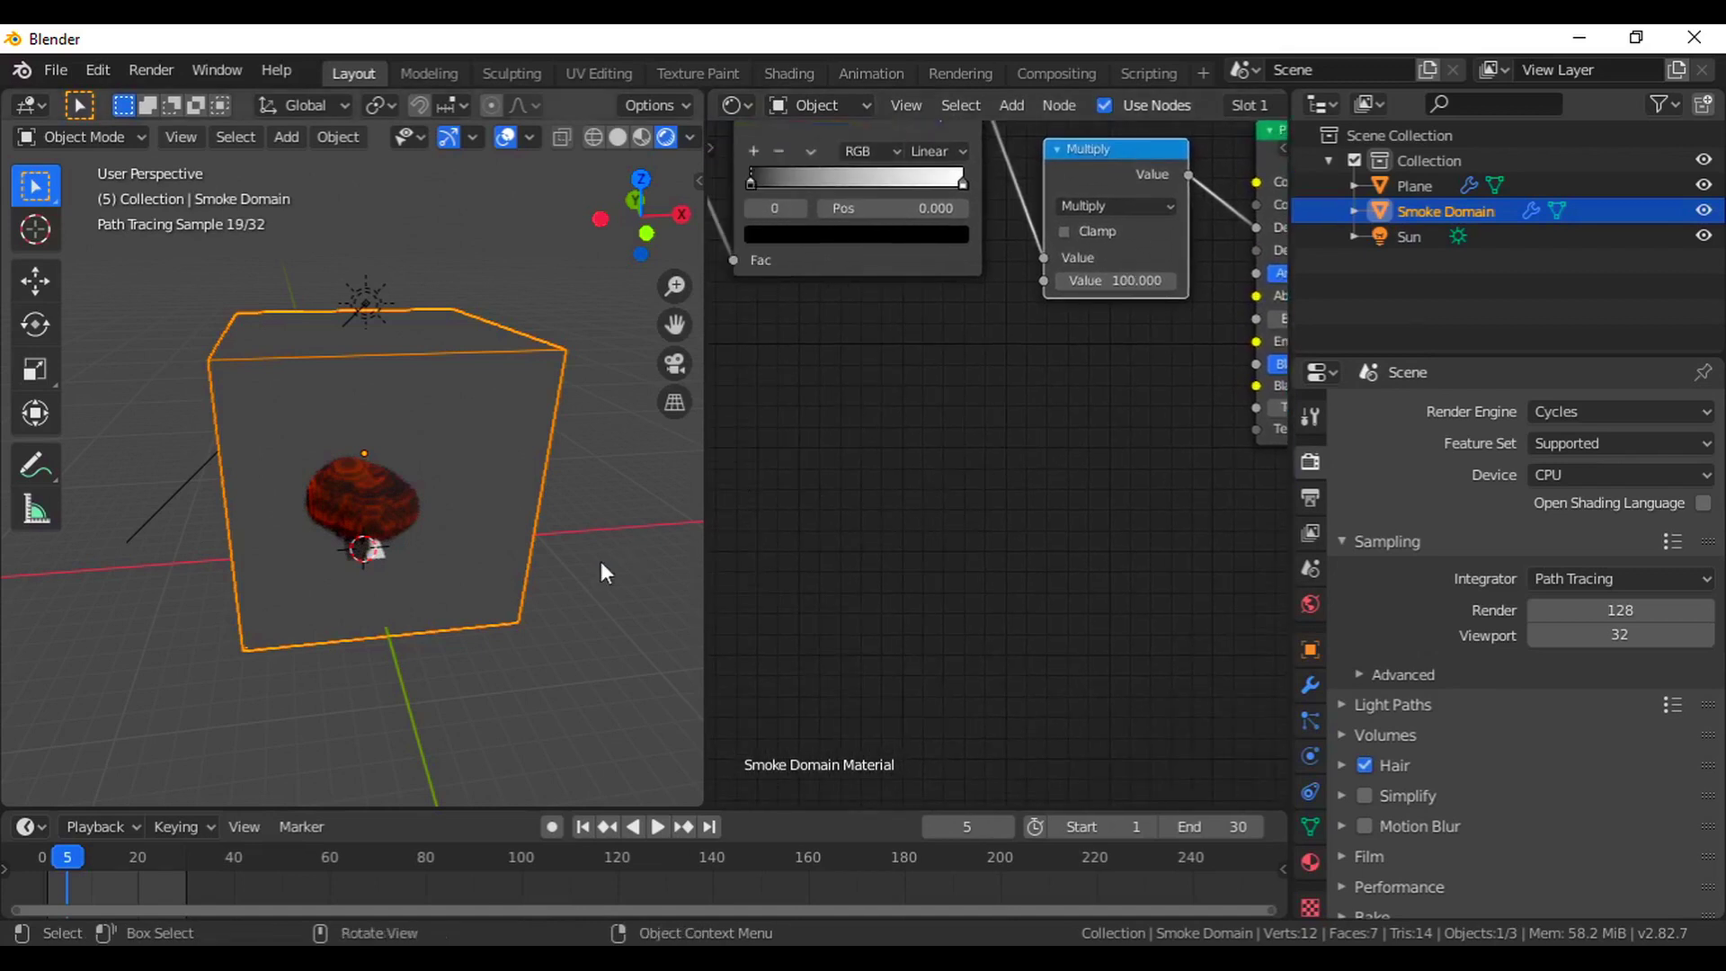
middle_drag(914, 539, 759, 629)
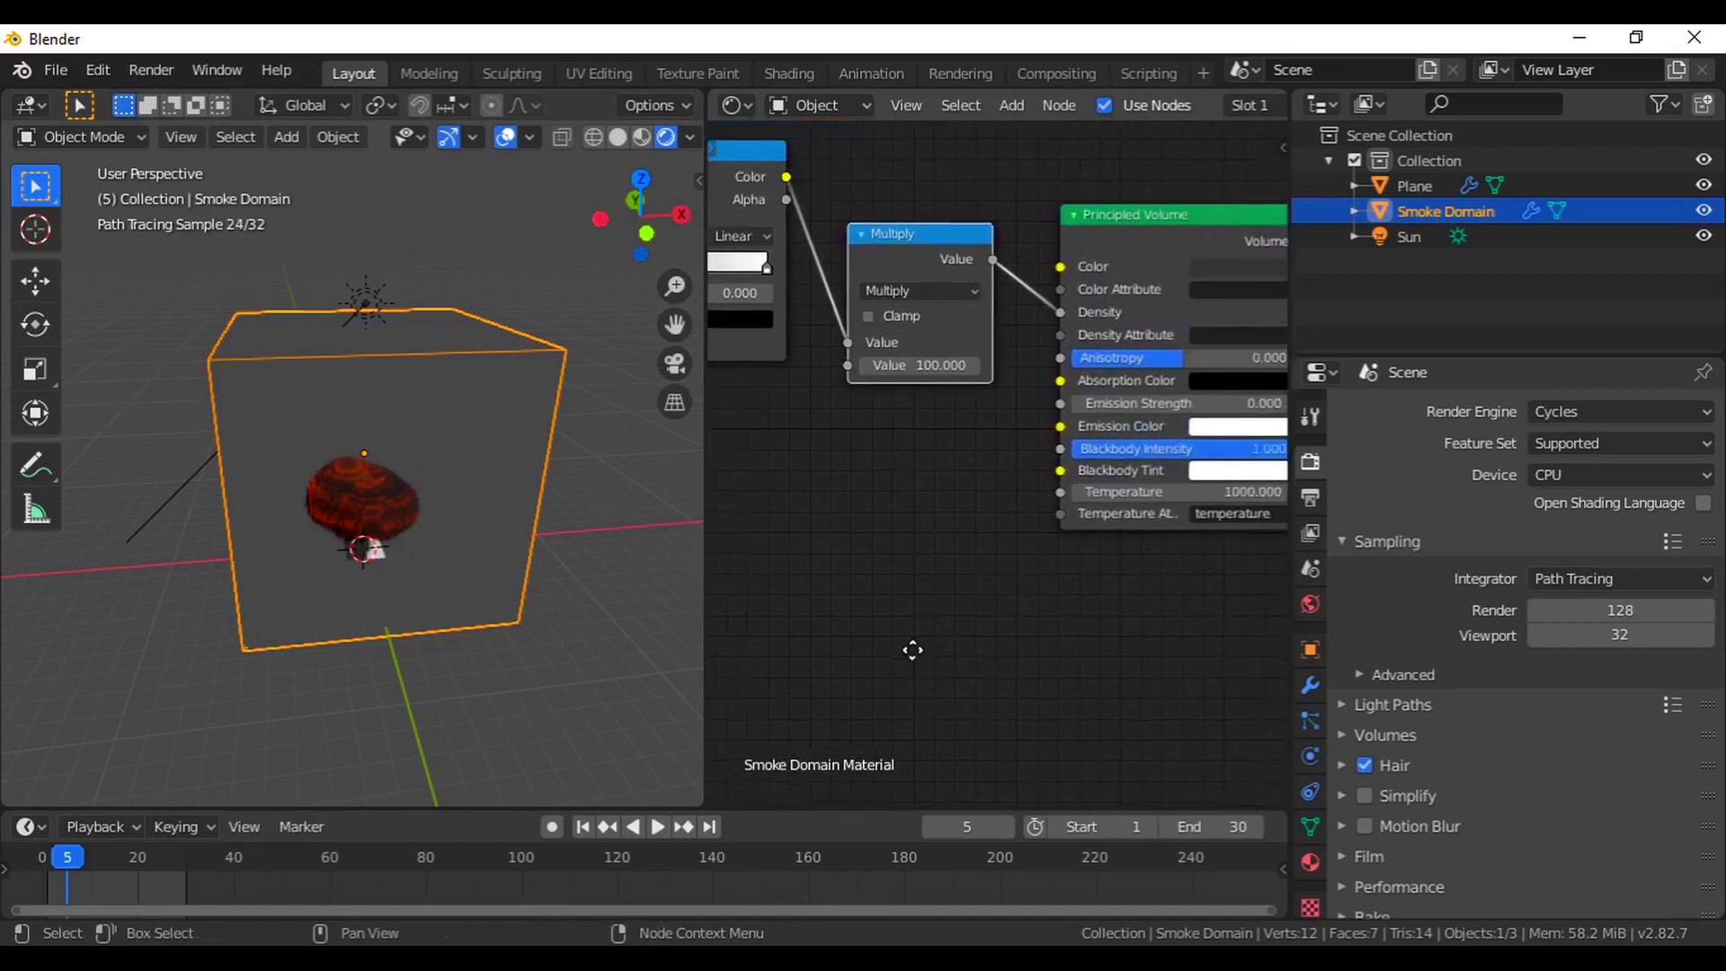
drag(1123, 489, 969, 489)
middle_drag(946, 515, 1053, 497)
click(92, 856)
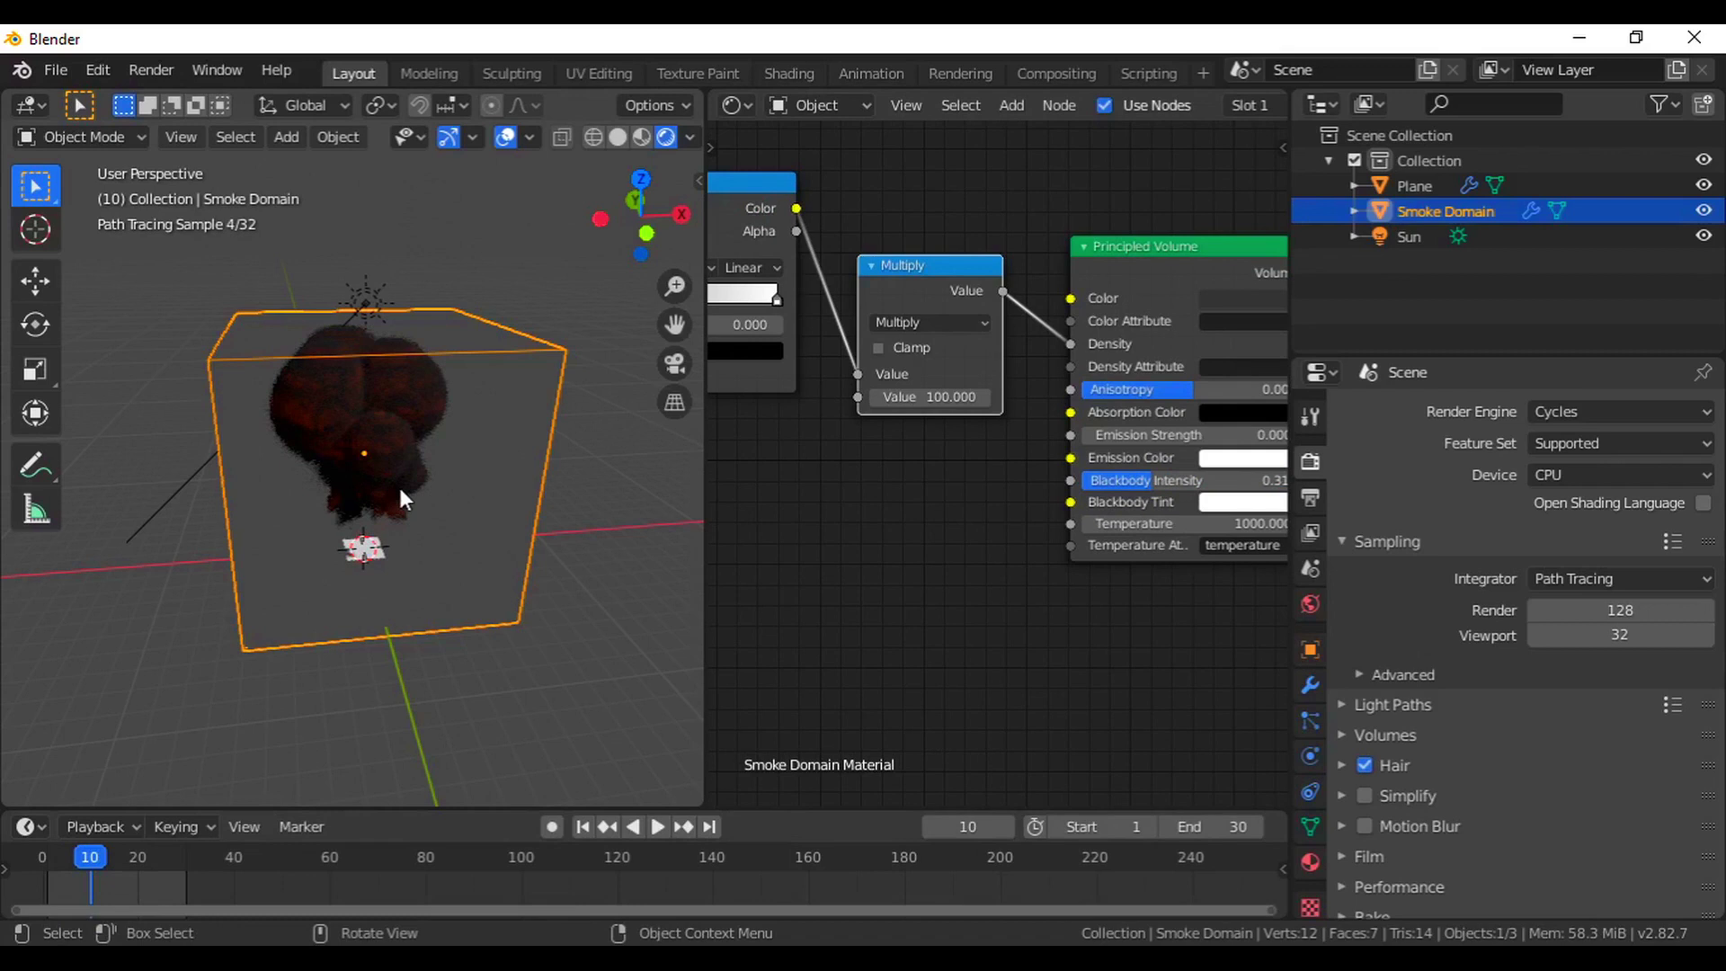
Shift the black stop to position 0.086 on the ColorRamp that feeds the Principled Volume's Emission Color.
scroll(820, 593, down, 1)
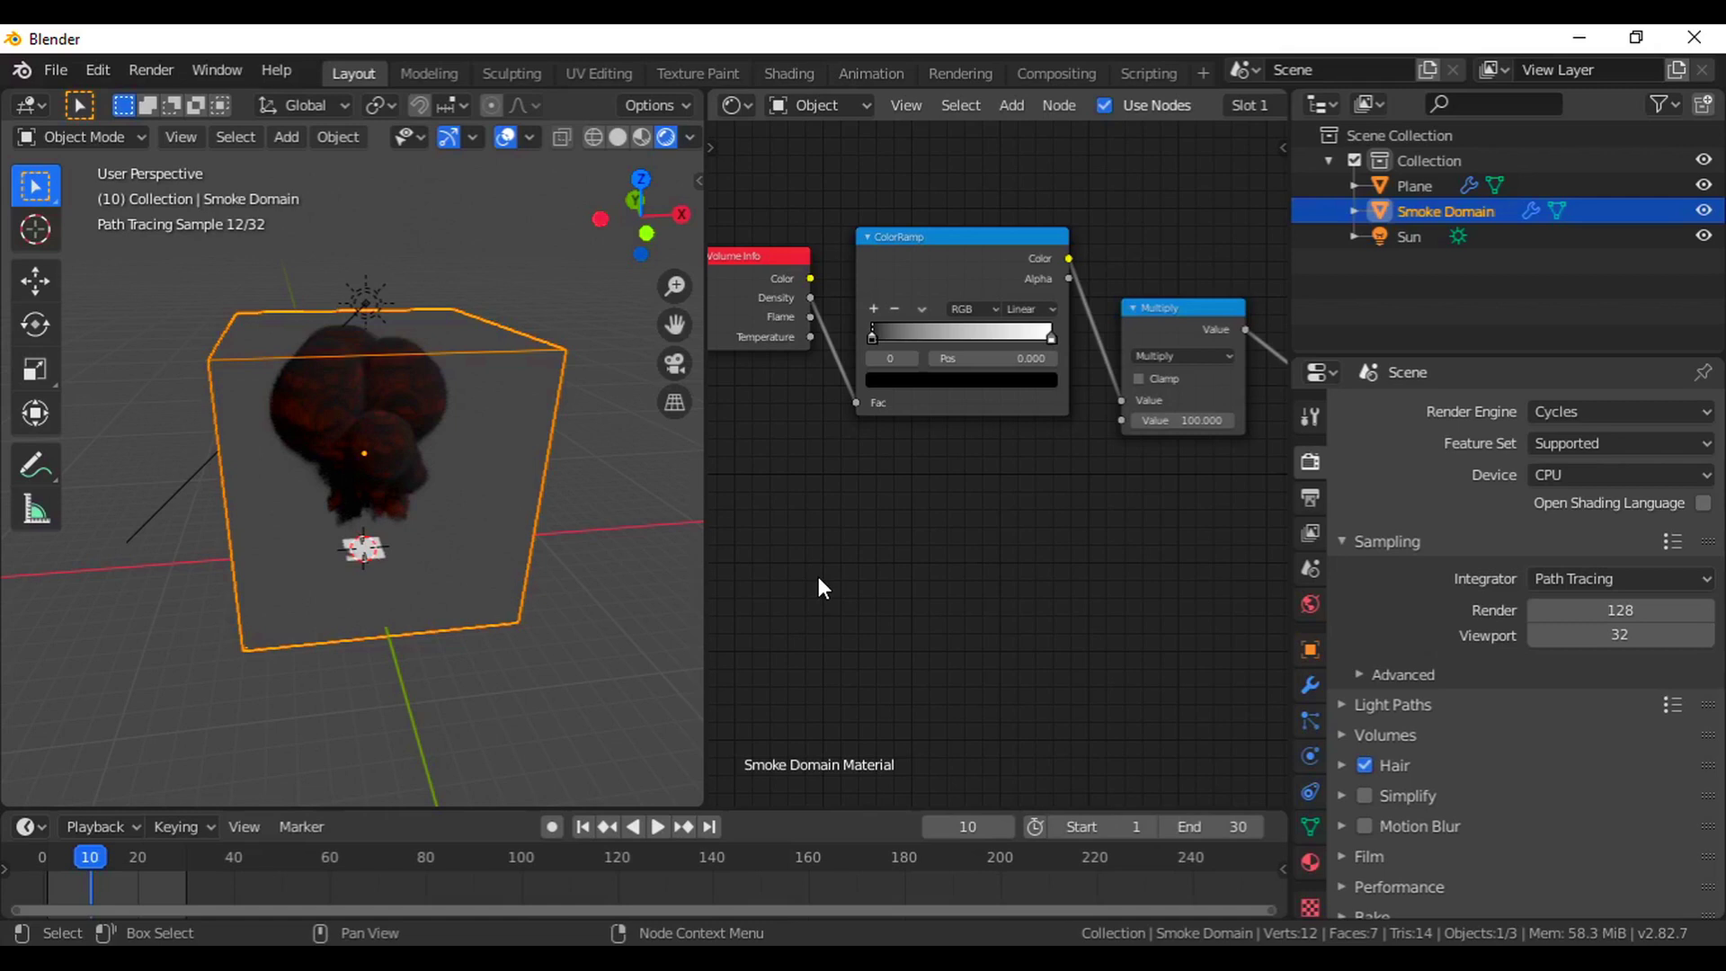
scroll(899, 616, up, 2)
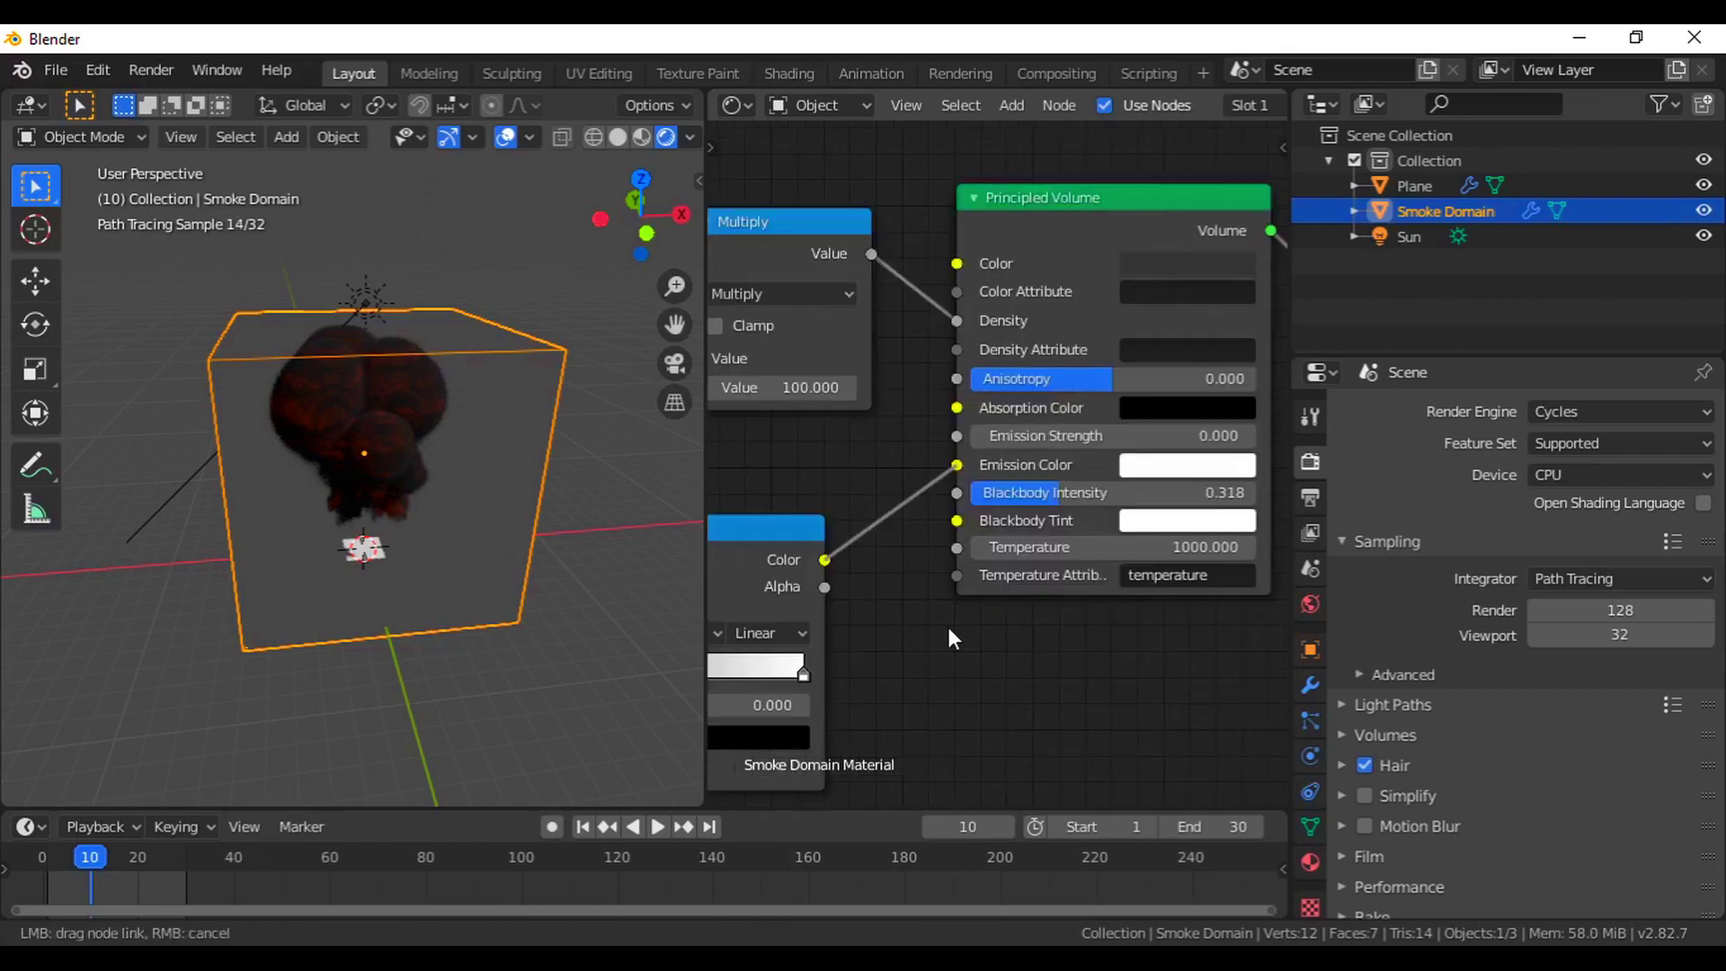
middle_drag(953, 638, 1137, 513)
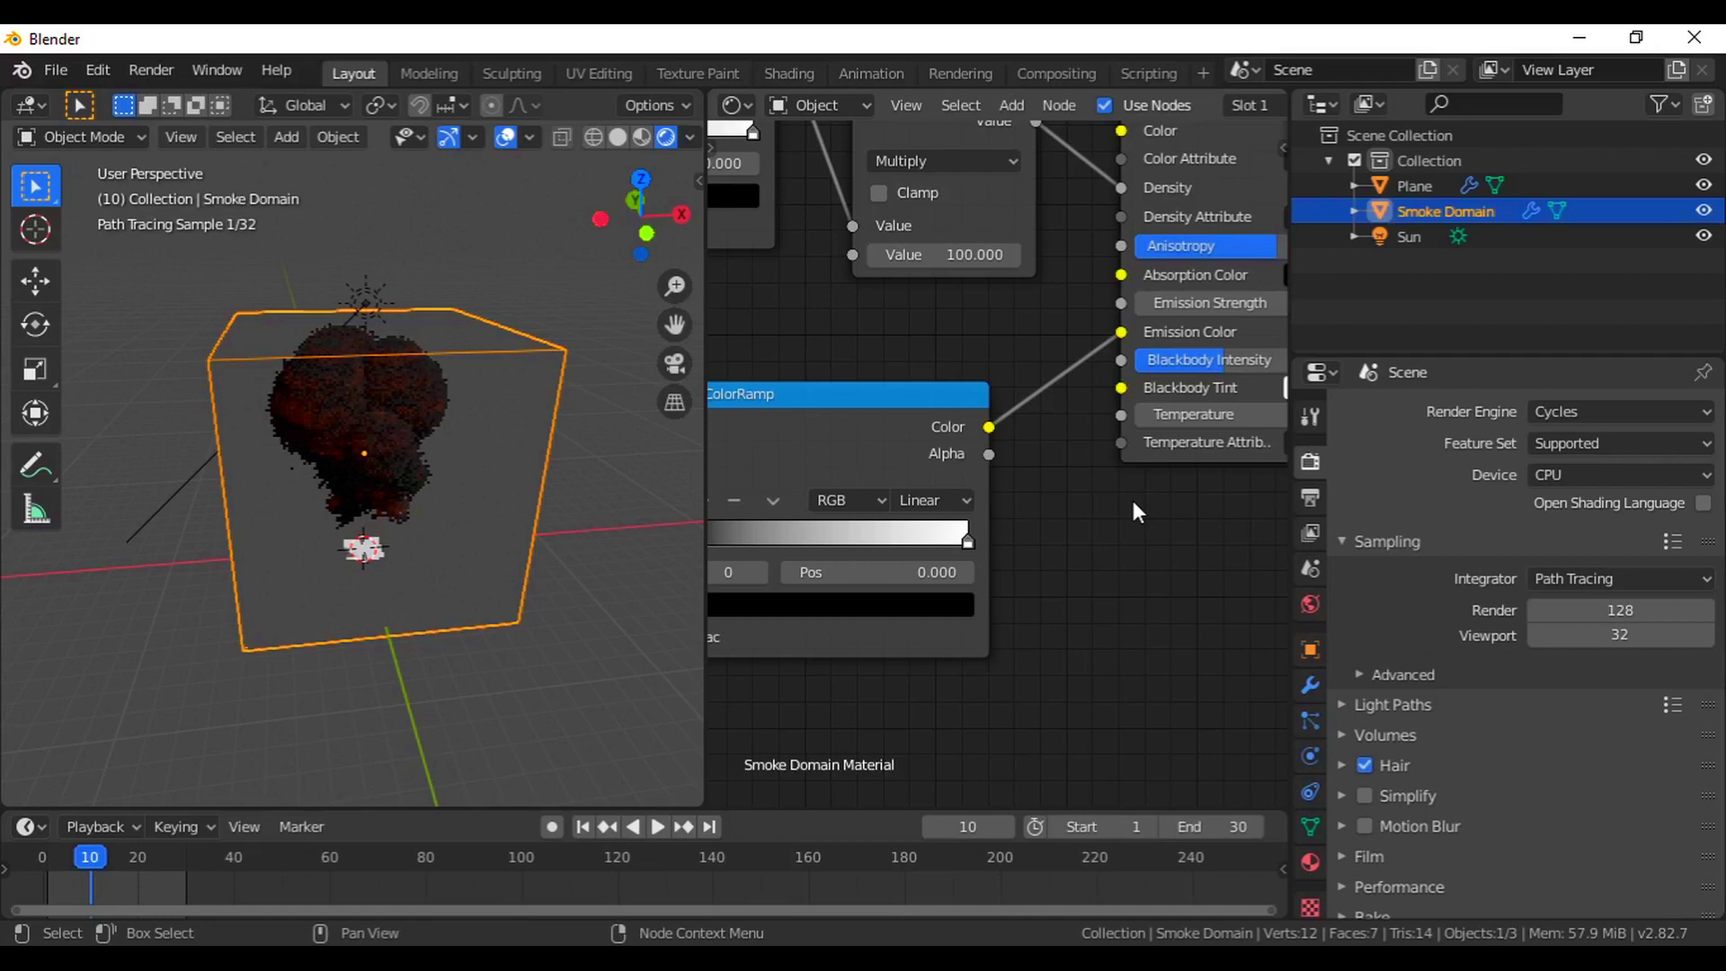
key(KP_Decimal)
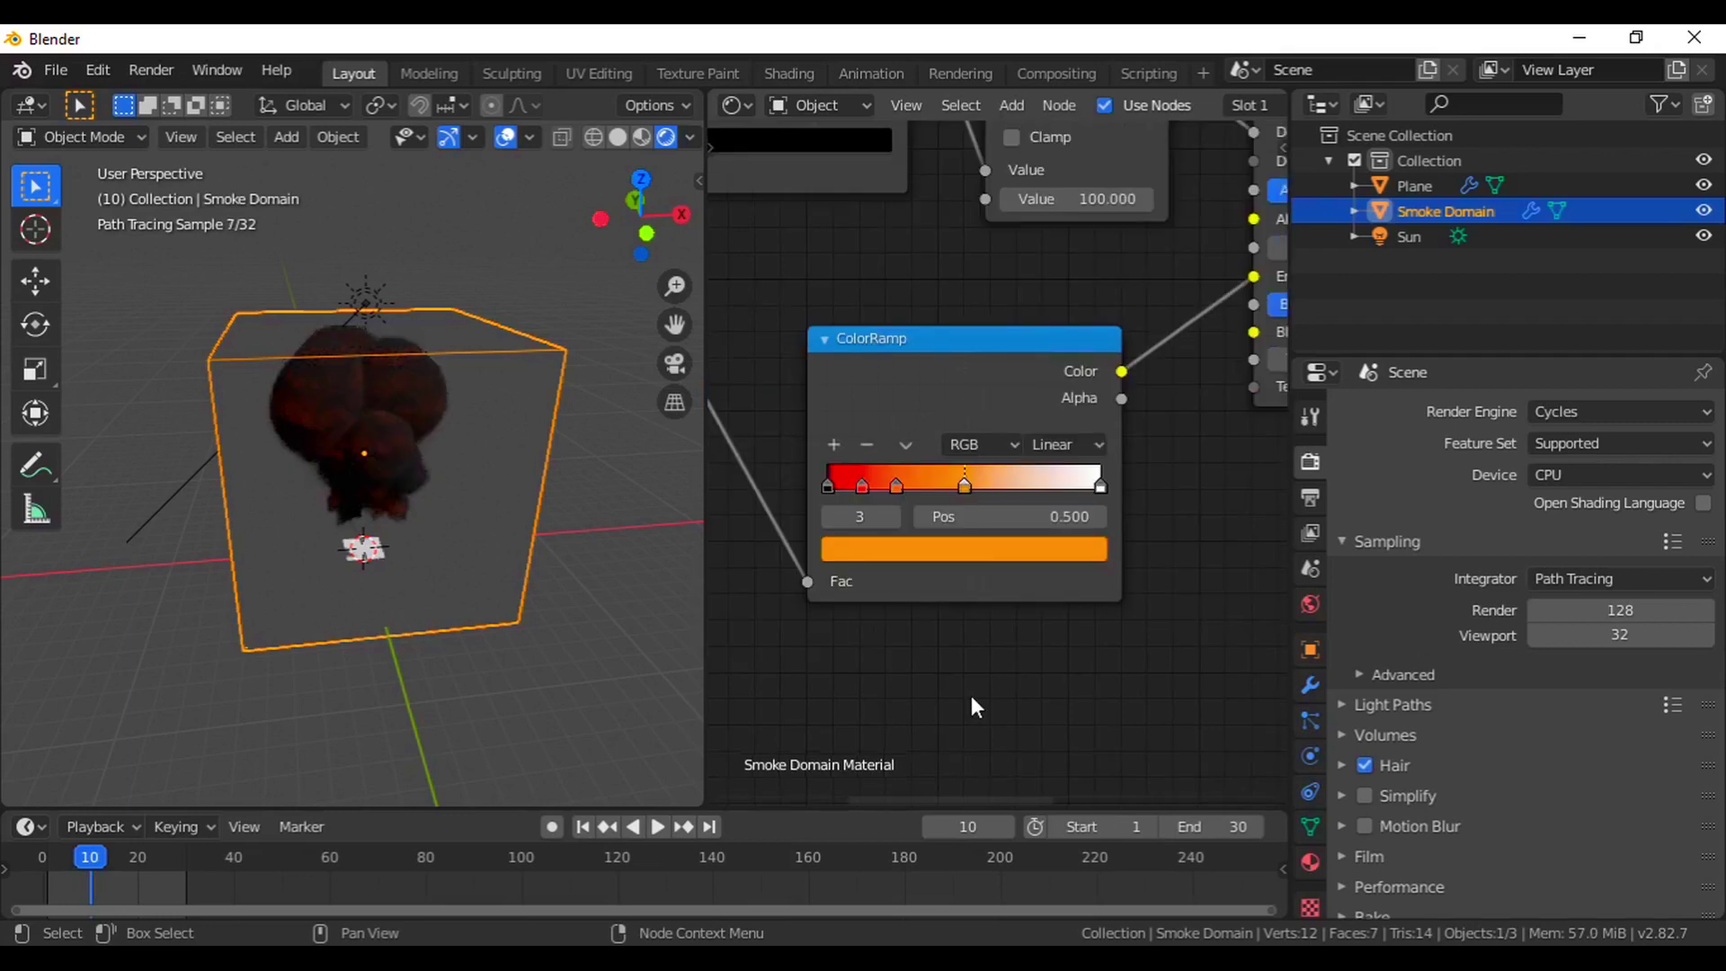
drag(829, 486, 840, 490)
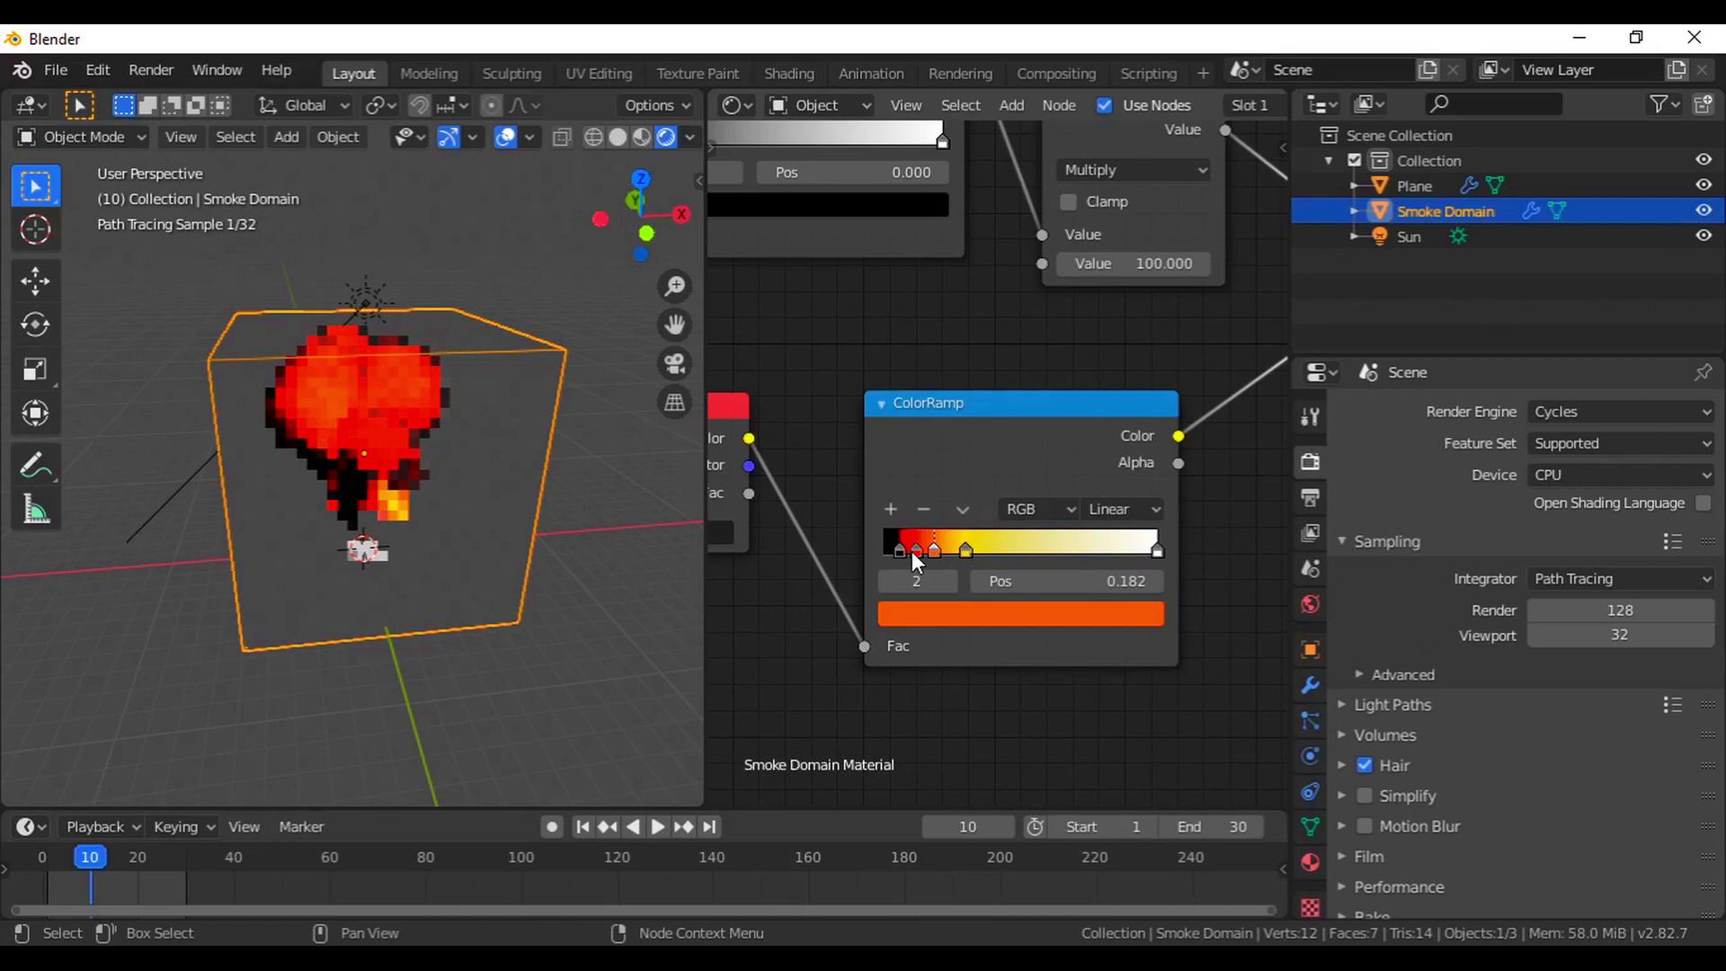
drag(911, 552, 919, 552)
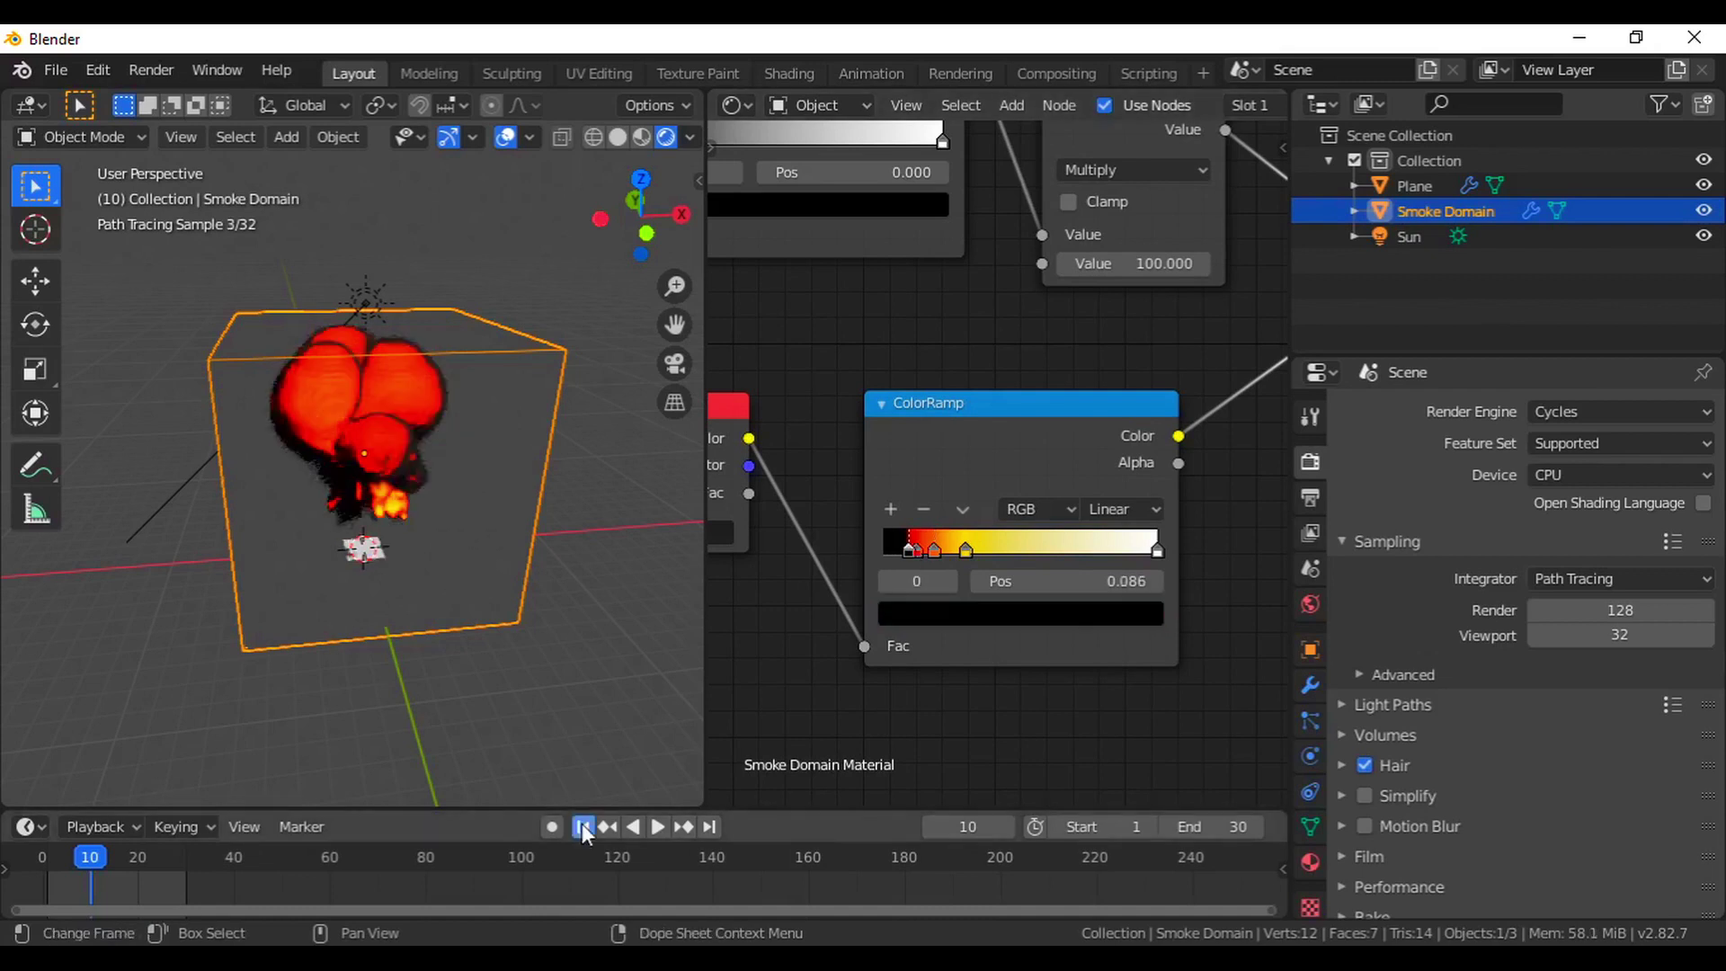